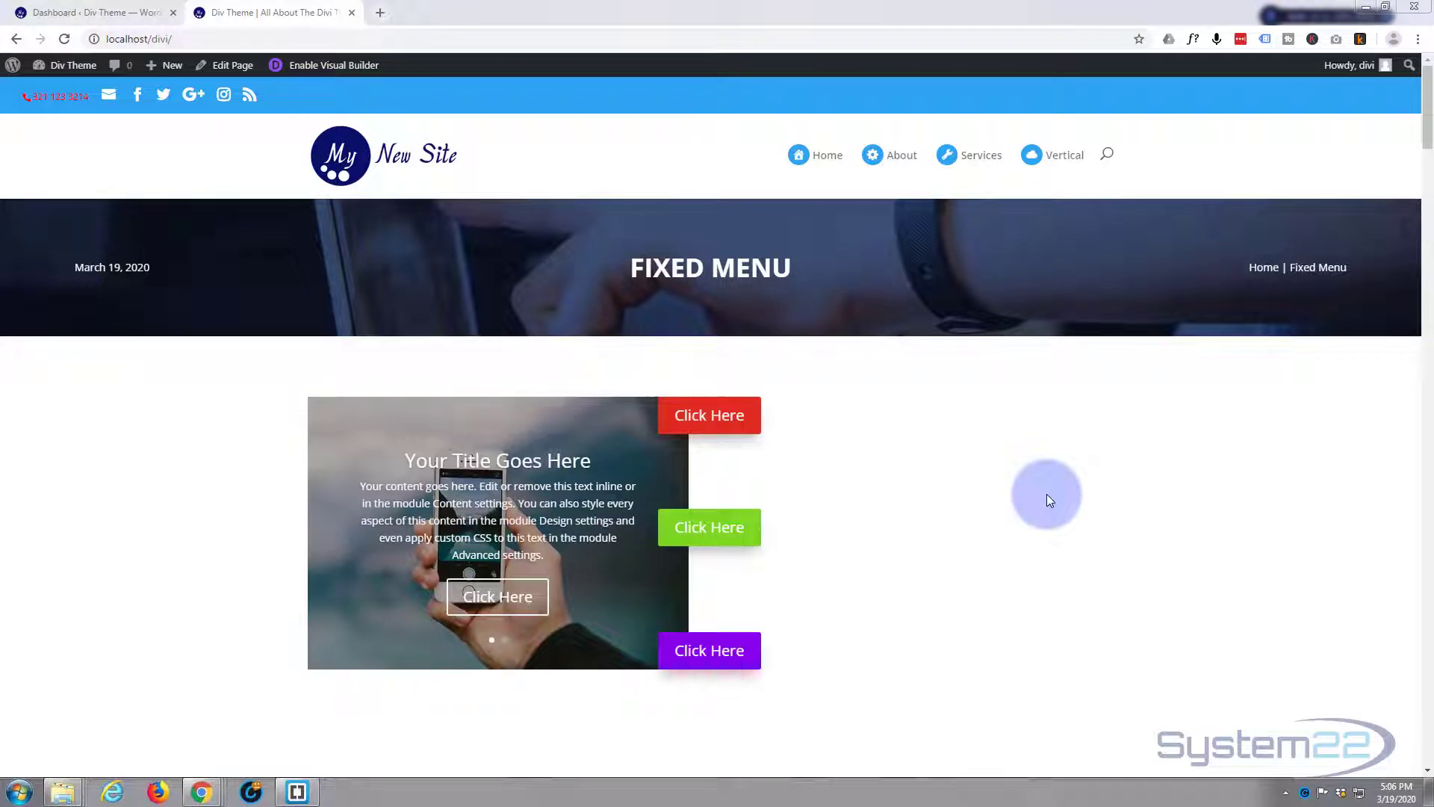
Step: Enable the visual builder and insert a regular section with a two-column row below the section holding the existing slider
{"action": "left_click", "coordinate": [325, 67]}
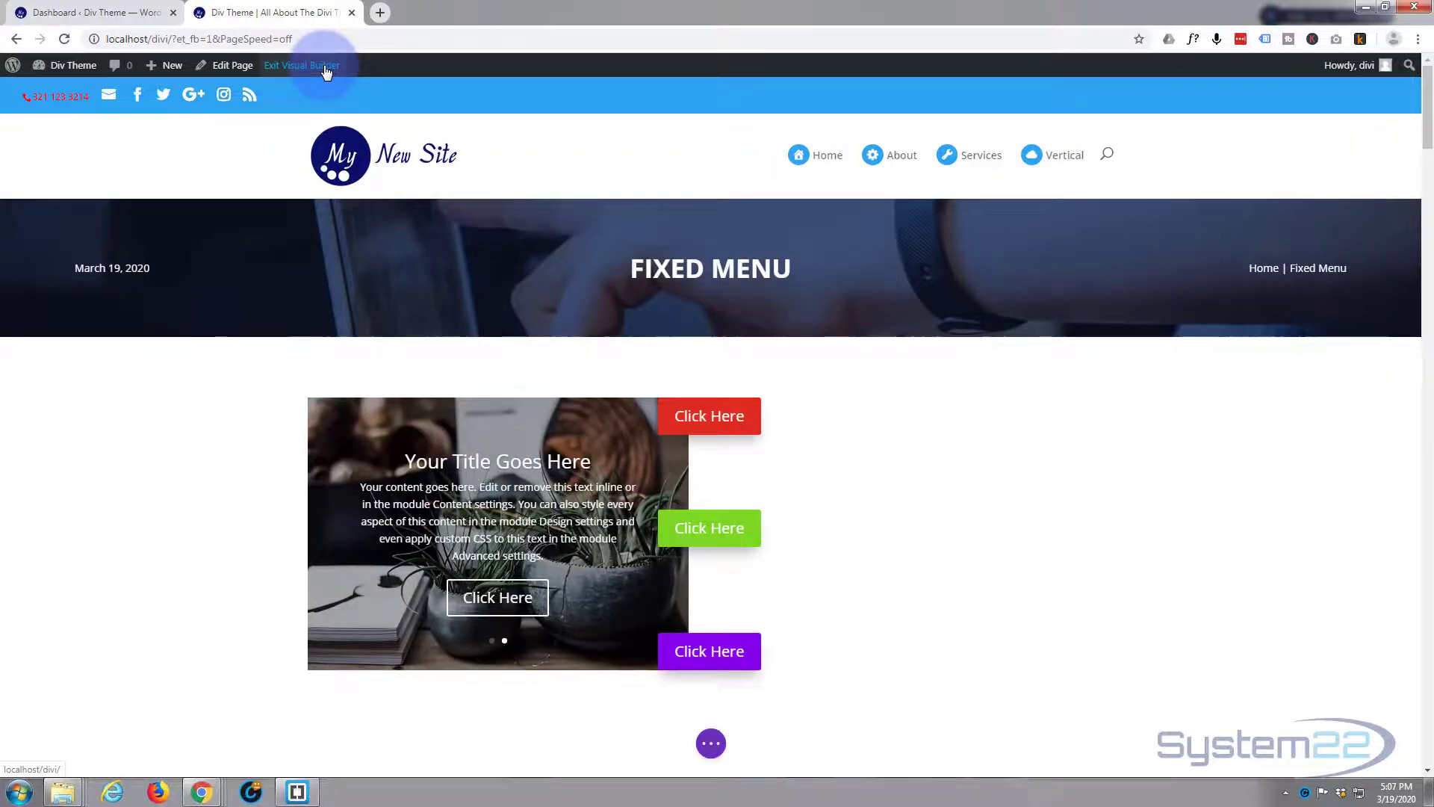
{"action": "scroll", "coordinate": [237, 372], "scroll_direction": "down", "scroll_amount": 4}
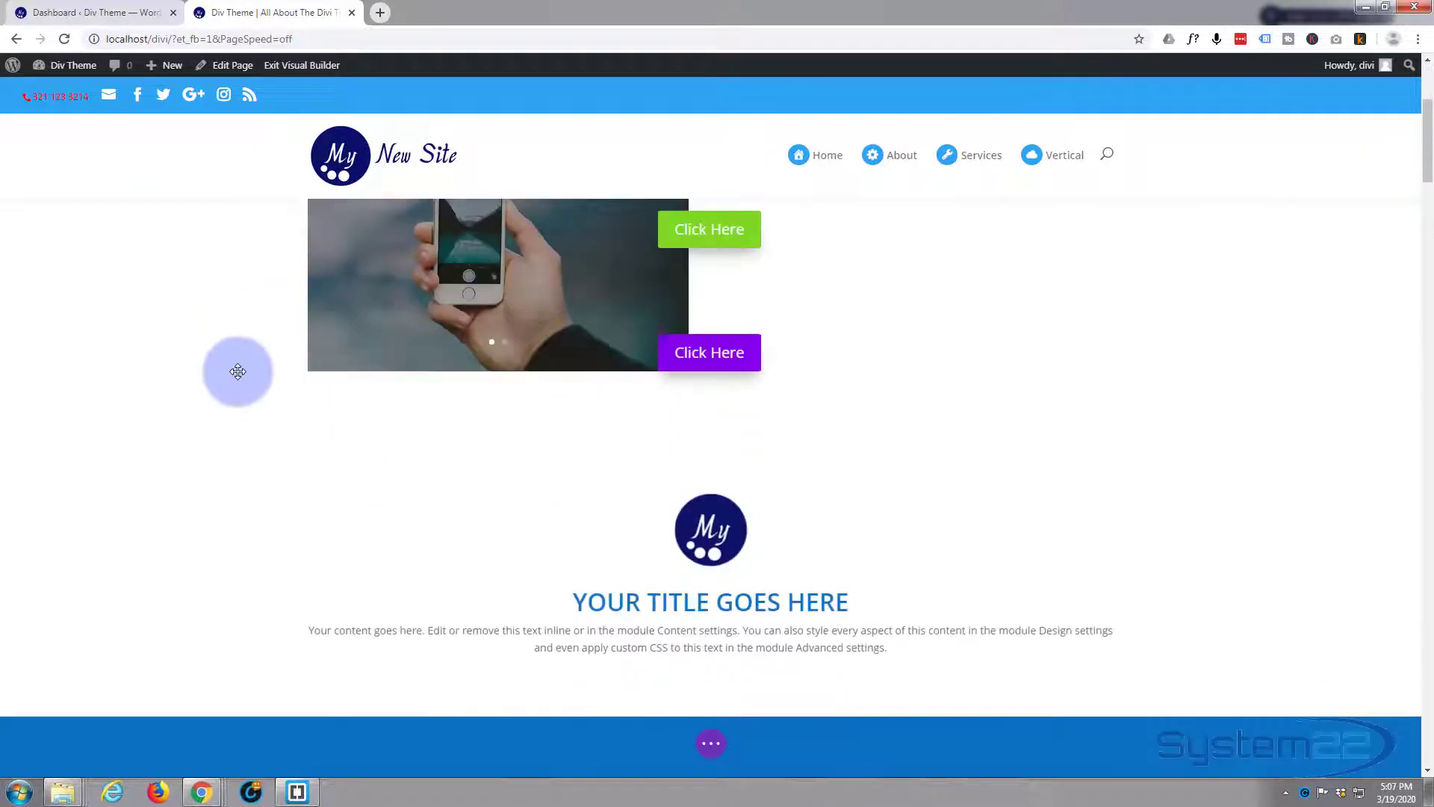
{"action": "scroll", "coordinate": [448, 352], "scroll_direction": "down", "scroll_amount": 1}
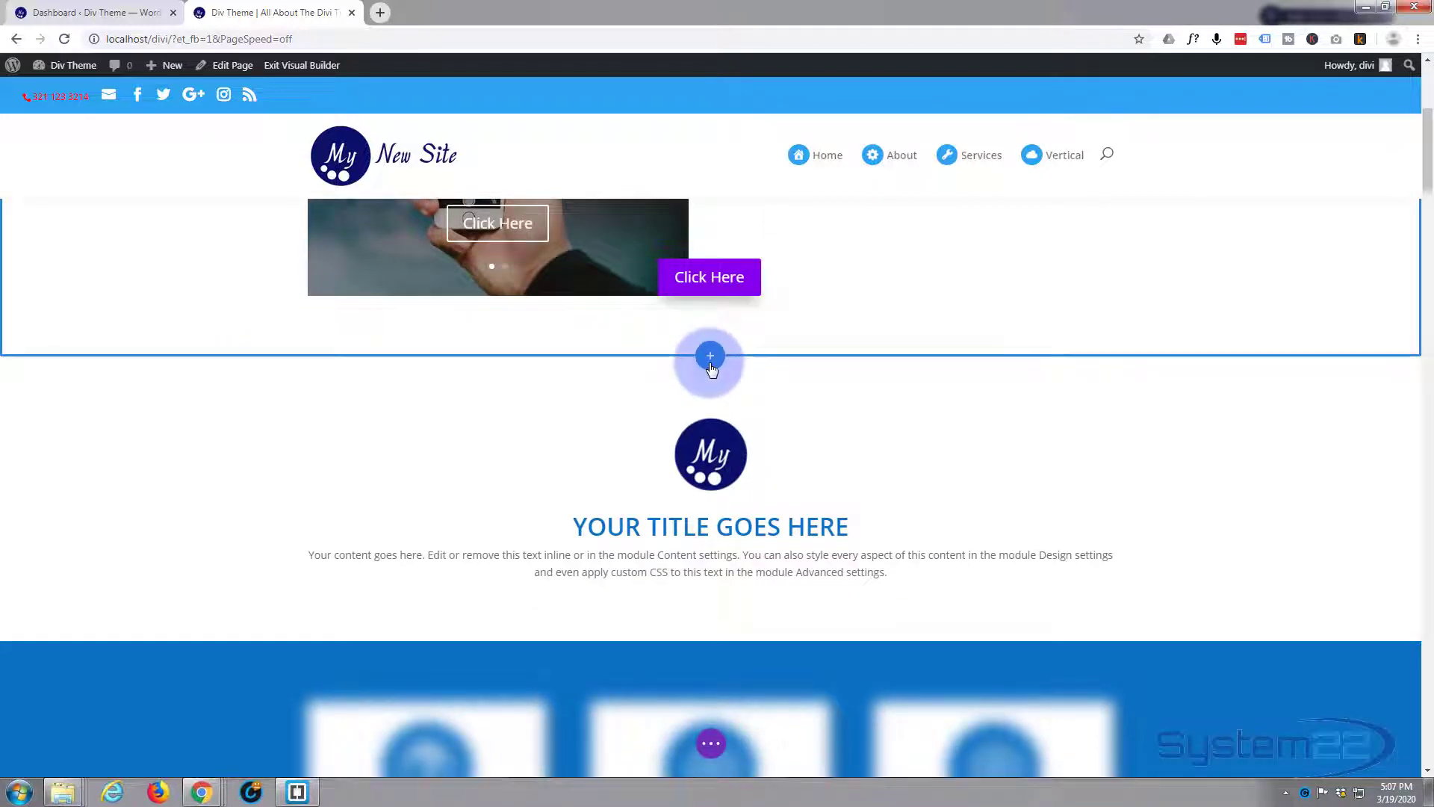
{"action": "left_click", "coordinate": [710, 359]}
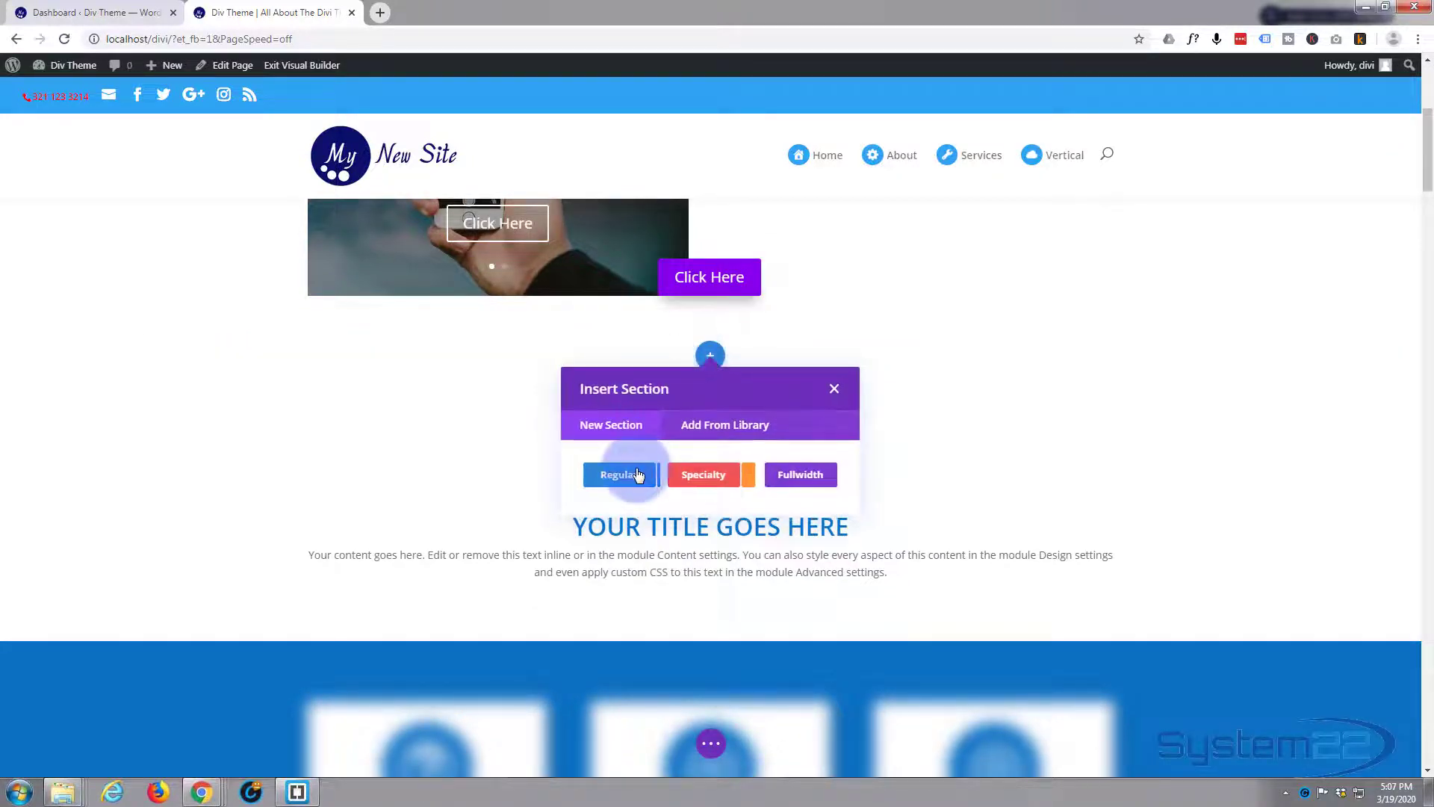
{"action": "left_click", "coordinate": [620, 476]}
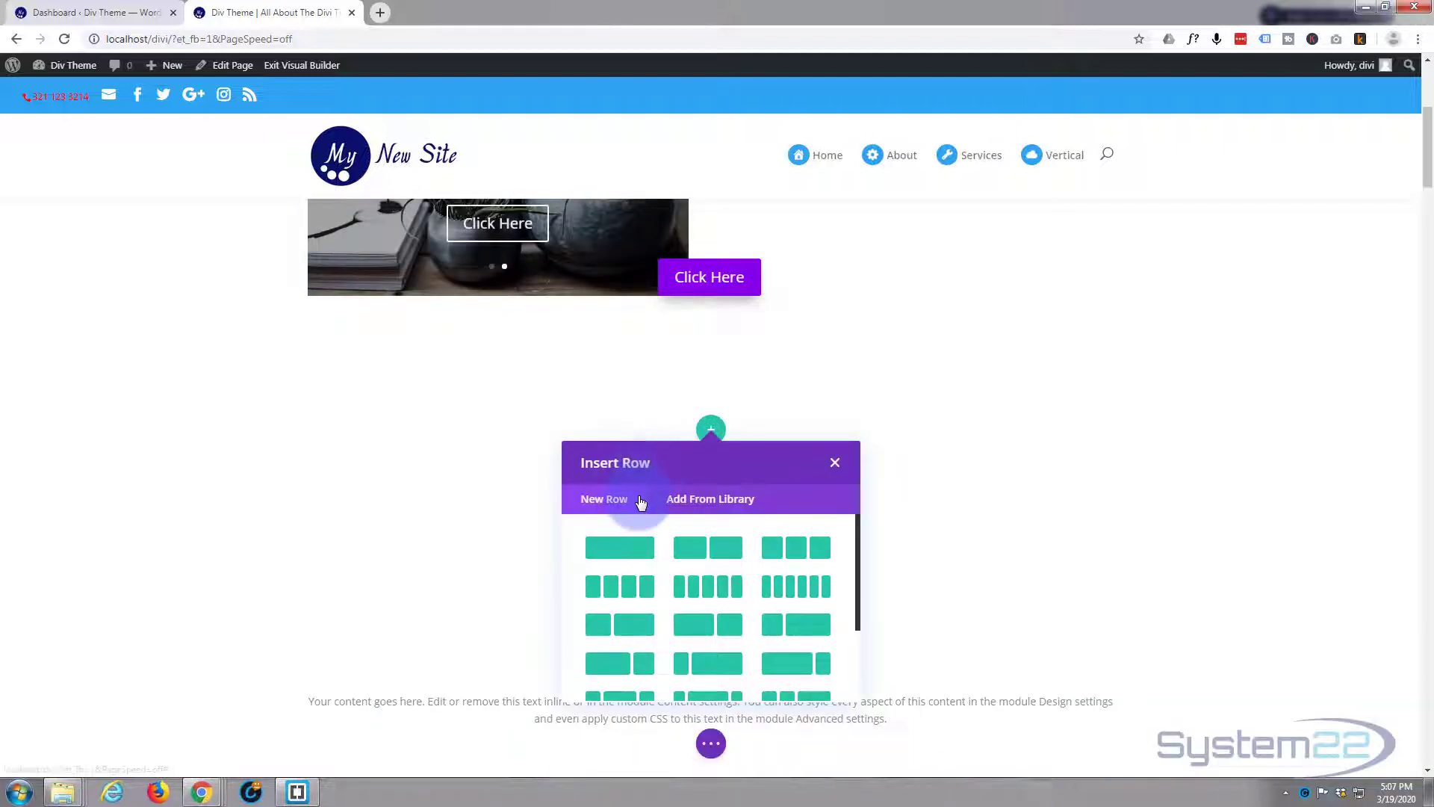
{"action": "left_click", "coordinate": [706, 553]}
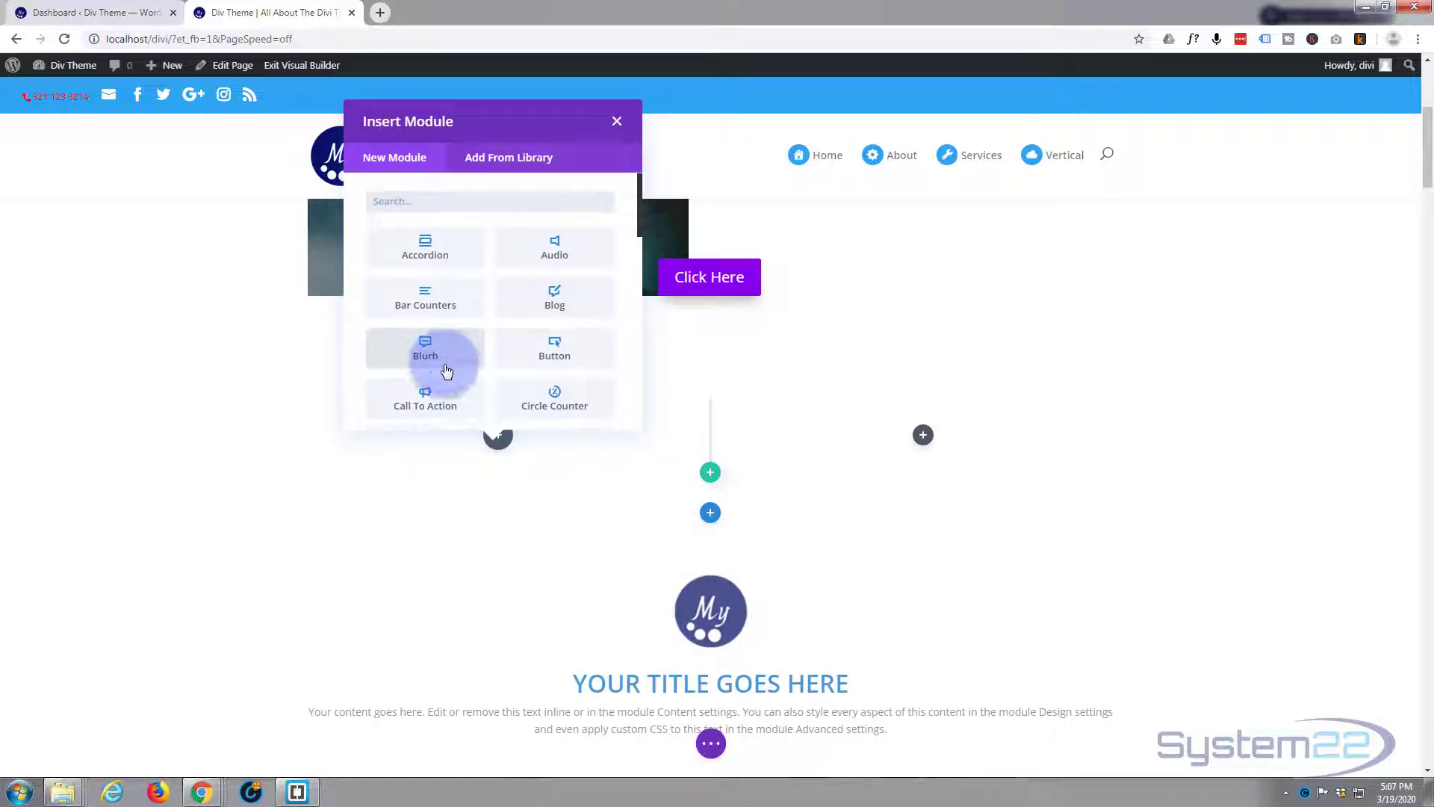
Step: Insert a Slider module into the first column of the new row
{"action": "scroll", "coordinate": [446, 372], "scroll_direction": "down", "scroll_amount": 2}
{"action": "scroll", "coordinate": [447, 371], "scroll_direction": "down", "scroll_amount": 2}
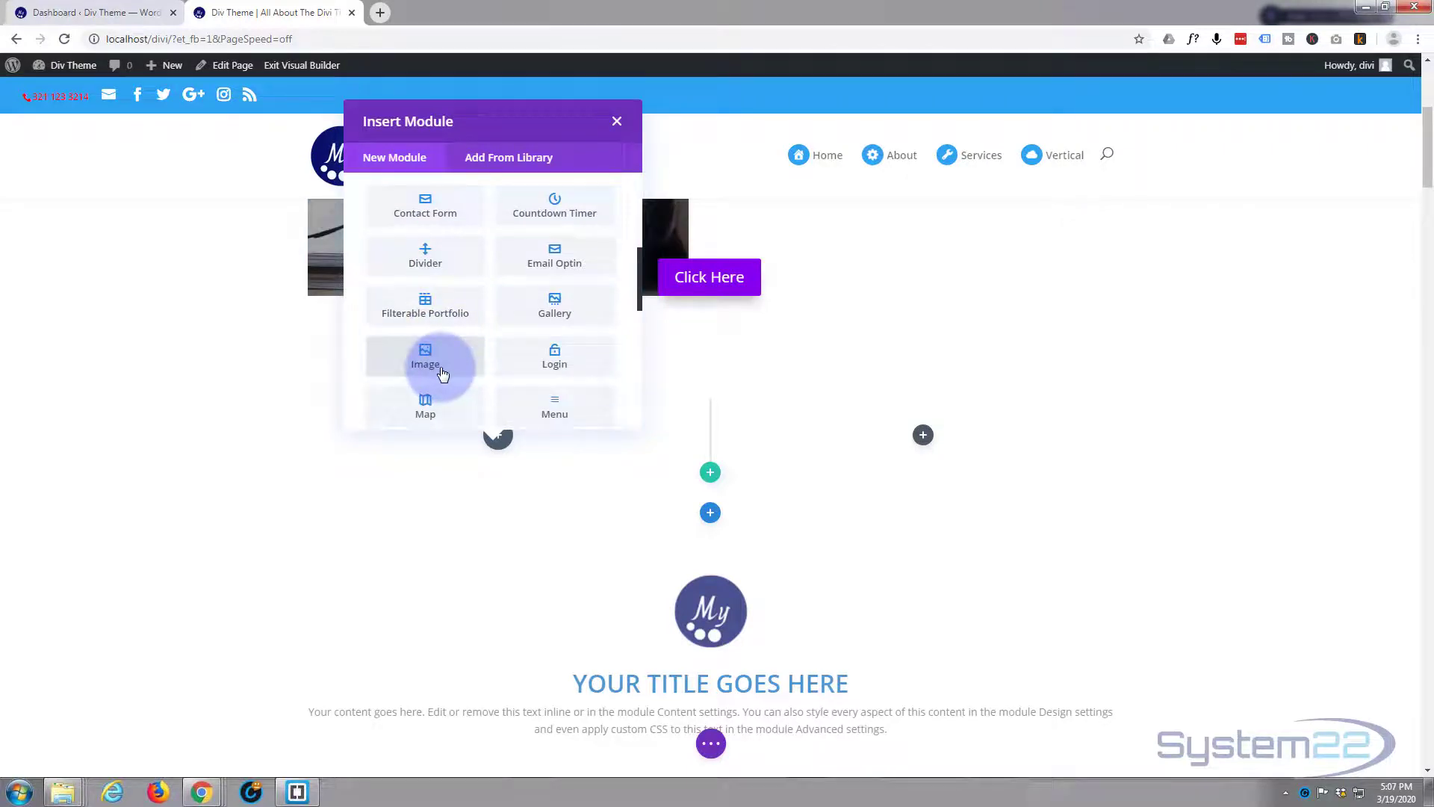
{"action": "scroll", "coordinate": [442, 374], "scroll_direction": "down", "scroll_amount": 5}
{"action": "scroll", "coordinate": [443, 373], "scroll_direction": "down", "scroll_amount": 2}
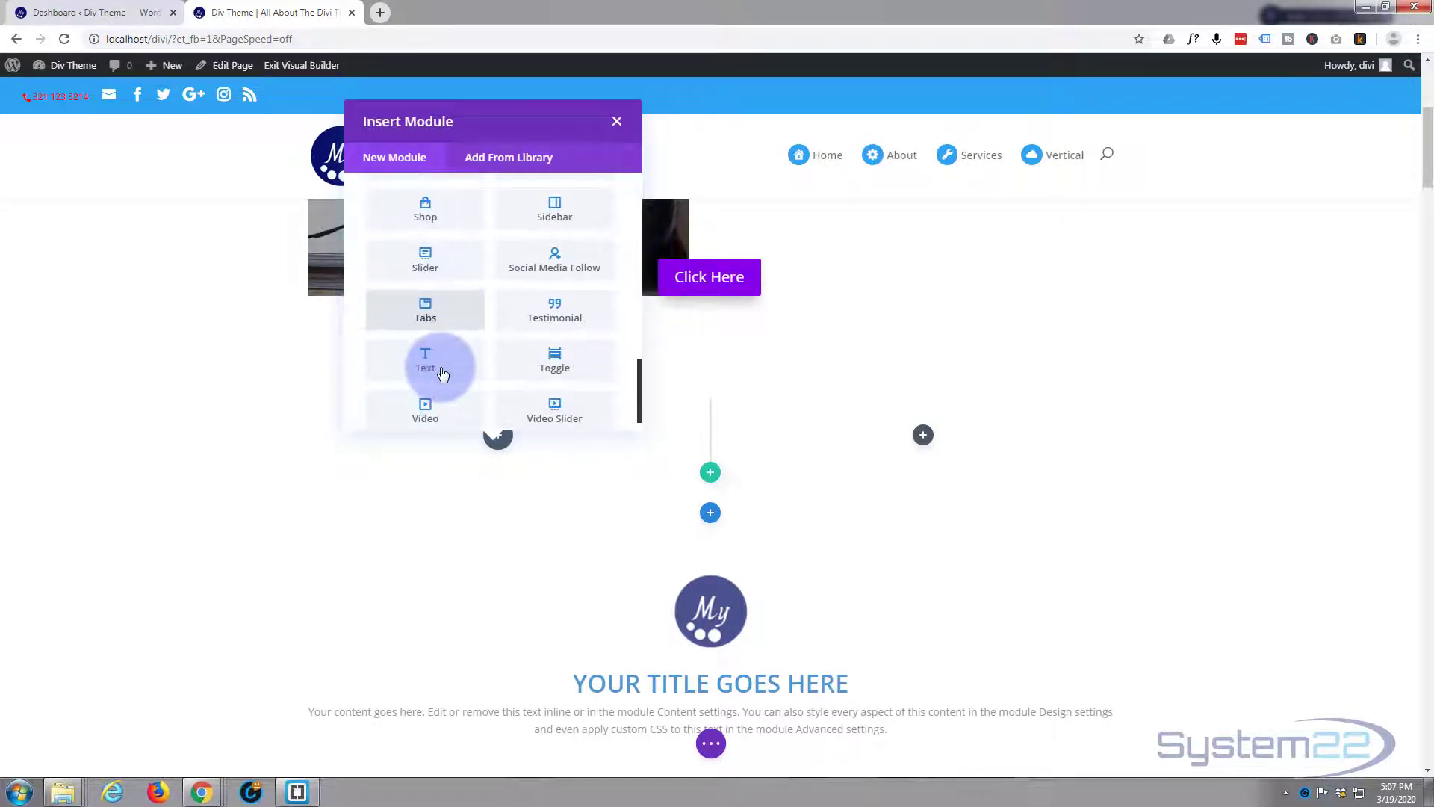
{"action": "scroll", "coordinate": [446, 376], "scroll_direction": "up", "scroll_amount": 2}
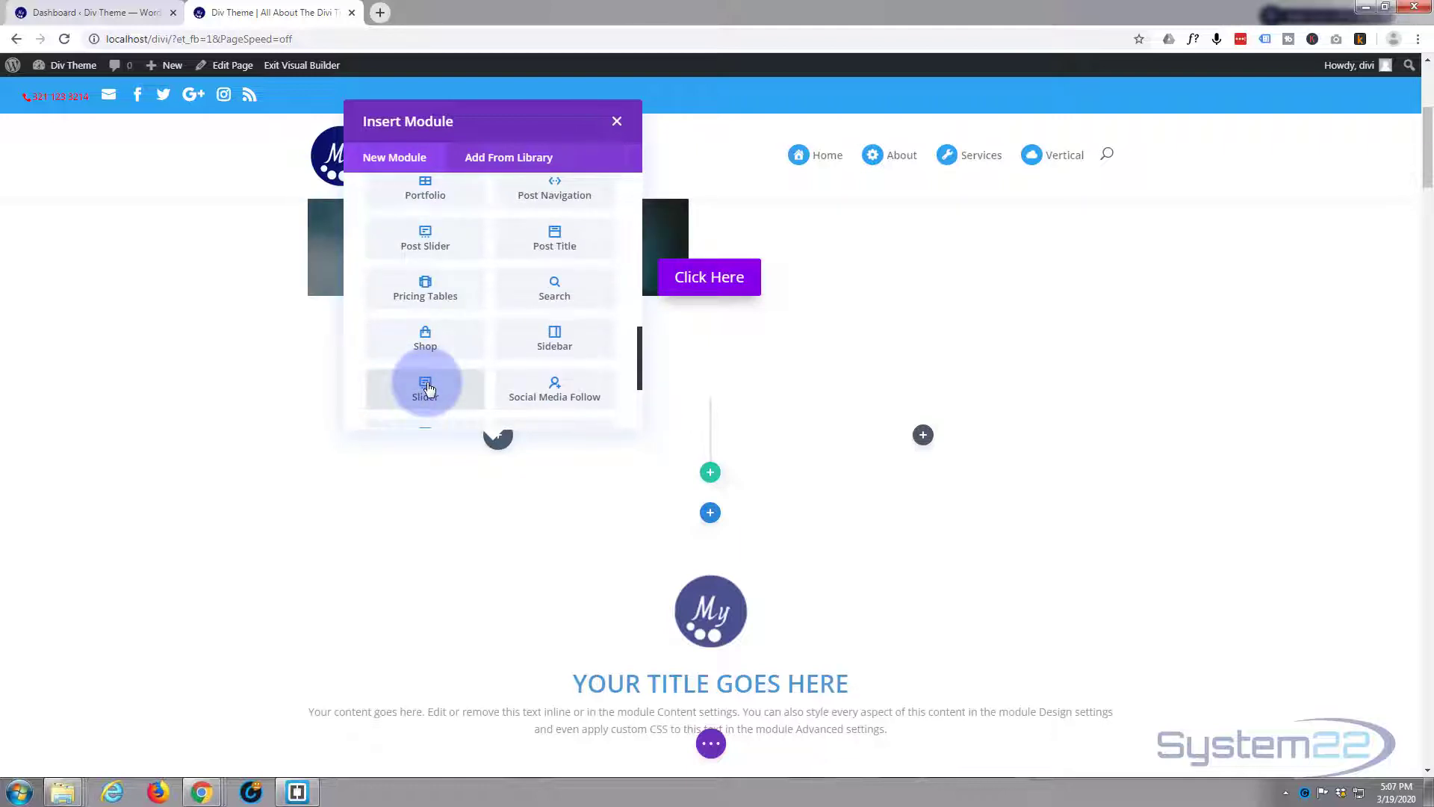
{"action": "left_click", "coordinate": [428, 387]}
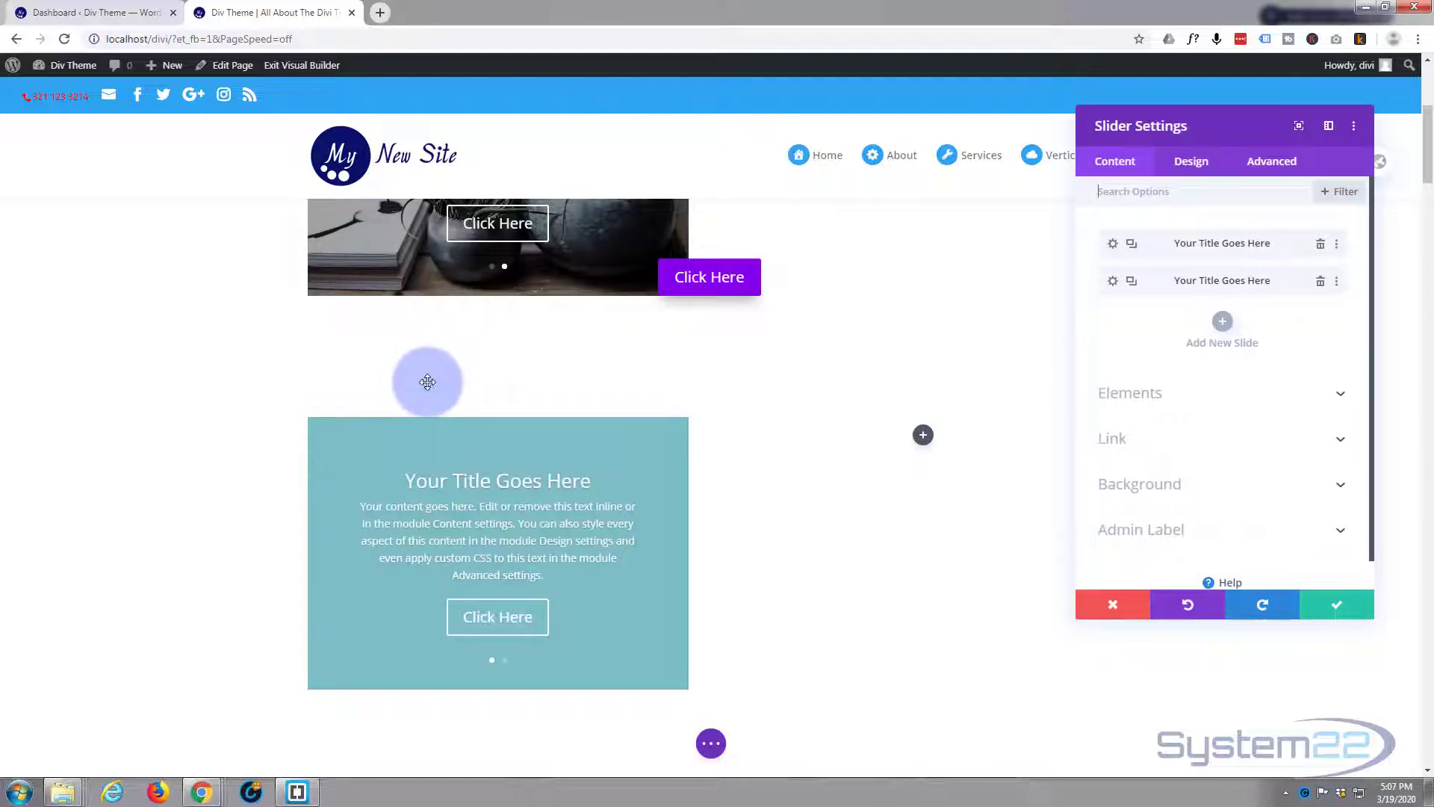
Step: Set the first slide's background image to the photo of a hand holding a phone and save the slide
{"action": "left_click", "coordinate": [1114, 247]}
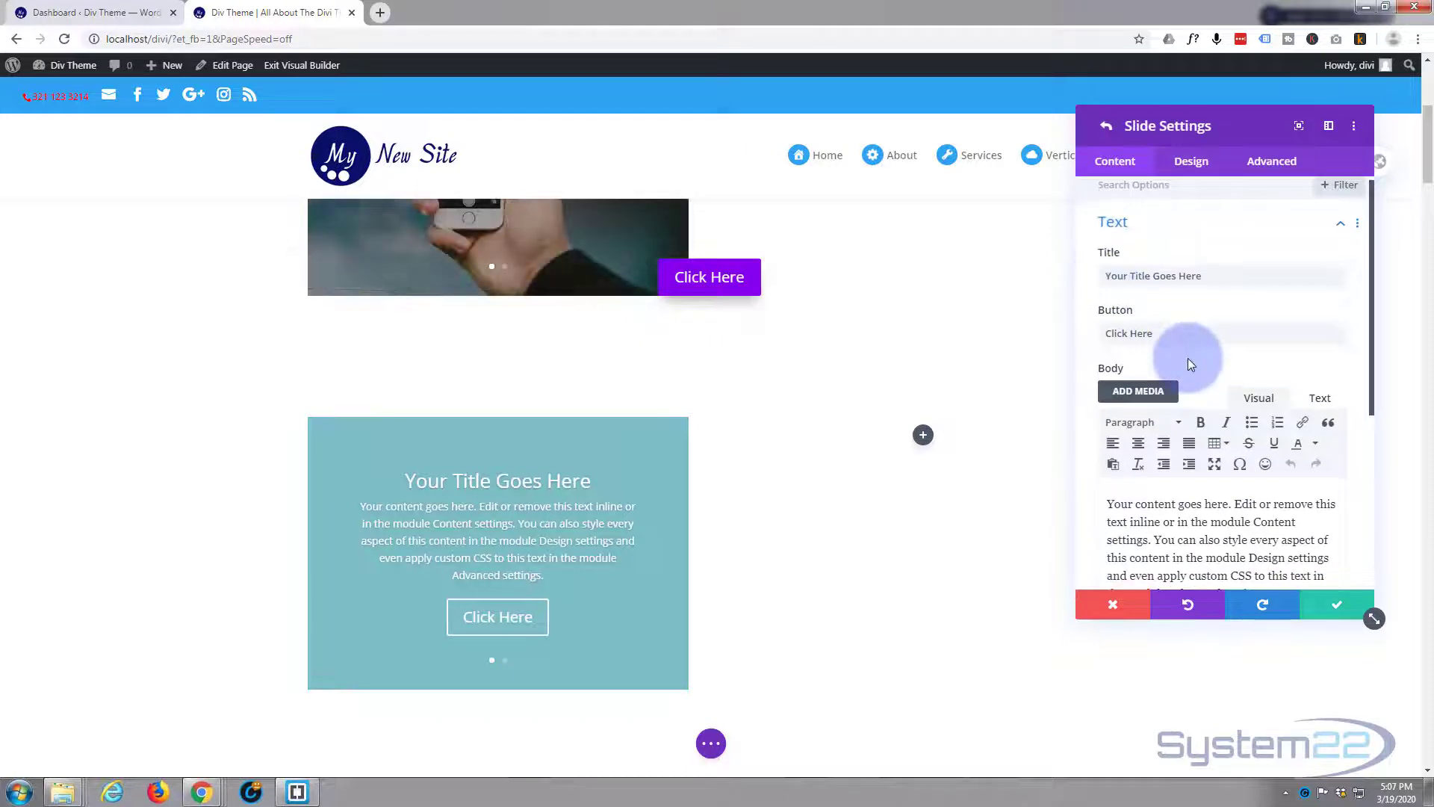
{"action": "scroll", "coordinate": [1187, 358], "scroll_direction": "down", "scroll_amount": 3}
{"action": "scroll", "coordinate": [1190, 362], "scroll_direction": "down", "scroll_amount": 2}
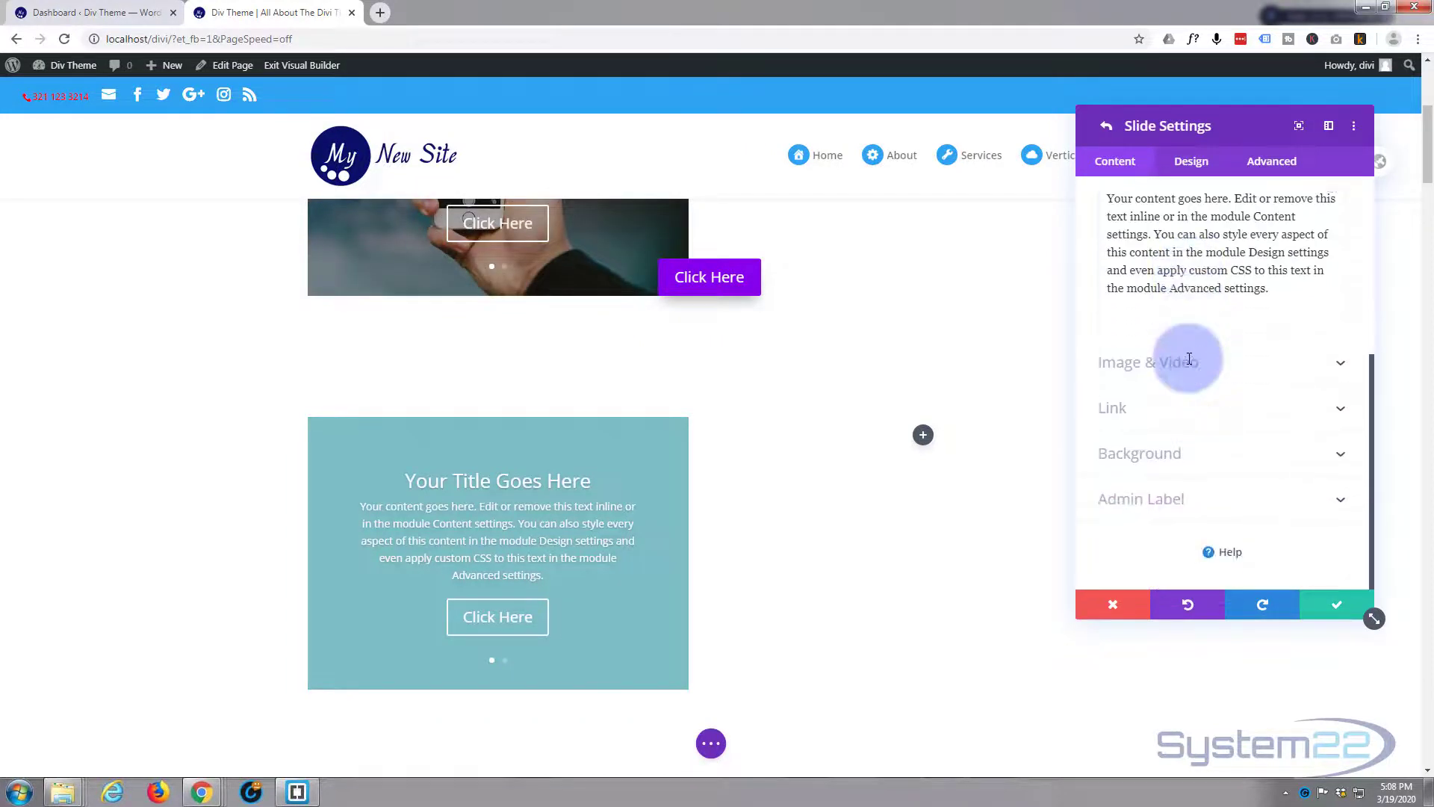
{"action": "left_click", "coordinate": [1209, 463]}
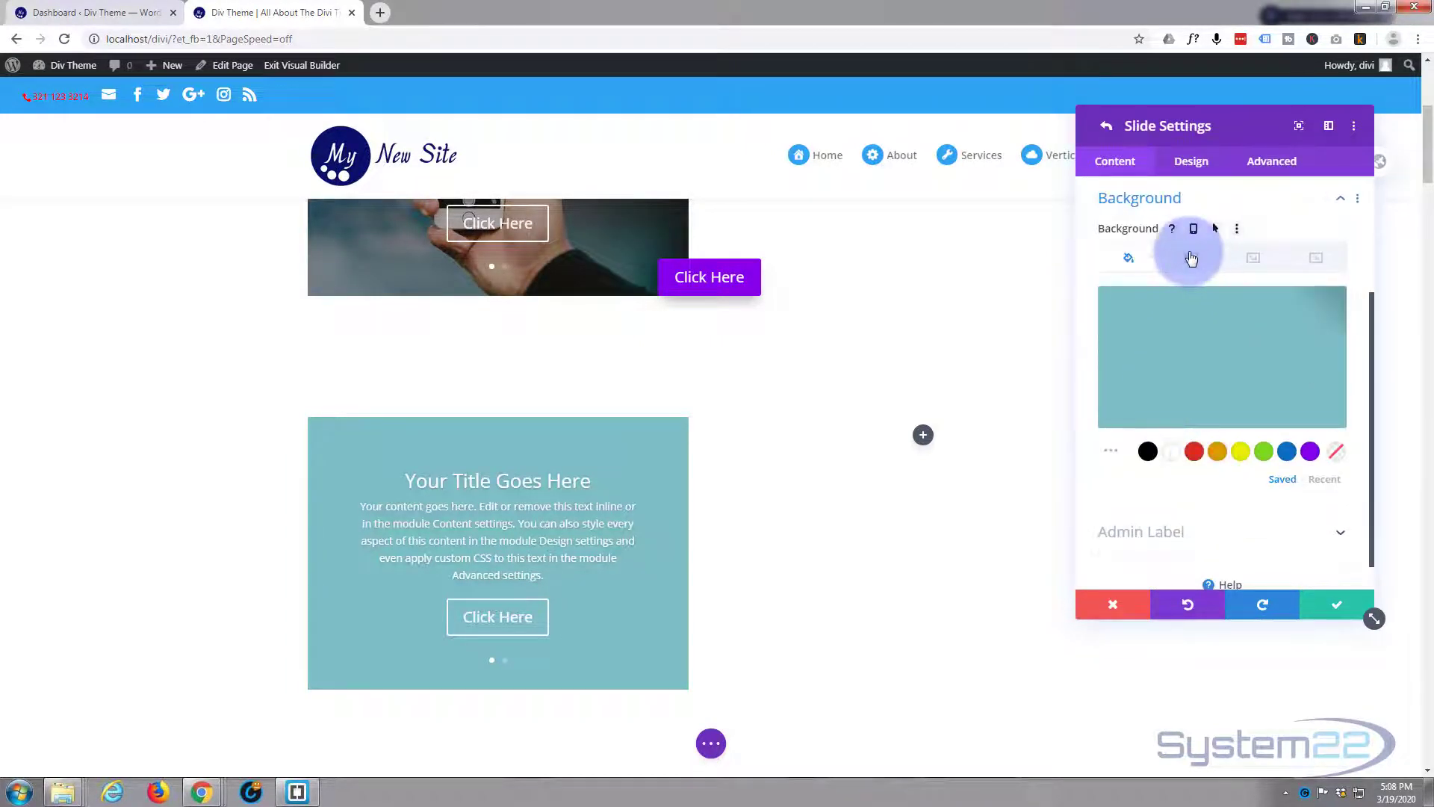
{"action": "left_click", "coordinate": [1255, 259]}
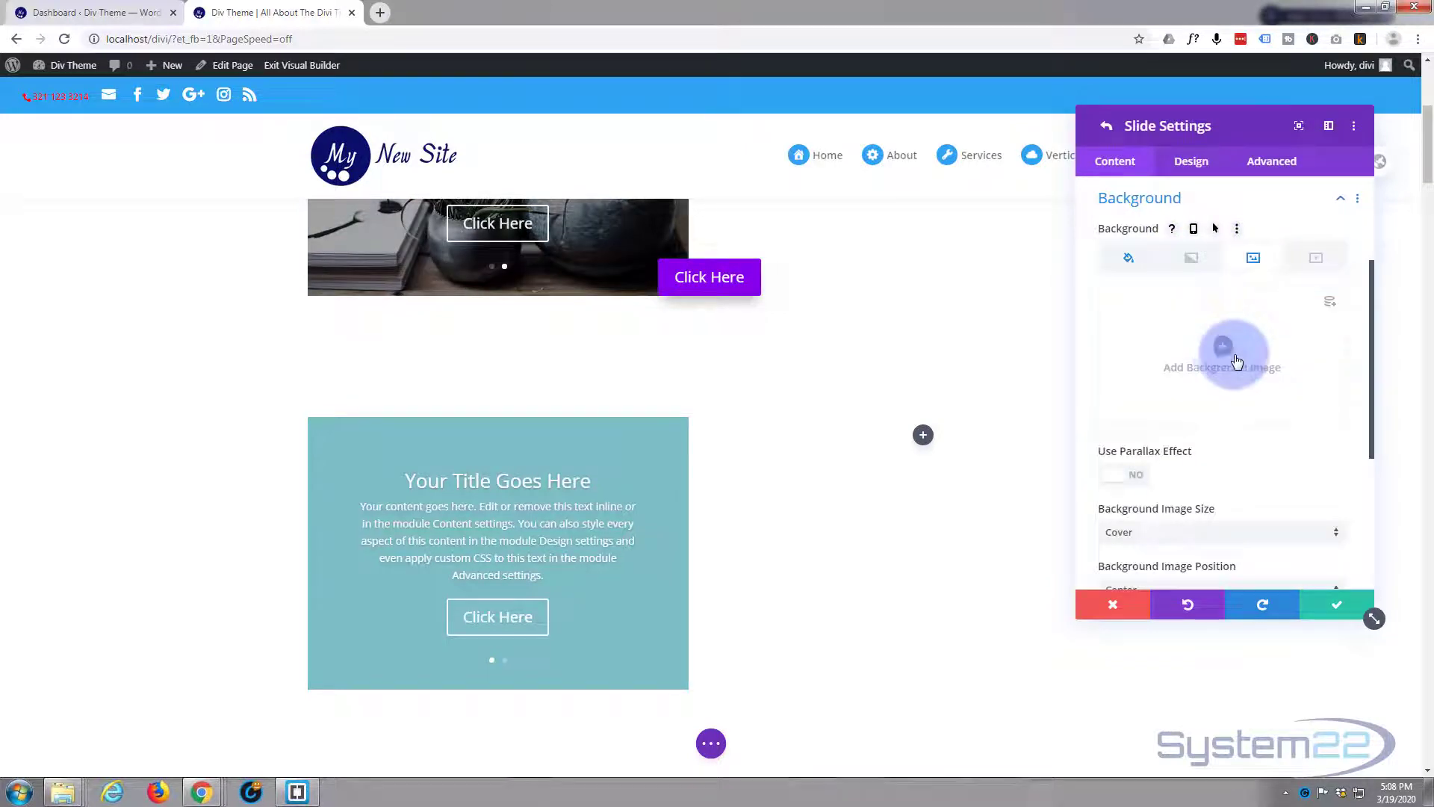
{"action": "left_click", "coordinate": [1229, 357]}
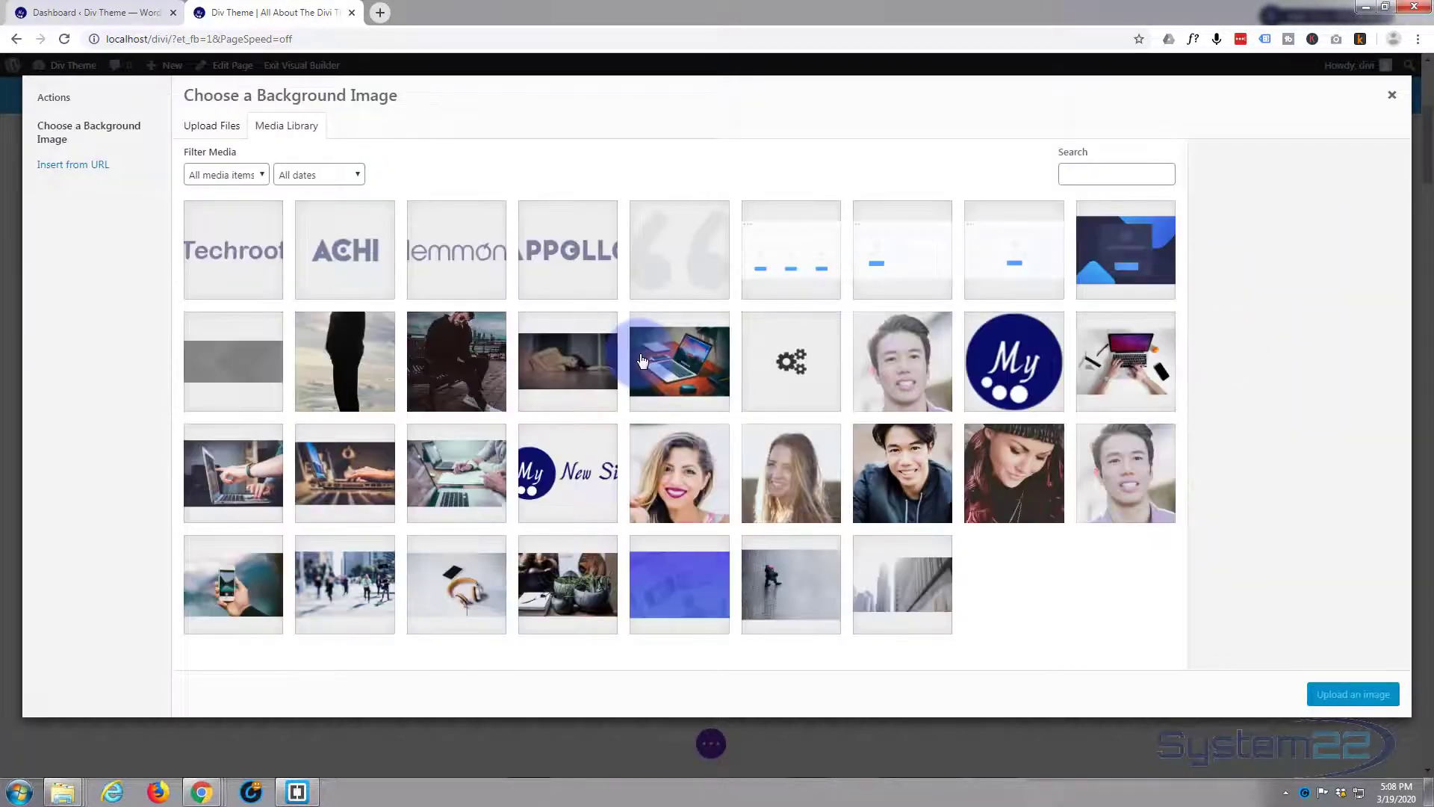
{"action": "left_click", "coordinate": [273, 586]}
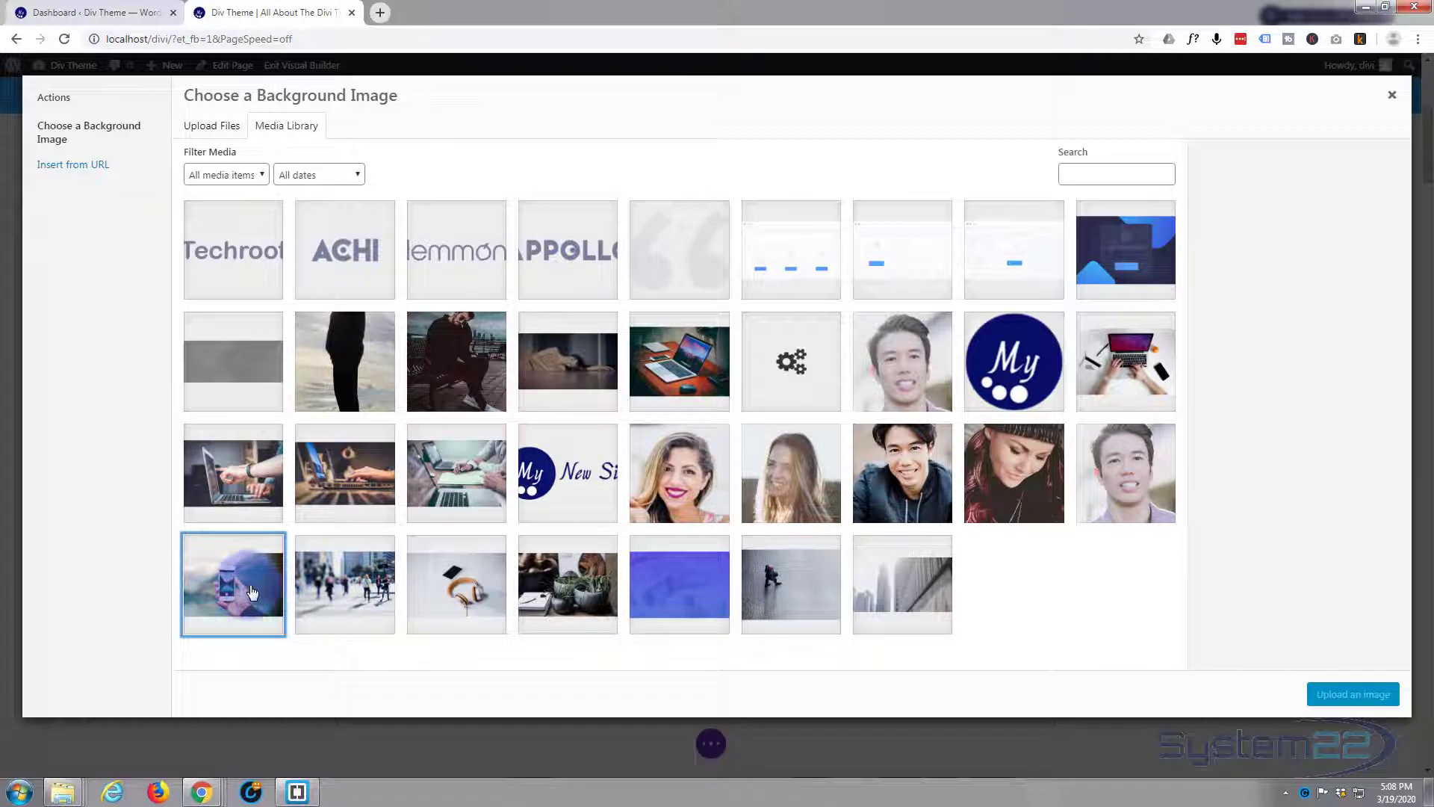
{"action": "left_click", "coordinate": [1349, 696]}
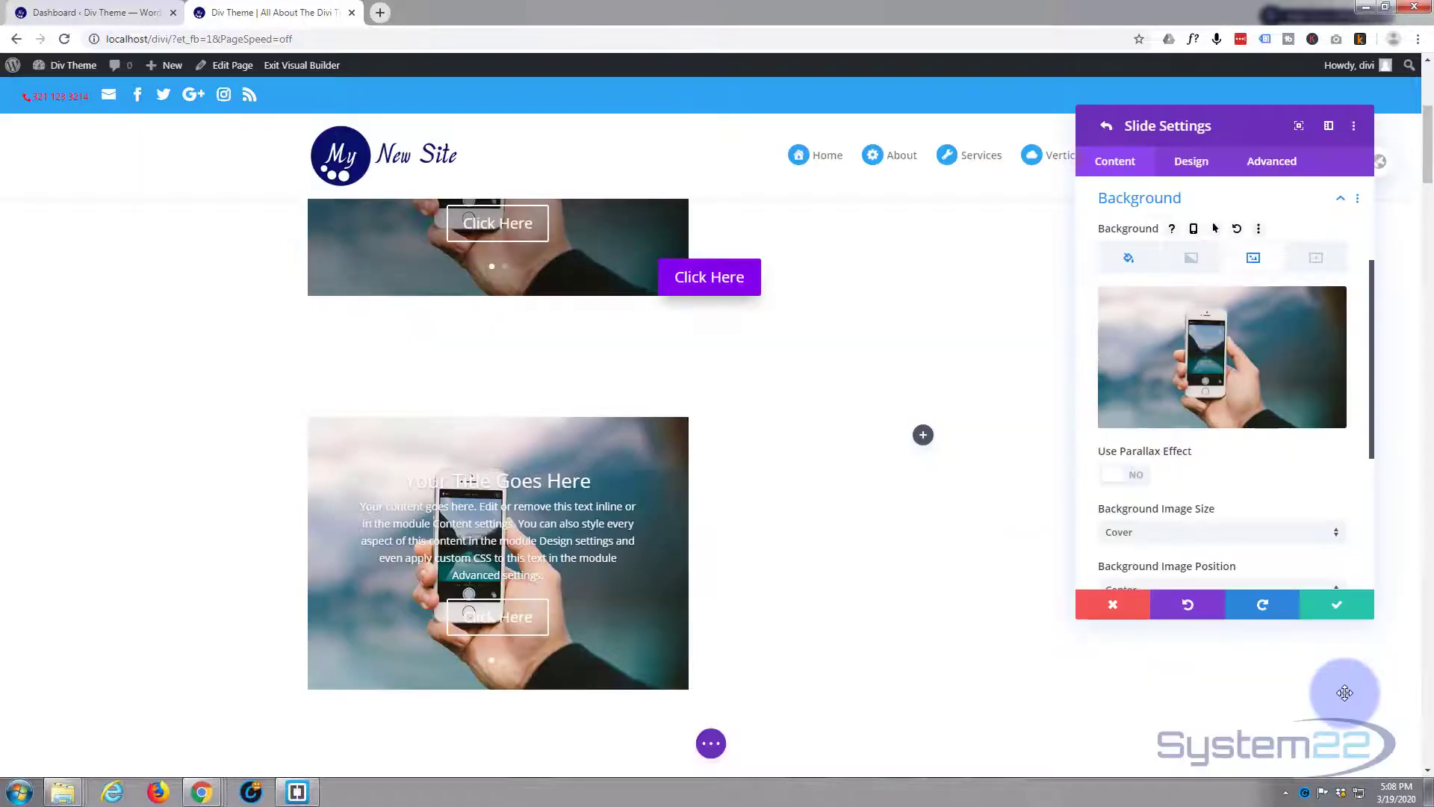
{"action": "left_click", "coordinate": [1339, 616]}
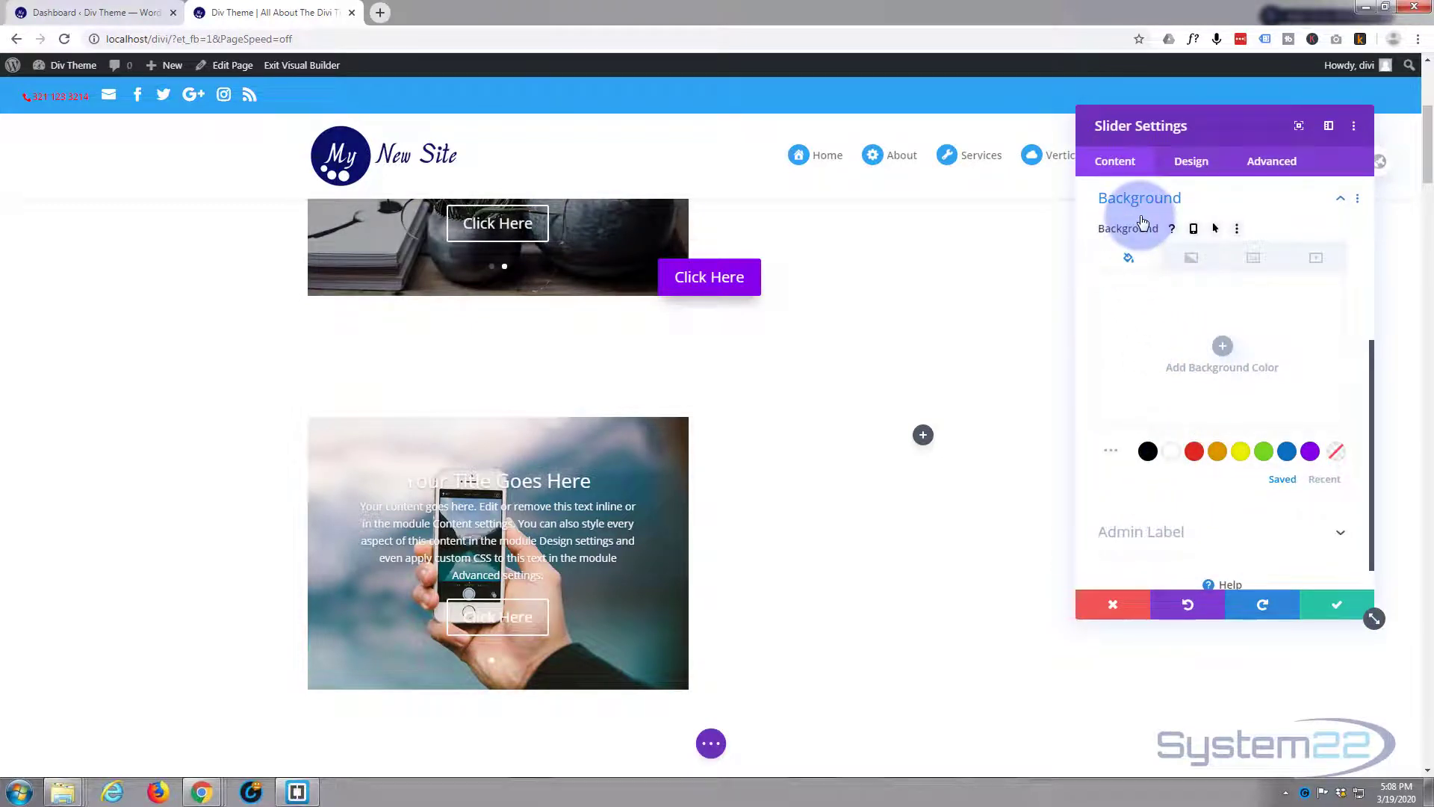
Step: Set the second slide's background image to business-06.jpg from the media library
{"action": "scroll", "coordinate": [1180, 508], "scroll_direction": "up", "scroll_amount": 4}
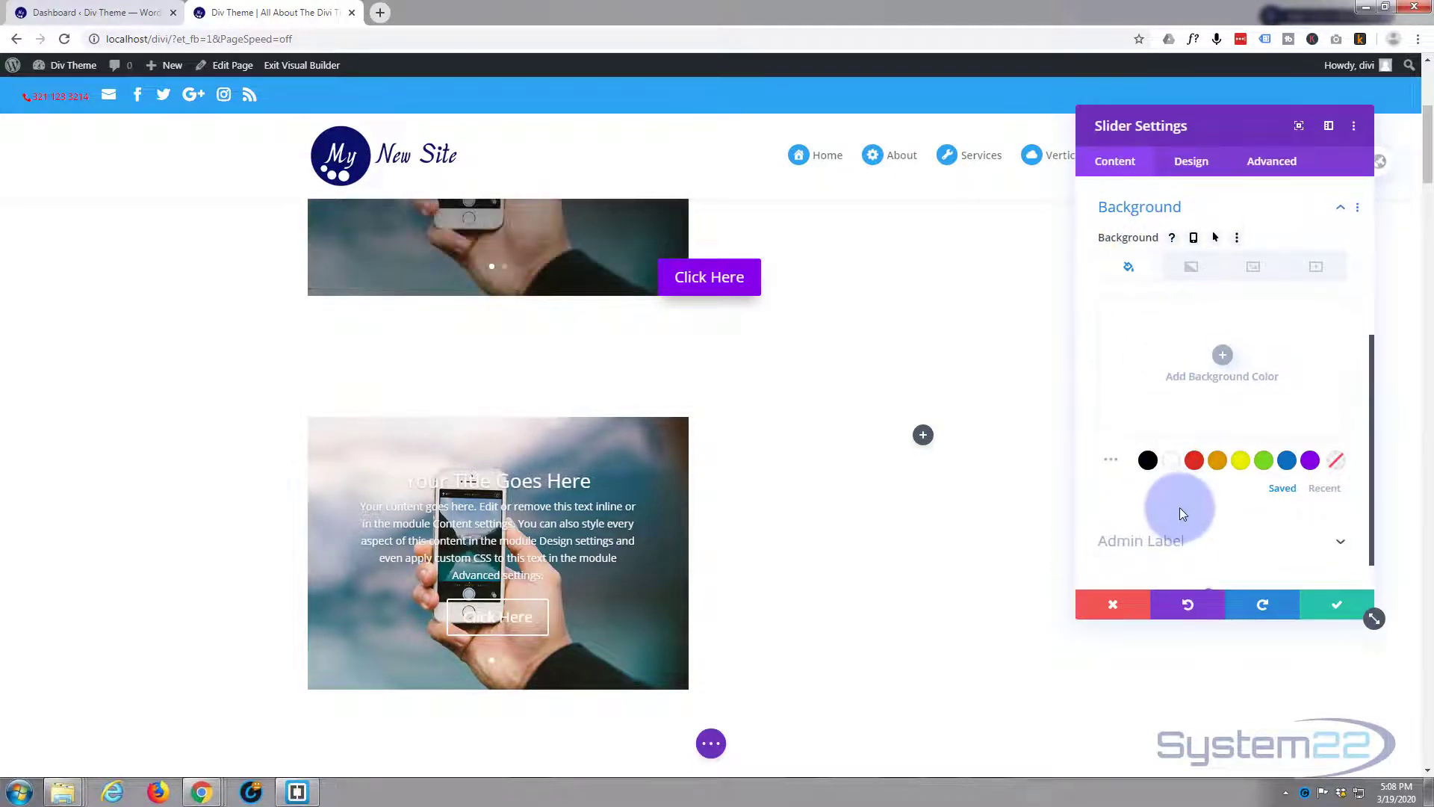
{"action": "scroll", "coordinate": [1180, 508], "scroll_direction": "up", "scroll_amount": 1}
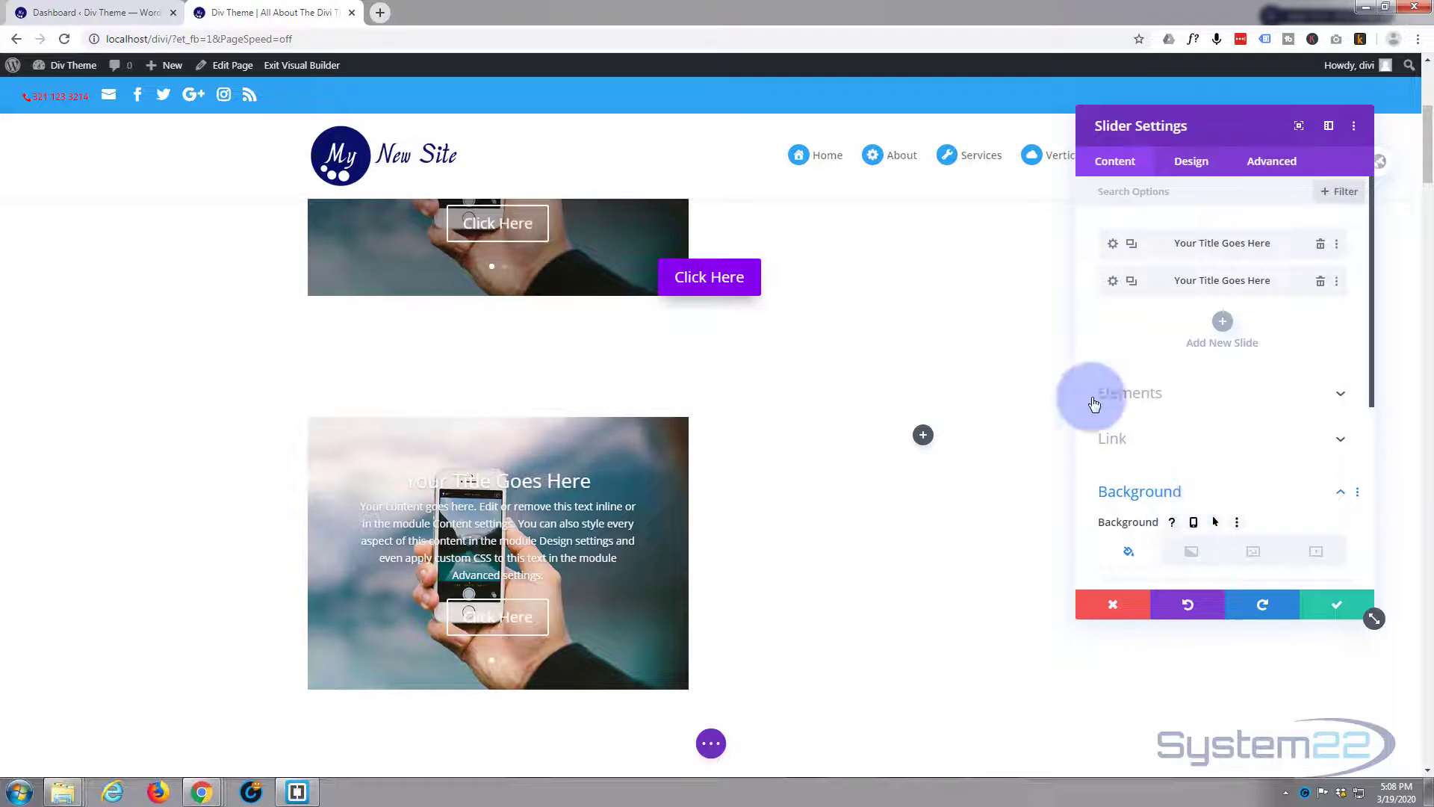
{"action": "left_click", "coordinate": [1112, 282]}
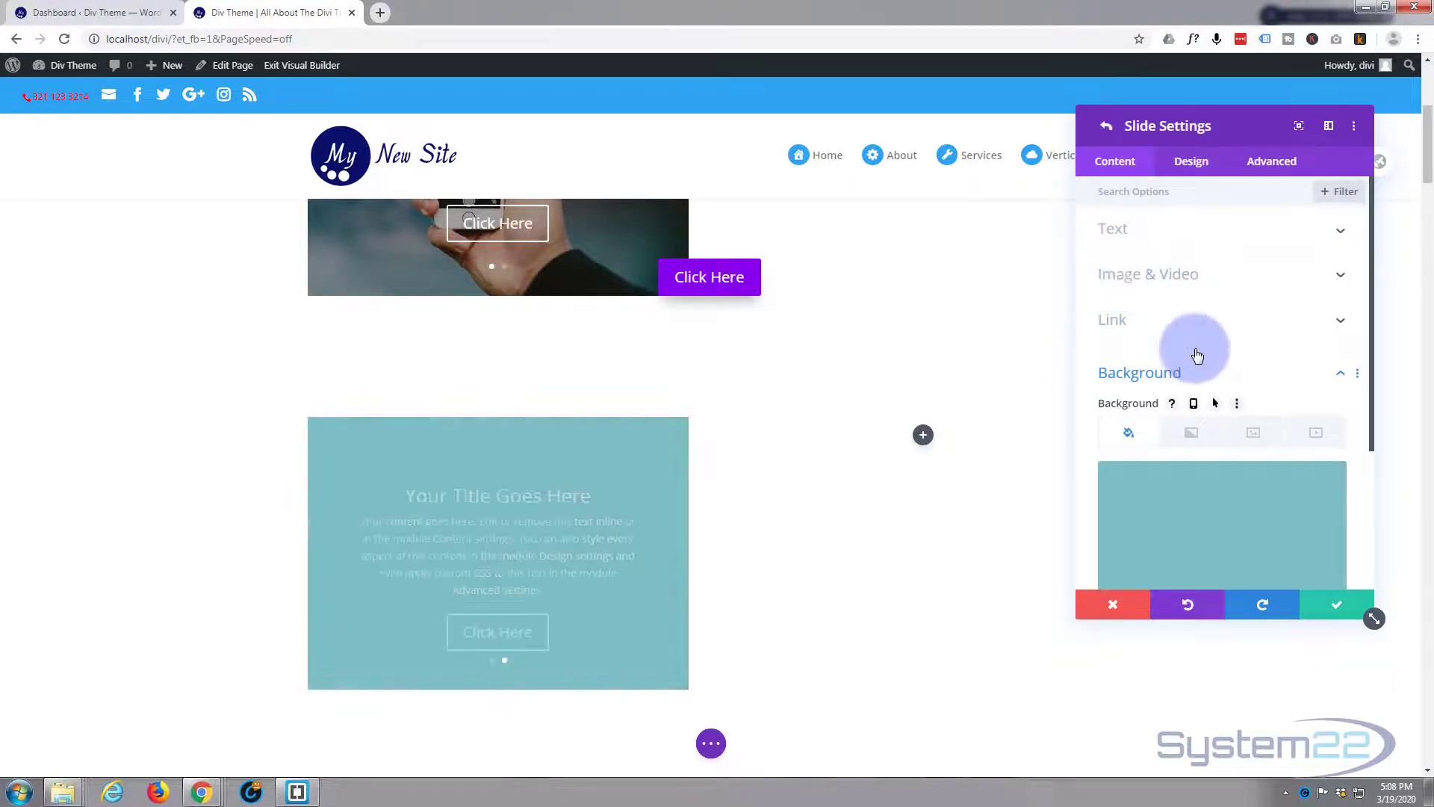
{"action": "scroll", "coordinate": [1203, 364], "scroll_direction": "down", "scroll_amount": 3}
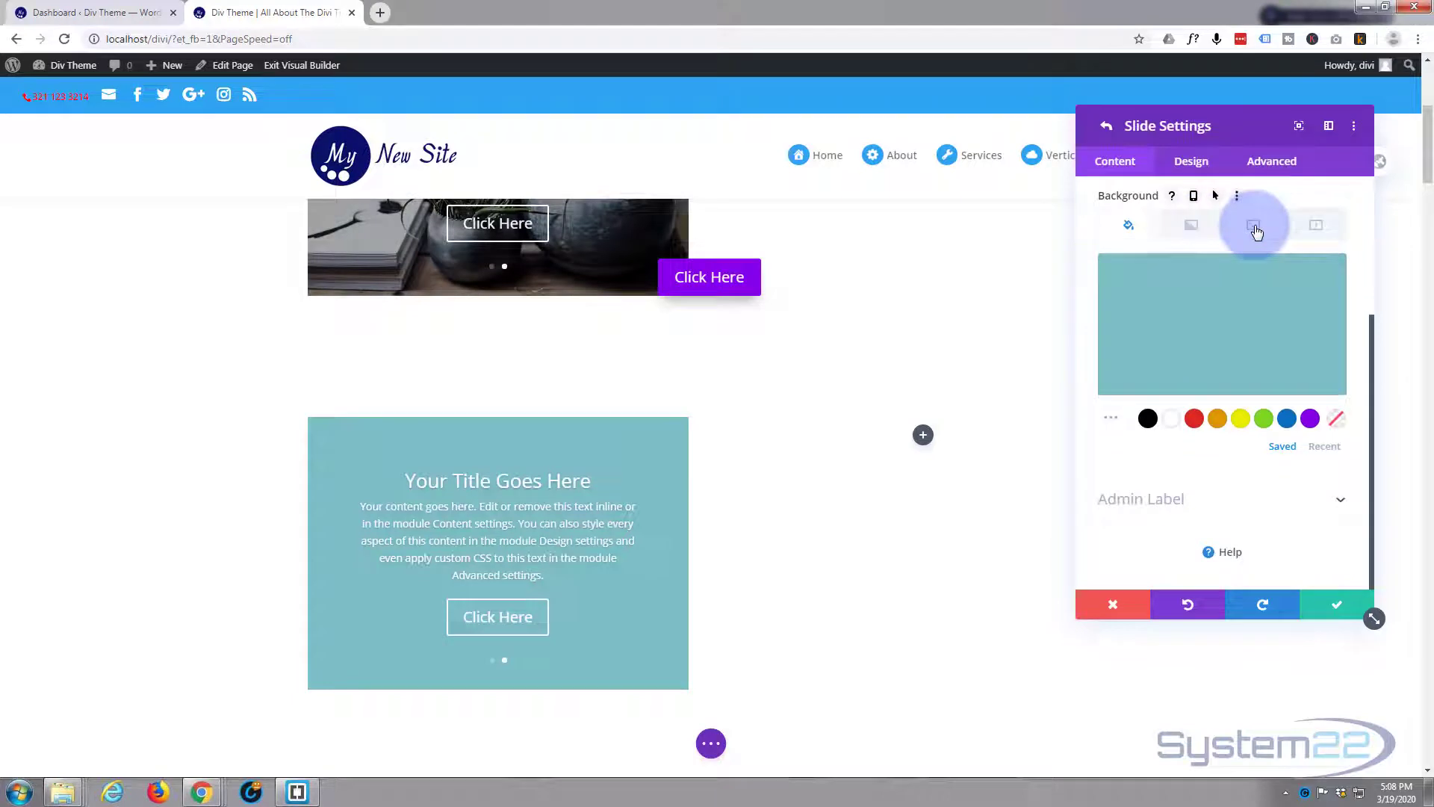
{"action": "left_click", "coordinate": [1253, 225]}
{"action": "left_click", "coordinate": [1230, 317]}
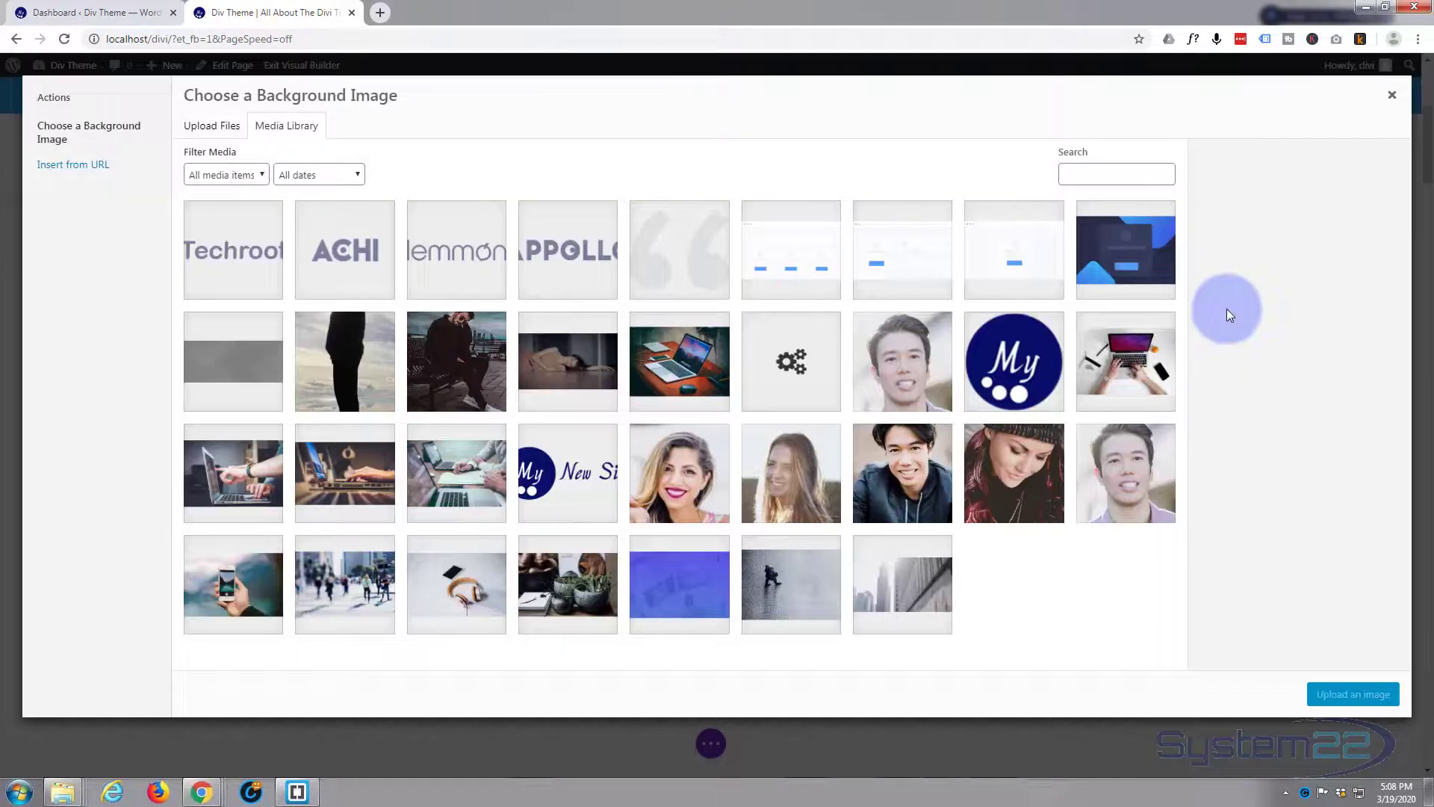
{"action": "left_click", "coordinate": [560, 587]}
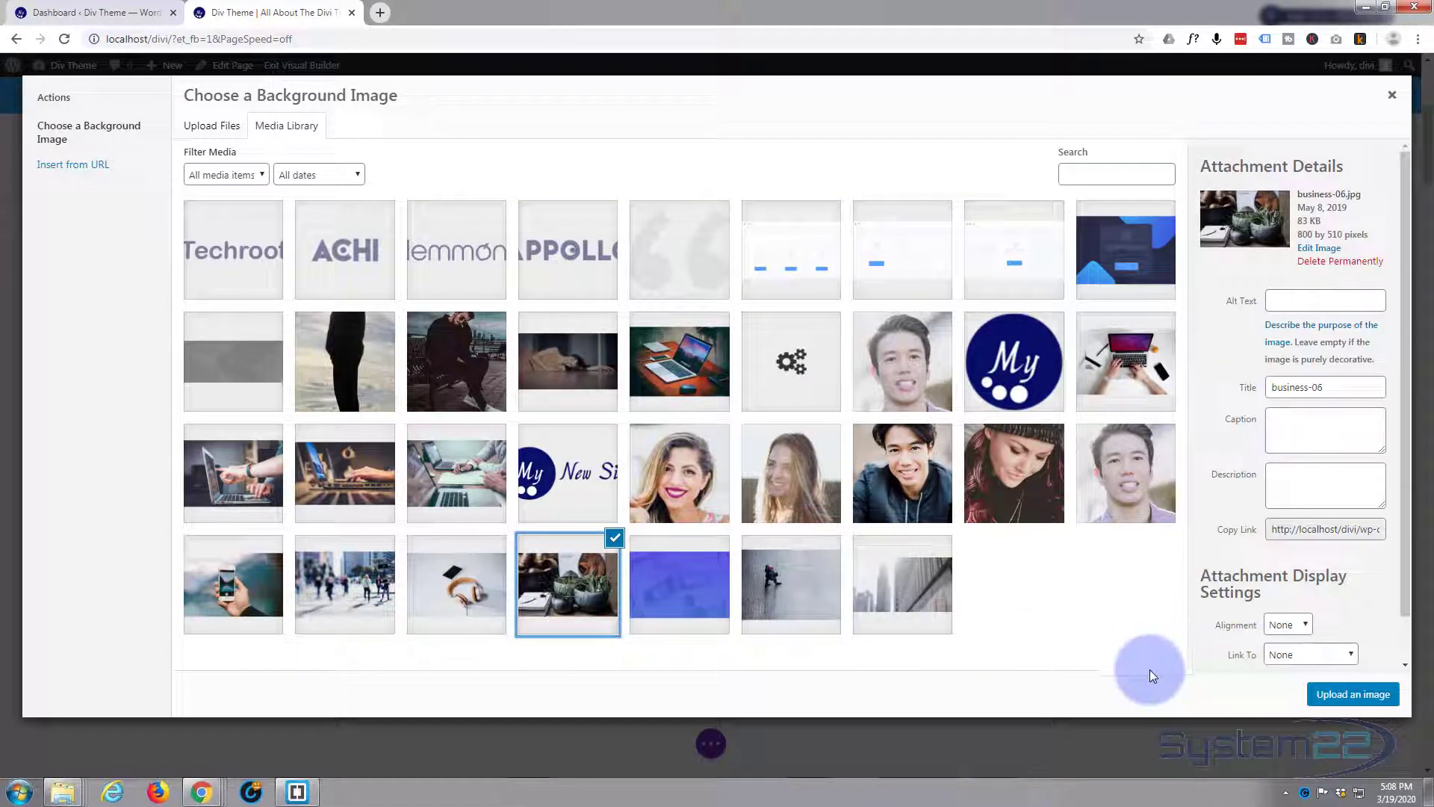
{"action": "left_click", "coordinate": [1337, 700]}
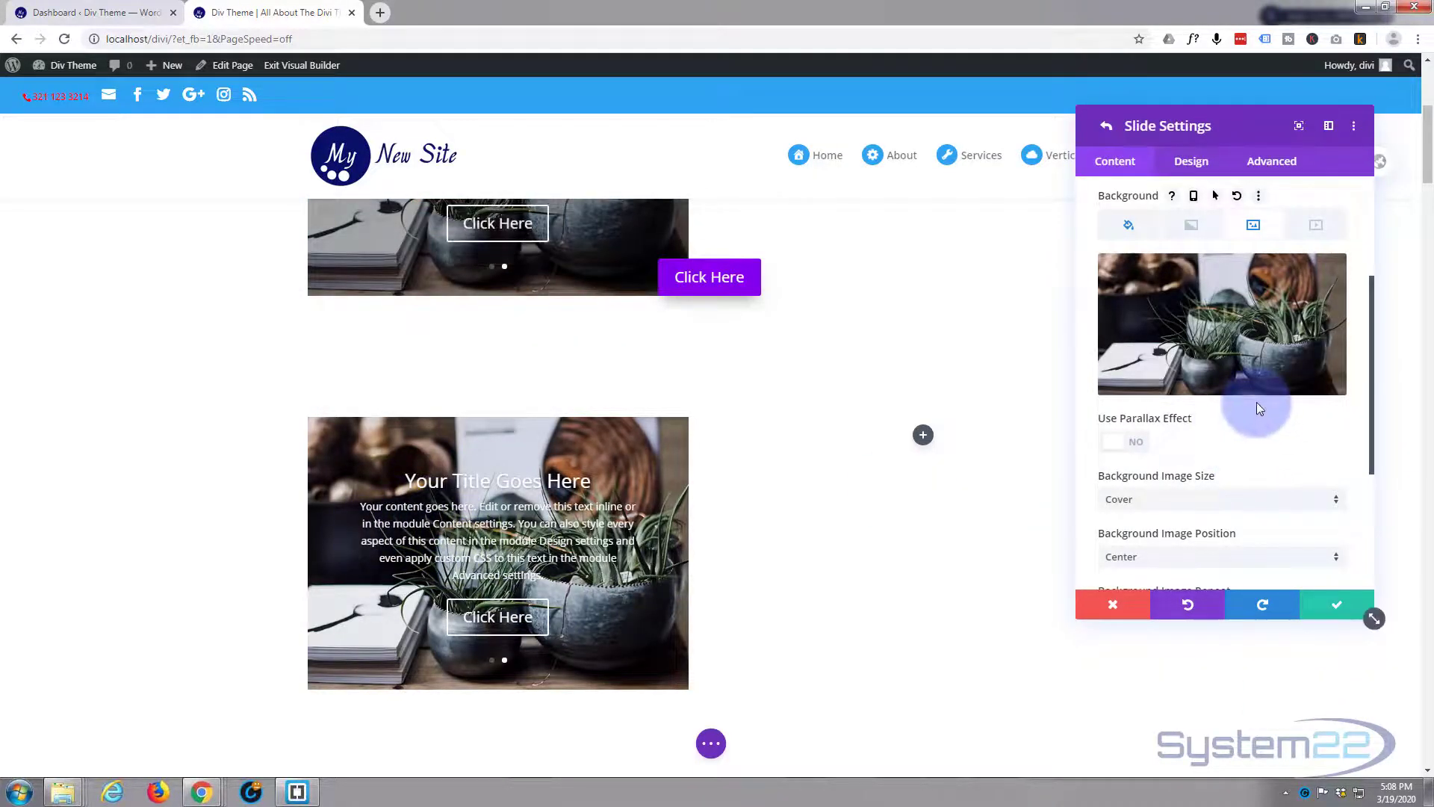
Step: Turn on the second slide's background overlay and colour it blue #0c71c3 at 0.36 opacity
{"action": "left_click", "coordinate": [1193, 165]}
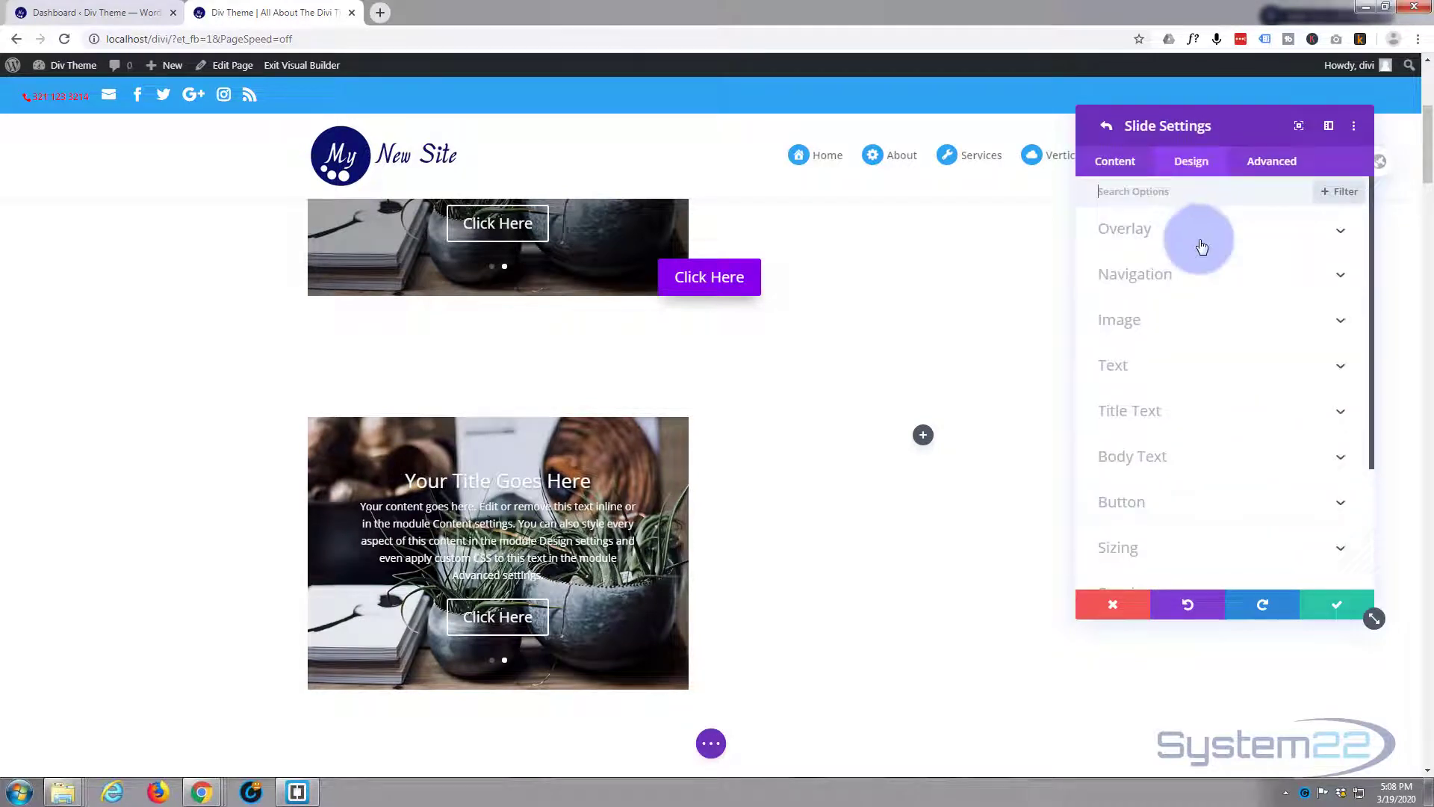
{"action": "left_click", "coordinate": [1210, 240]}
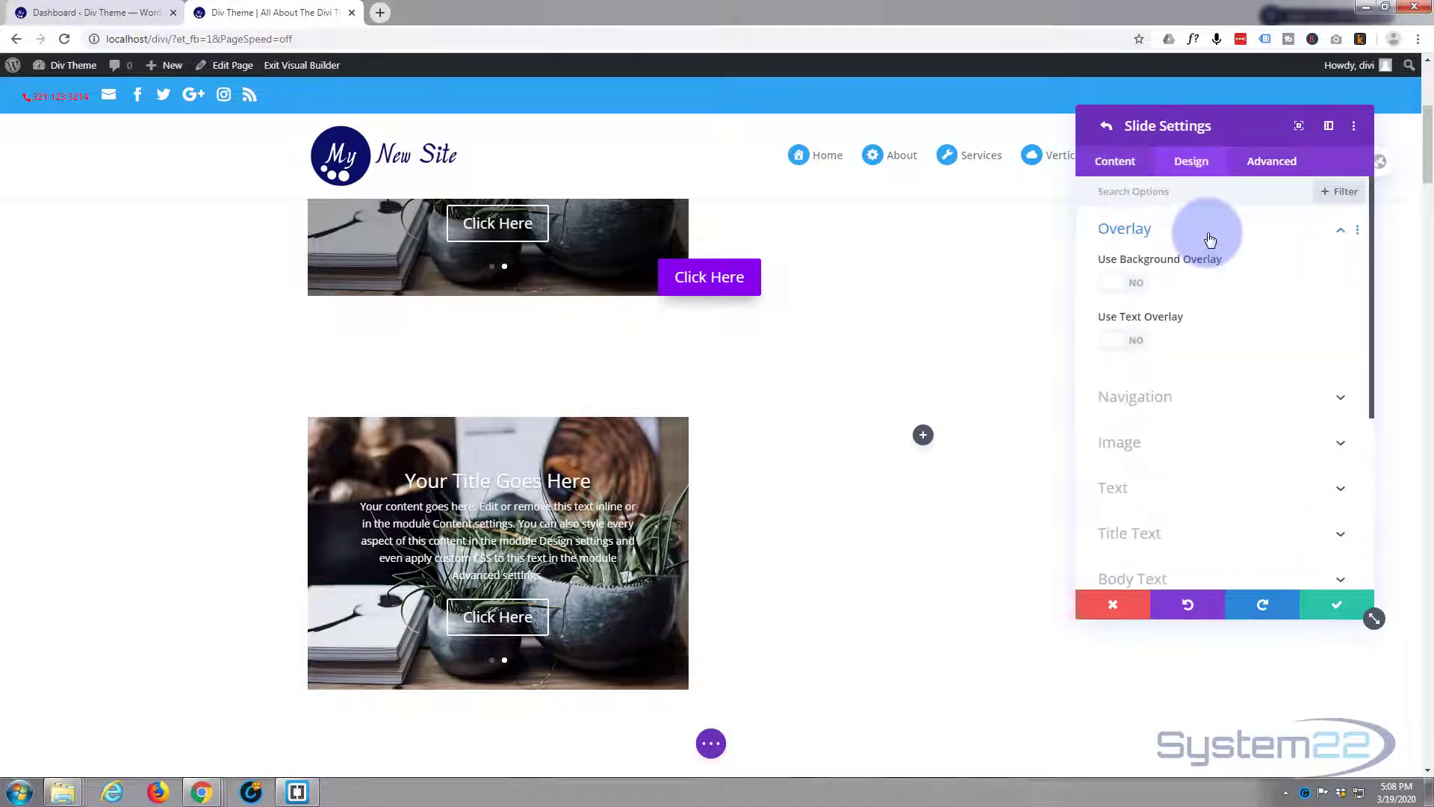
{"action": "left_click", "coordinate": [1137, 285]}
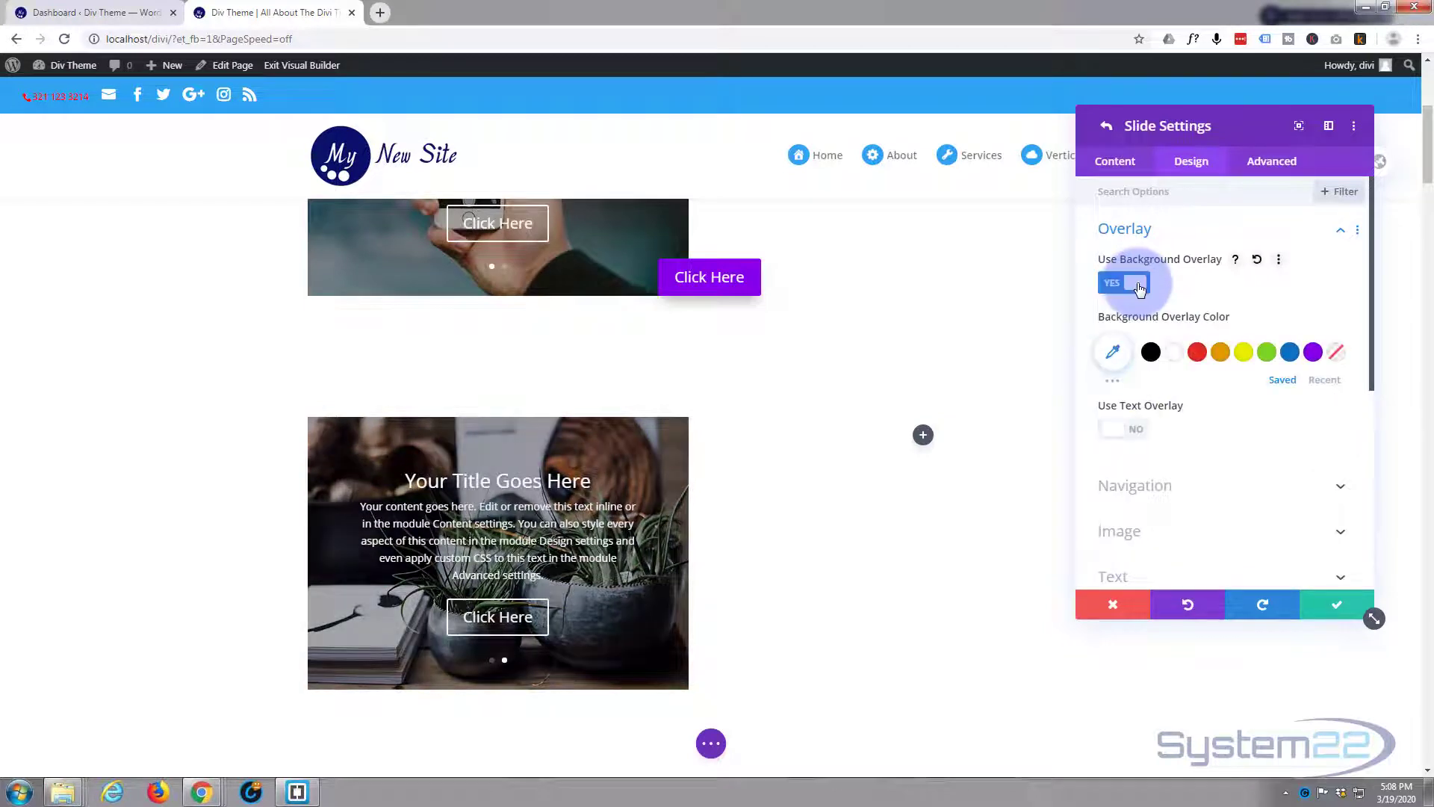
{"action": "left_click", "coordinate": [963, 430]}
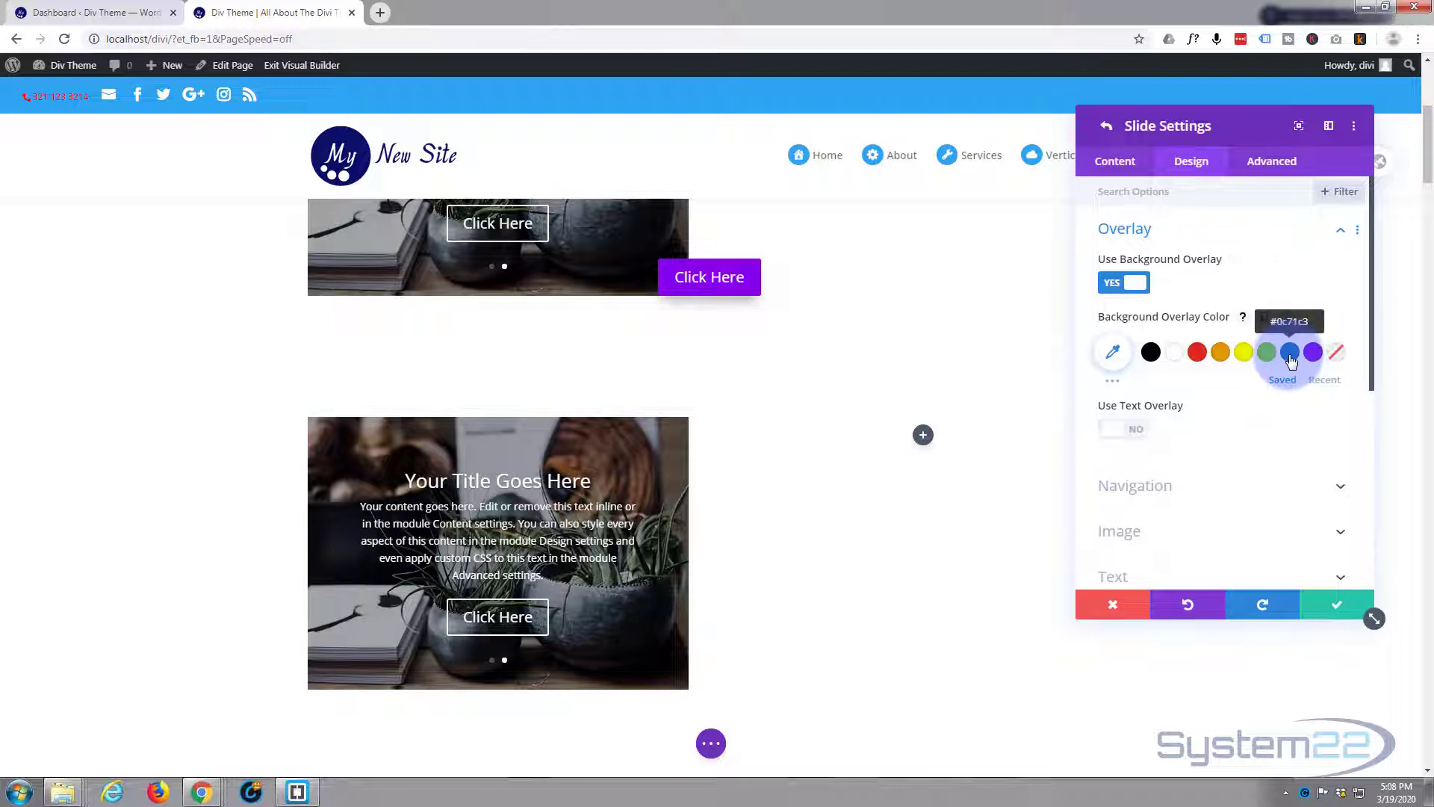
{"action": "left_click", "coordinate": [1291, 354]}
{"action": "left_click", "coordinate": [1113, 352]}
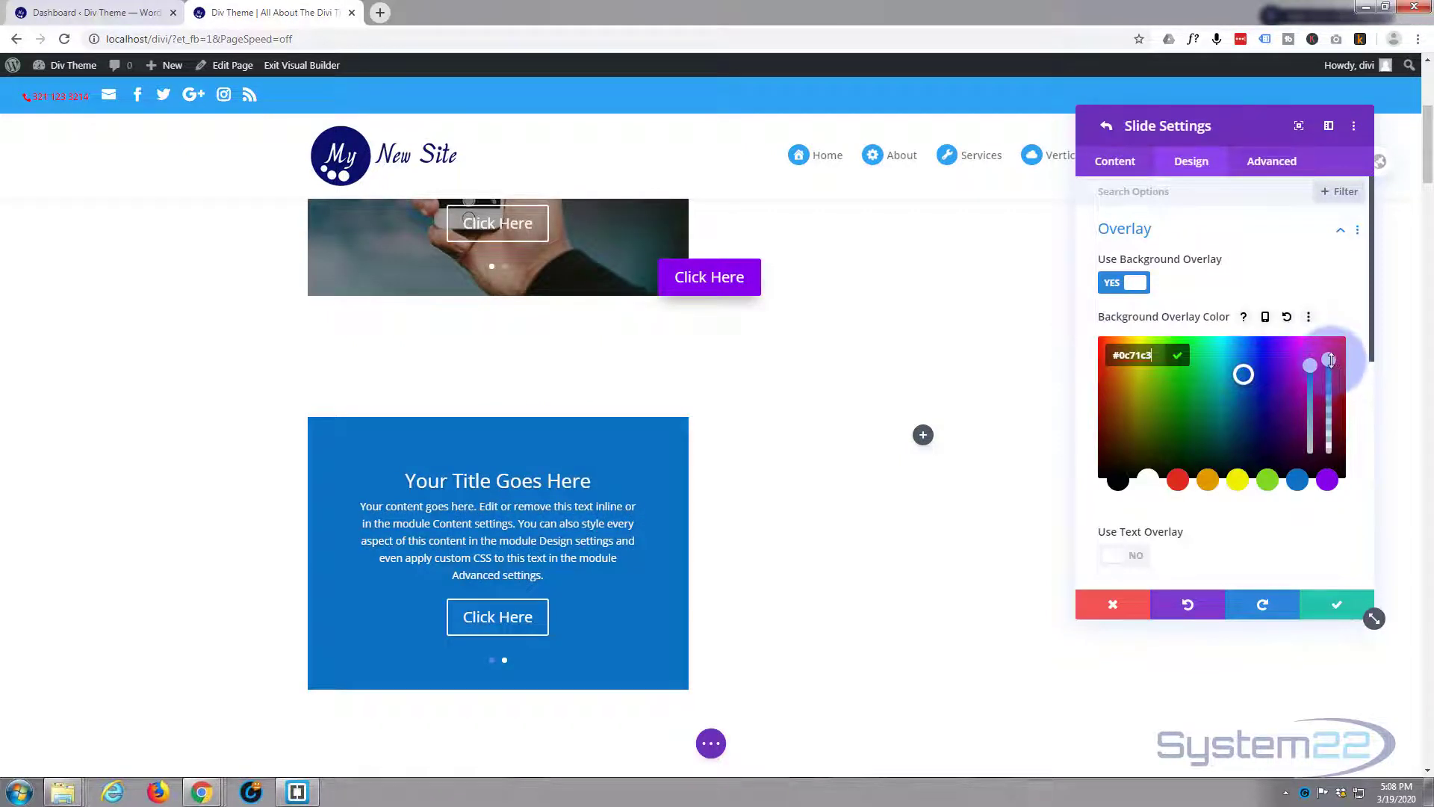
{"action": "left_click_drag", "start_coordinate": [1327, 382], "coordinate": [1329, 424]}
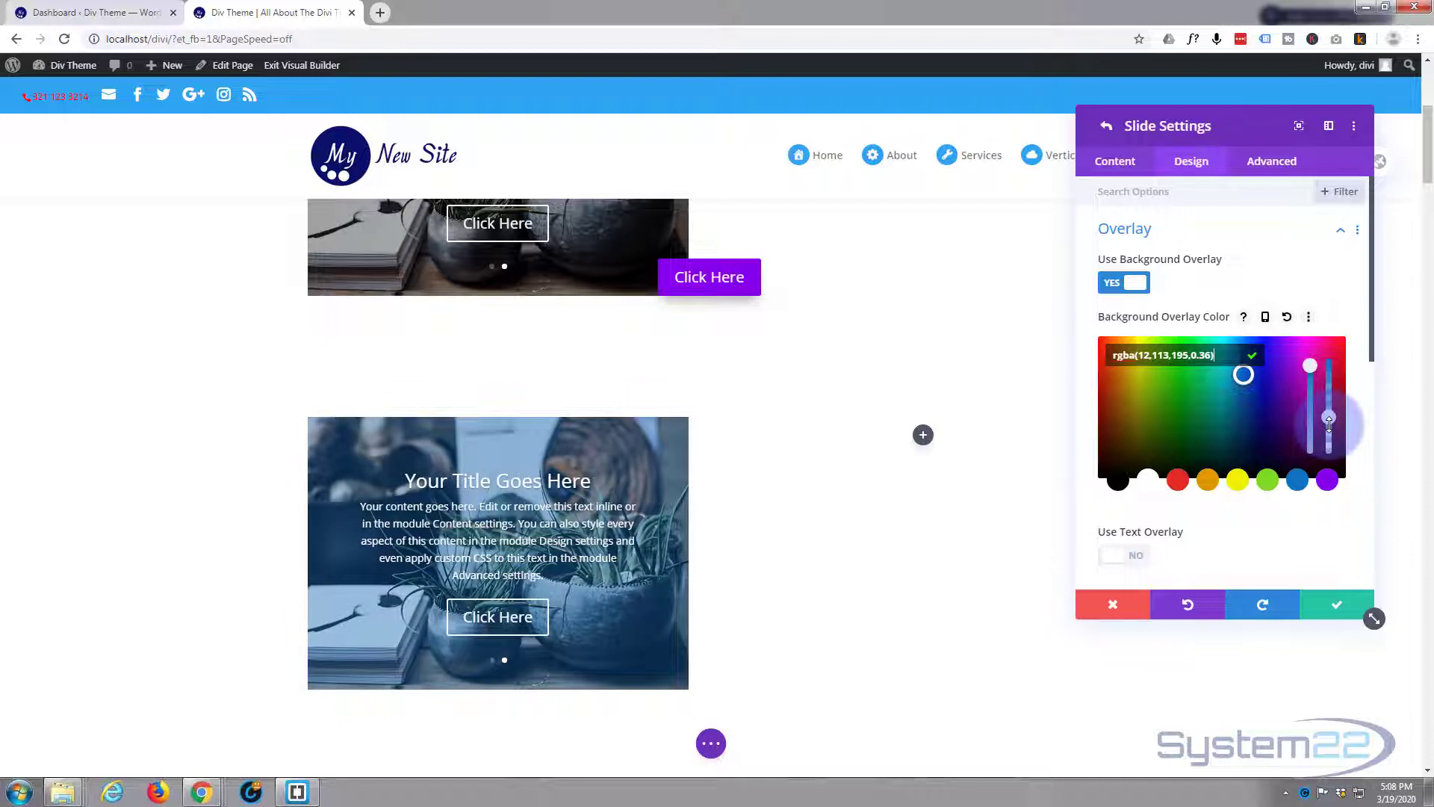
Step: Change the second slide's overlay colour to black, rgba(0,0,0,0.36), and save the slide
{"action": "left_click", "coordinate": [1120, 480]}
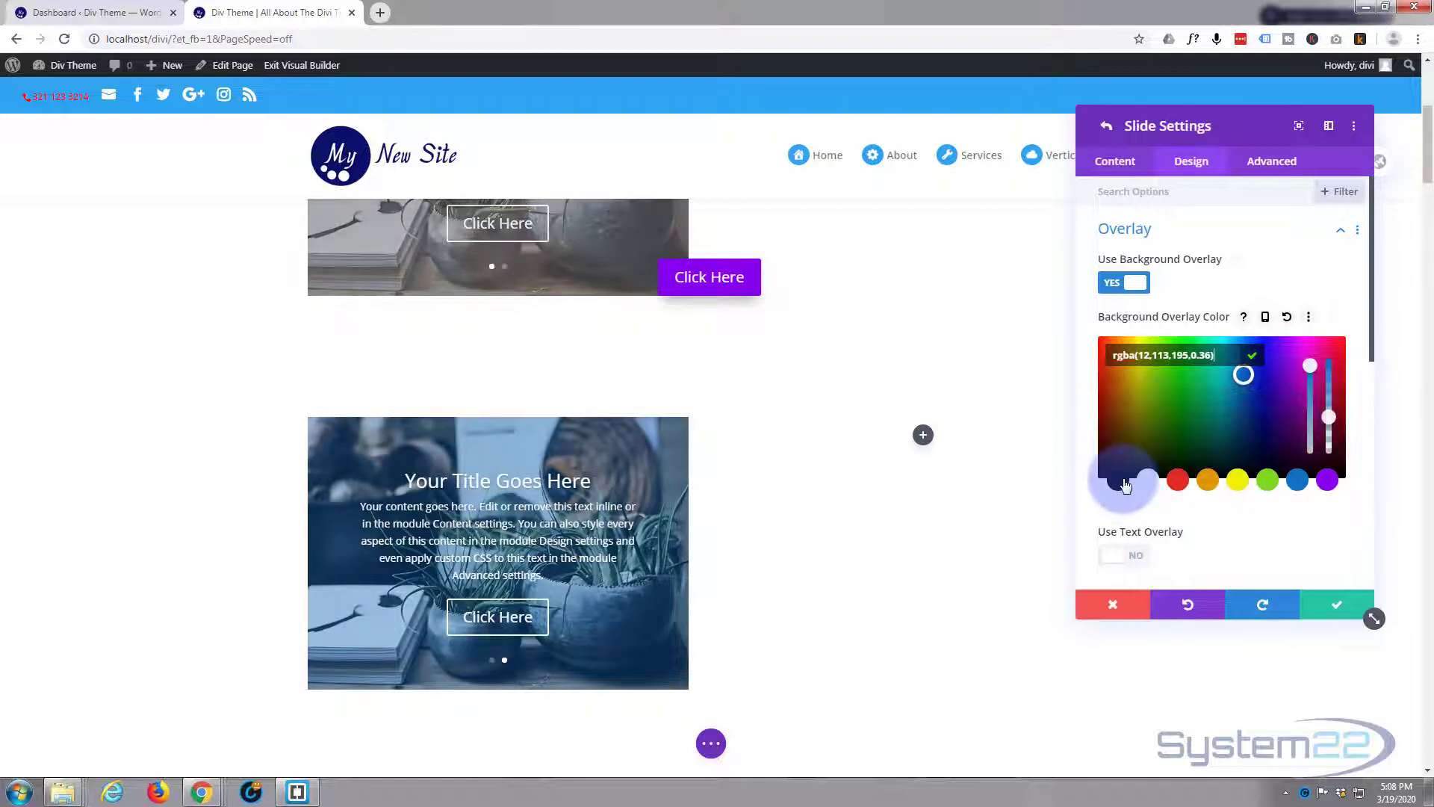
{"action": "left_click", "coordinate": [1341, 614]}
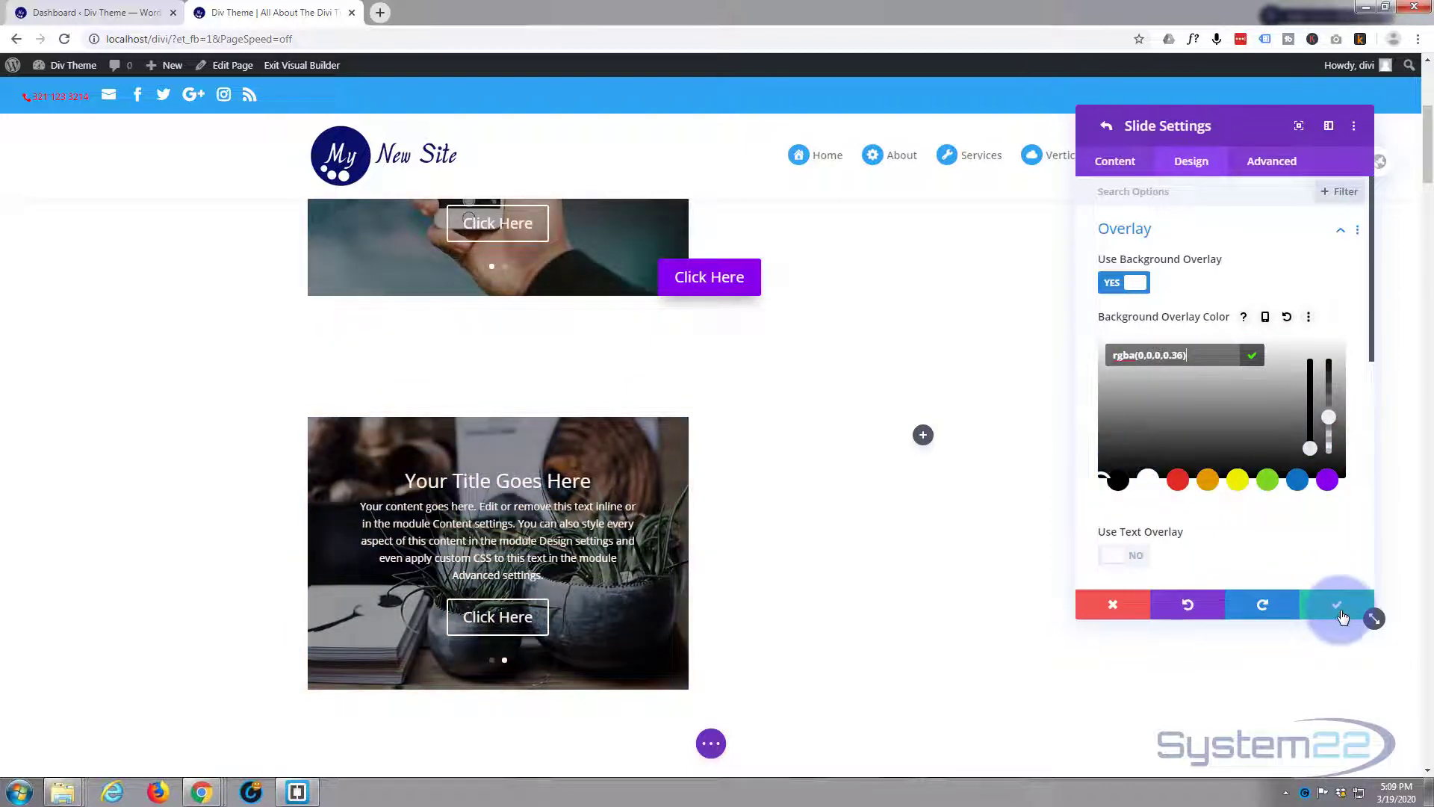
{"action": "left_click", "coordinate": [1255, 514]}
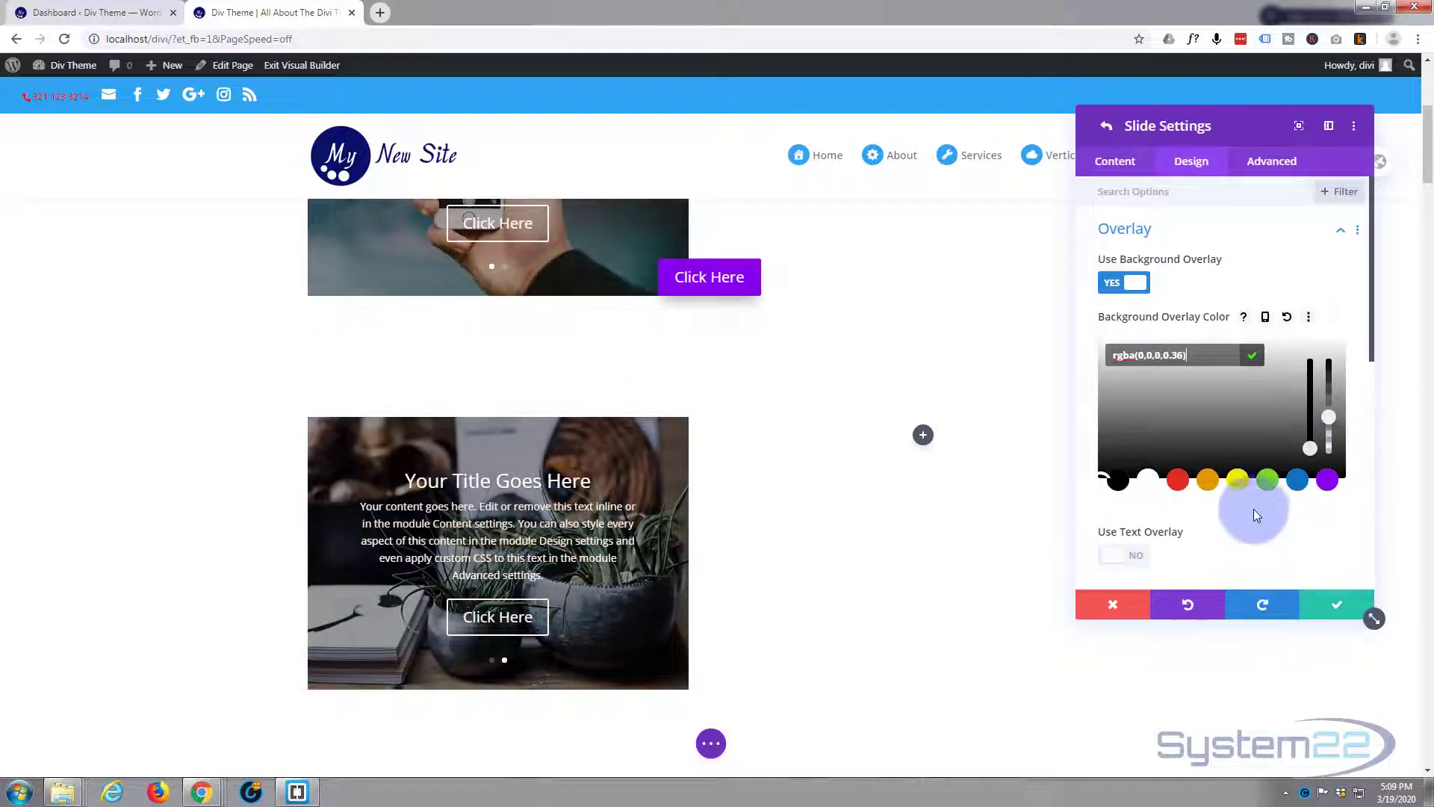
{"action": "left_click", "coordinate": [1314, 605]}
{"action": "left_click", "coordinate": [1162, 193]}
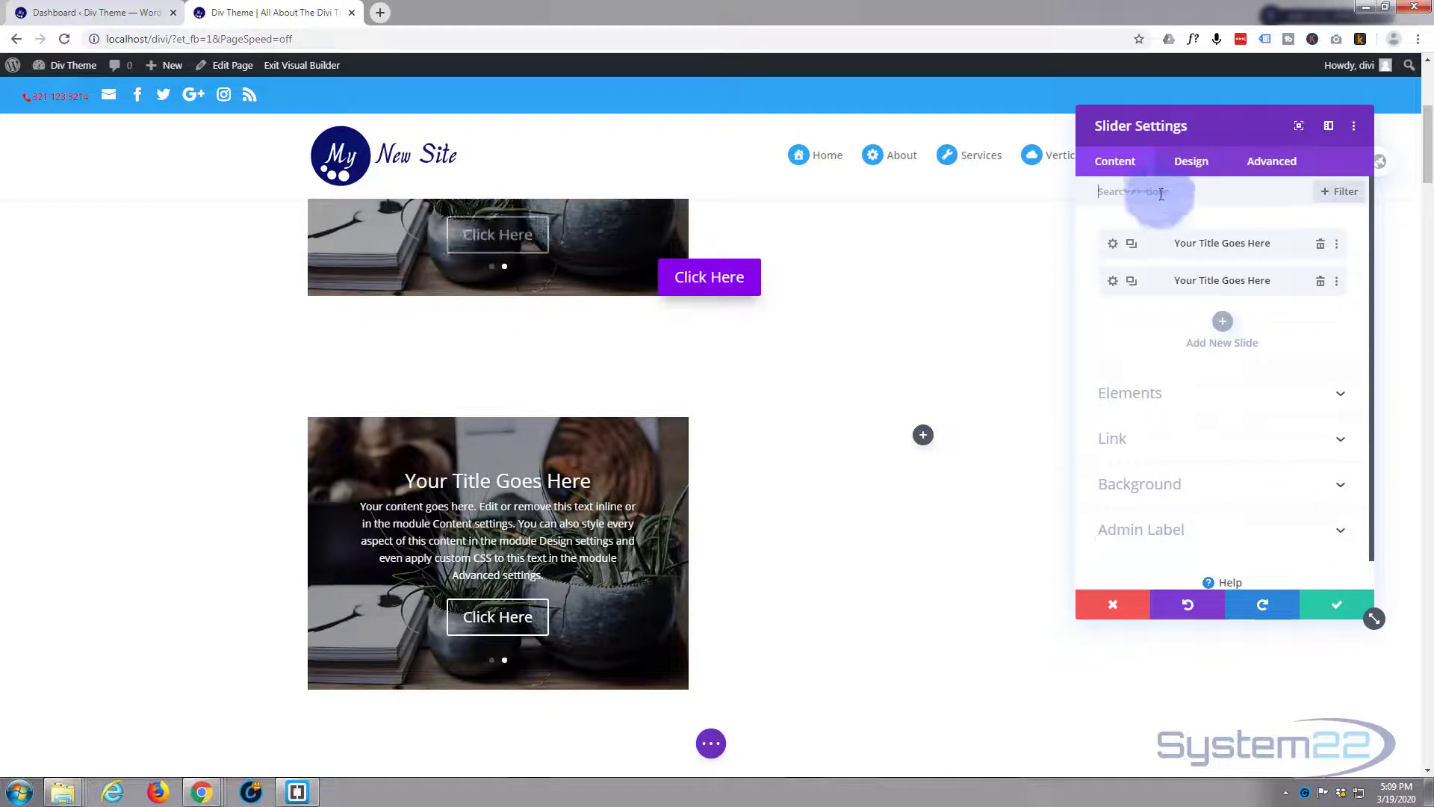
Step: Turn on the slider's automatic animation with a speed of 5000 ms and save the slider settings
{"action": "left_click", "coordinate": [1195, 162]}
{"action": "left_click", "coordinate": [1220, 371]}
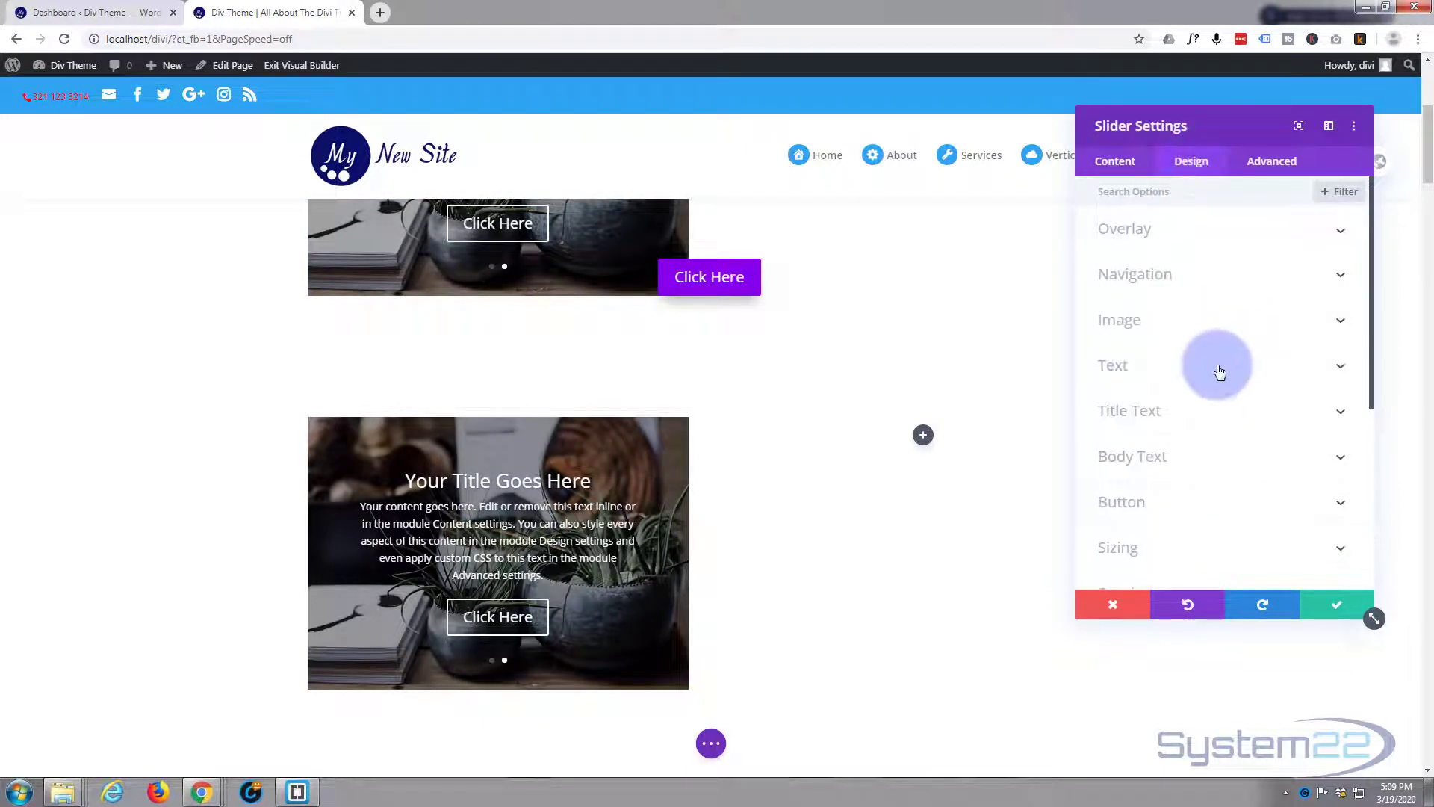
{"action": "scroll", "coordinate": [1223, 372], "scroll_direction": "down", "scroll_amount": 5}
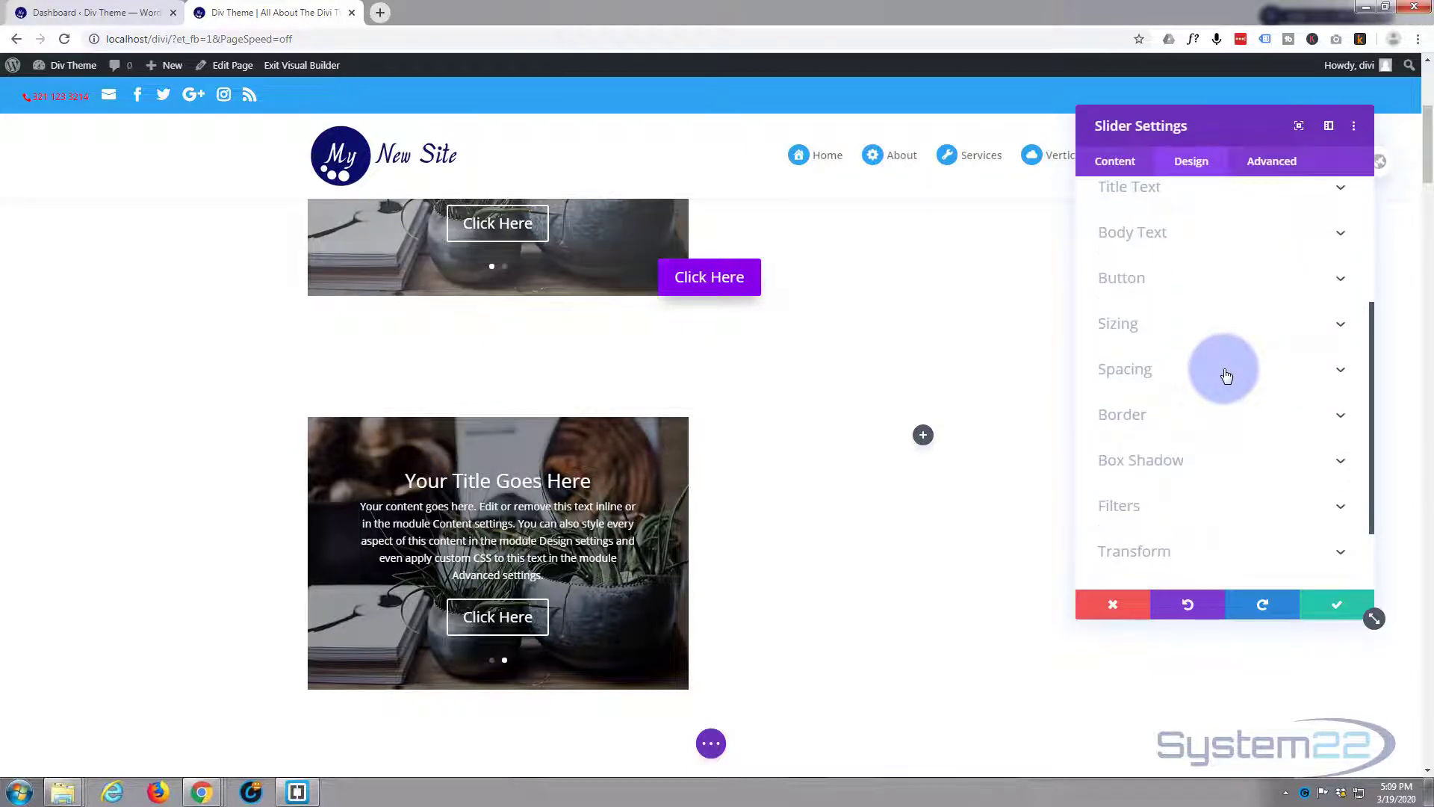
{"action": "left_click", "coordinate": [1186, 520]}
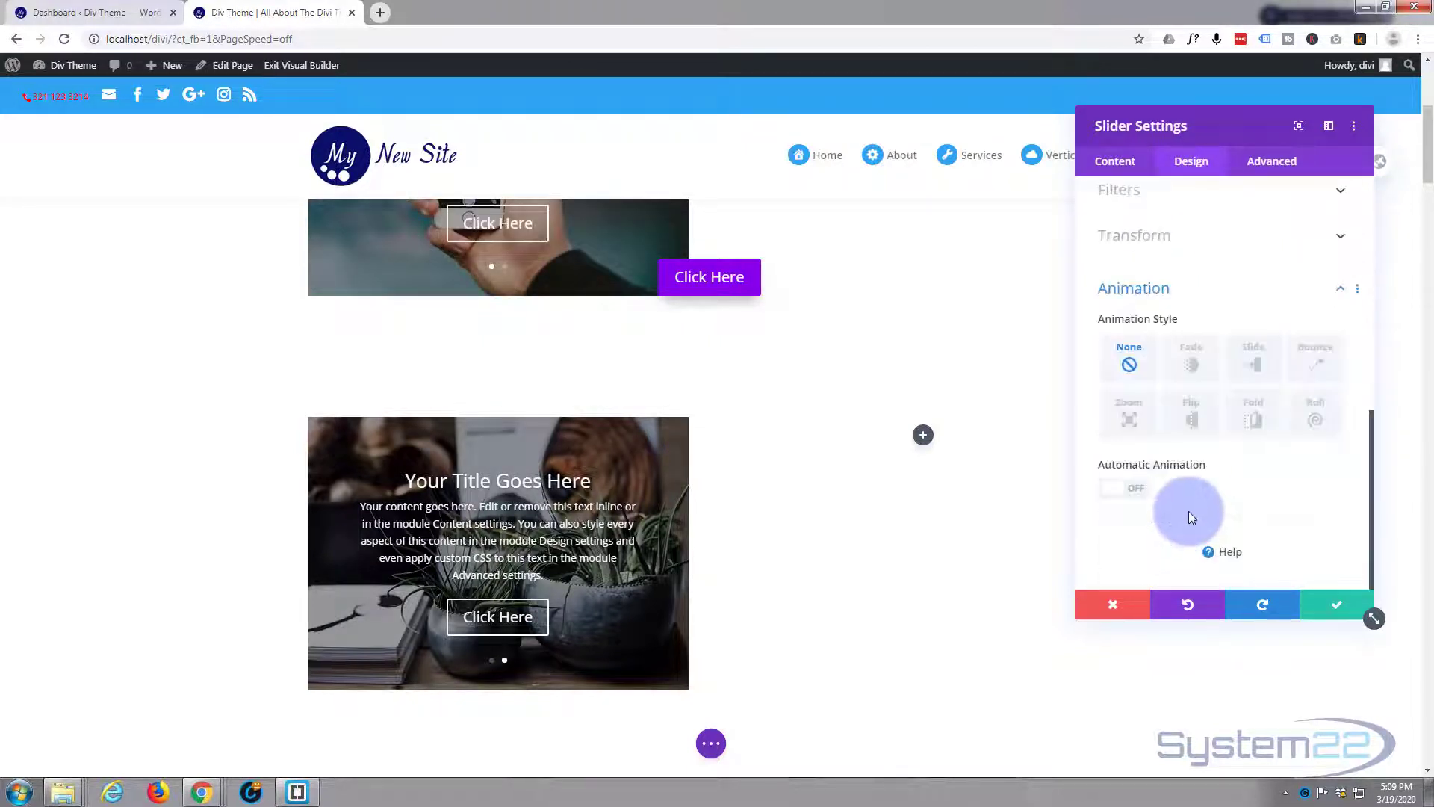
{"action": "left_click", "coordinate": [1135, 490]}
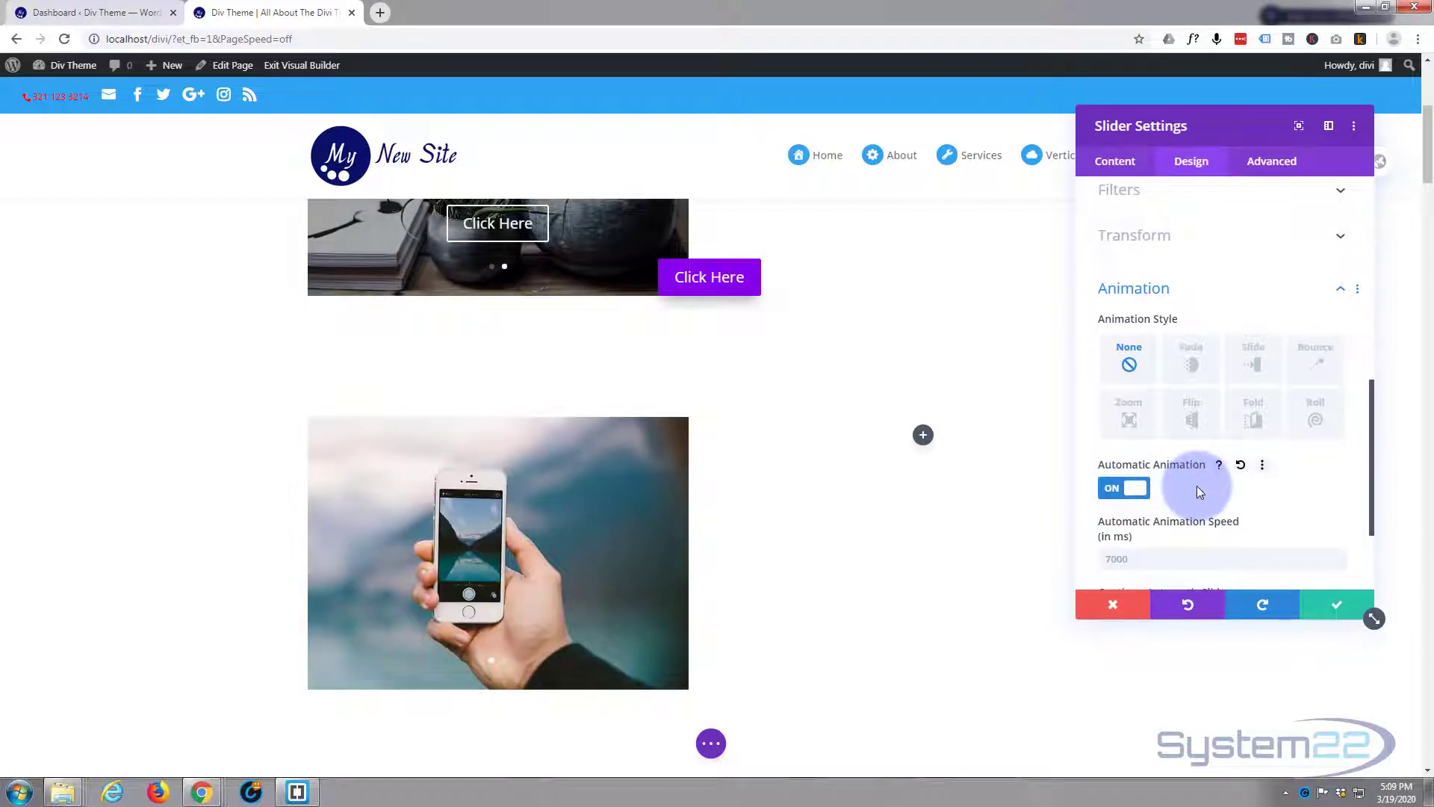
{"action": "scroll", "coordinate": [1198, 485], "scroll_direction": "down", "scroll_amount": 1}
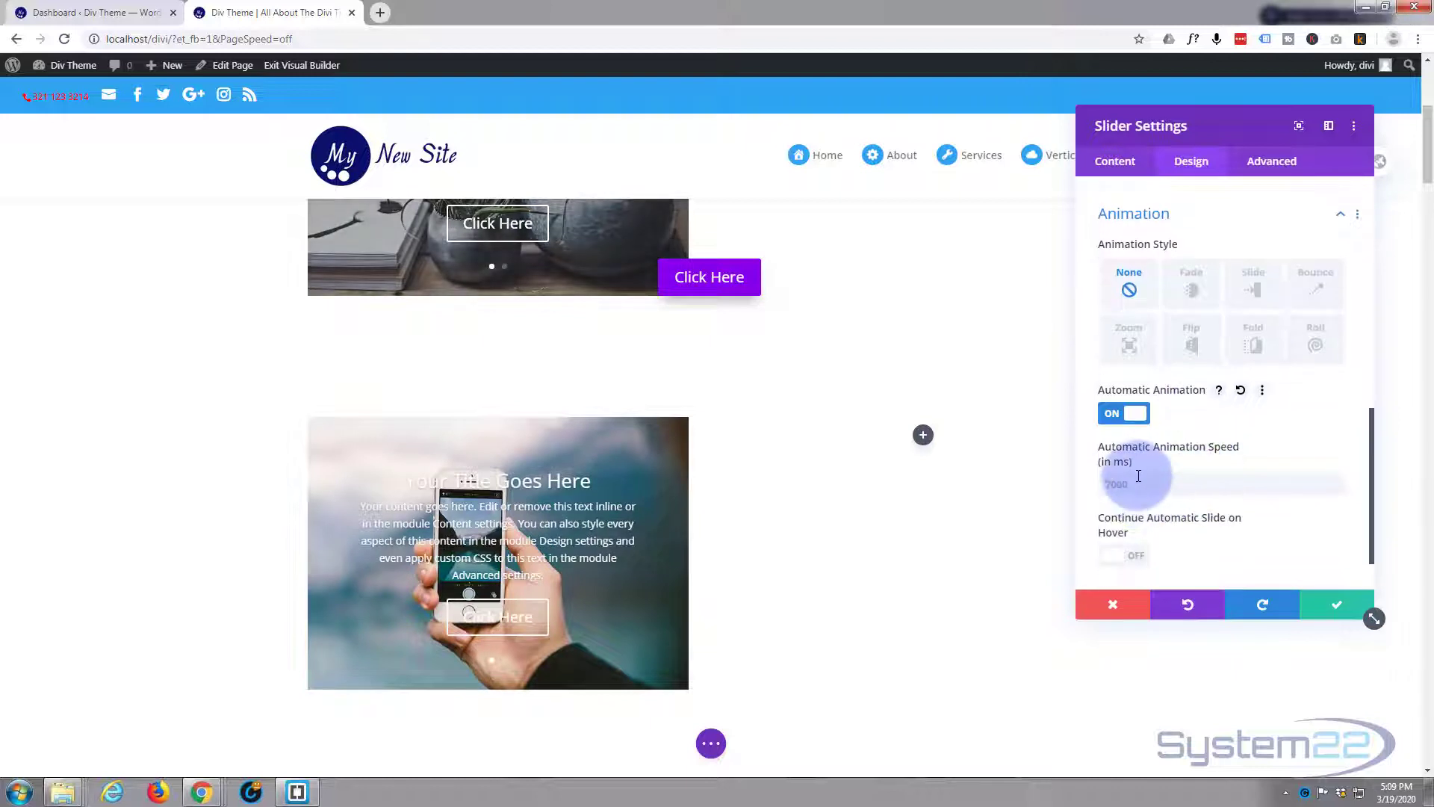
{"action": "left_click", "coordinate": [1135, 484]}
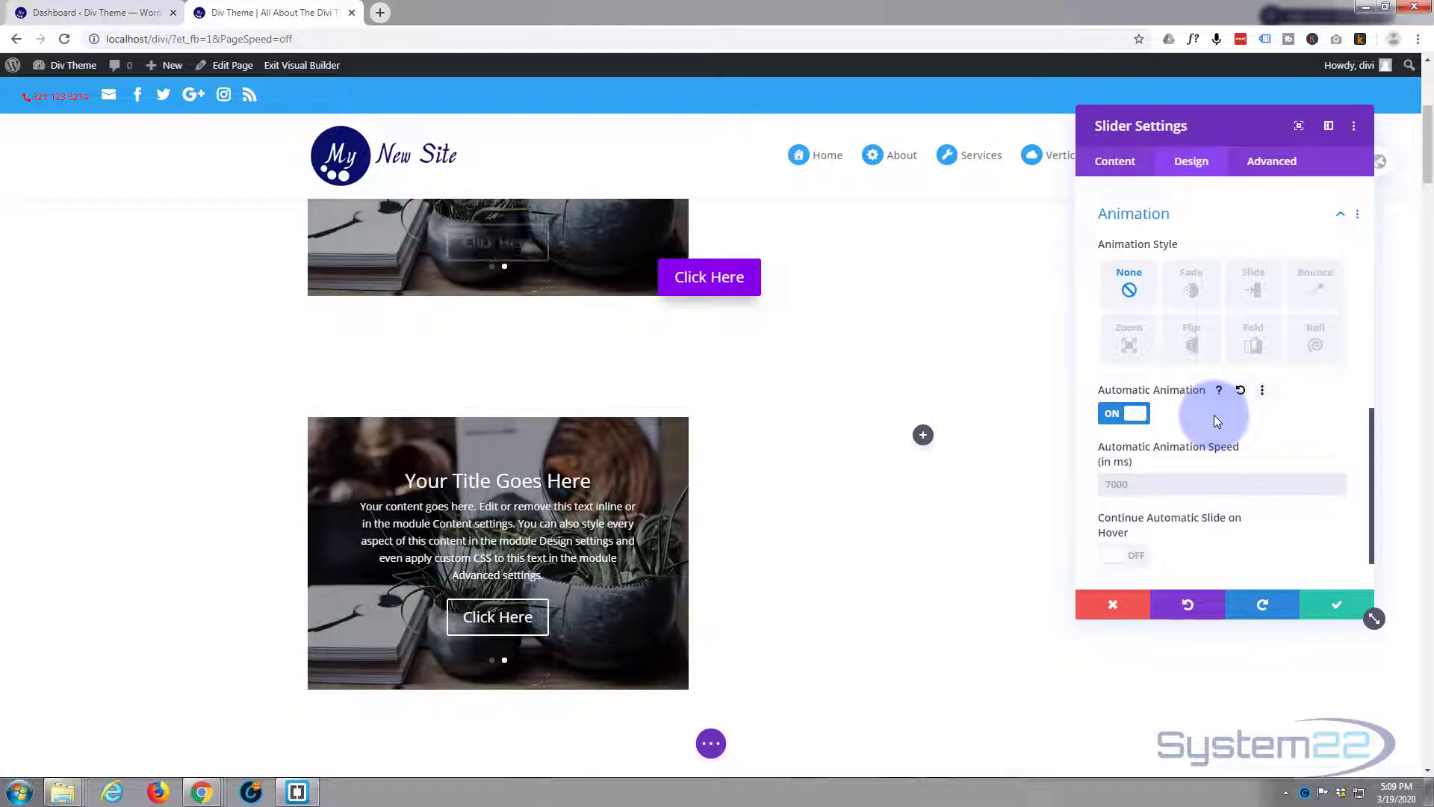
{"action": "type", "text": "50"}
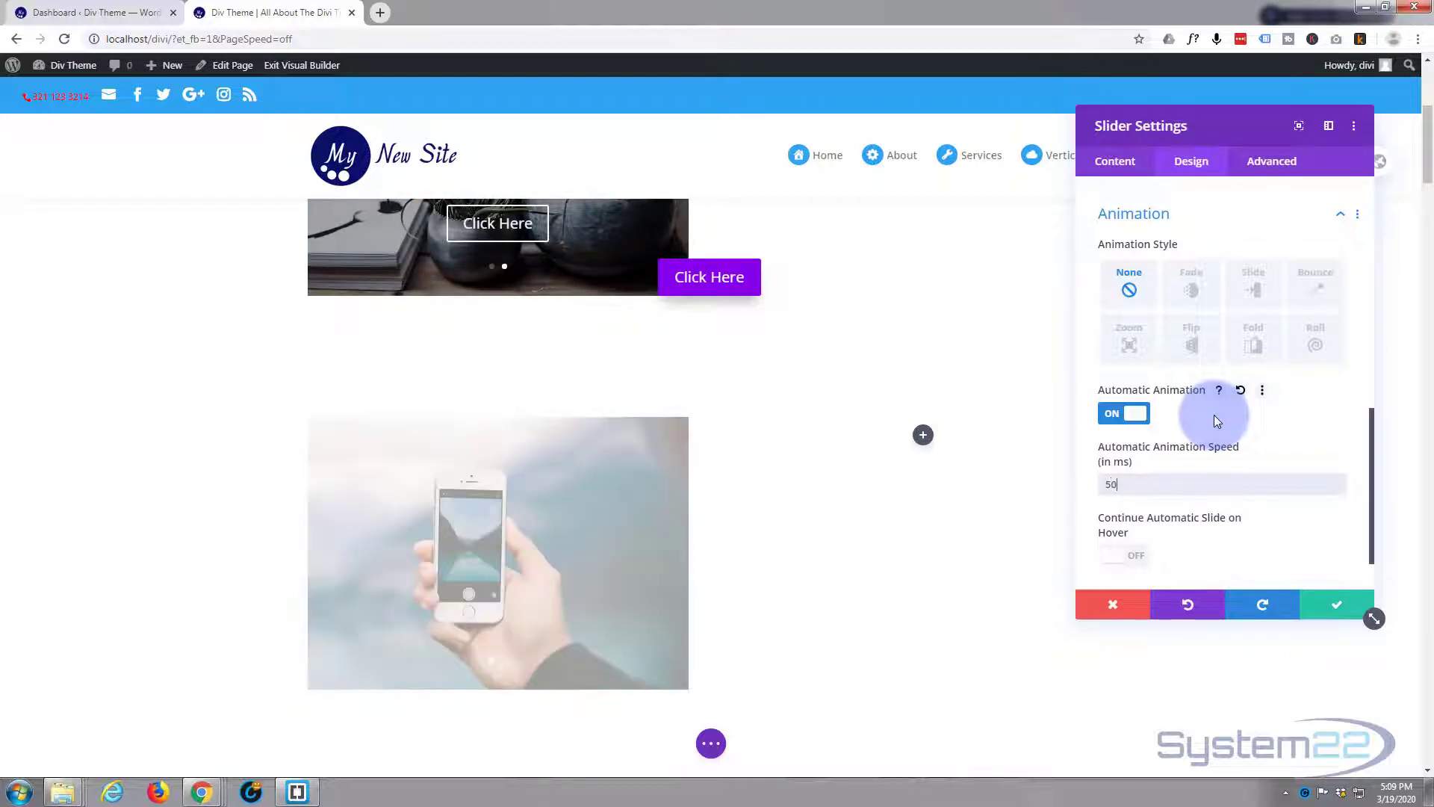
{"action": "type", "text": "00"}
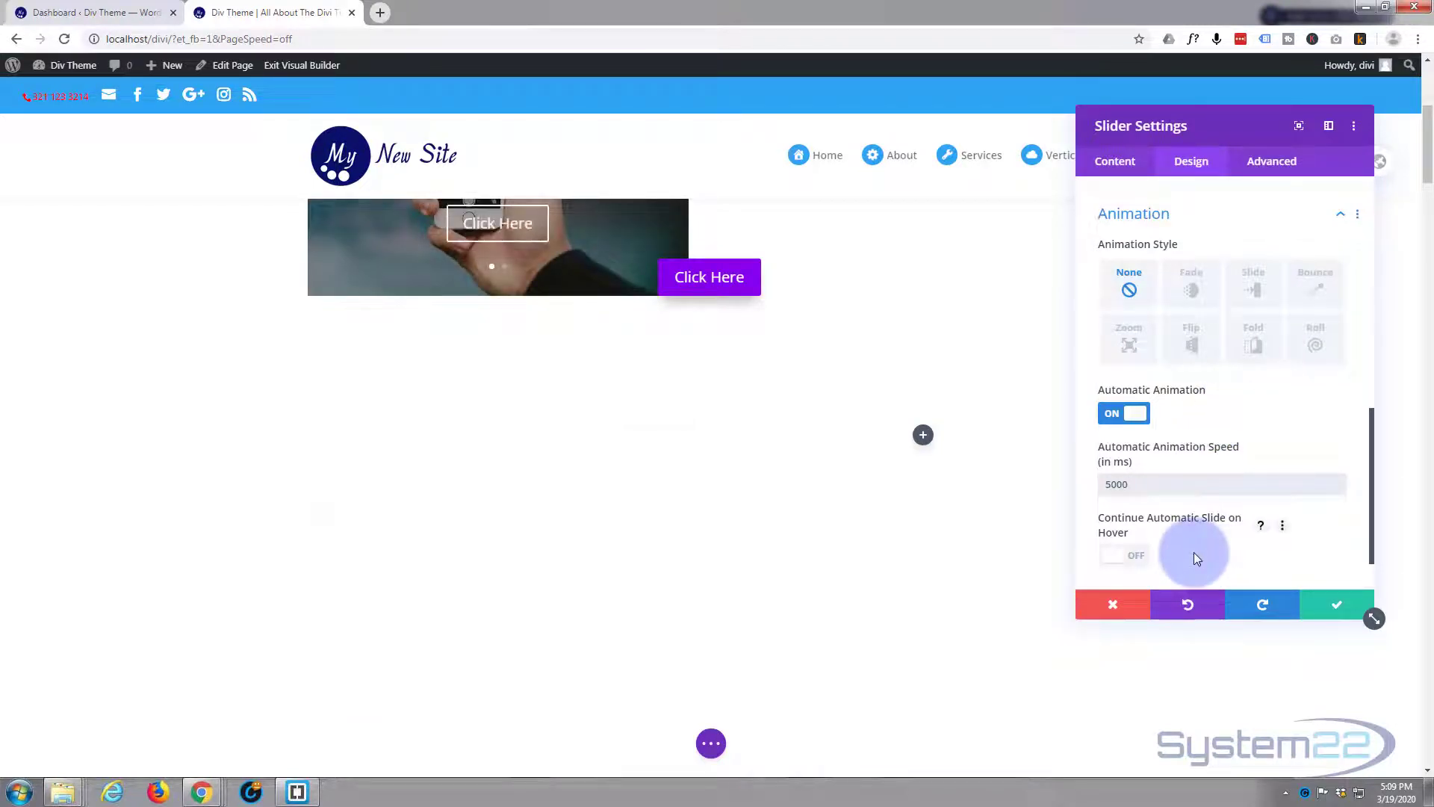
{"action": "left_click", "coordinate": [1337, 613]}
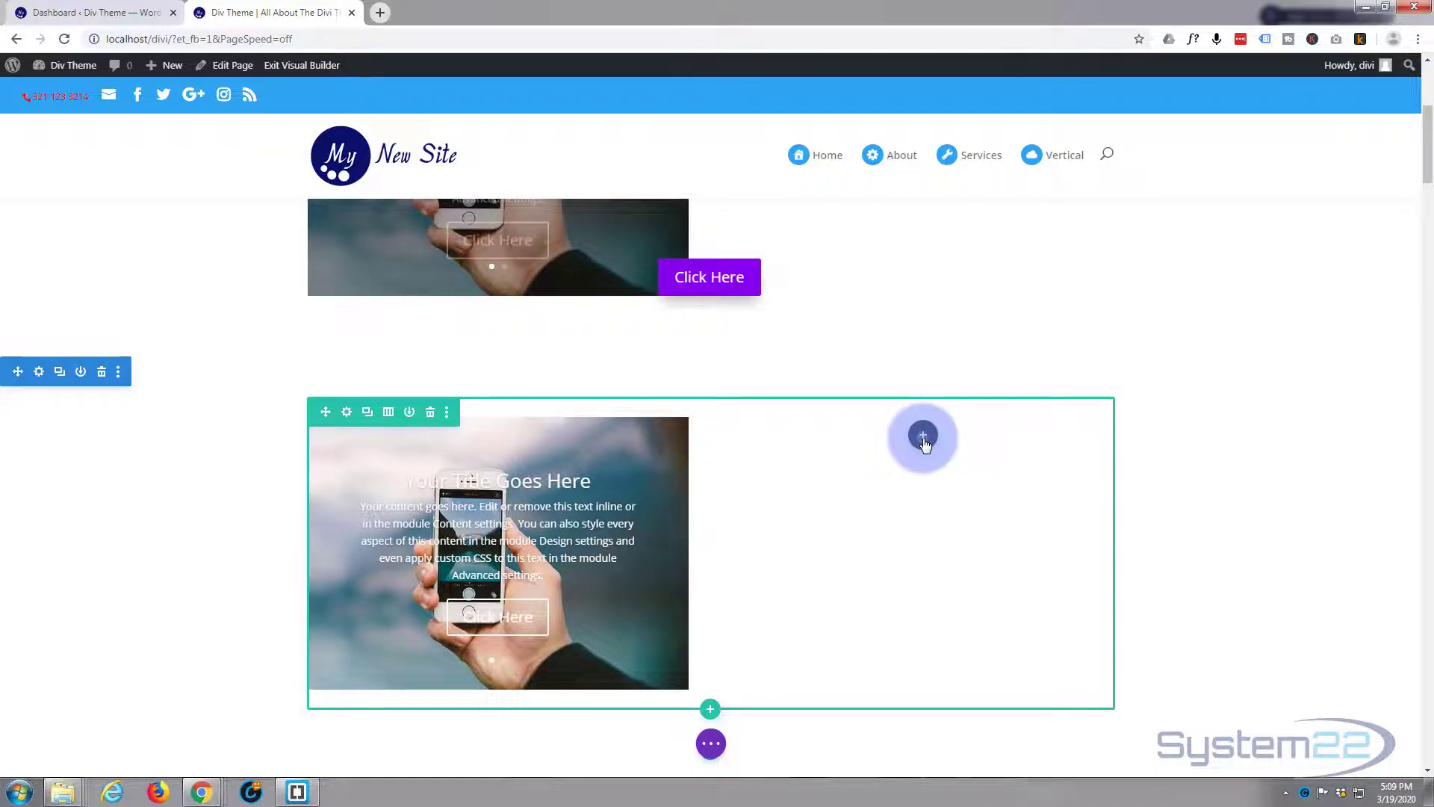
Step: Add a Button module to the empty second column beside the new slider and open its link options
{"action": "left_click", "coordinate": [923, 436]}
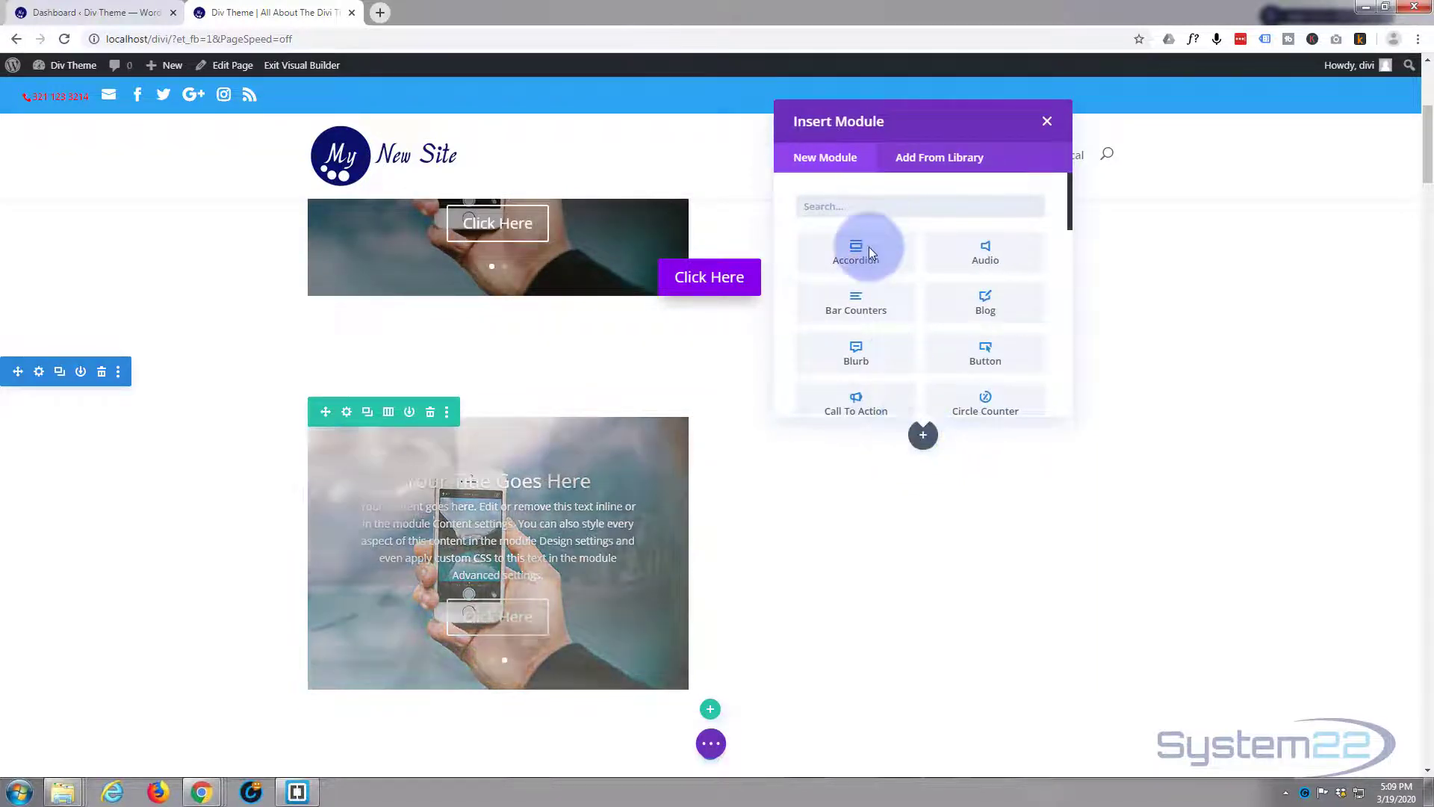
{"action": "scroll", "coordinate": [880, 281], "scroll_direction": "down", "scroll_amount": 1}
{"action": "scroll", "coordinate": [880, 283], "scroll_direction": "down", "scroll_amount": 1}
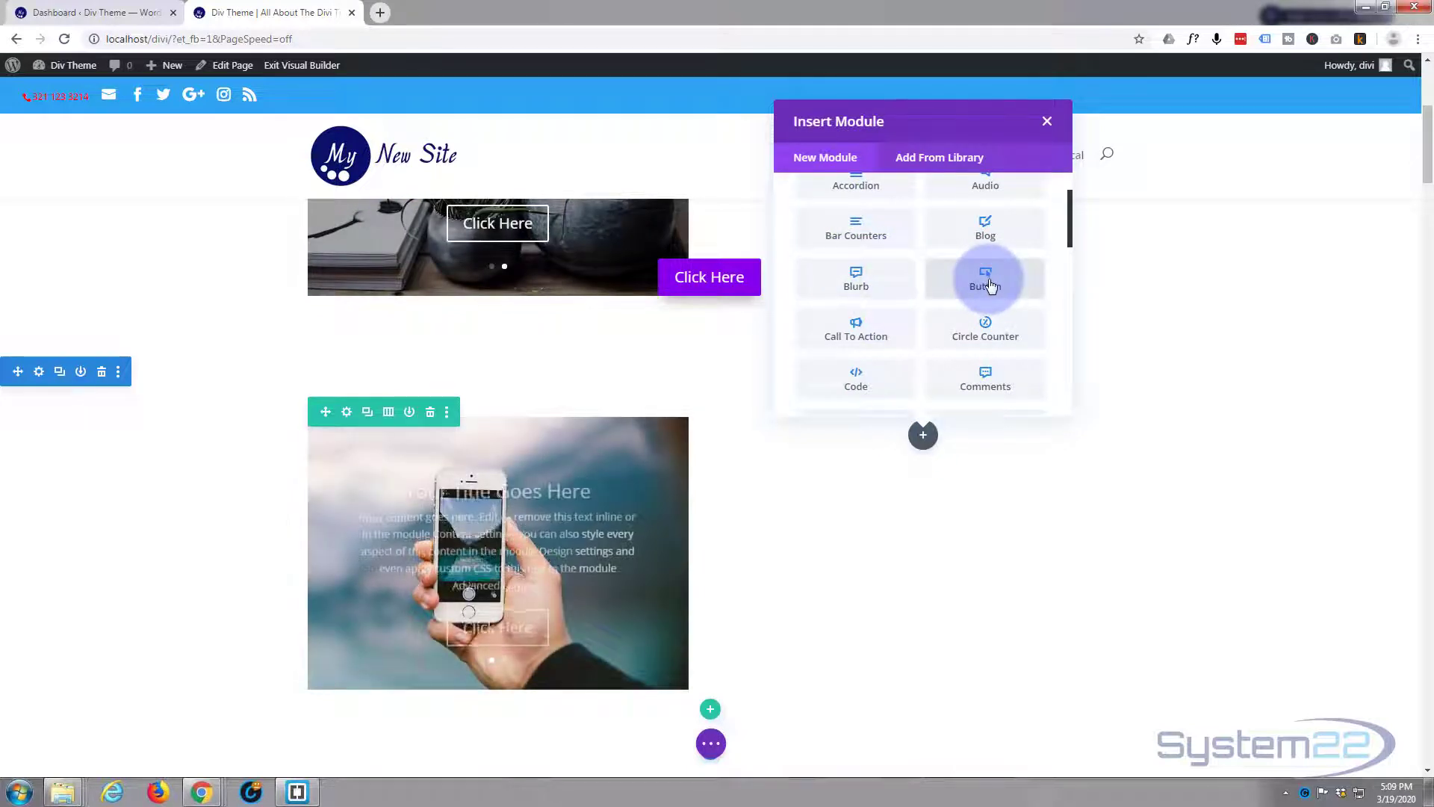
{"action": "left_click", "coordinate": [989, 286]}
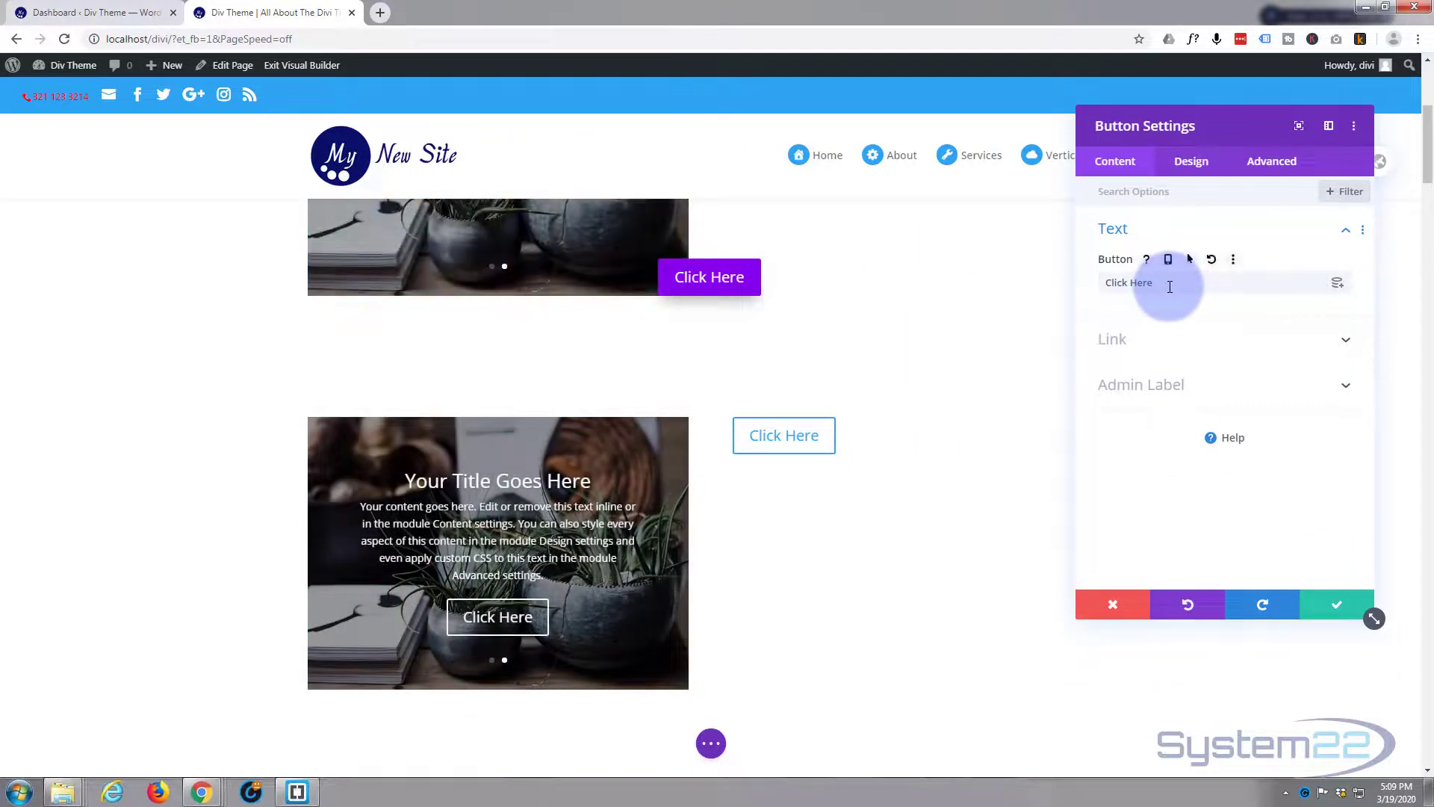
{"action": "left_click", "coordinate": [1180, 346]}
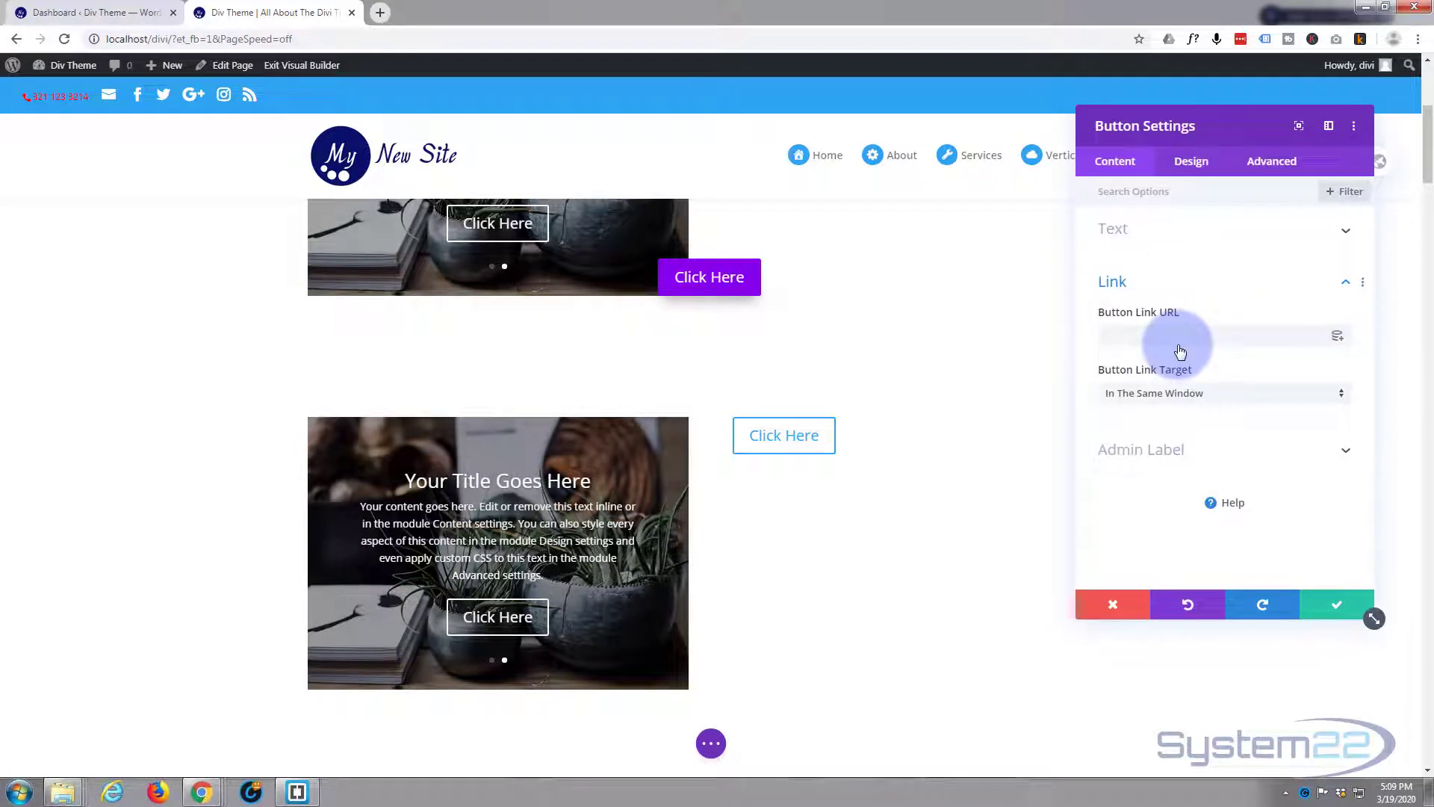
{"action": "left_click", "coordinate": [1108, 334]}
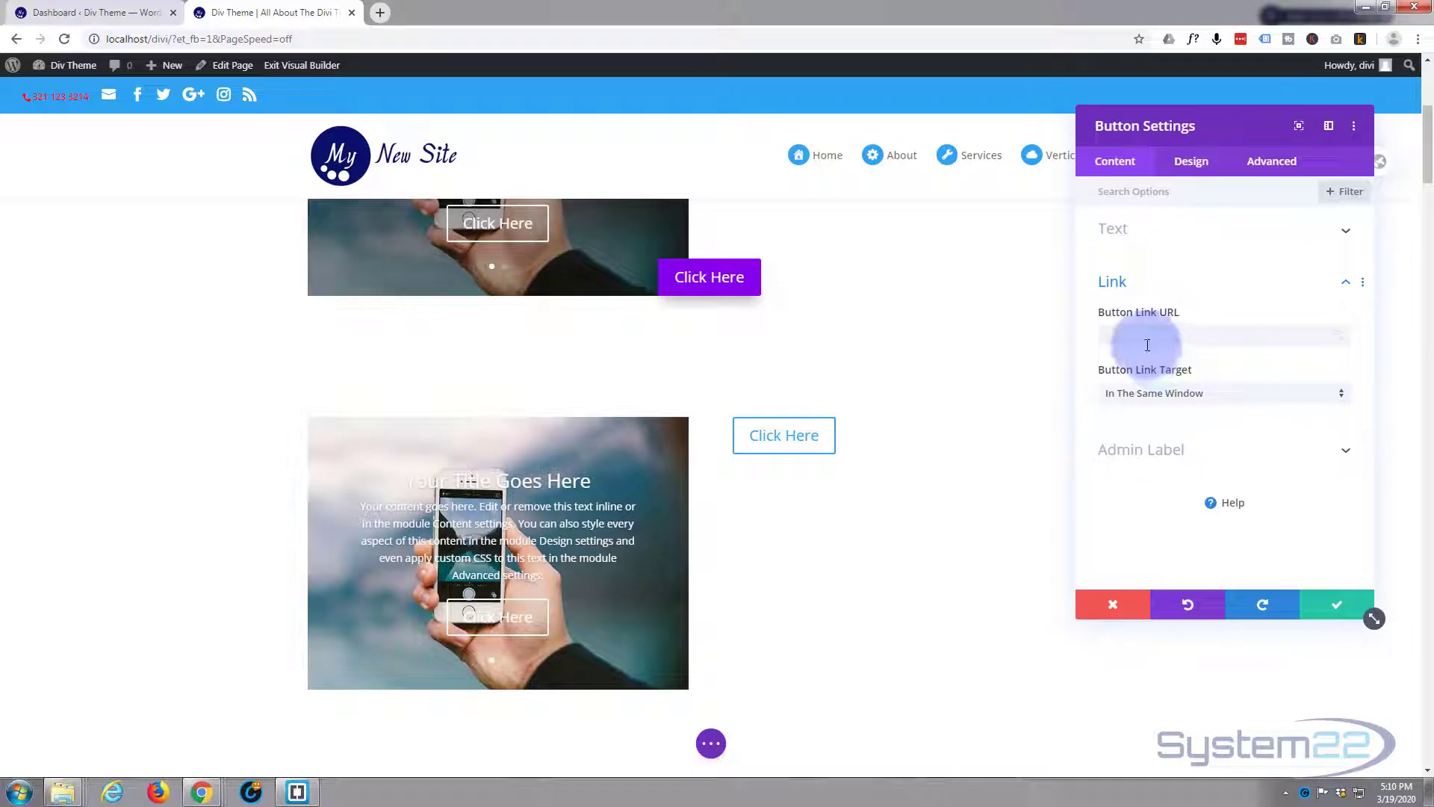
Step: Enable custom styles for the button and set its background and border colours to red #e02b20
{"action": "left_click", "coordinate": [1199, 165]}
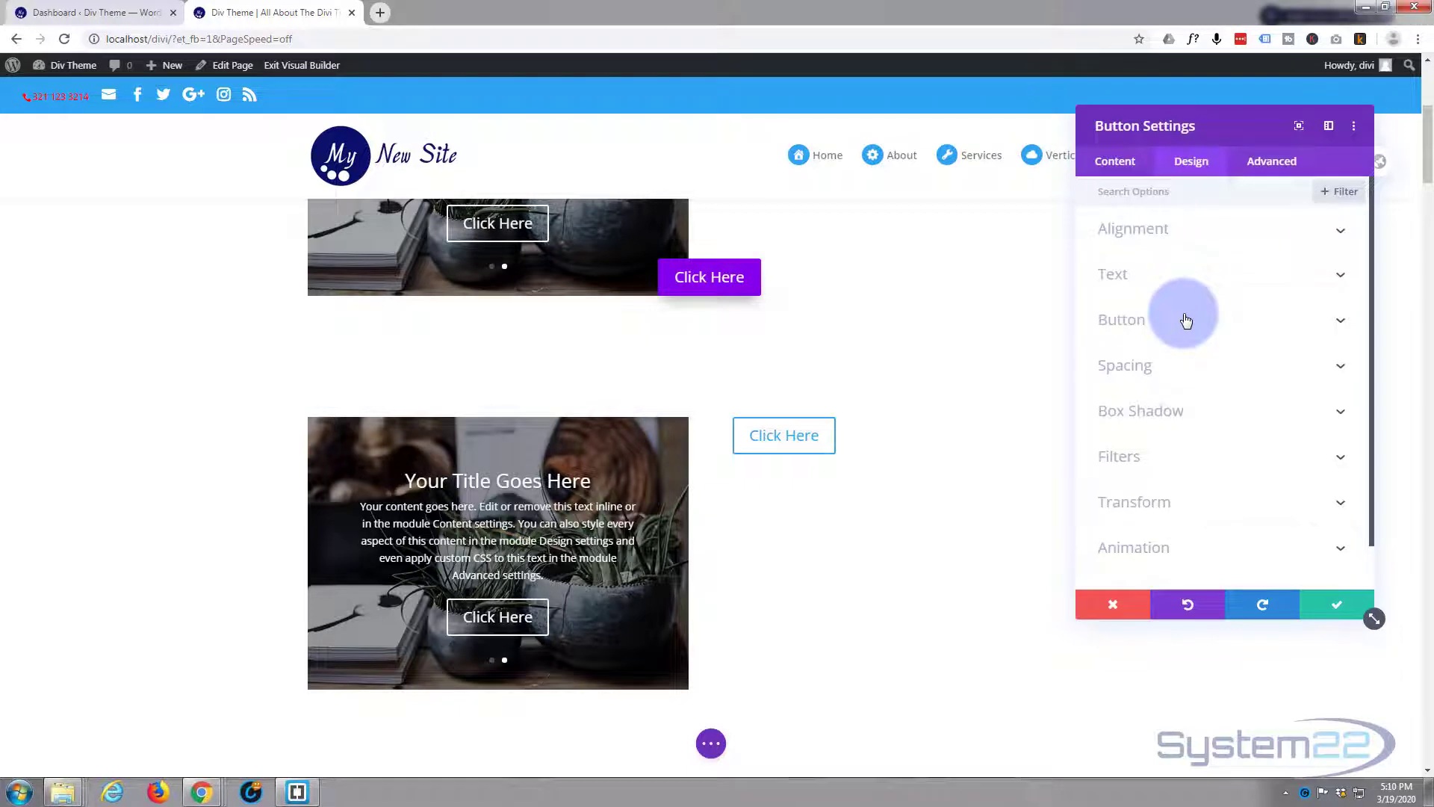
{"action": "left_click", "coordinate": [1186, 321]}
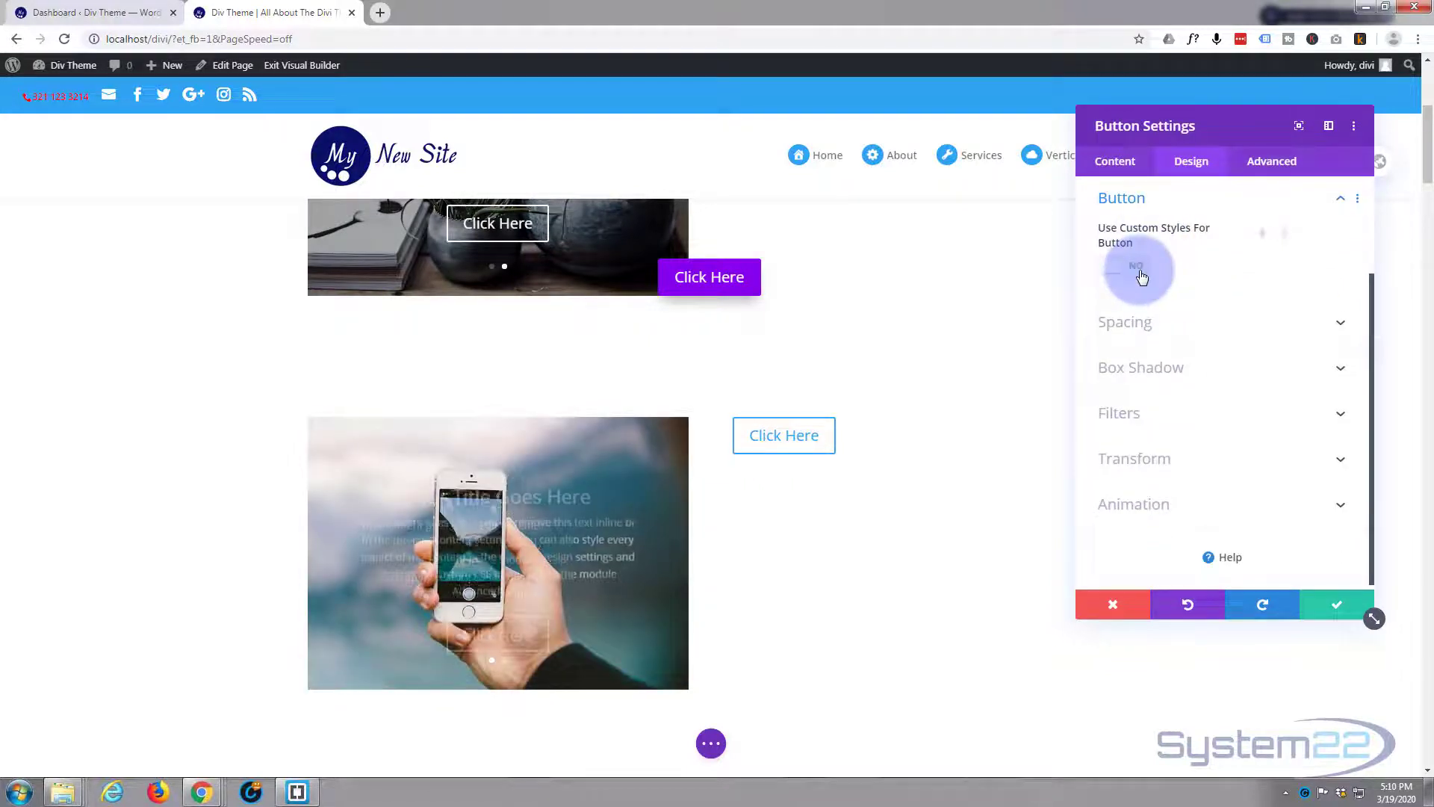
{"action": "left_click", "coordinate": [1138, 270]}
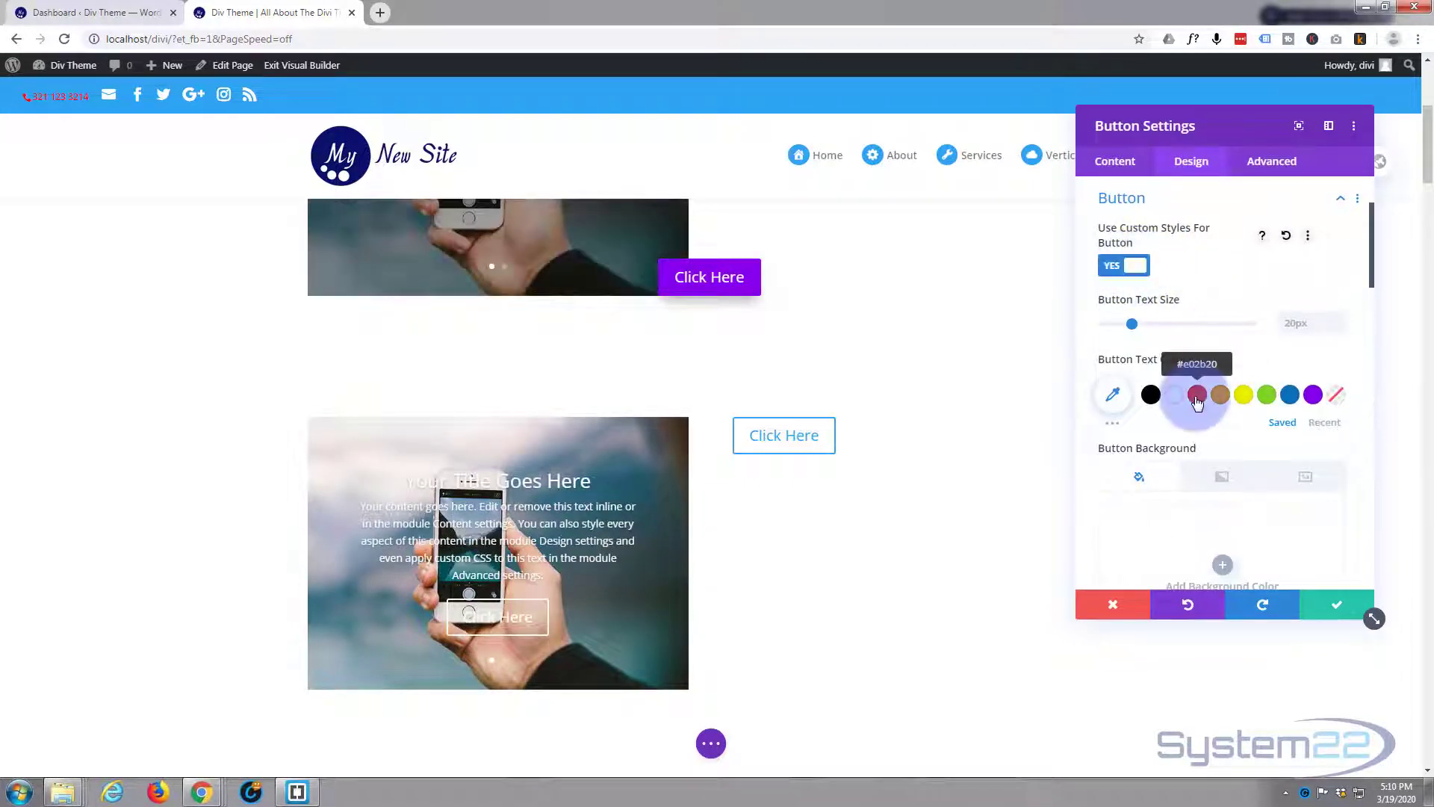
{"action": "scroll", "coordinate": [1145, 378], "scroll_direction": "down", "scroll_amount": 1}
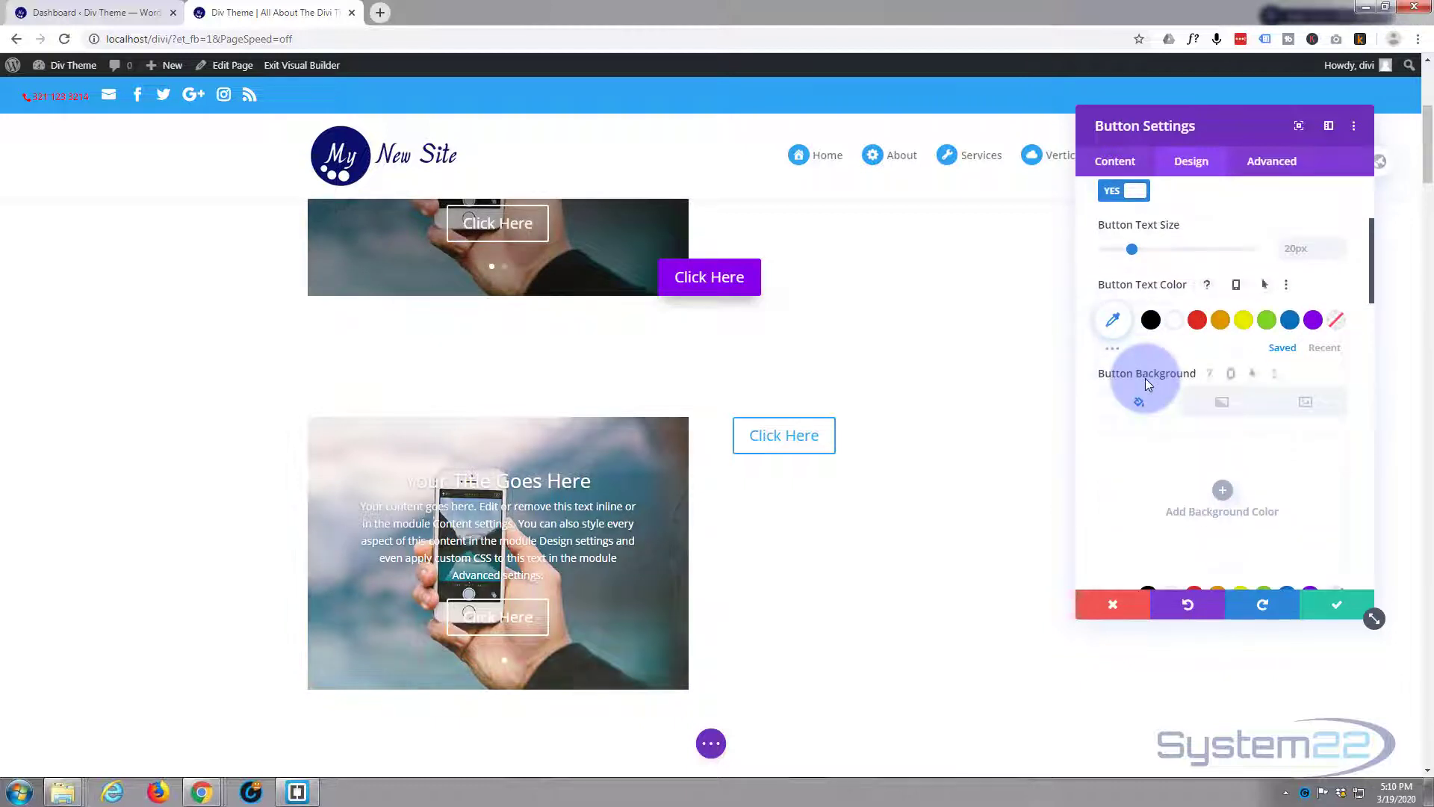
{"action": "scroll", "coordinate": [1191, 384], "scroll_direction": "down", "scroll_amount": 1}
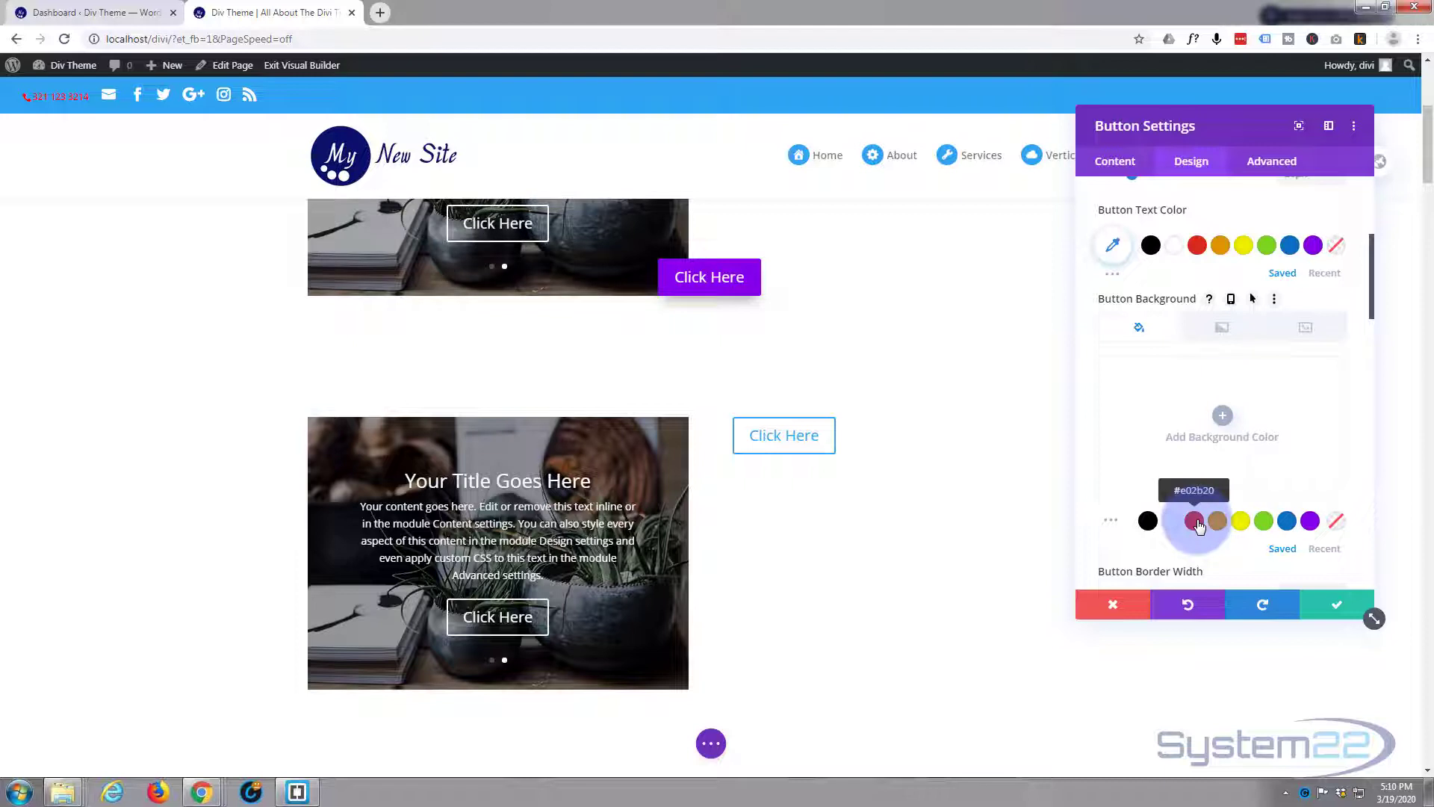
{"action": "scroll", "coordinate": [1196, 521], "scroll_direction": "down", "scroll_amount": 3}
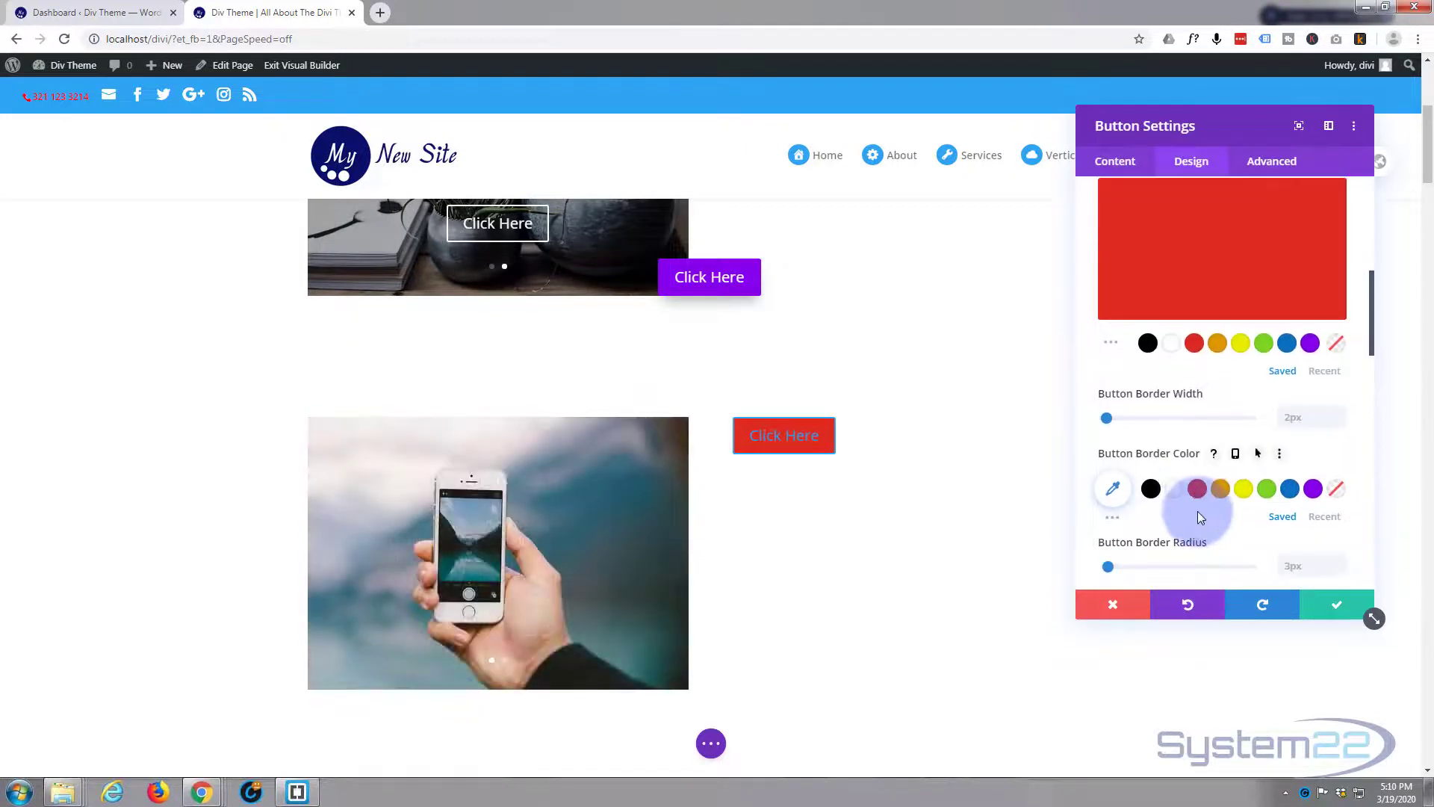
{"action": "left_click", "coordinate": [1198, 447]}
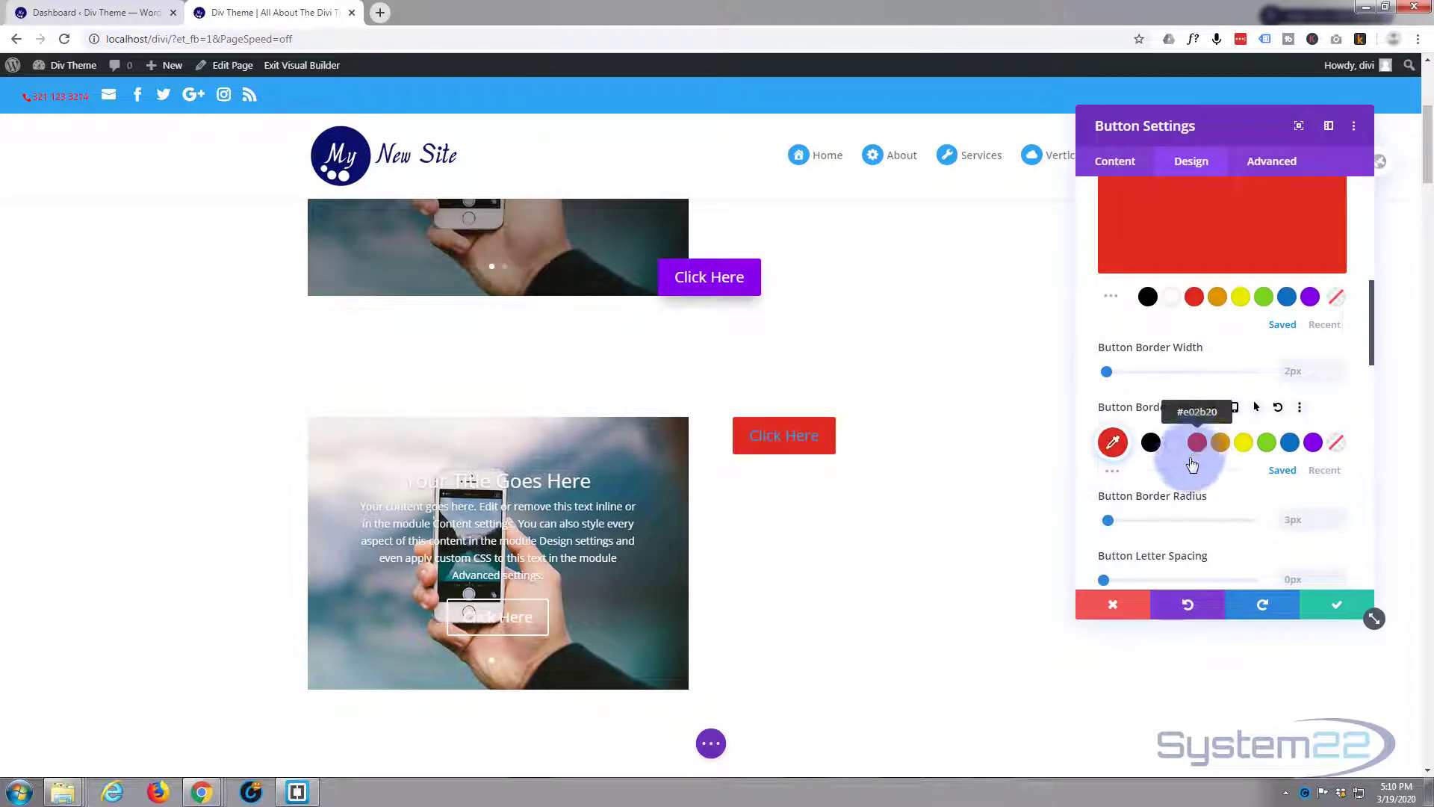
Step: Set the button's text colour to white #ffffff
{"action": "scroll", "coordinate": [1183, 512], "scroll_direction": "up", "scroll_amount": 3}
{"action": "scroll", "coordinate": [1182, 507], "scroll_direction": "up", "scroll_amount": 3}
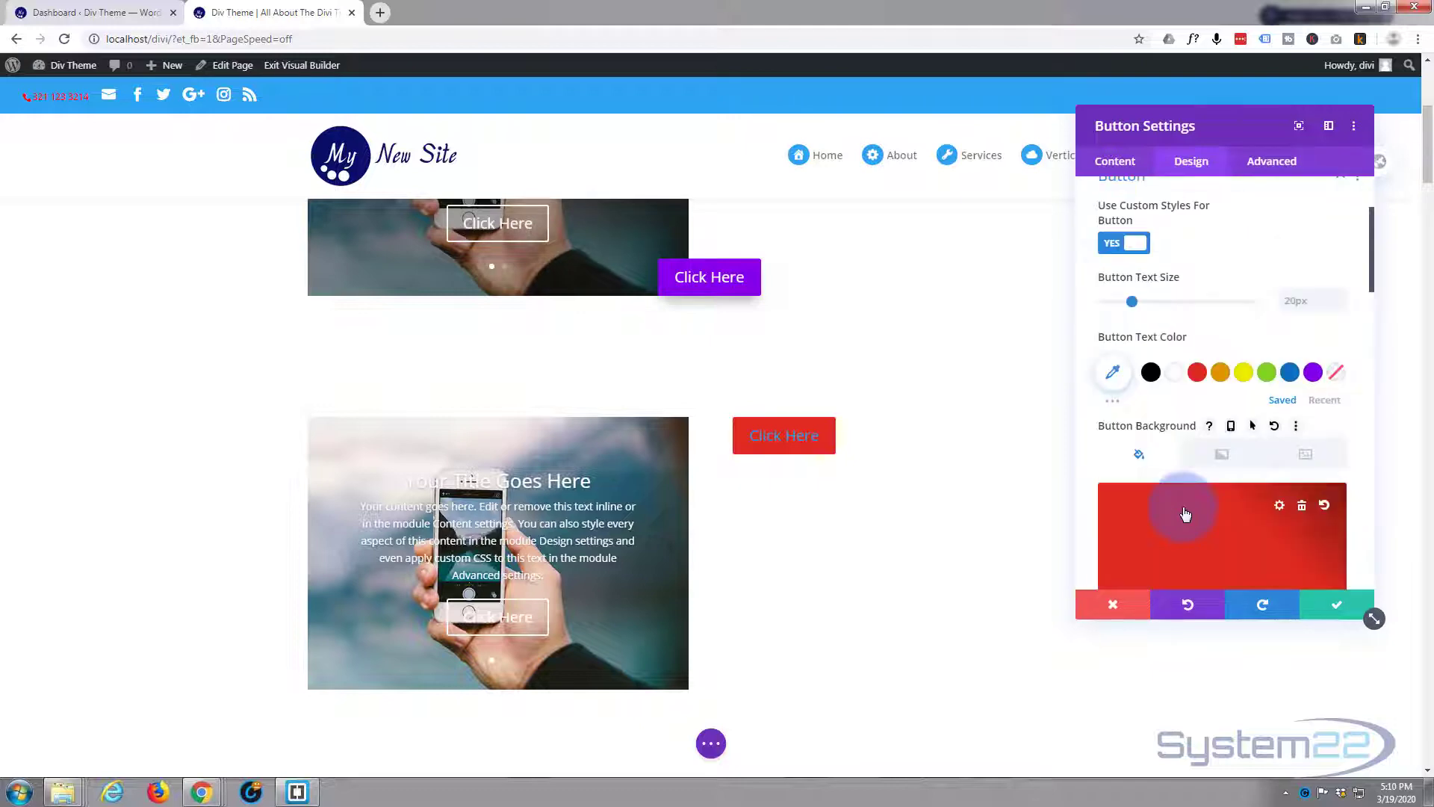
{"action": "left_click", "coordinate": [1173, 472]}
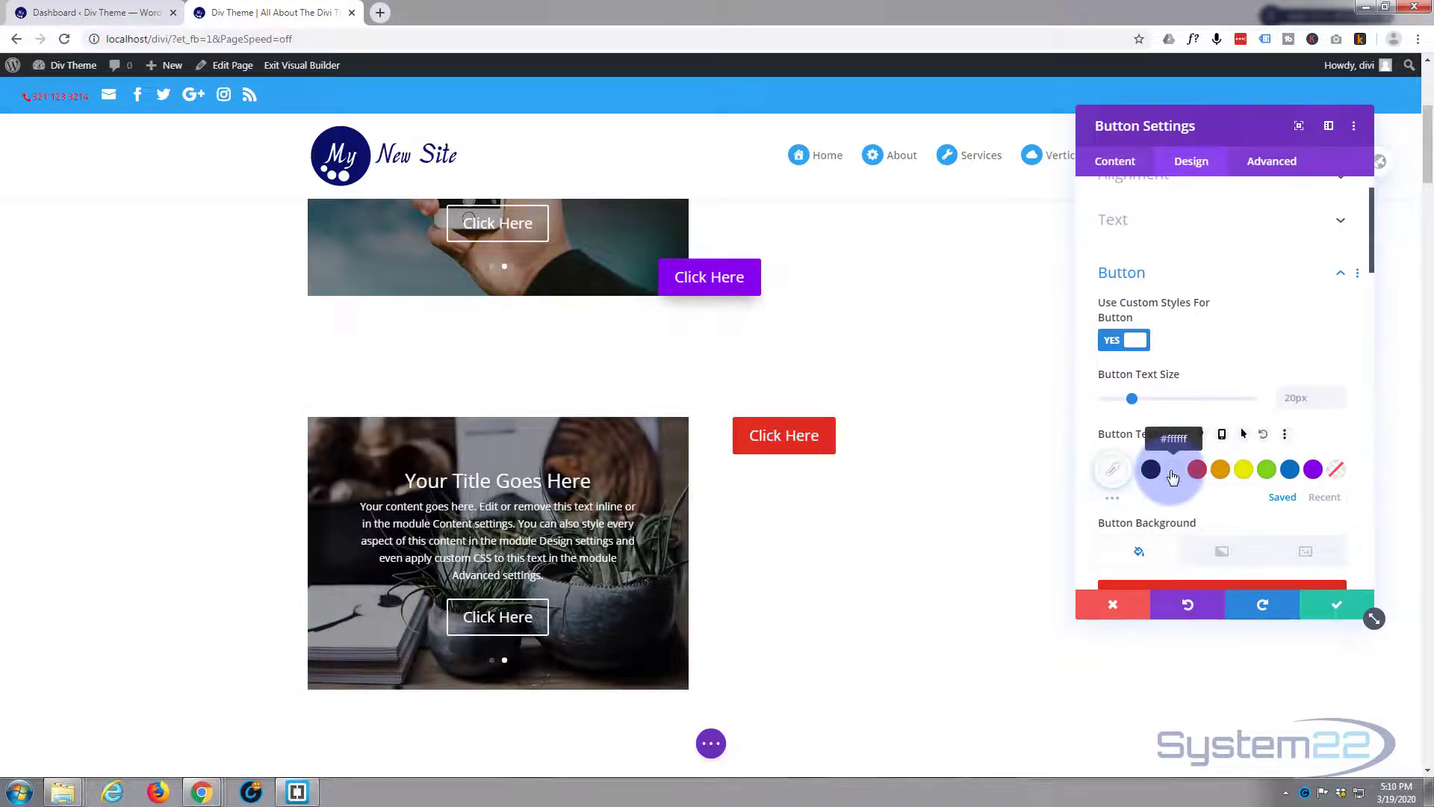
Step: Give the button the box shadow preset that falls below it, then save the button settings
{"action": "scroll", "coordinate": [1188, 529], "scroll_direction": "down", "scroll_amount": 10}
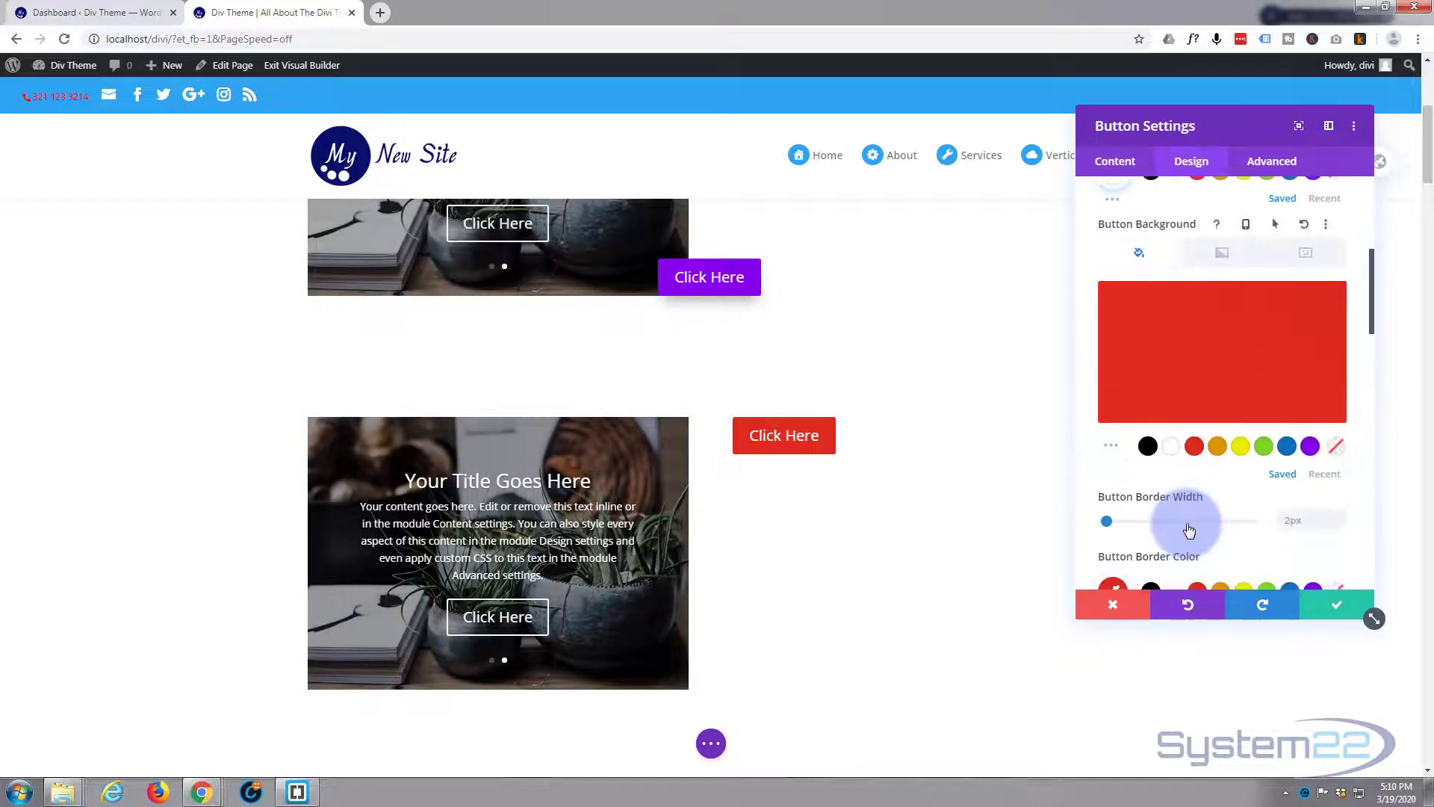
{"action": "scroll", "coordinate": [1188, 525], "scroll_direction": "down", "scroll_amount": 5}
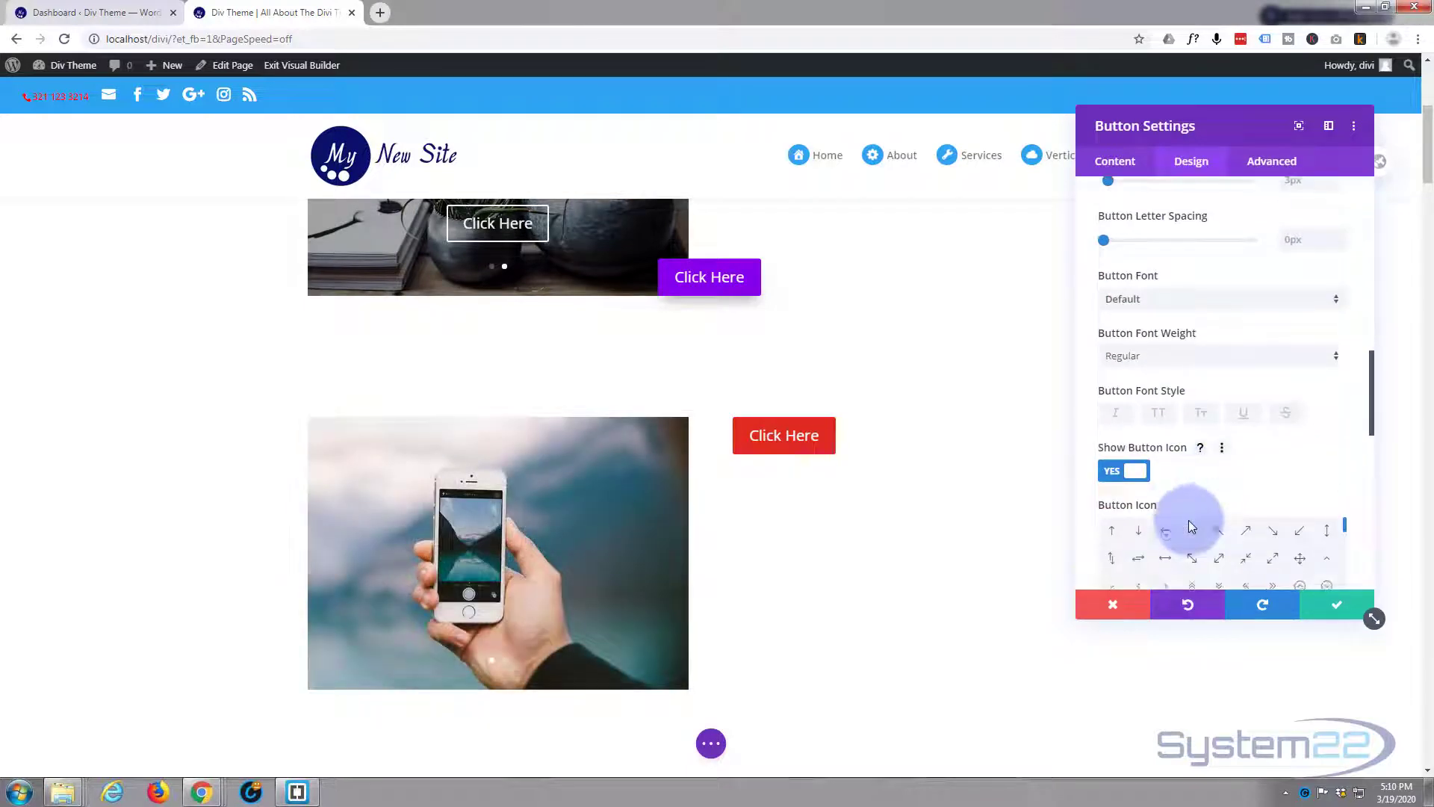
{"action": "scroll", "coordinate": [1192, 527], "scroll_direction": "down", "scroll_amount": 1}
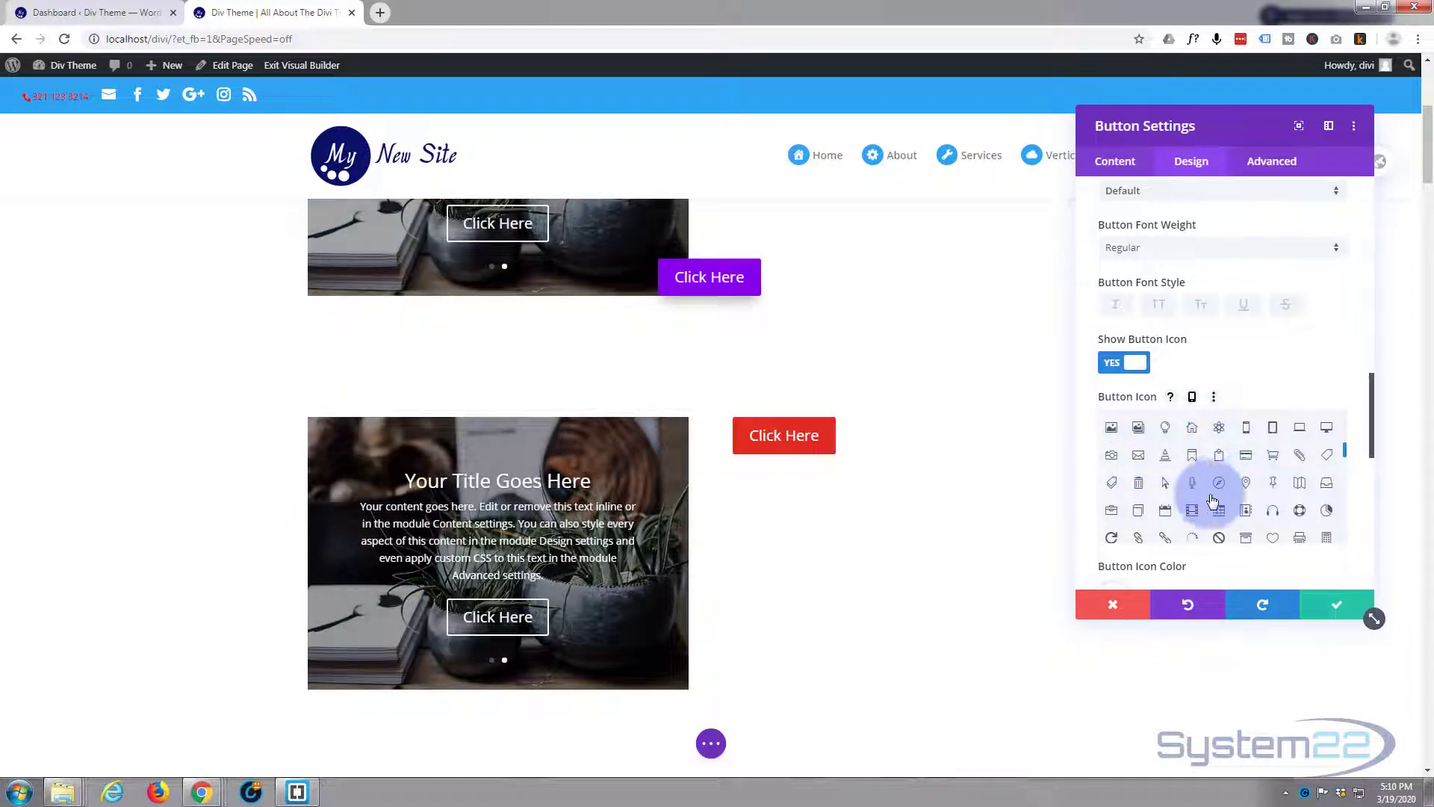
{"action": "scroll", "coordinate": [1181, 483], "scroll_direction": "down", "scroll_amount": 10}
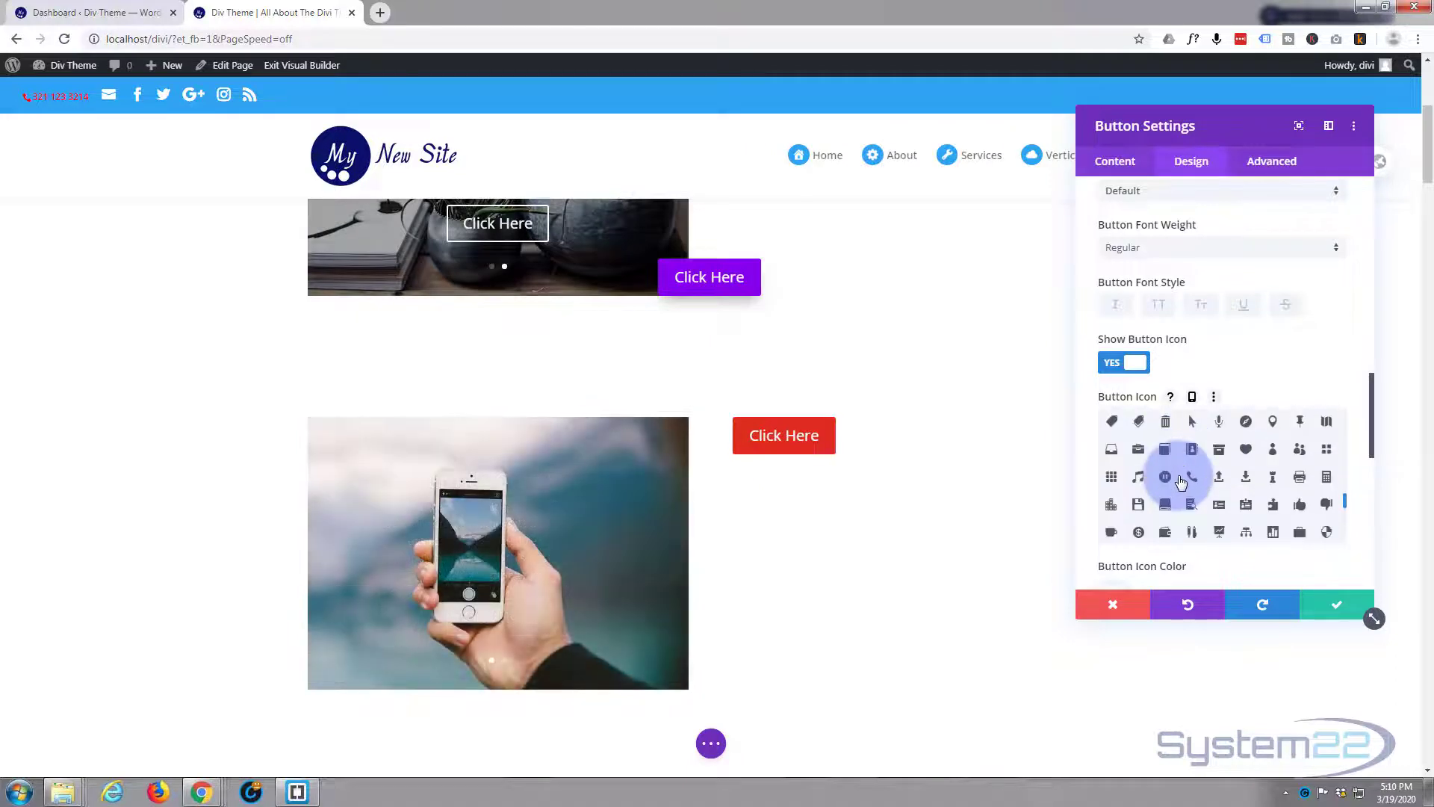
{"action": "scroll", "coordinate": [1178, 473], "scroll_direction": "down", "scroll_amount": 3}
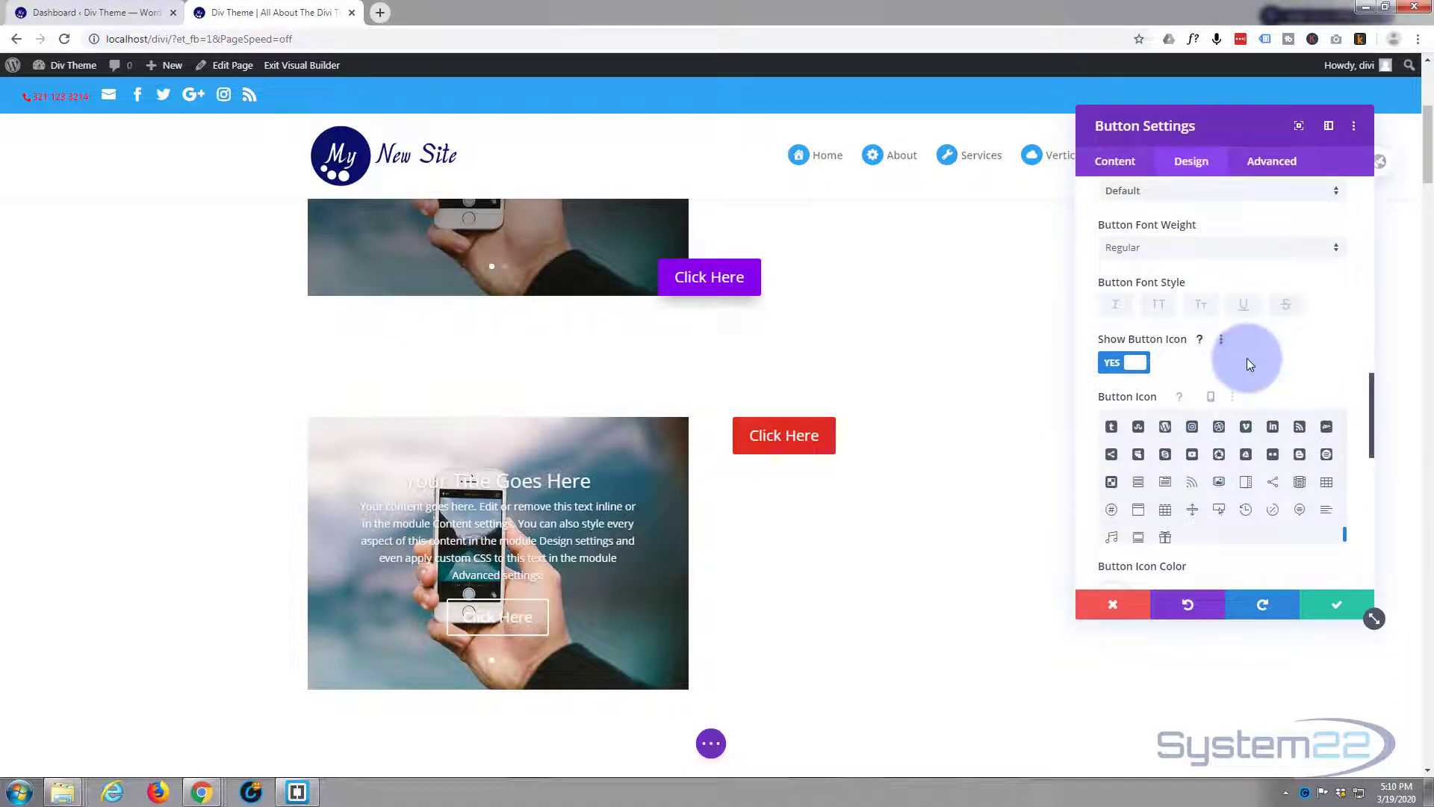
{"action": "scroll", "coordinate": [1209, 495], "scroll_direction": "down", "scroll_amount": 5}
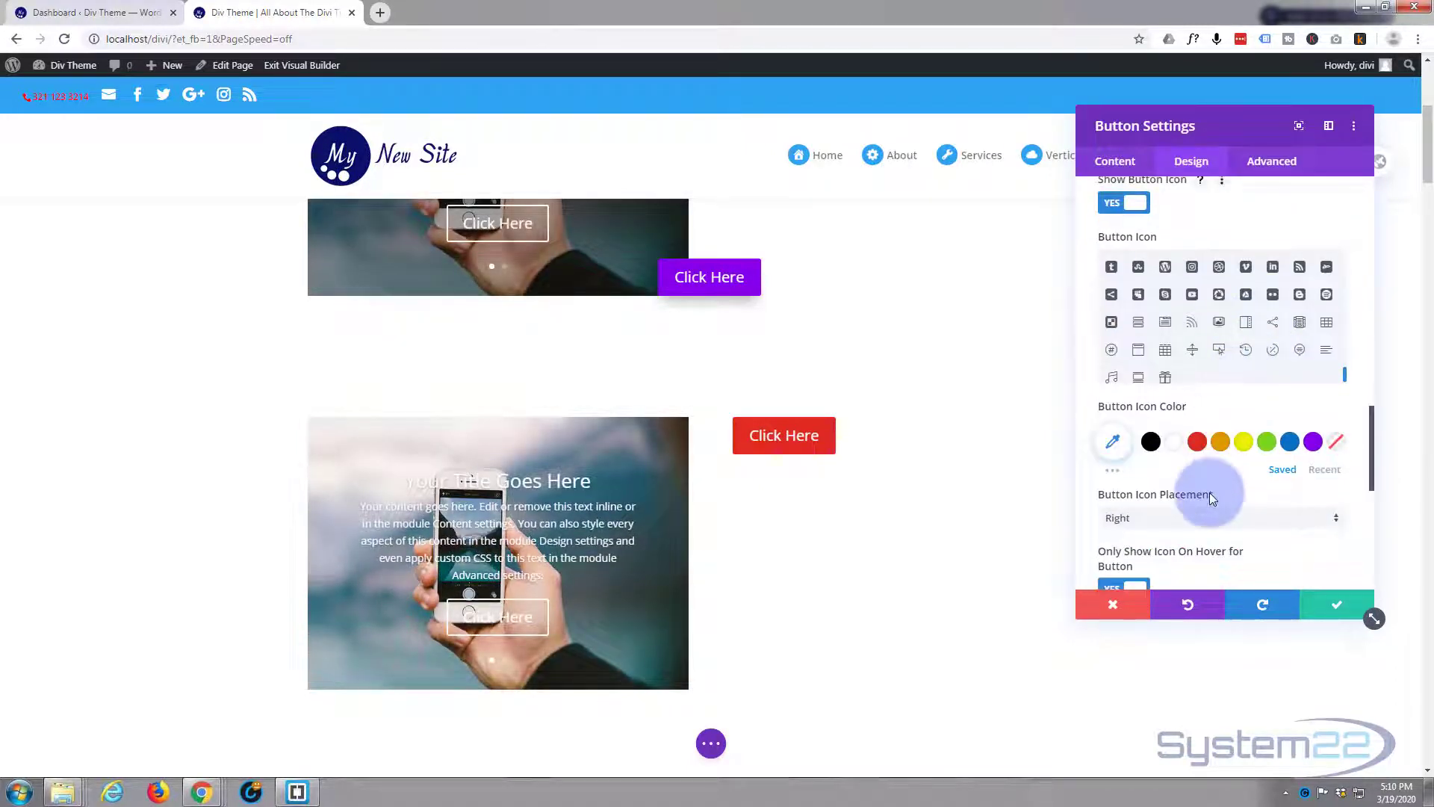
{"action": "scroll", "coordinate": [1209, 497], "scroll_direction": "down", "scroll_amount": 5}
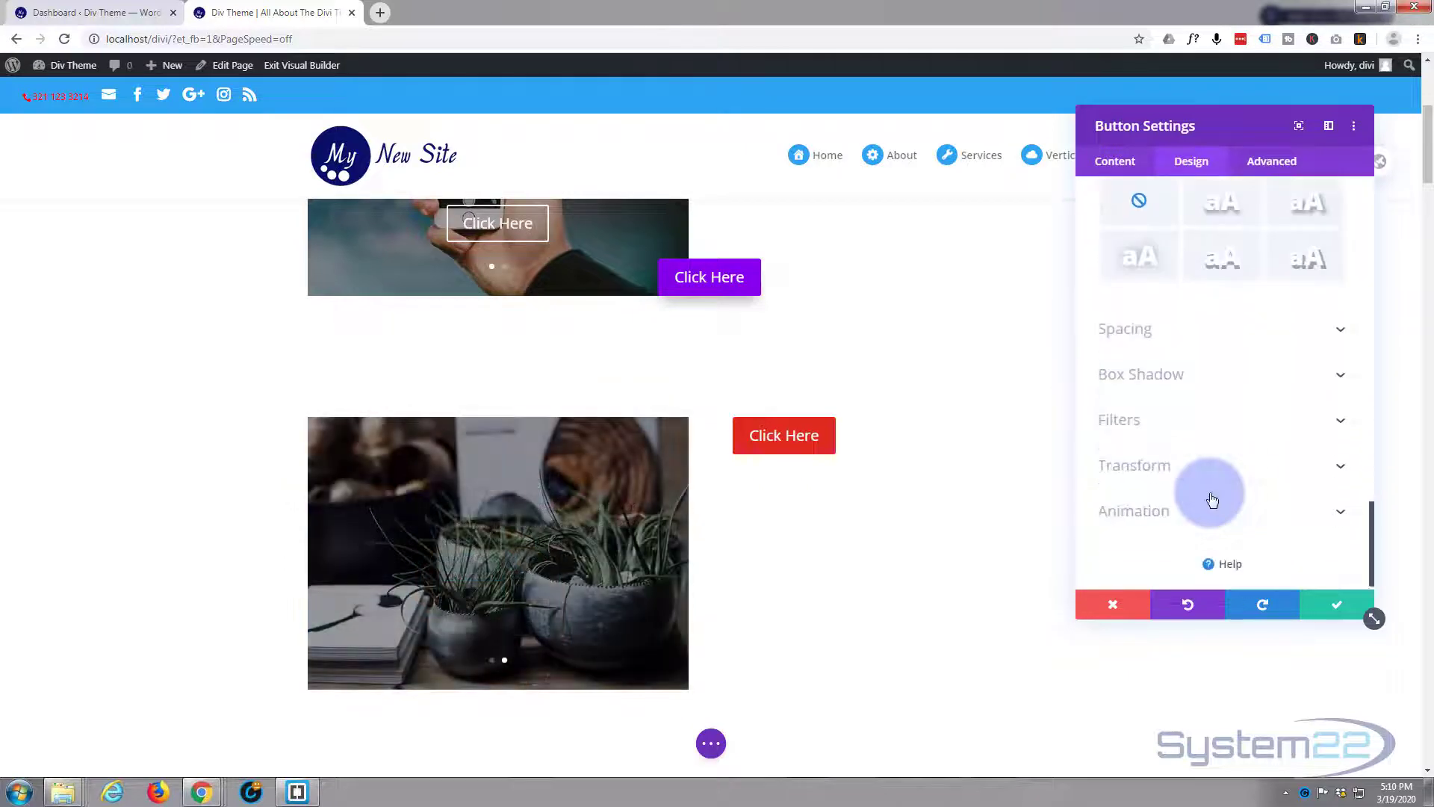
{"action": "left_click", "coordinate": [1199, 374]}
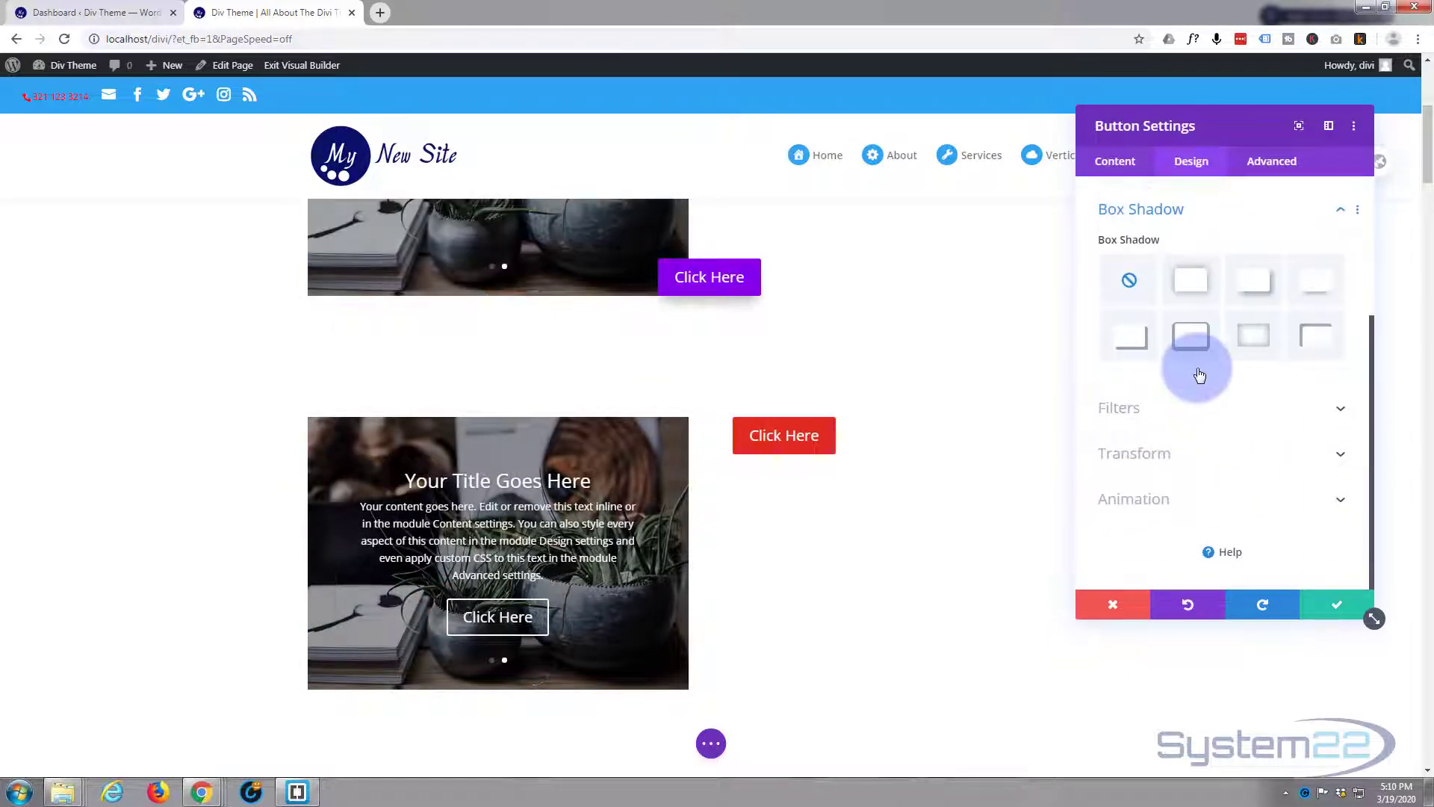
{"action": "left_click", "coordinate": [1313, 291]}
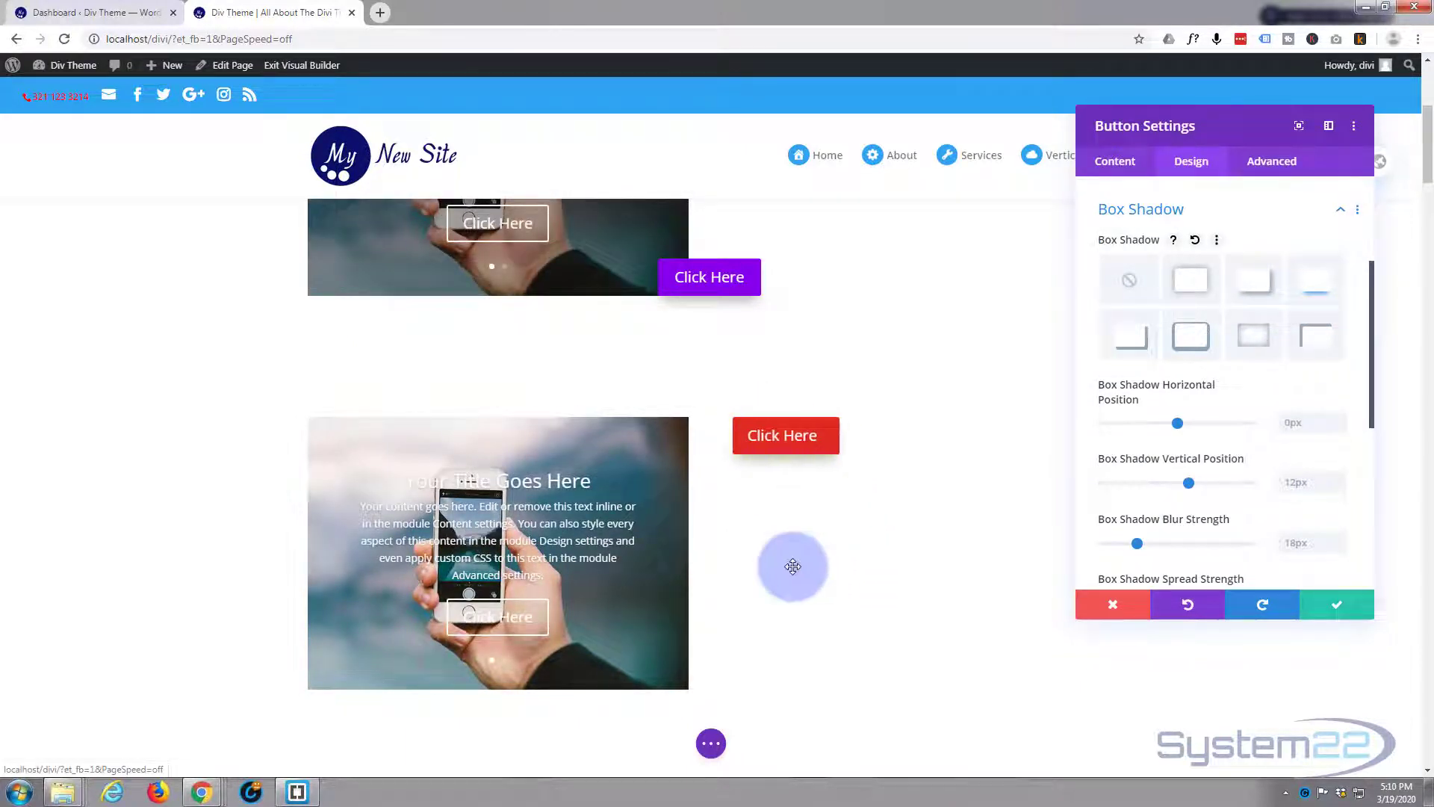
{"action": "left_click", "coordinate": [1336, 605]}
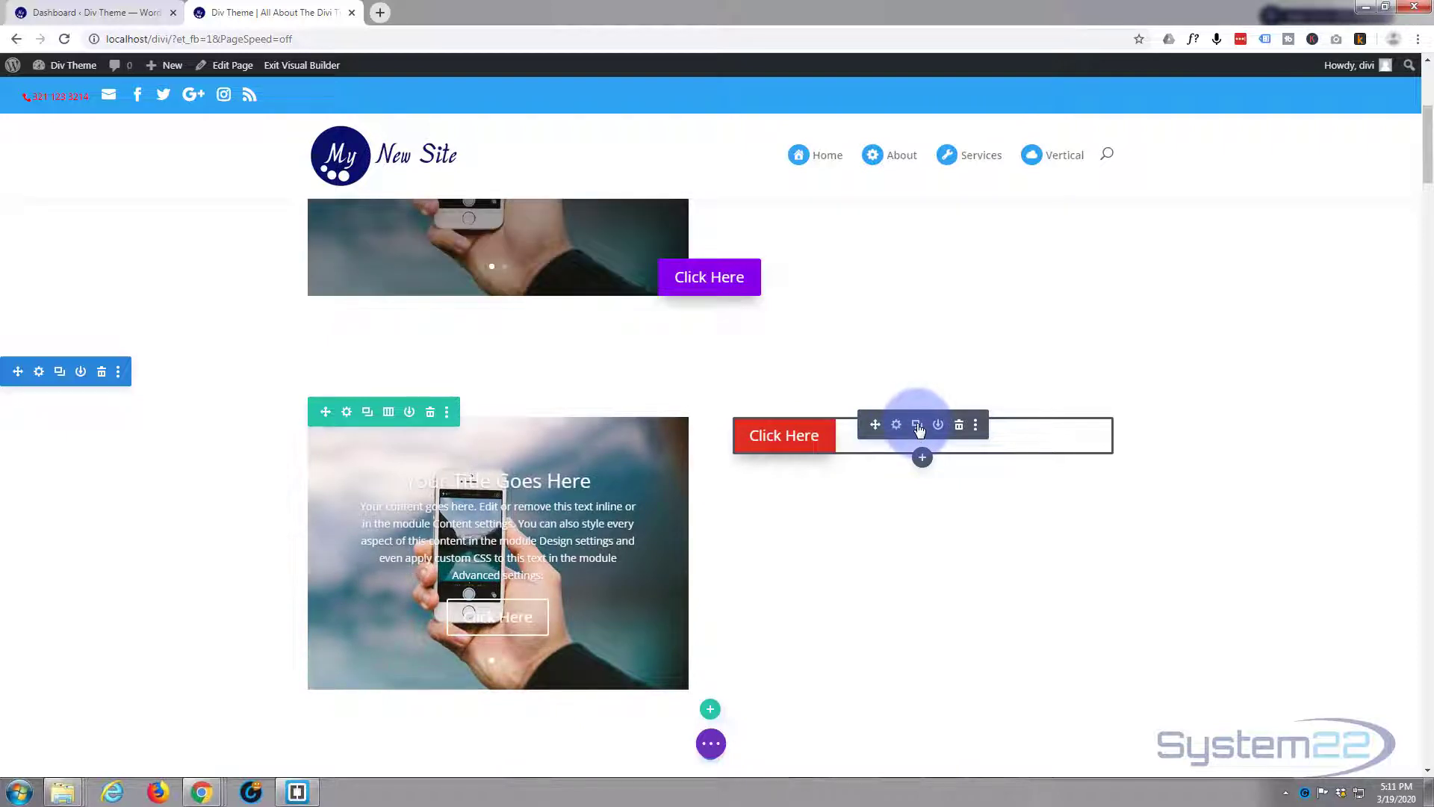
Step: Duplicate the red button module twice to make three stacked buttons in the second column
{"action": "left_click", "coordinate": [918, 426]}
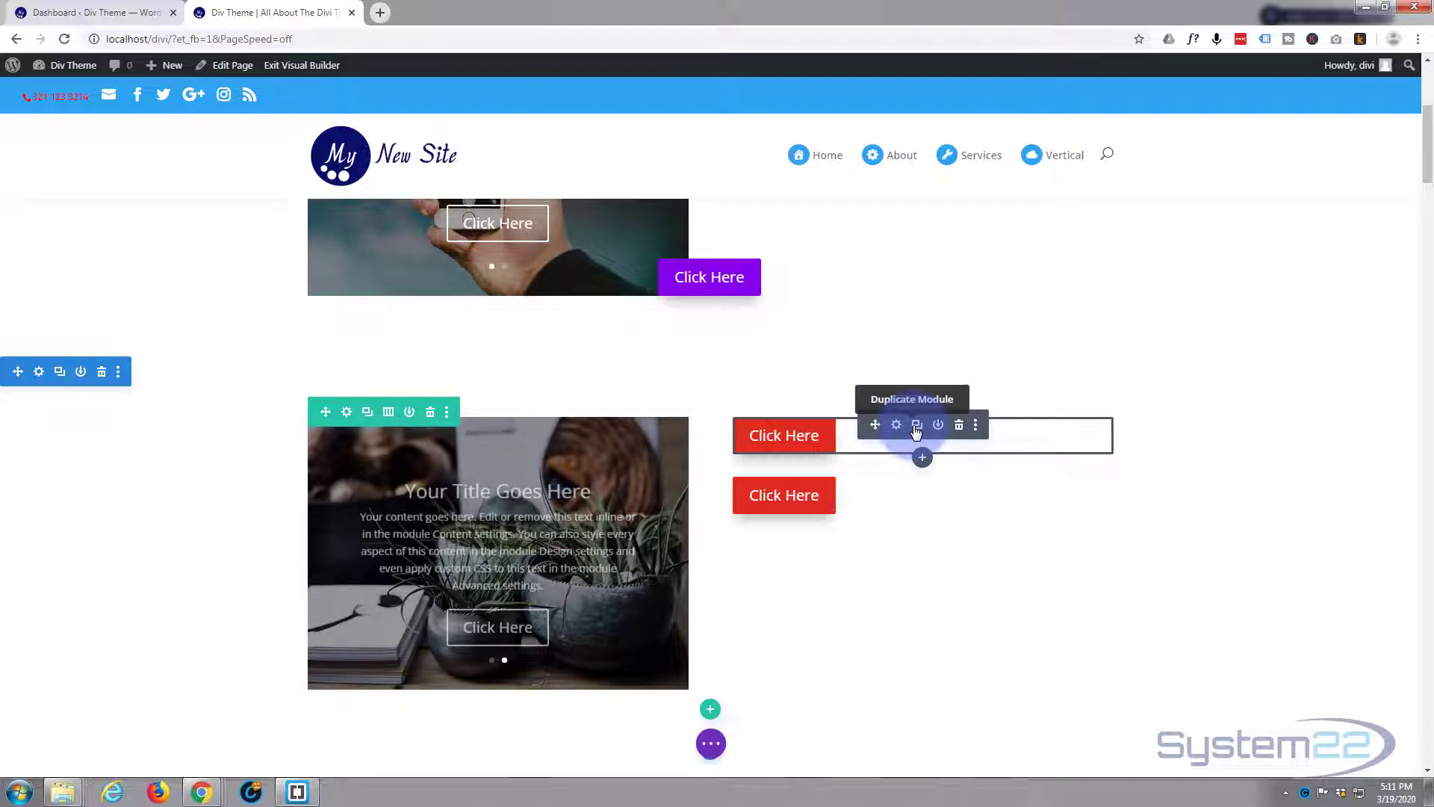
{"action": "left_click", "coordinate": [918, 426]}
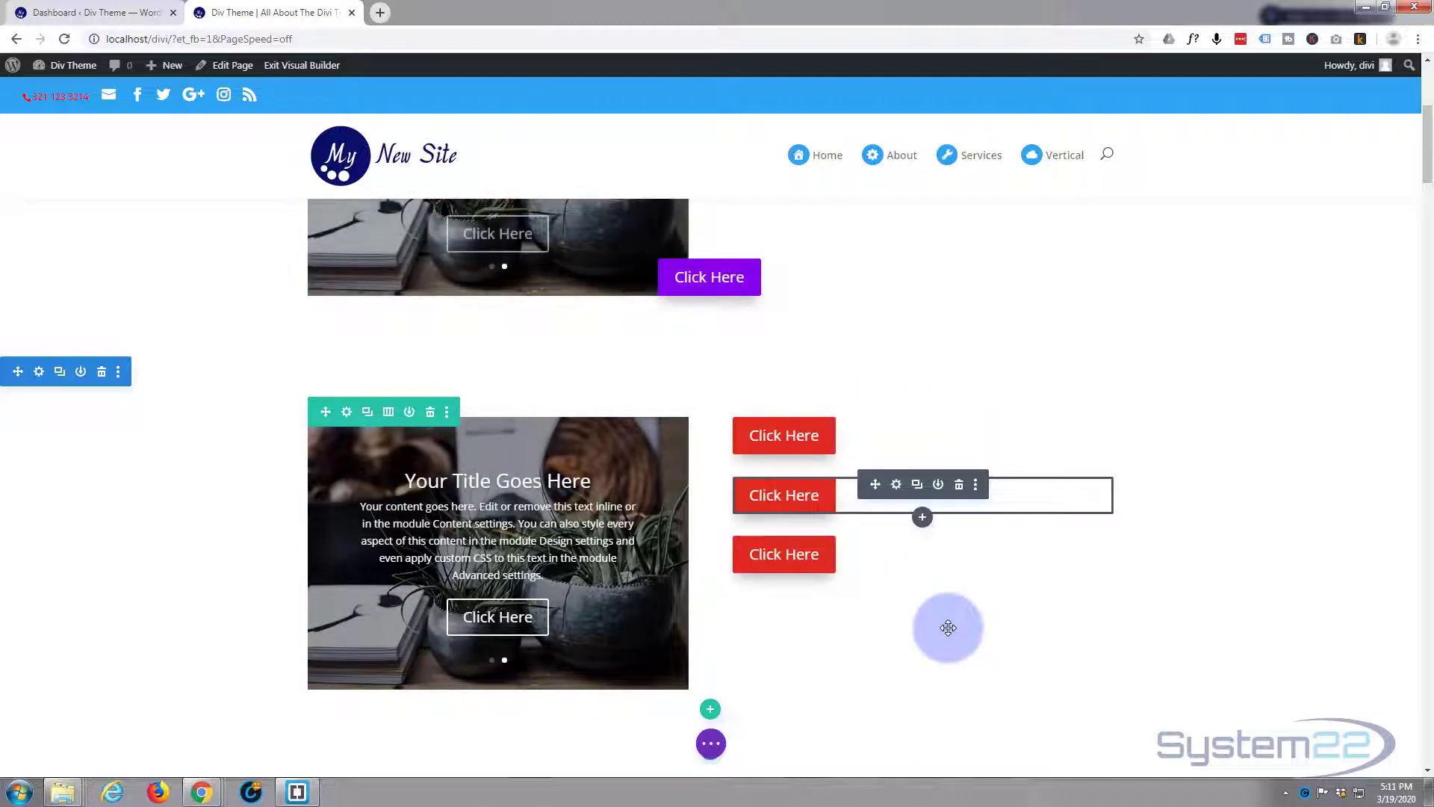
Step: Set the middle button's background and border colours to green #7cda24 and save the button settings
{"action": "left_click", "coordinate": [897, 486]}
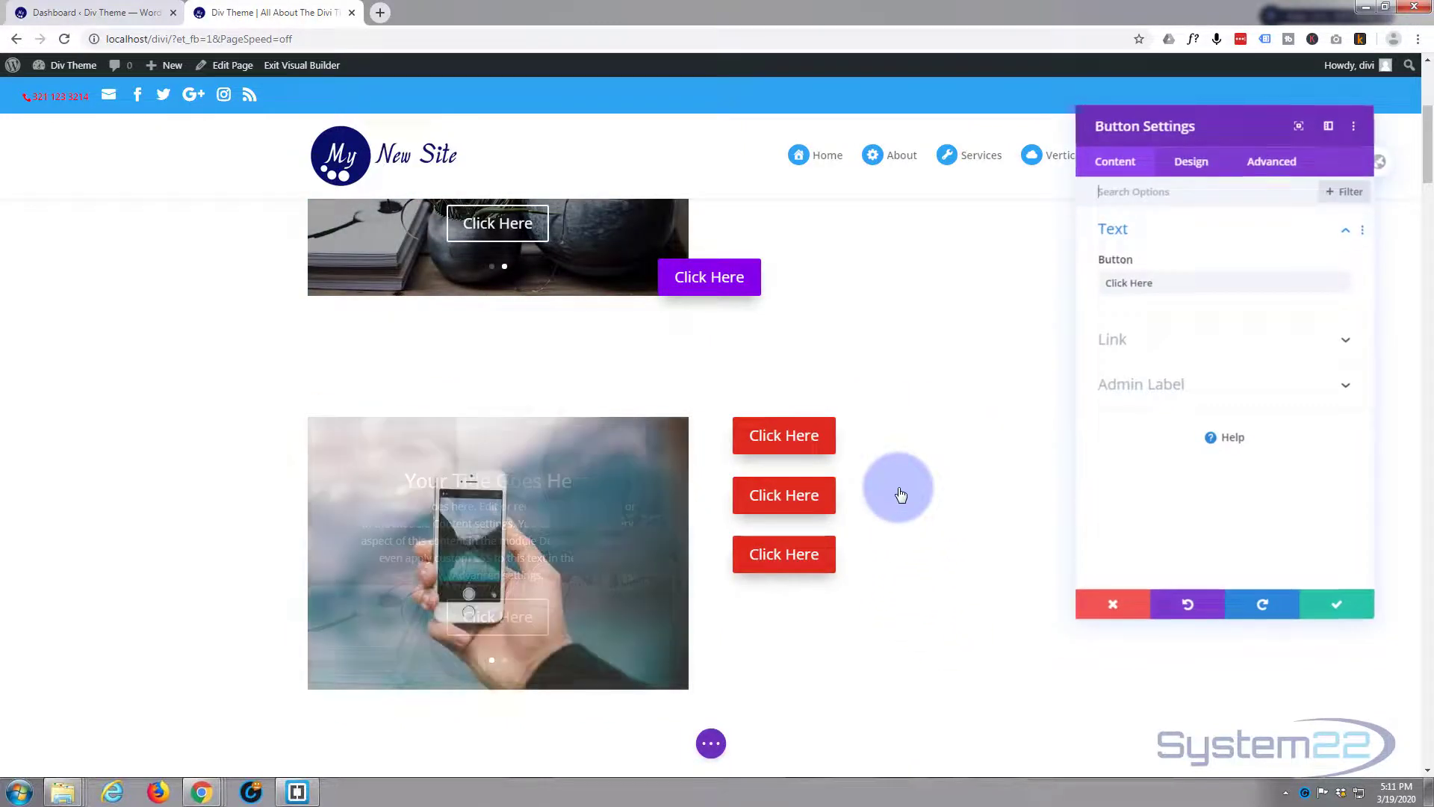
{"action": "left_click", "coordinate": [1192, 163]}
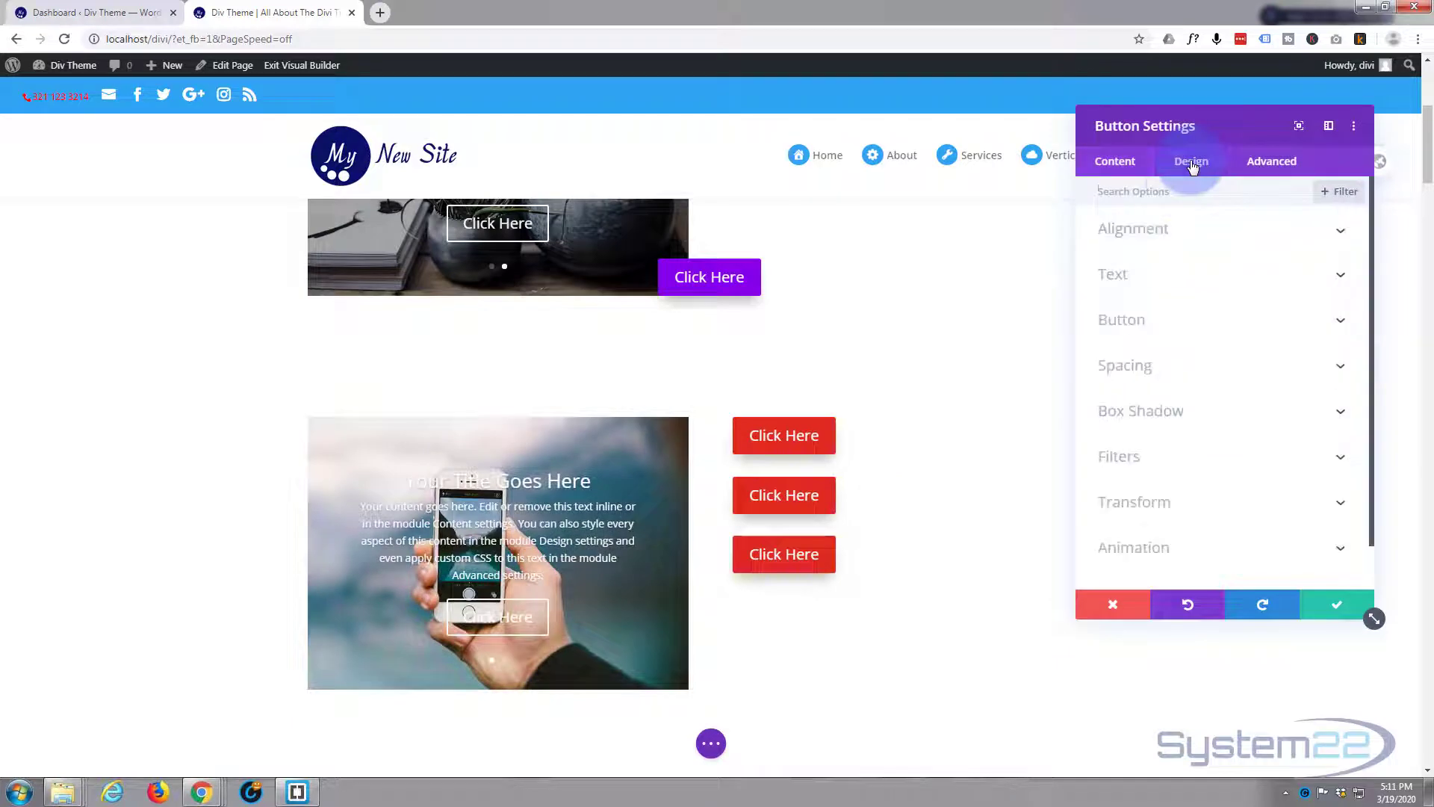
{"action": "left_click", "coordinate": [1196, 326]}
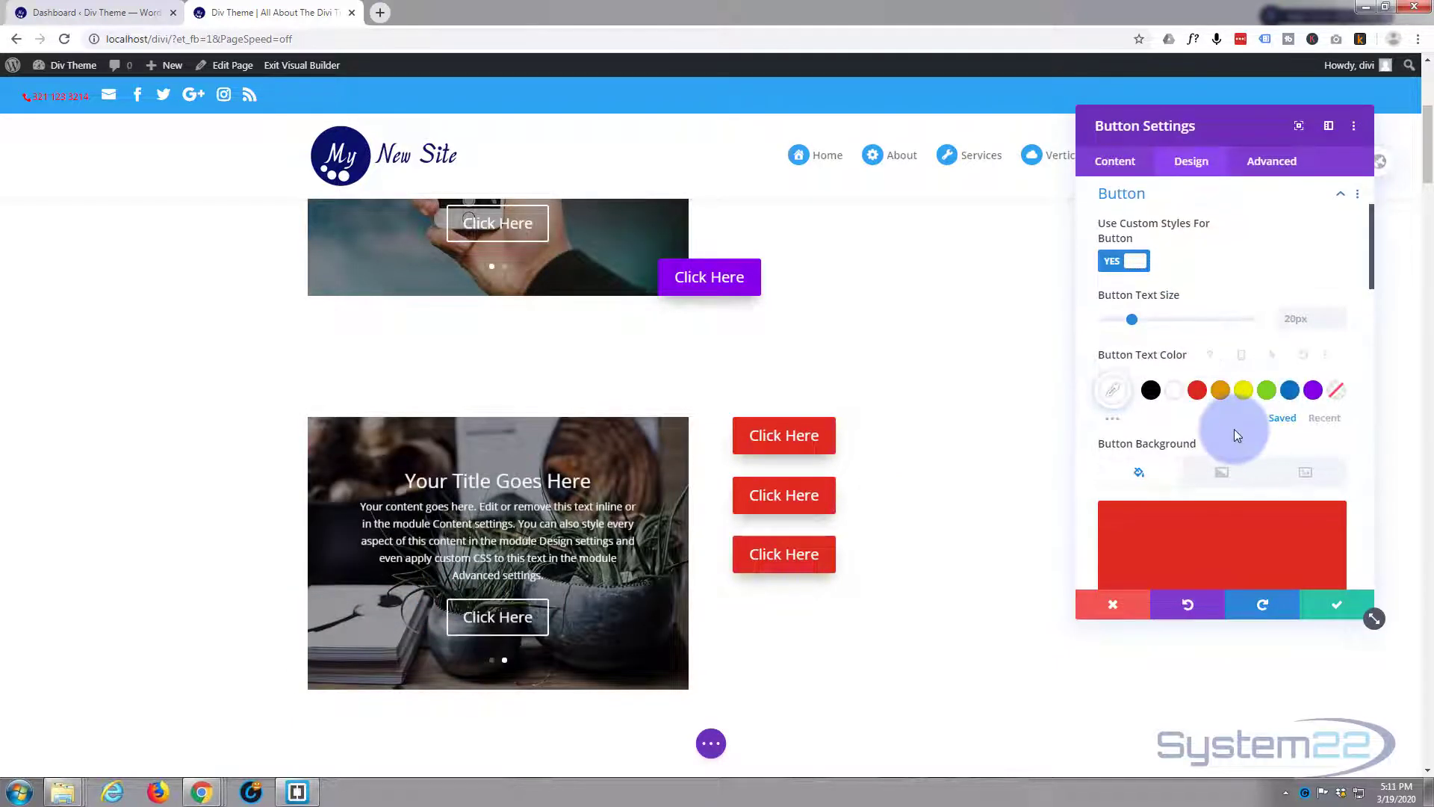
{"action": "scroll", "coordinate": [1234, 429], "scroll_direction": "down", "scroll_amount": 4}
{"action": "left_click", "coordinate": [1263, 372]}
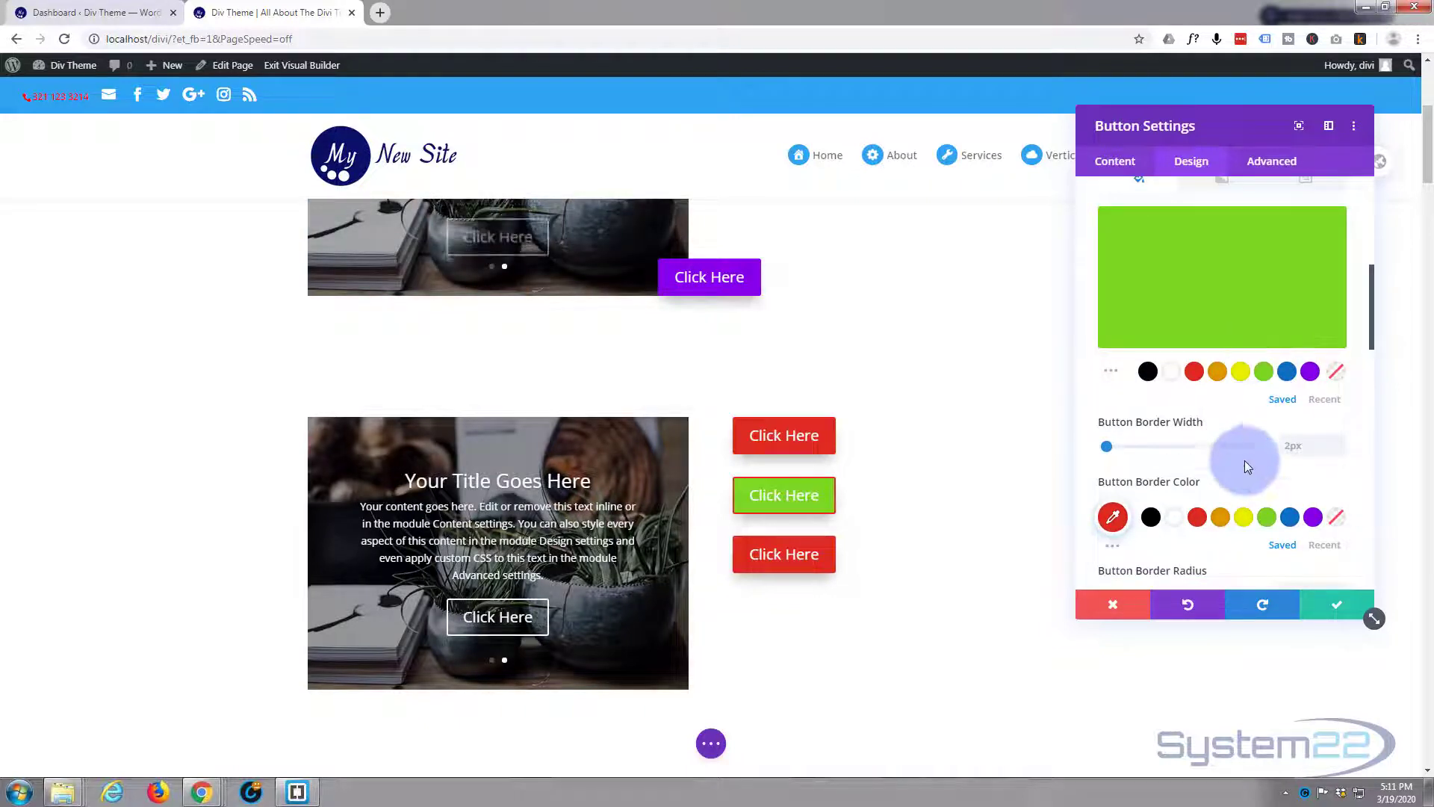
{"action": "left_click", "coordinate": [1267, 517]}
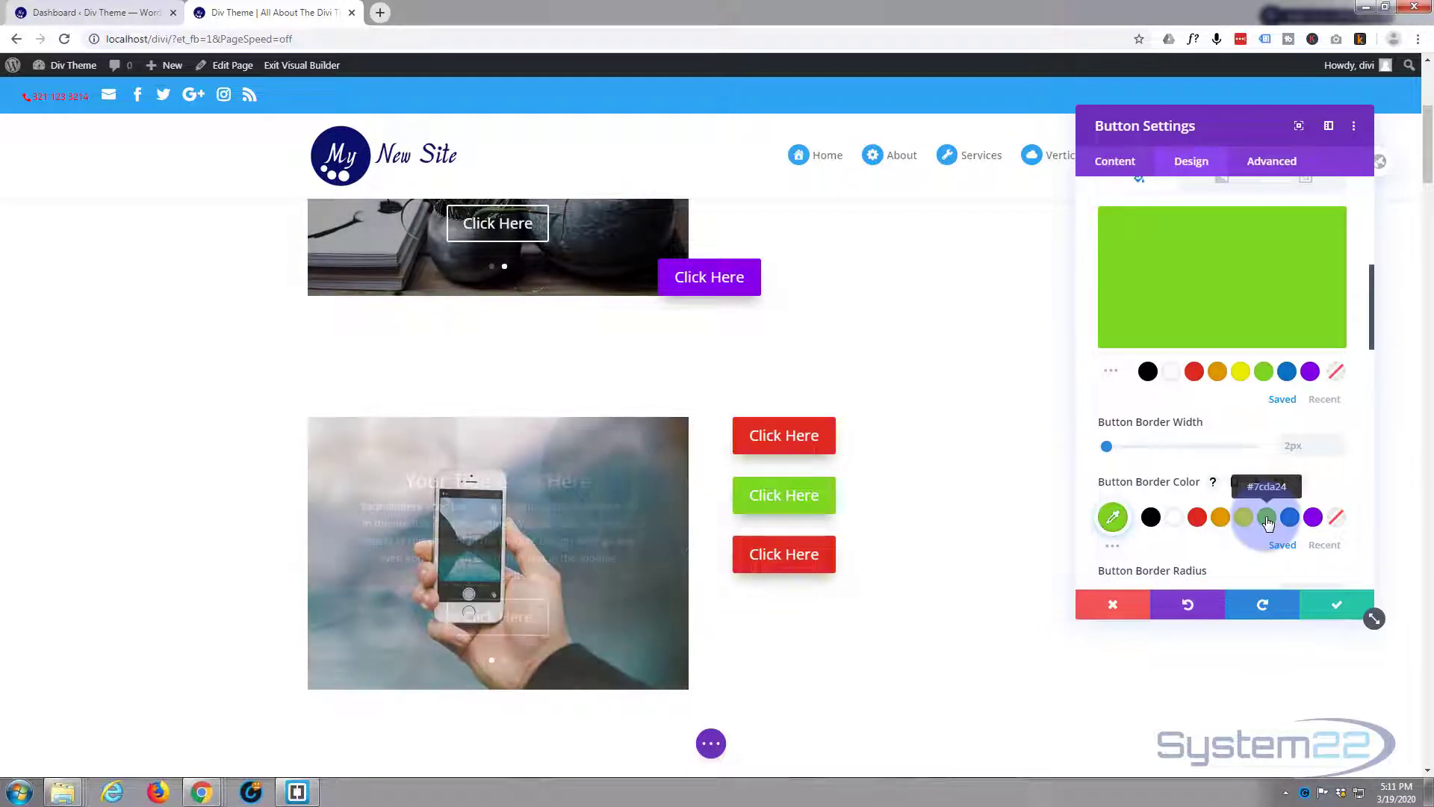
{"action": "left_click", "coordinate": [1327, 611]}
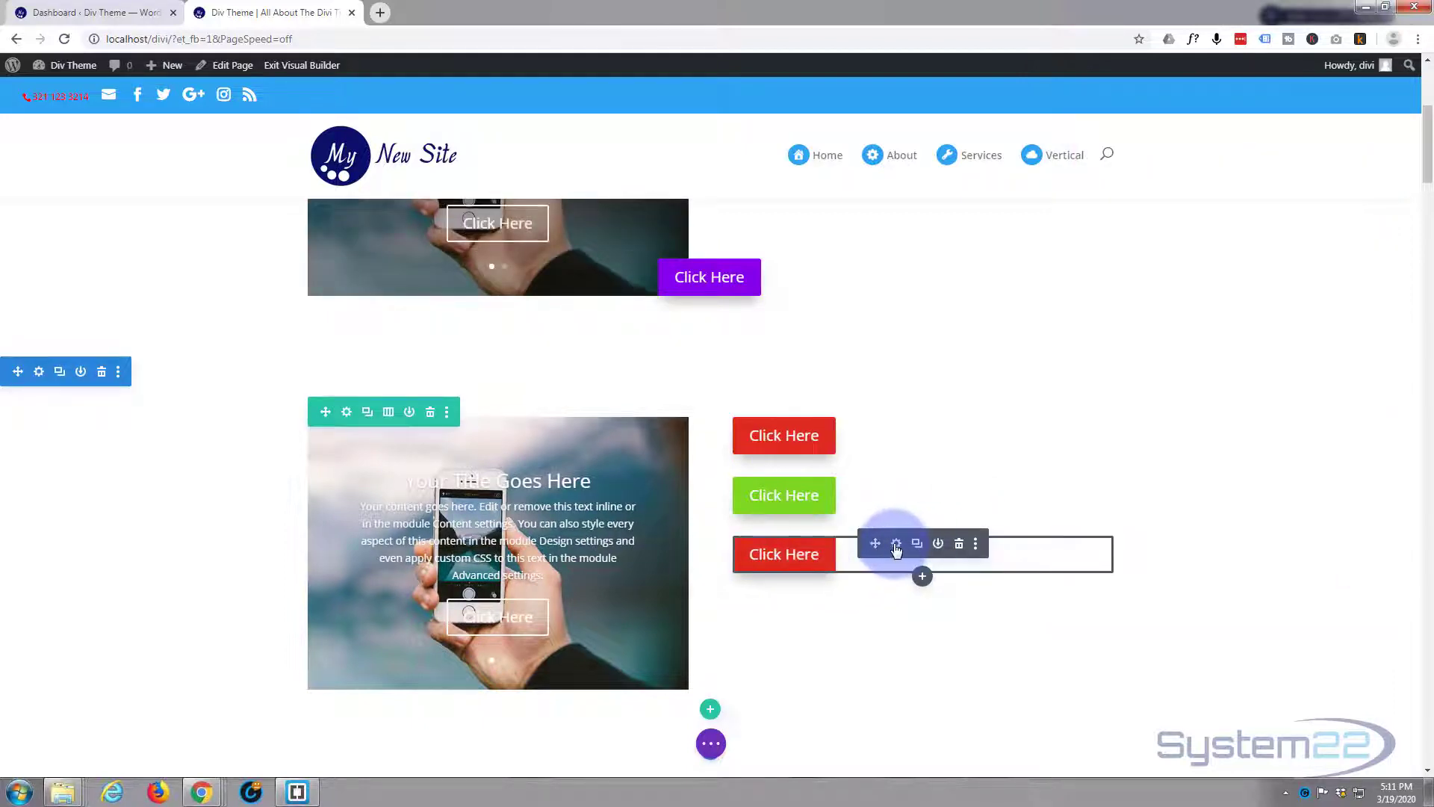
Step: Set the third button's background and border colours to purple #8300e9 and save the button settings
{"action": "left_click", "coordinate": [897, 545]}
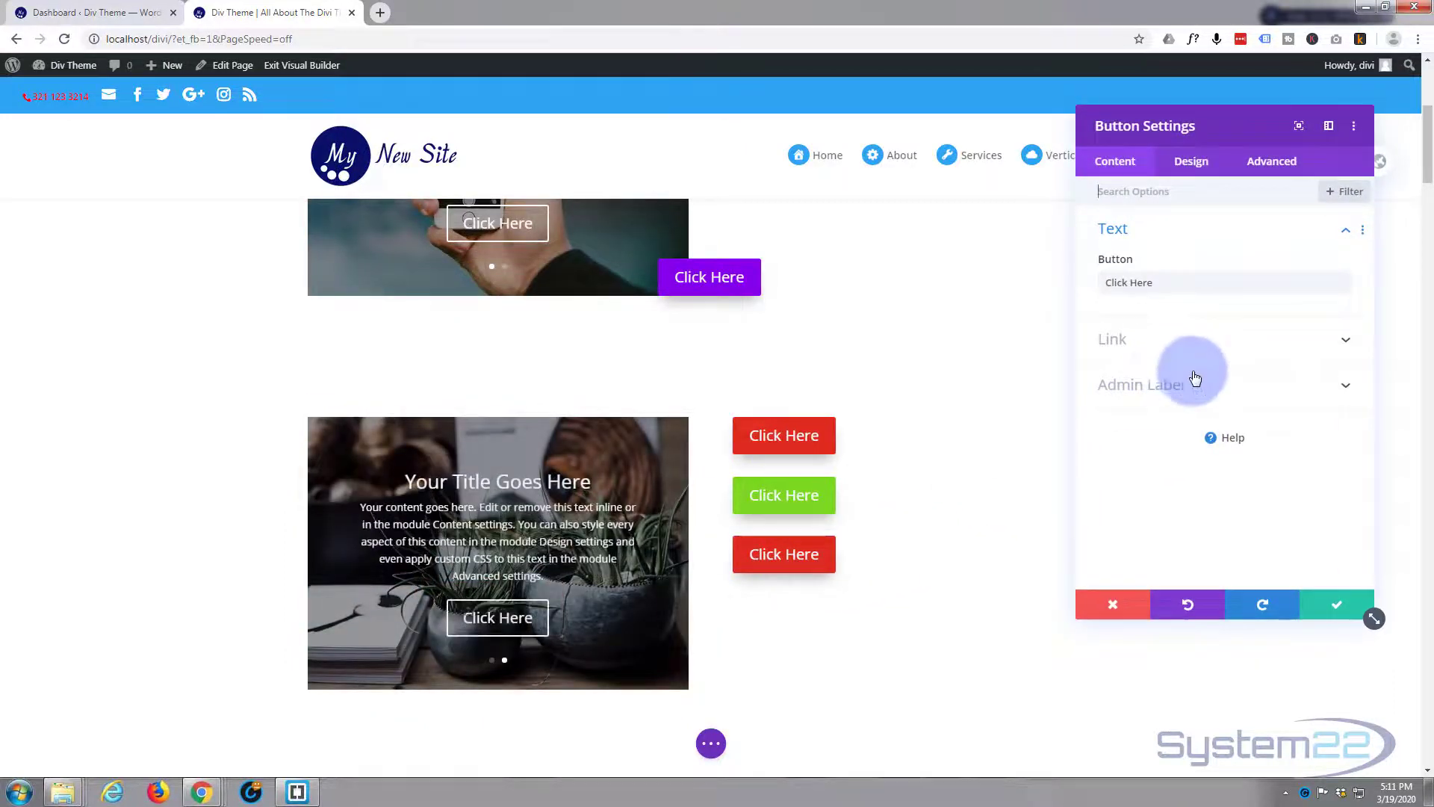
{"action": "left_click", "coordinate": [1207, 164]}
{"action": "left_click", "coordinate": [1221, 338]}
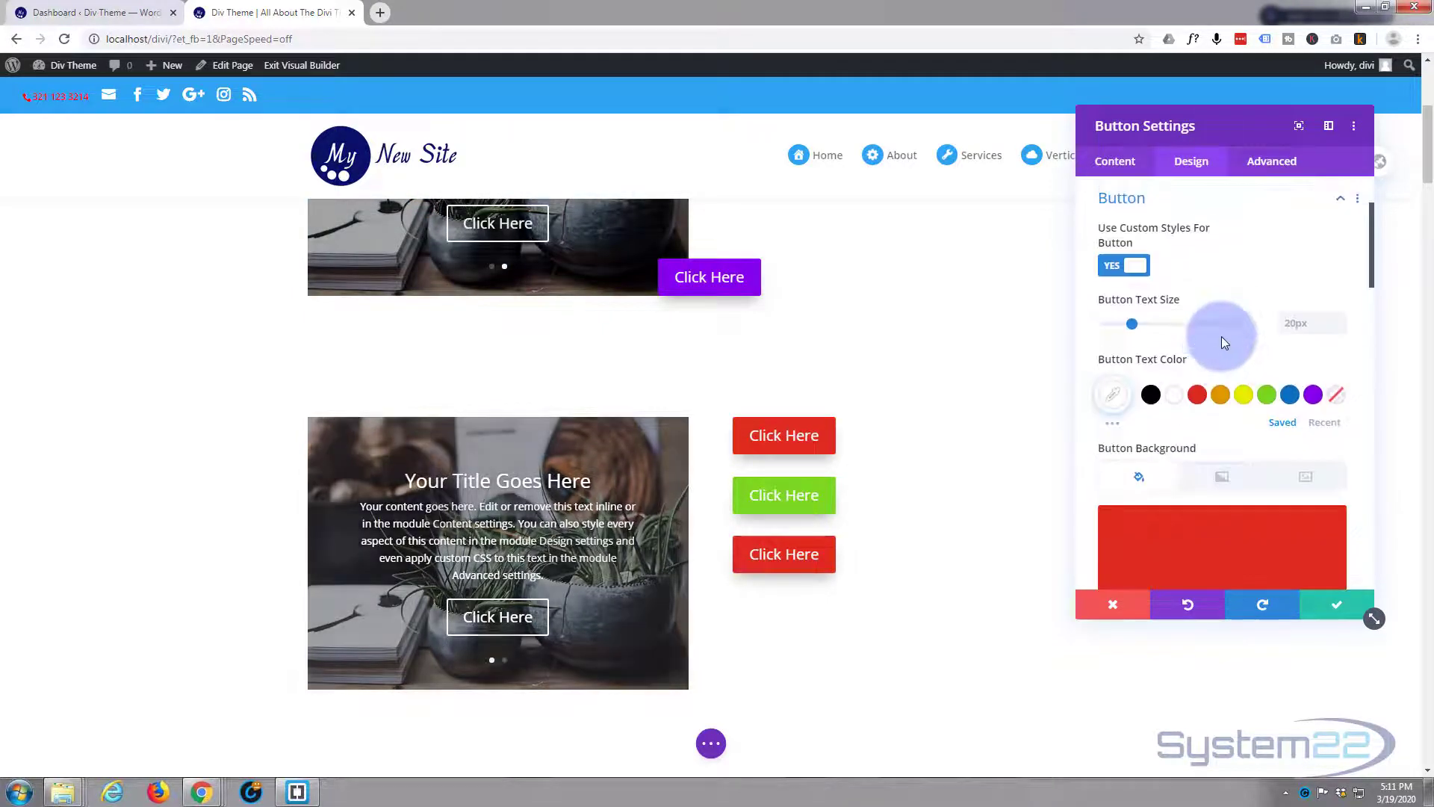
{"action": "scroll", "coordinate": [1231, 350], "scroll_direction": "down", "scroll_amount": 5}
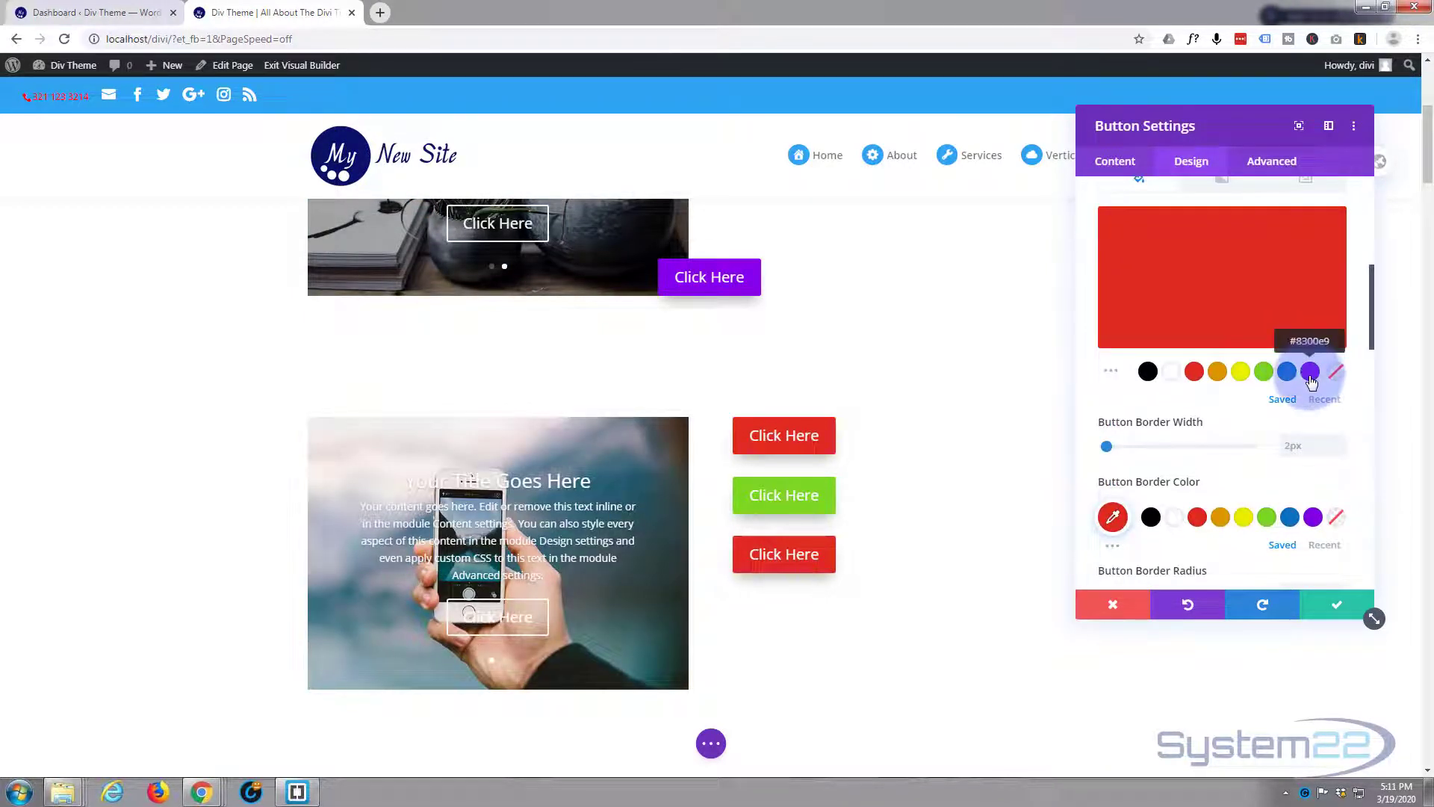
{"action": "left_click", "coordinate": [1311, 374]}
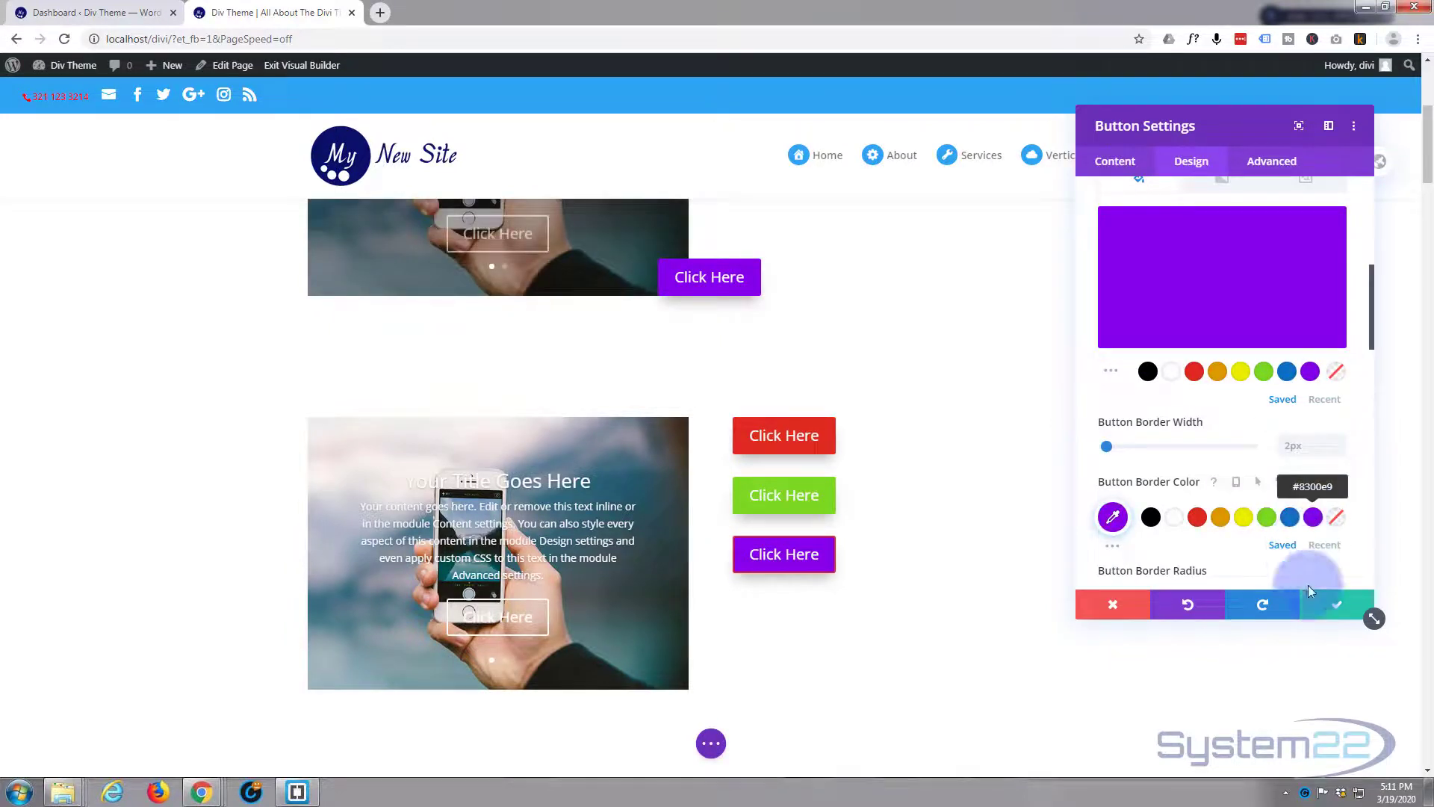
{"action": "left_click", "coordinate": [1343, 613]}
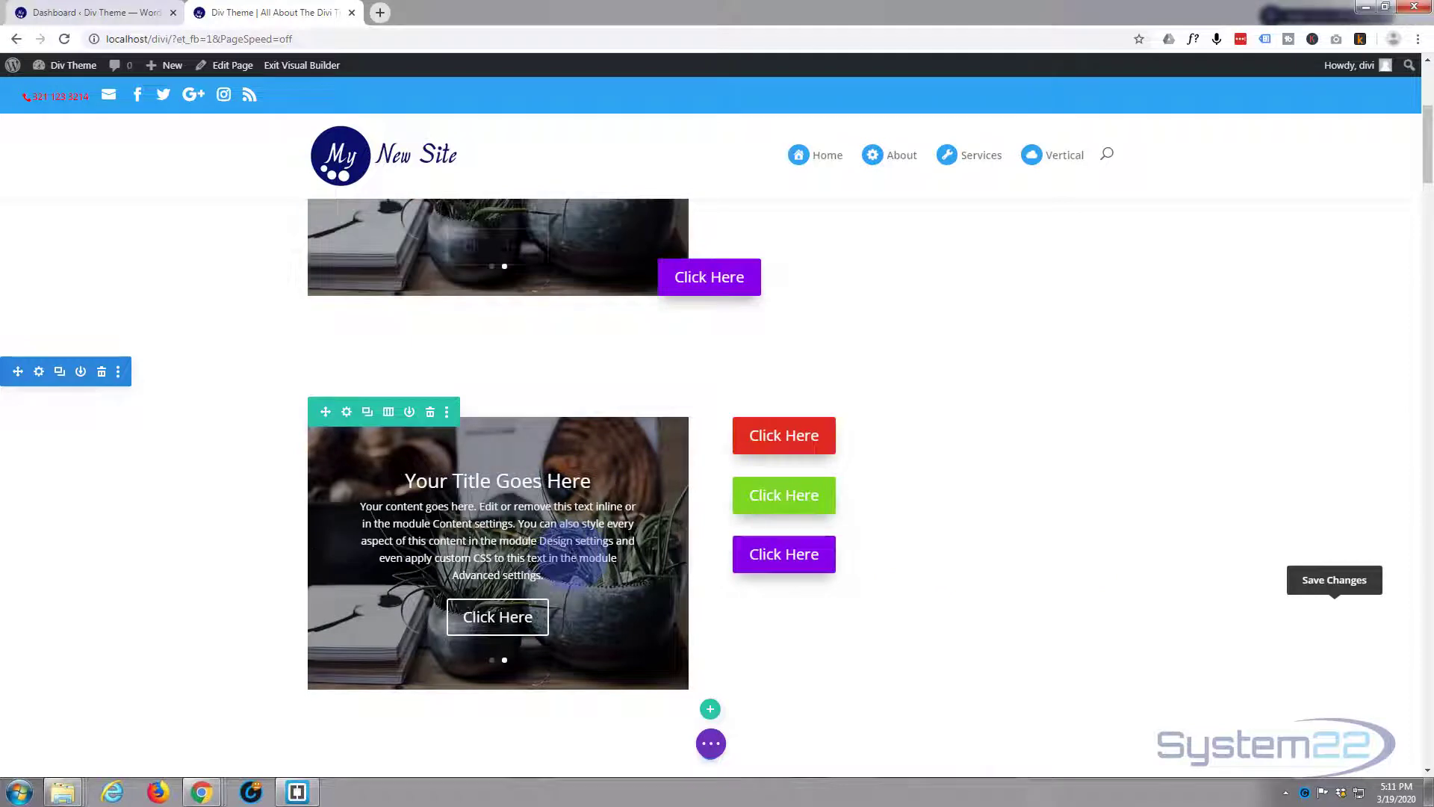
Step: Change the red button's positioning to Absolute, keeping its default top-left location
{"action": "scroll", "coordinate": [1008, 528], "scroll_direction": "up", "scroll_amount": 3}
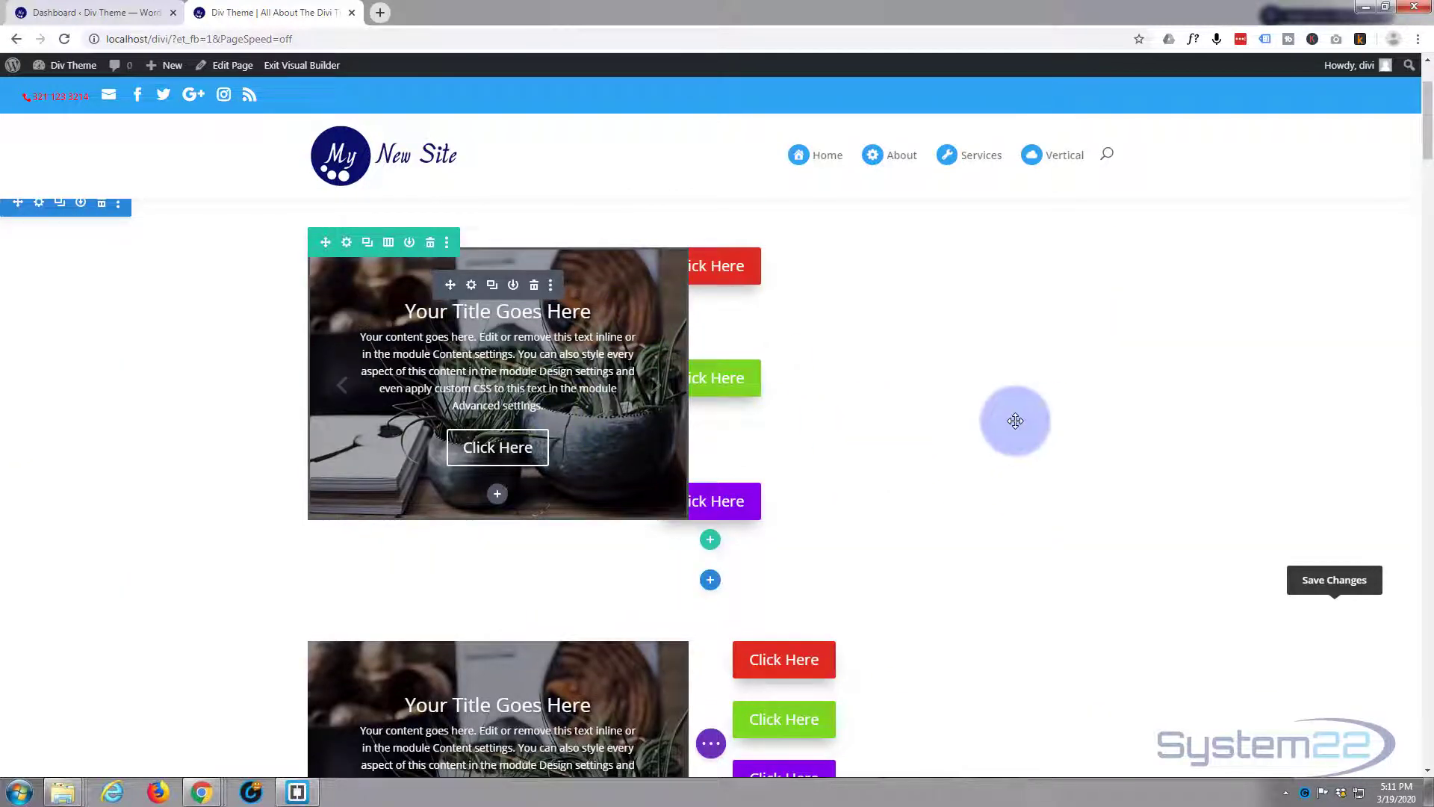
{"action": "scroll", "coordinate": [1003, 489], "scroll_direction": "down", "scroll_amount": 4}
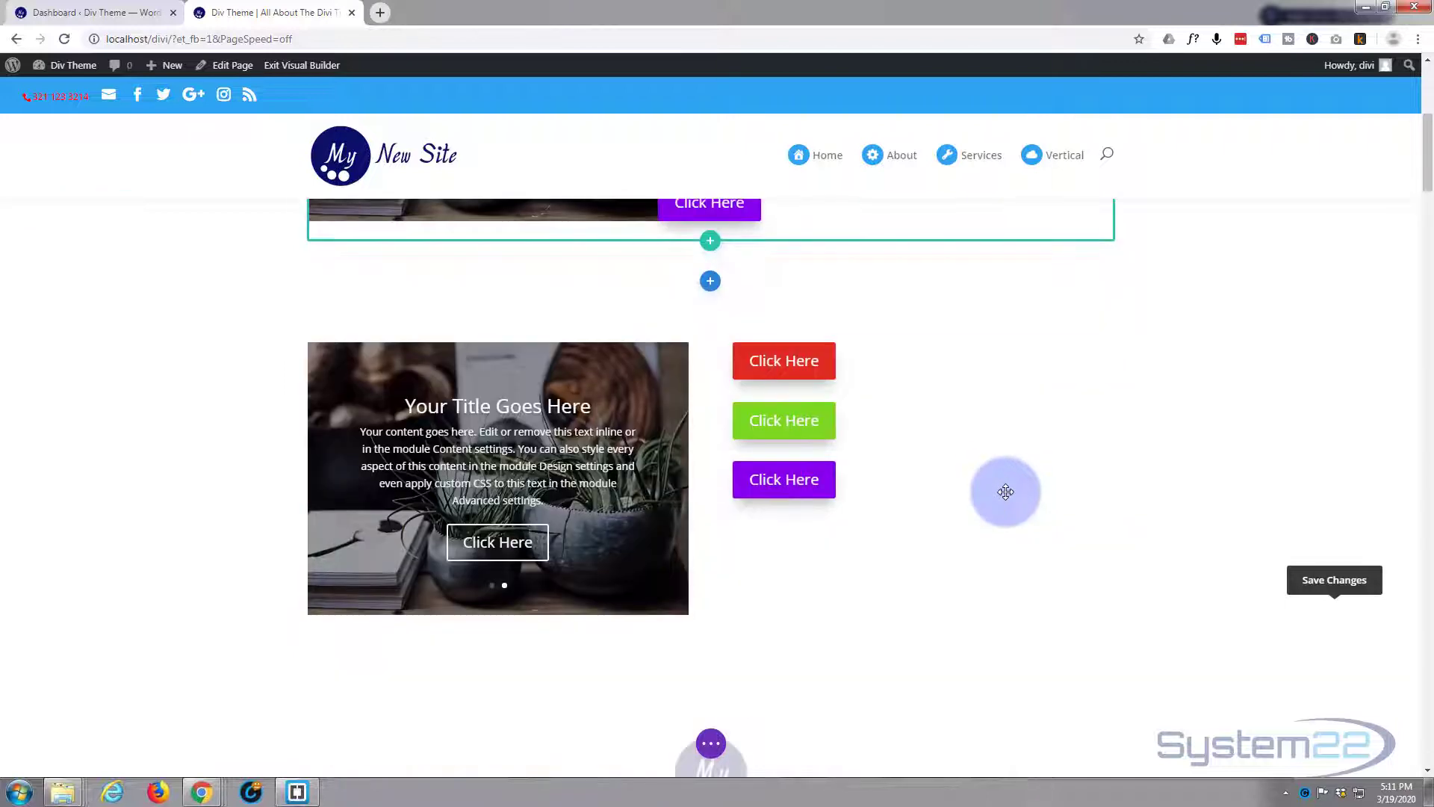
{"action": "left_click", "coordinate": [897, 351]}
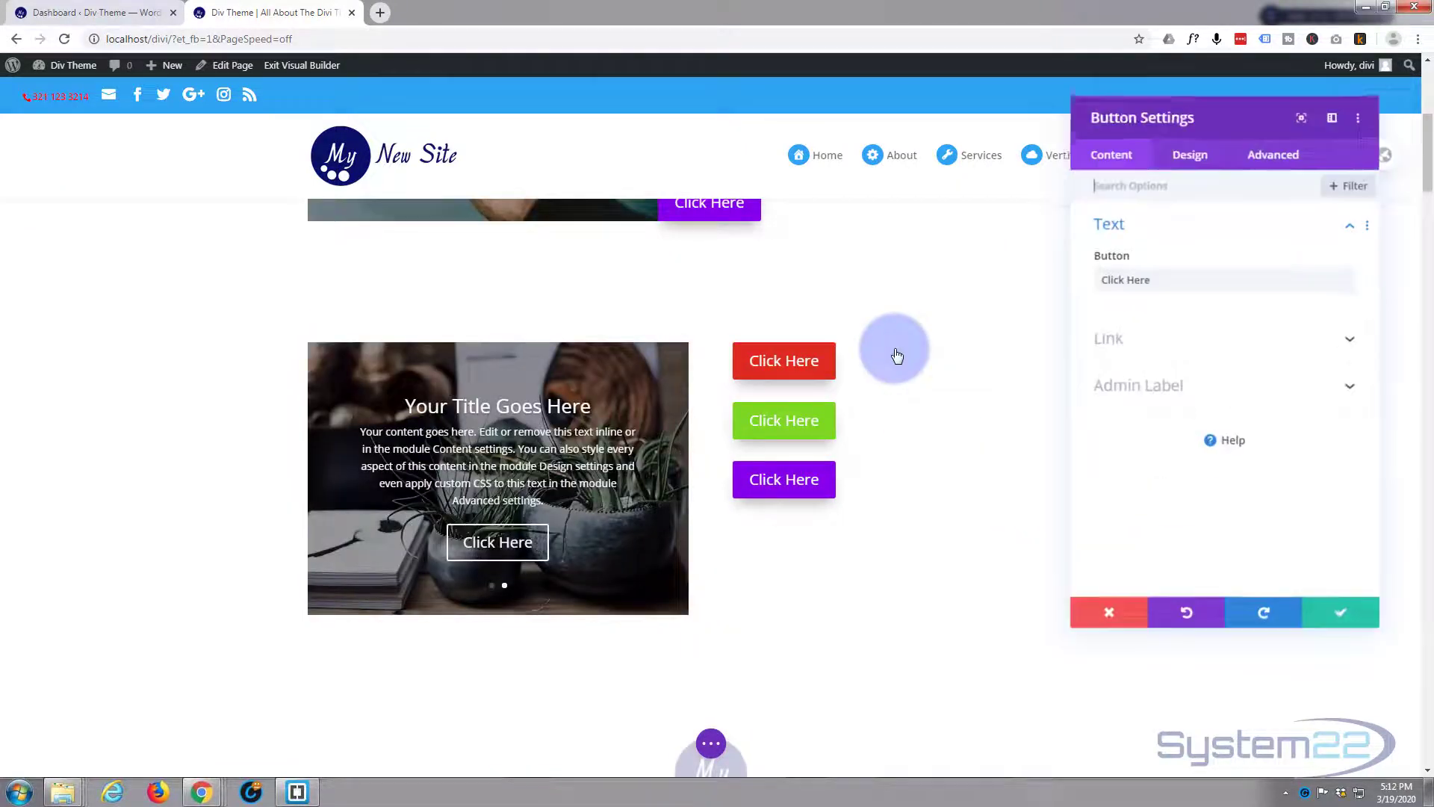
{"action": "left_click", "coordinate": [1273, 161]}
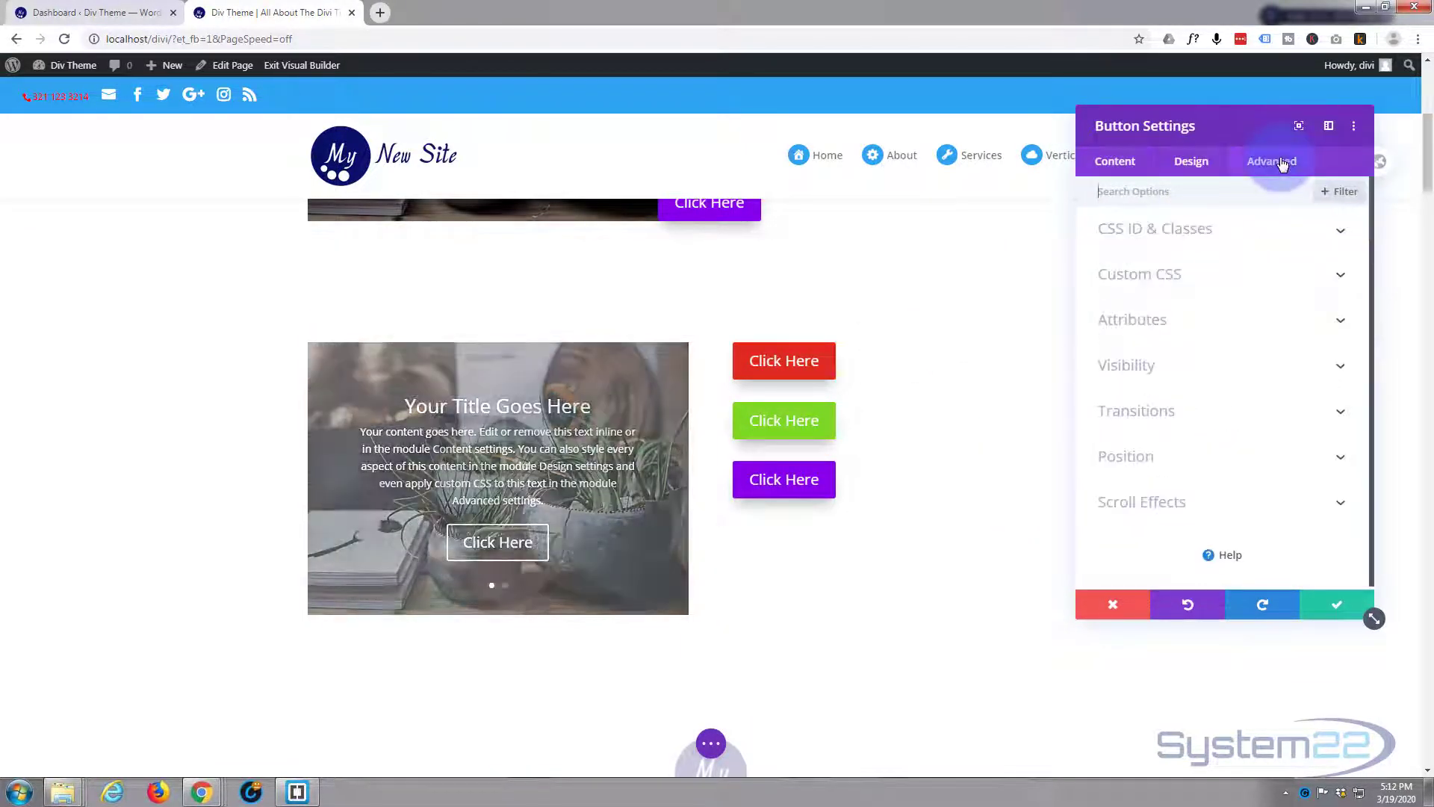
{"action": "left_click", "coordinate": [1193, 463]}
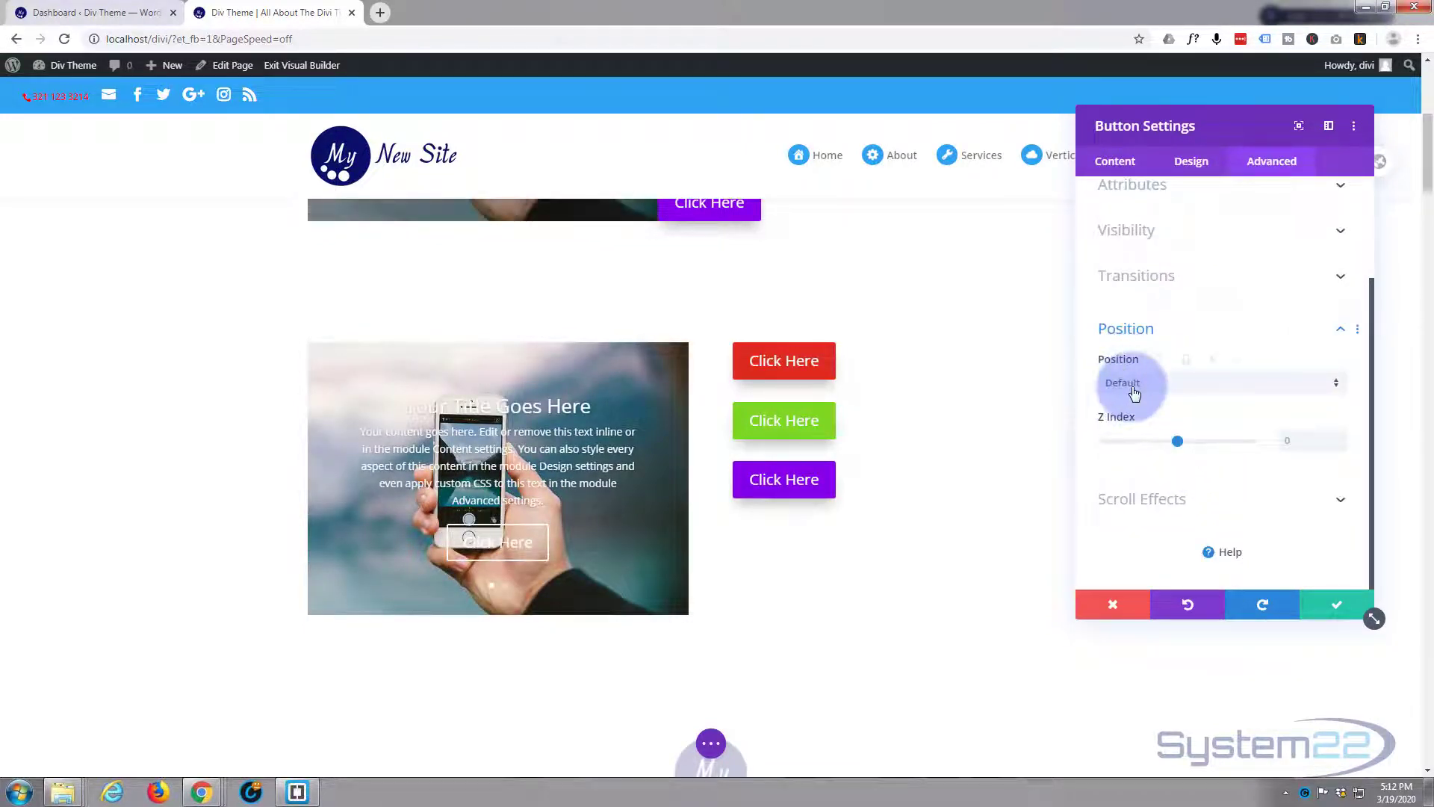
{"action": "left_click", "coordinate": [1207, 384]}
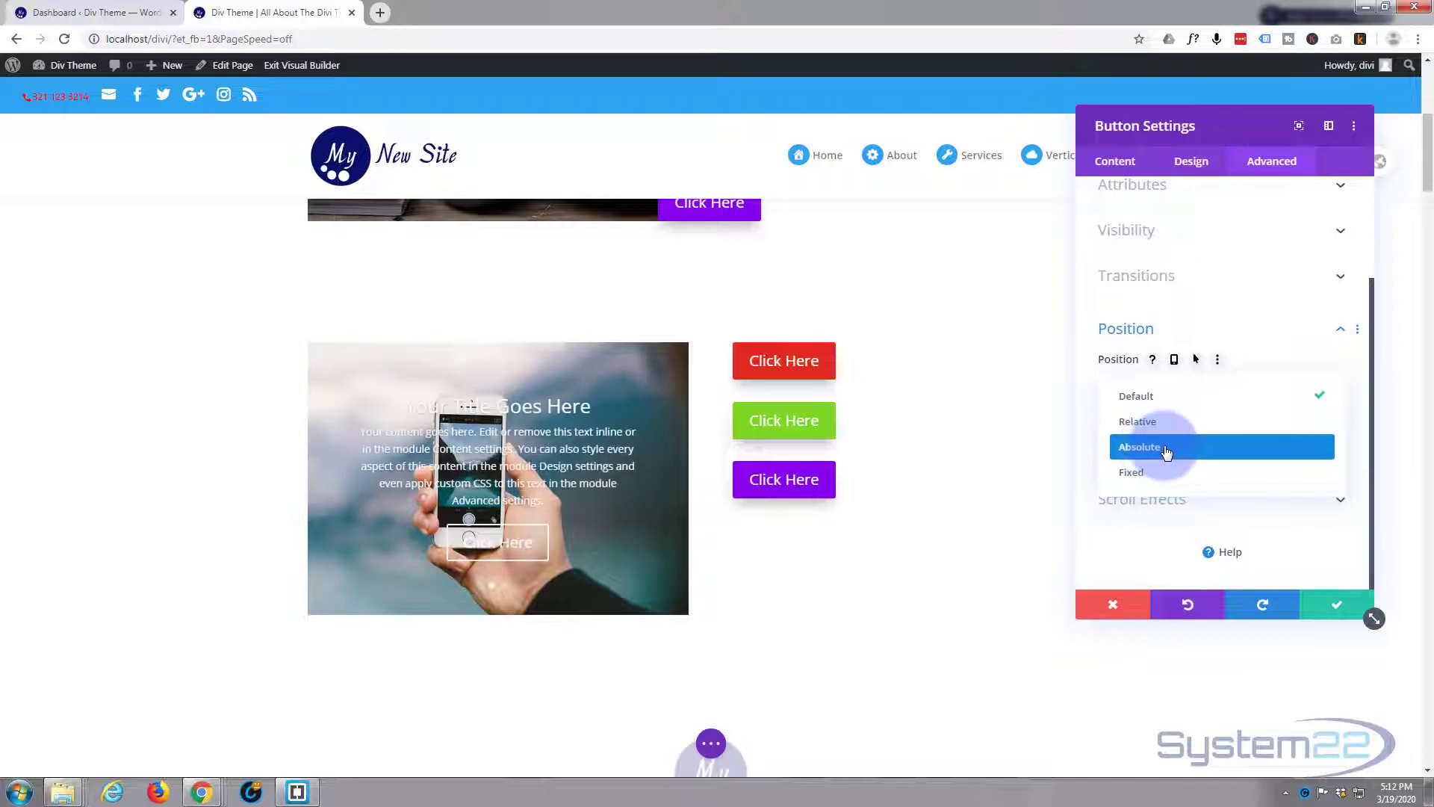
{"action": "left_click", "coordinate": [1167, 448]}
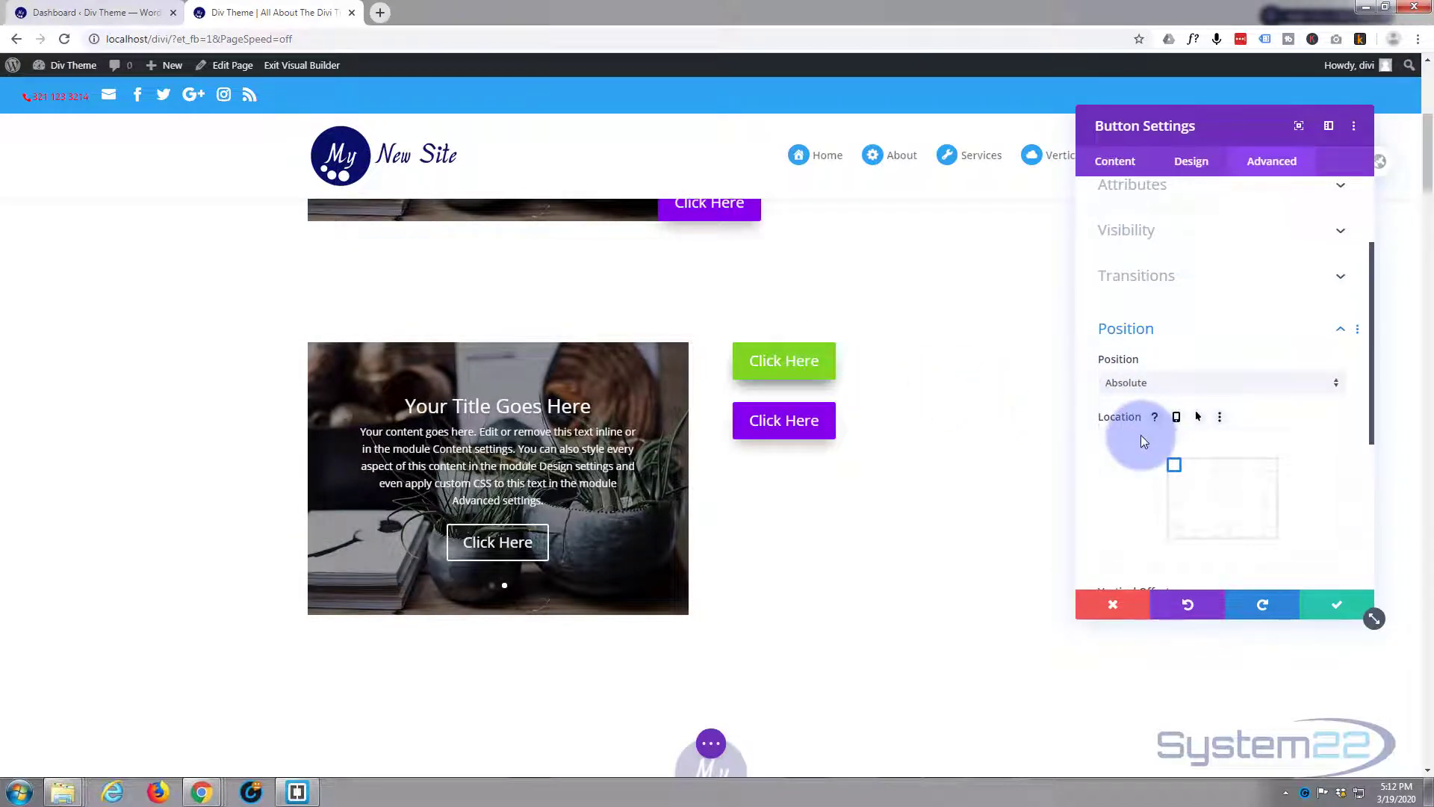
{"action": "scroll", "coordinate": [1141, 441], "scroll_direction": "down", "scroll_amount": 1}
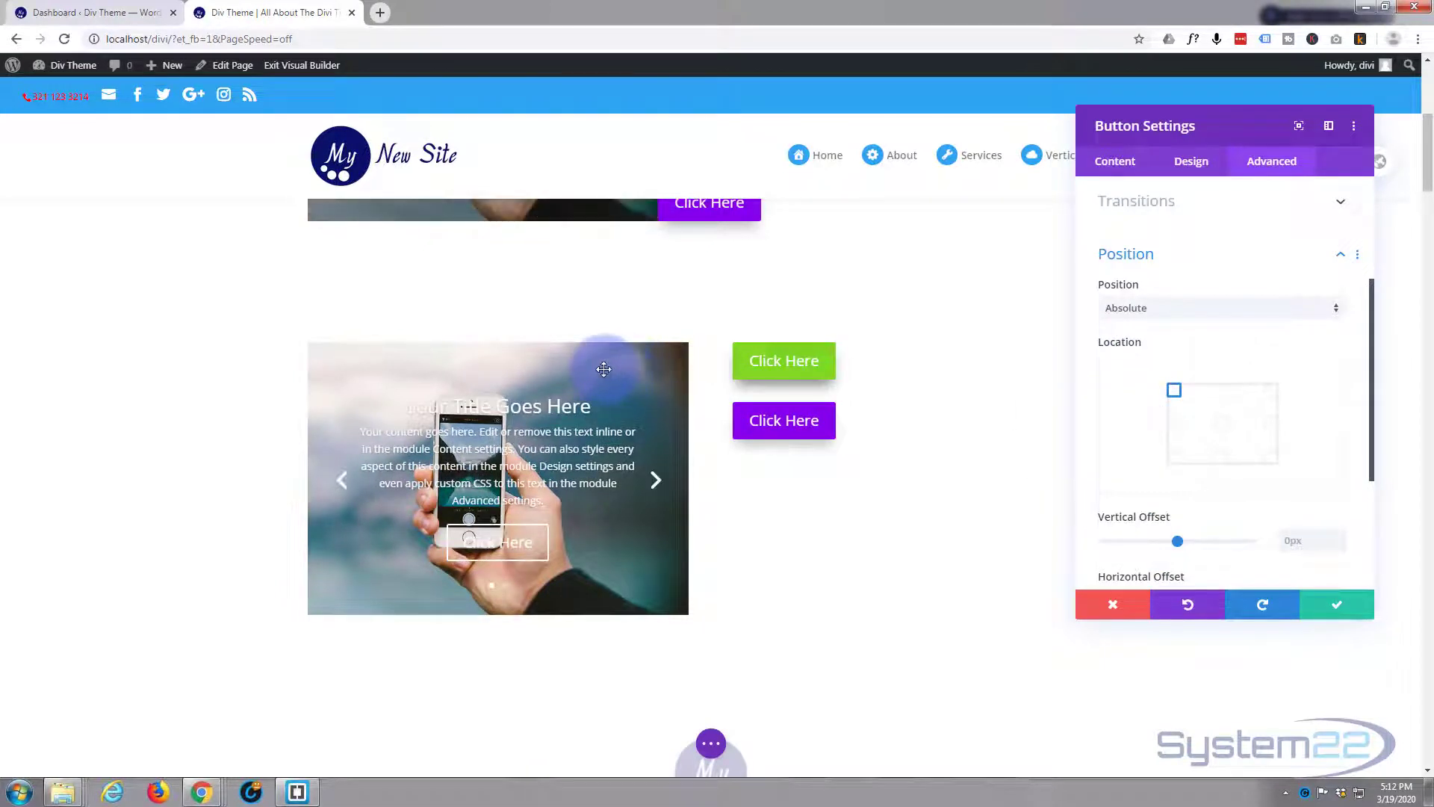
{"action": "scroll", "coordinate": [1128, 363], "scroll_direction": "up", "scroll_amount": 1}
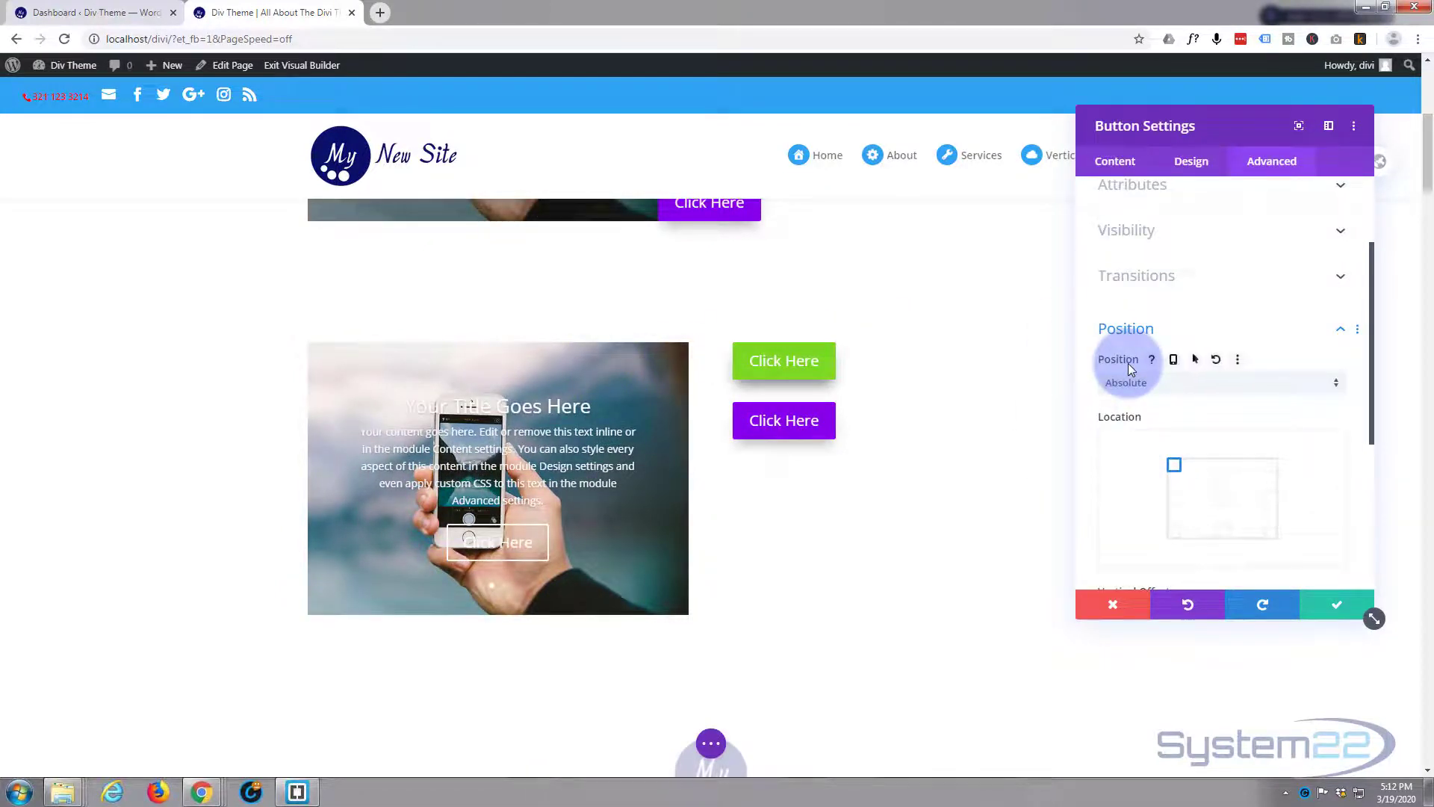
{"action": "scroll", "coordinate": [1128, 366], "scroll_direction": "up", "scroll_amount": 2}
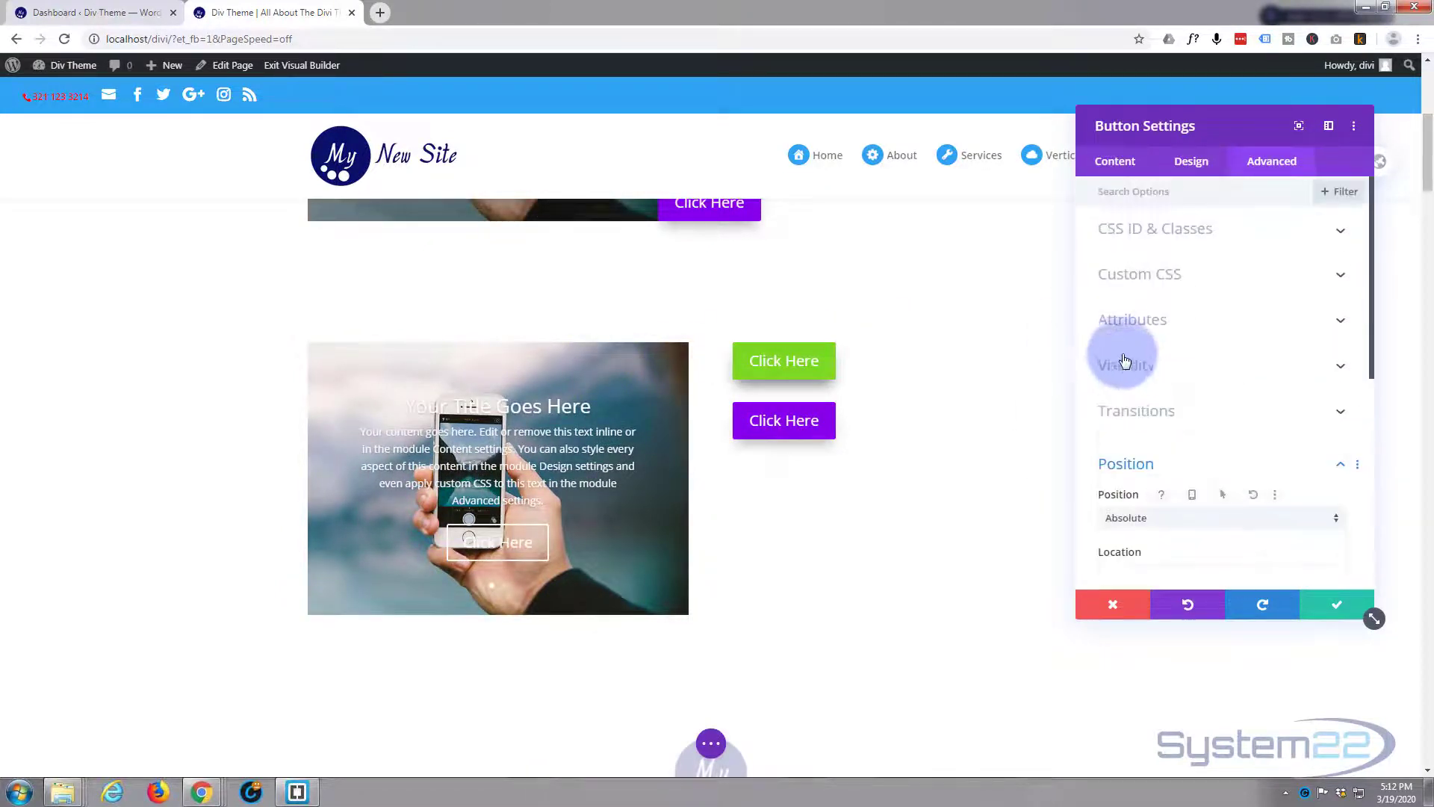
Step: Set the red button's left margin to -100px so it overlaps the slider's edge
{"action": "left_click", "coordinate": [1194, 162]}
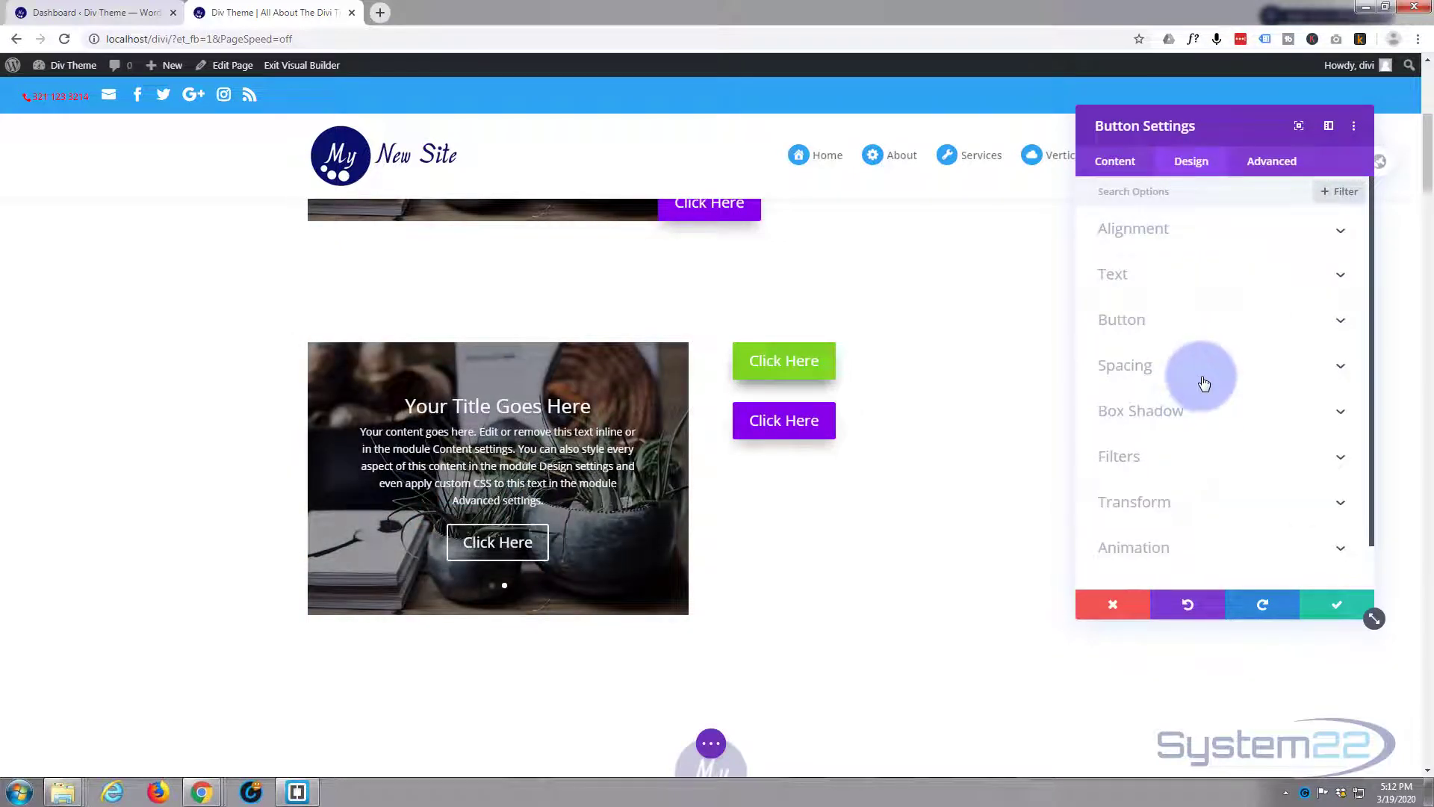
{"action": "left_click", "coordinate": [1204, 383]}
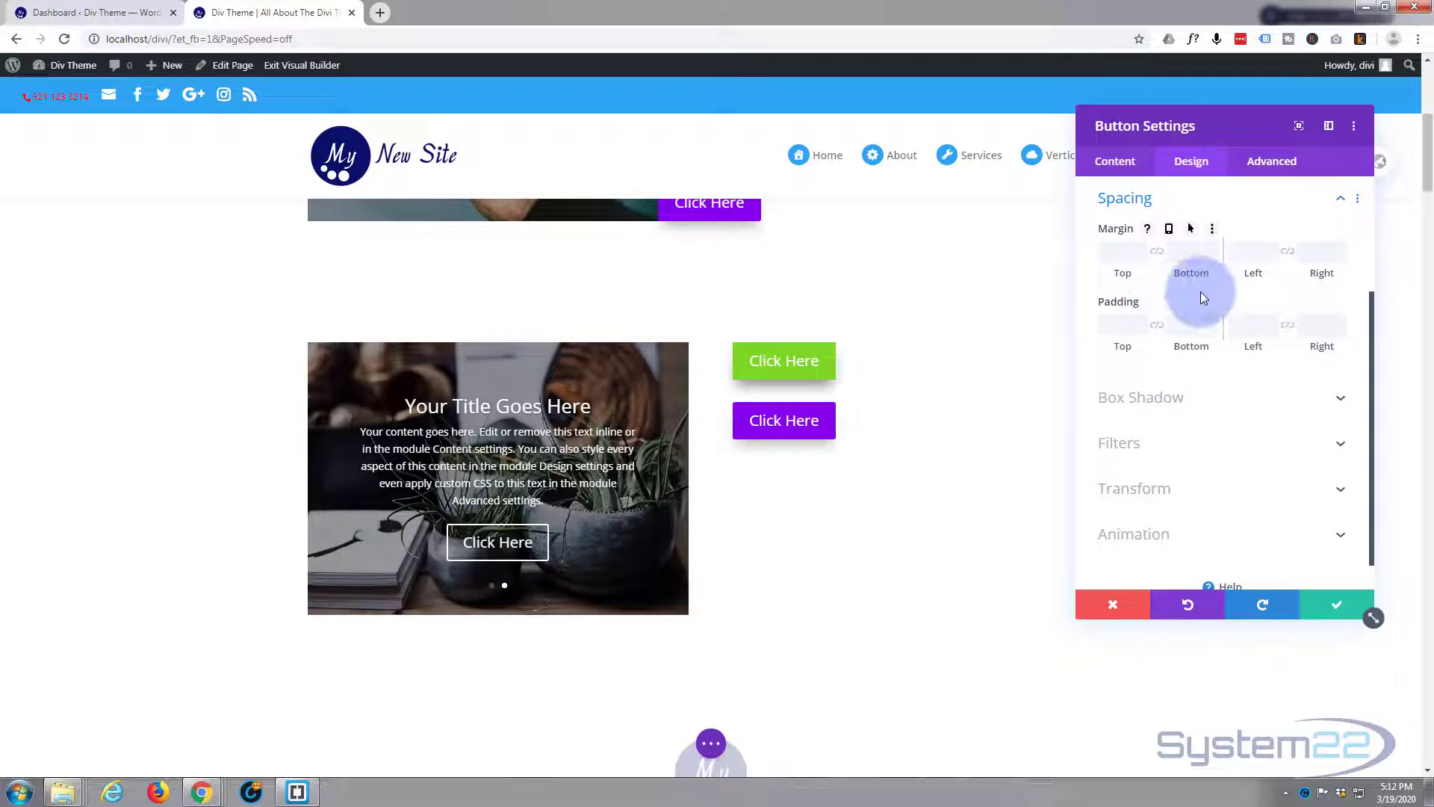
{"action": "left_click", "coordinate": [1244, 251]}
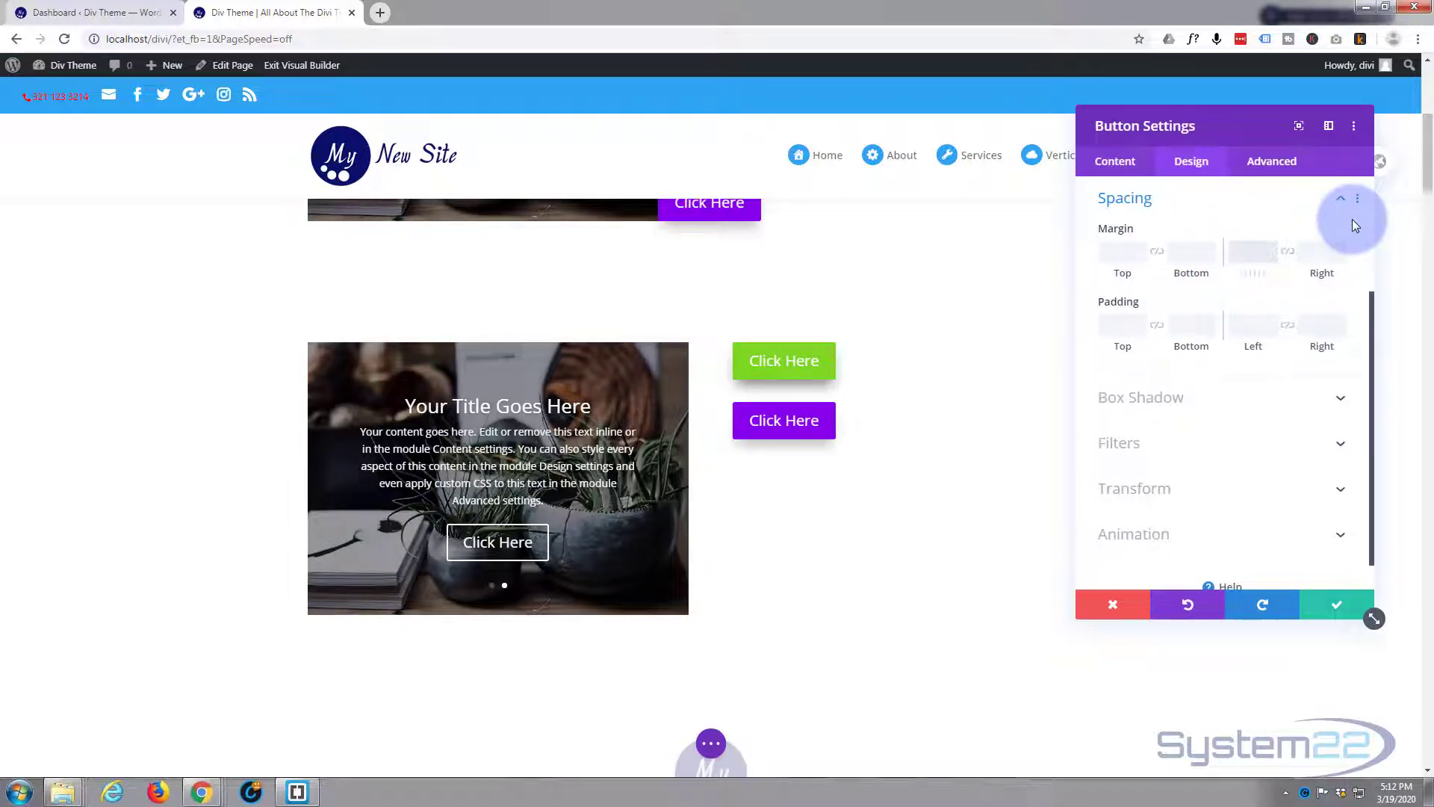
{"action": "type", "text": "-100"}
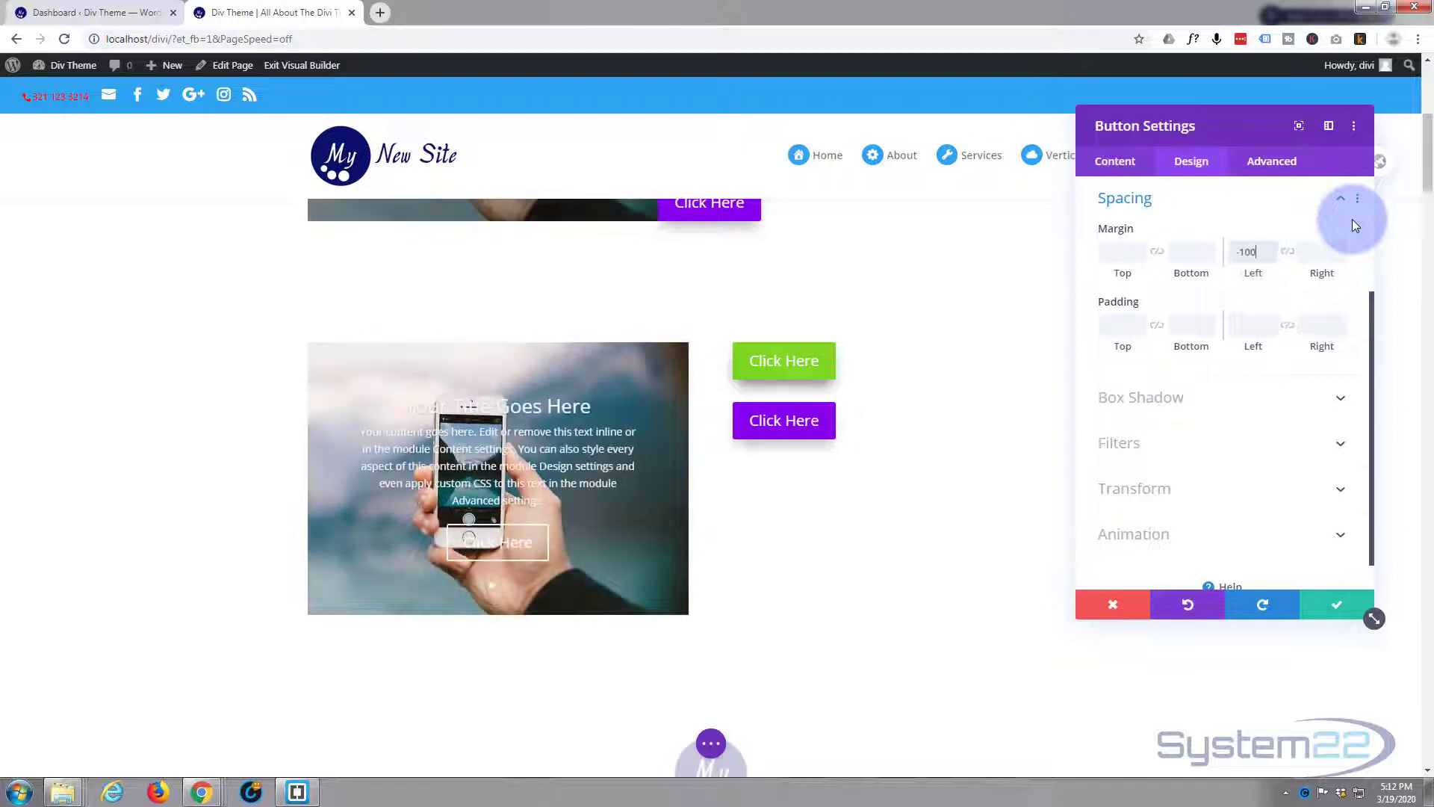
{"action": "key", "text": "Return"}
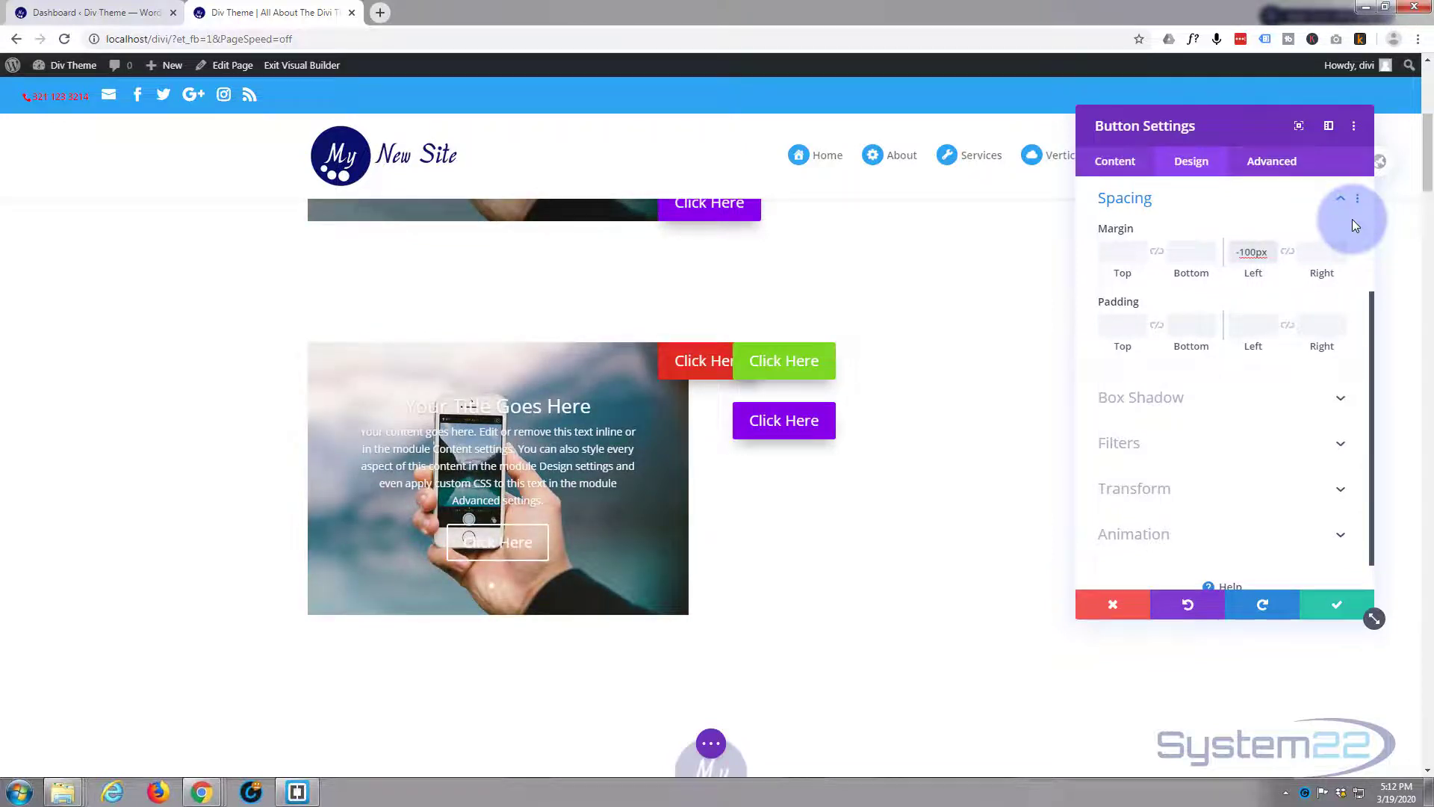
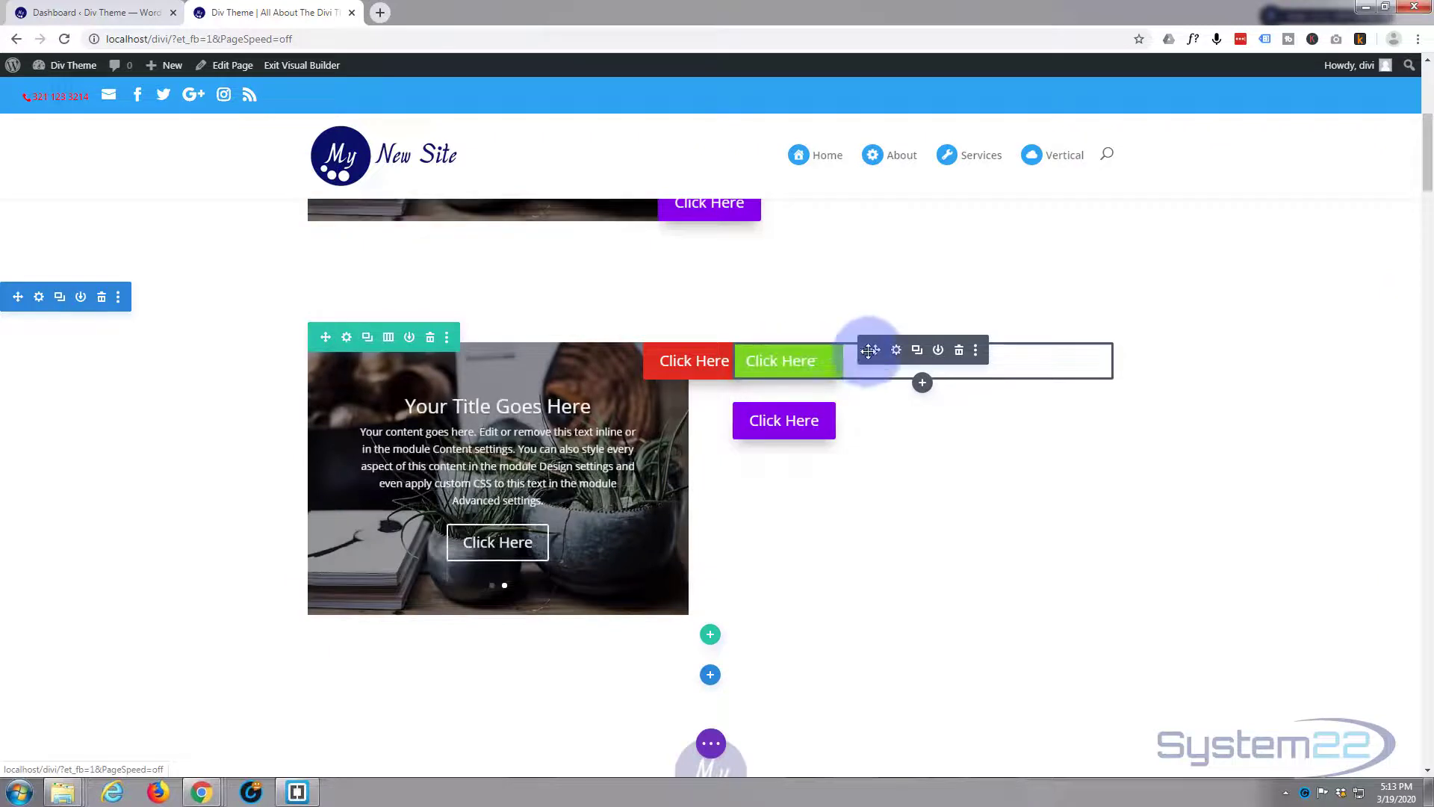
Step: Change the green button's positioning to Absolute and anchor its location at the centre-left of the column
{"action": "left_click", "coordinate": [897, 351]}
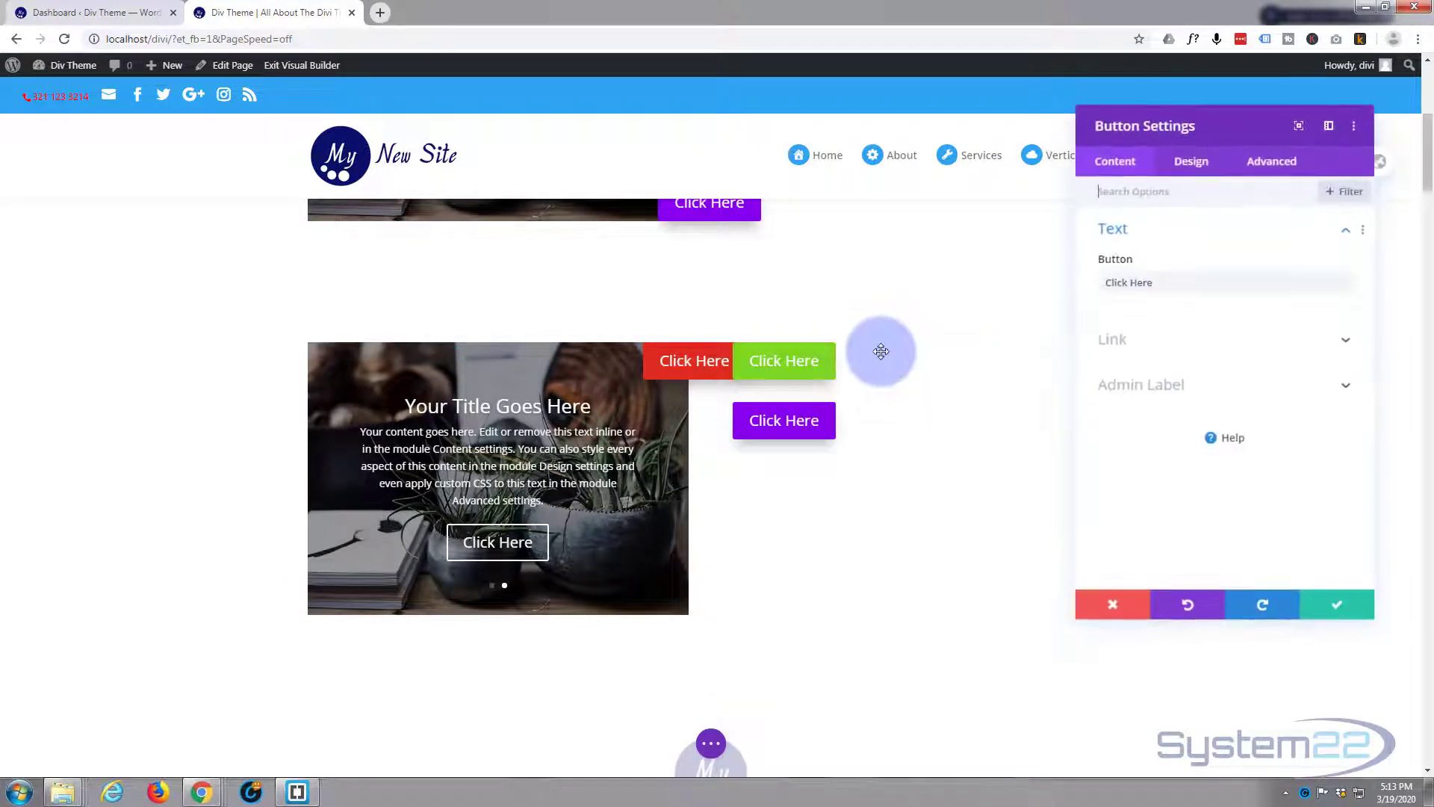
{"action": "left_click", "coordinate": [1267, 163]}
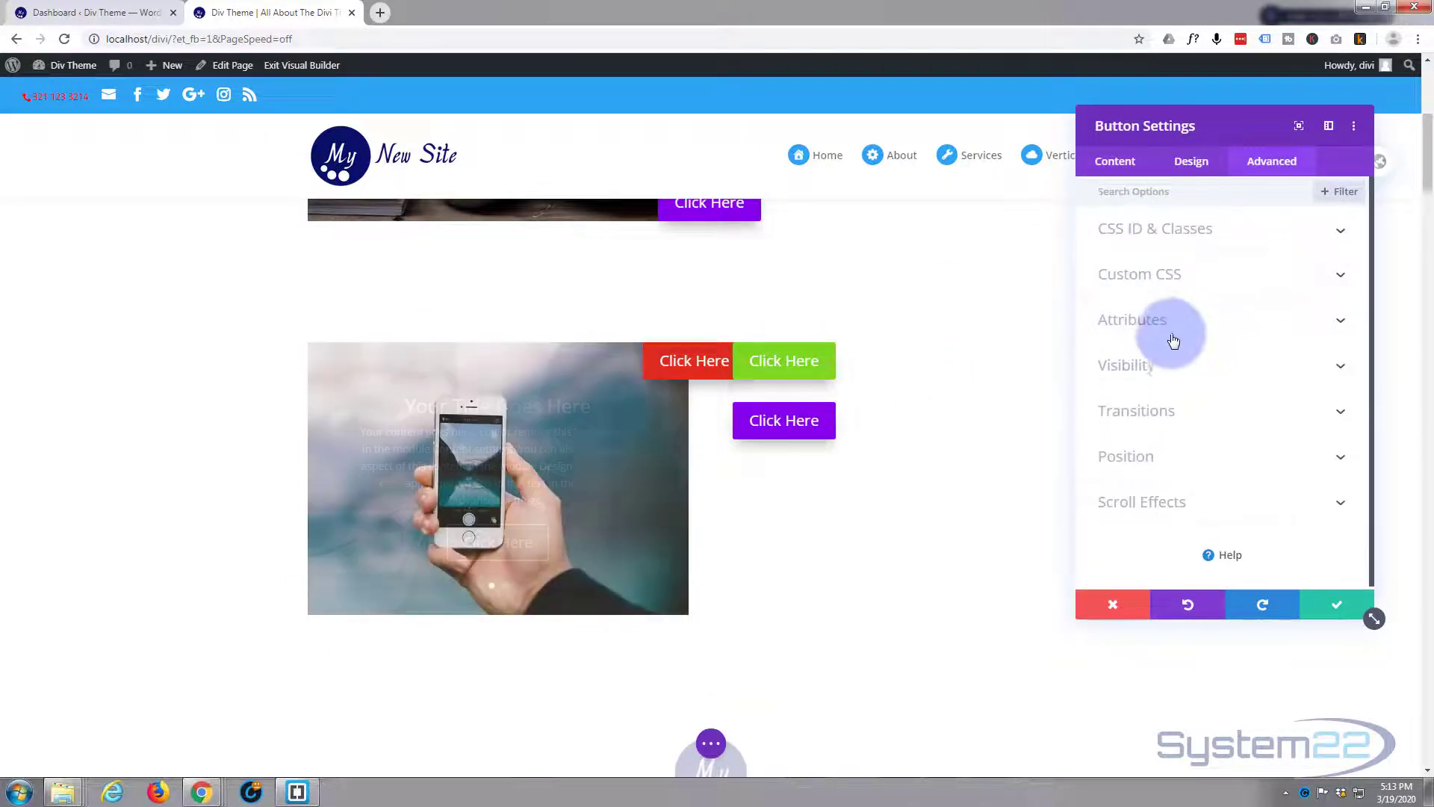
{"action": "left_click", "coordinate": [1200, 465]}
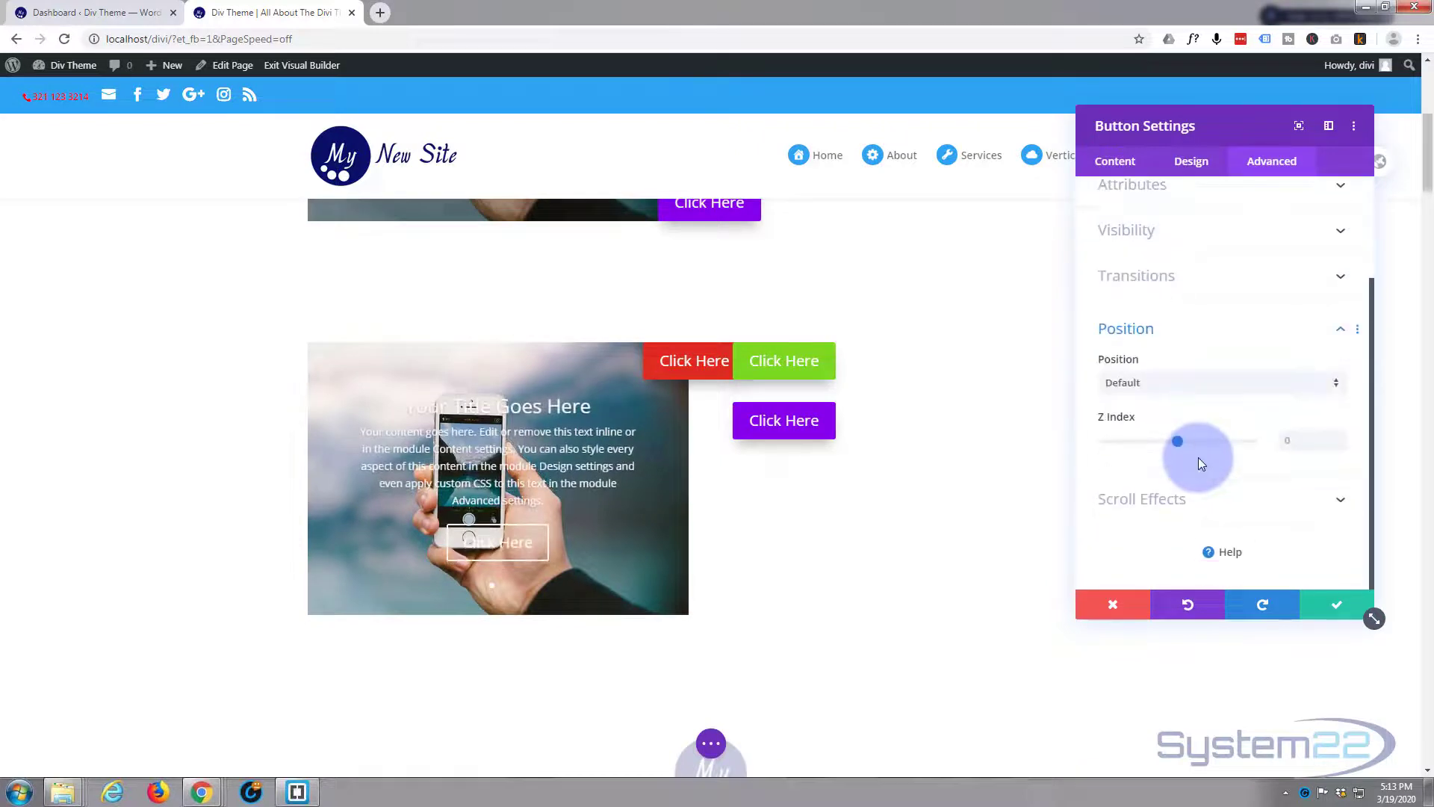
{"action": "left_click", "coordinate": [1197, 384]}
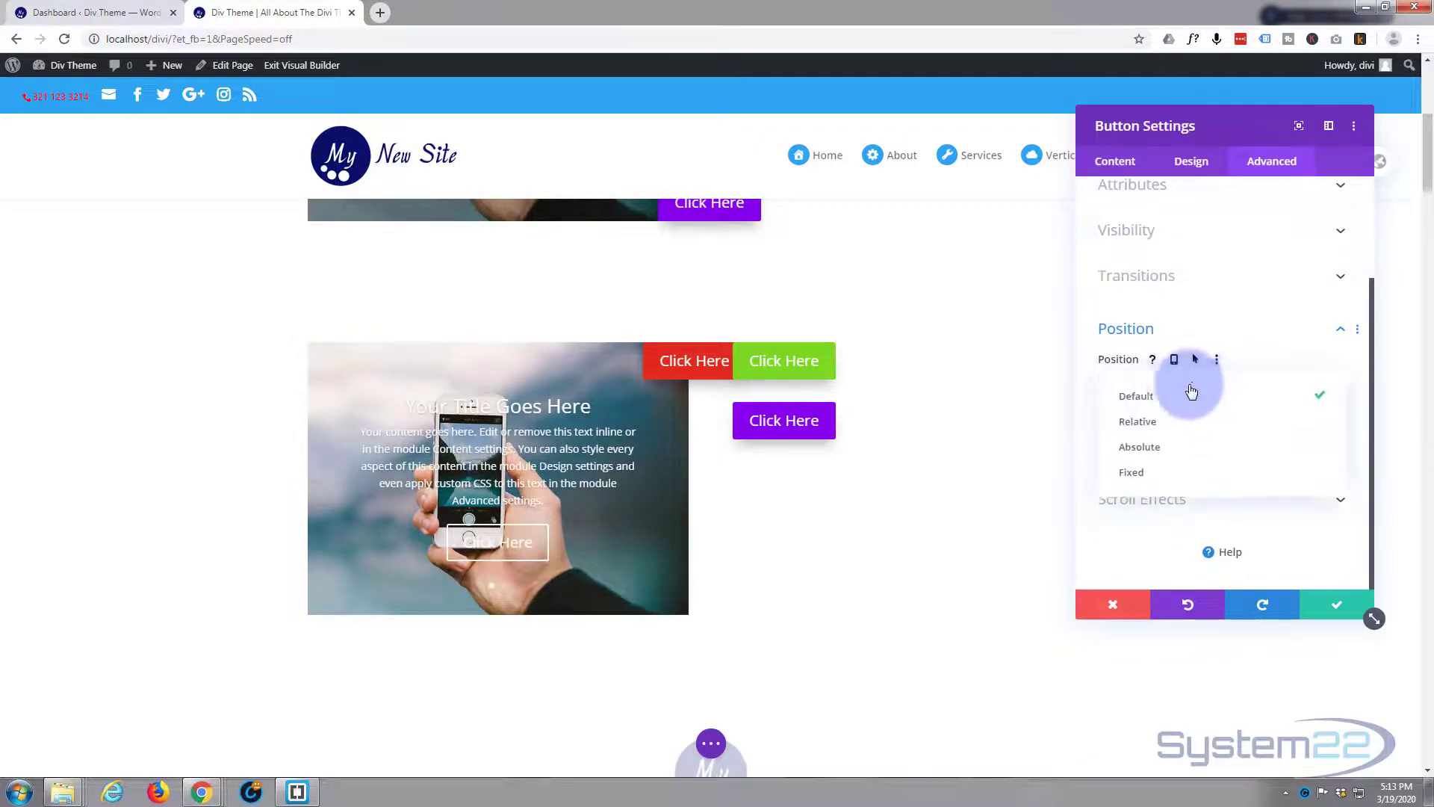
{"action": "left_click", "coordinate": [1173, 458]}
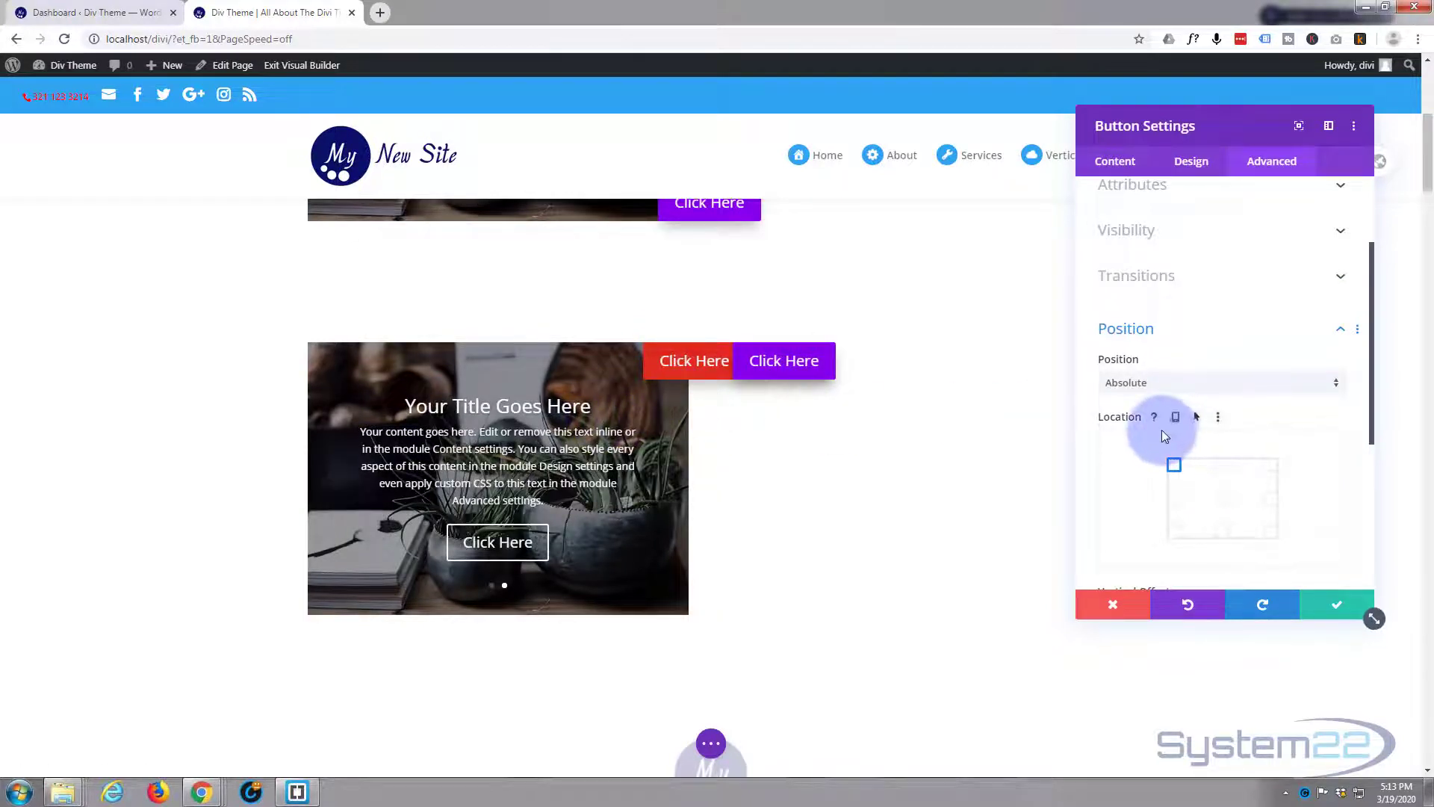
{"action": "scroll", "coordinate": [1128, 437], "scroll_direction": "down", "scroll_amount": 2}
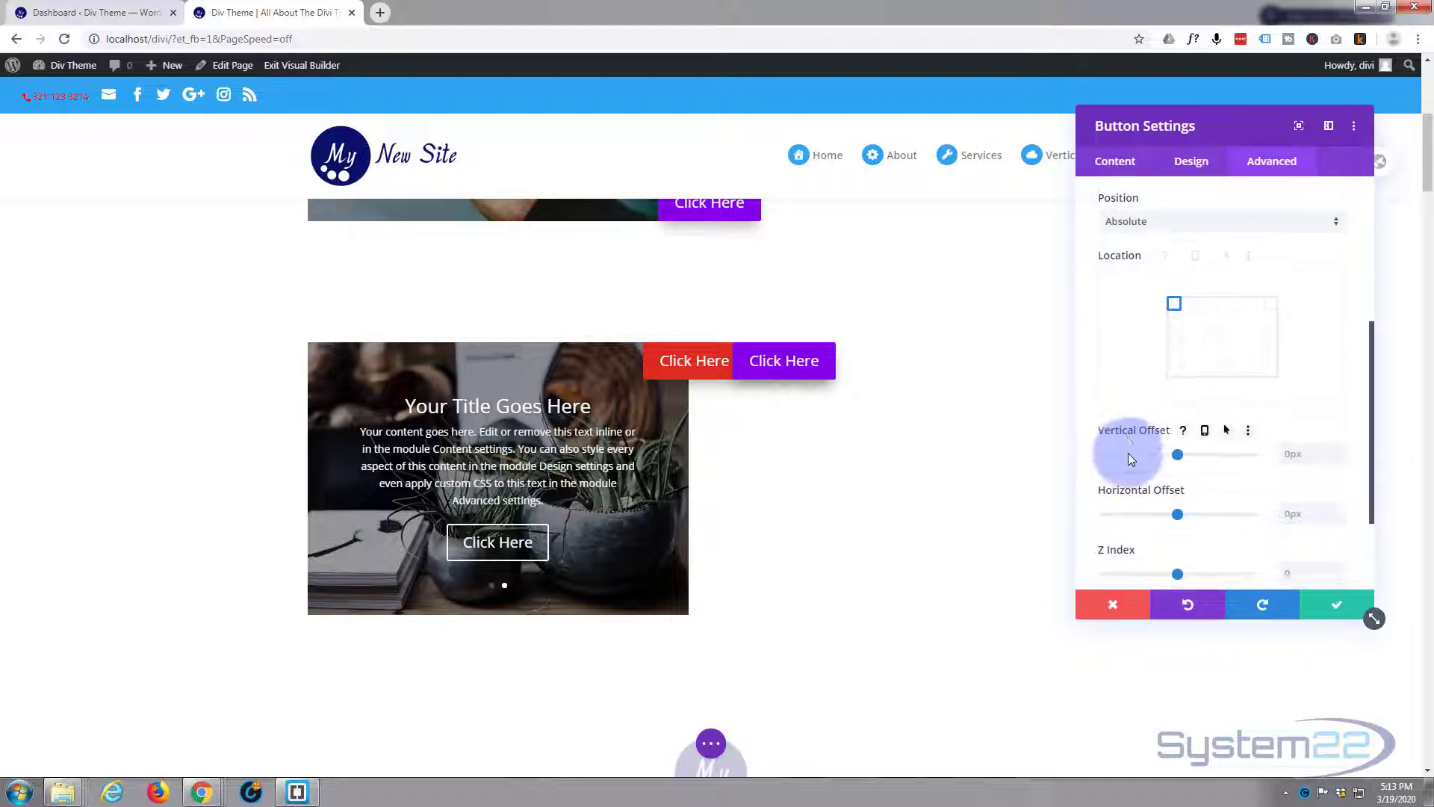
{"action": "scroll", "coordinate": [1127, 450], "scroll_direction": "down", "scroll_amount": 1}
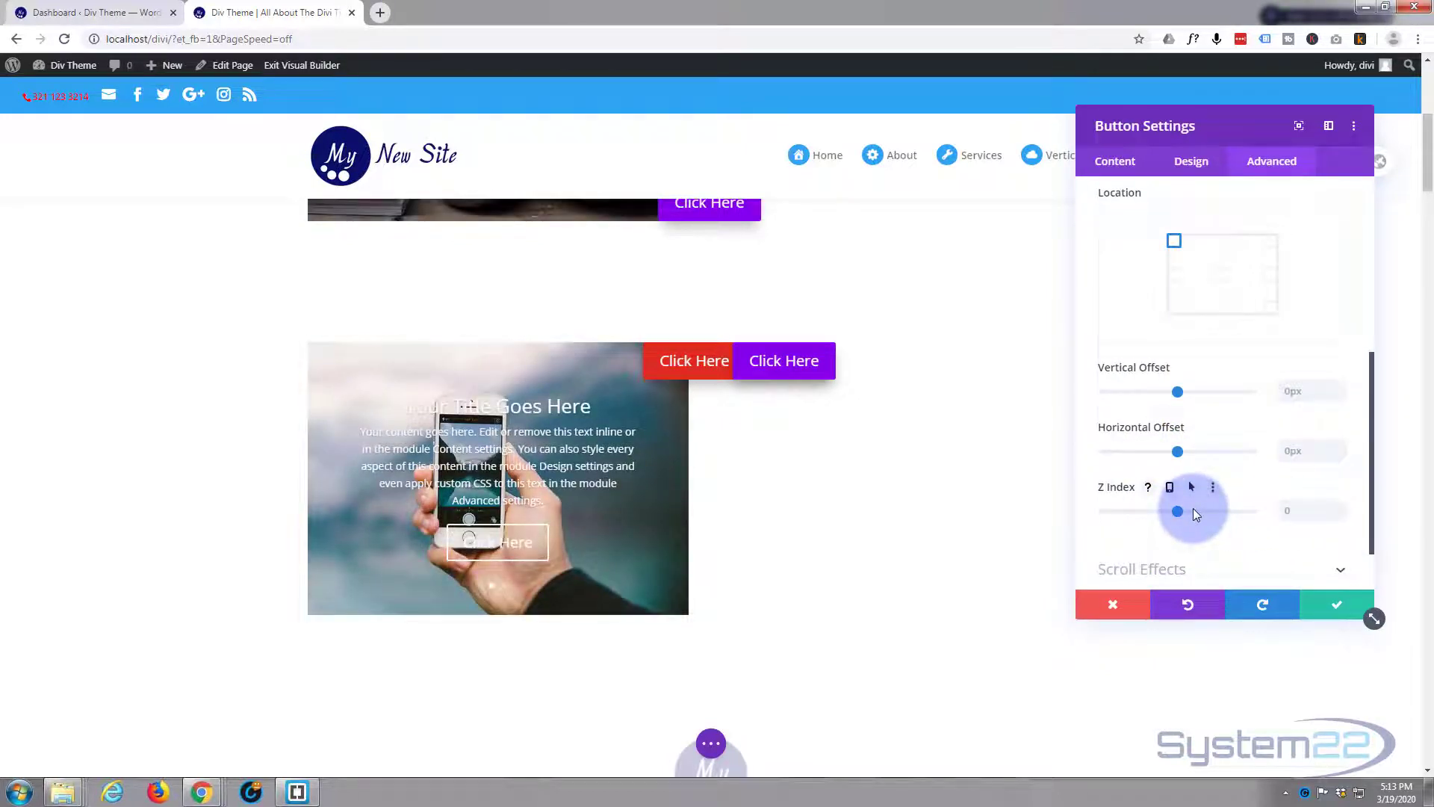
{"action": "left_click", "coordinate": [1178, 281]}
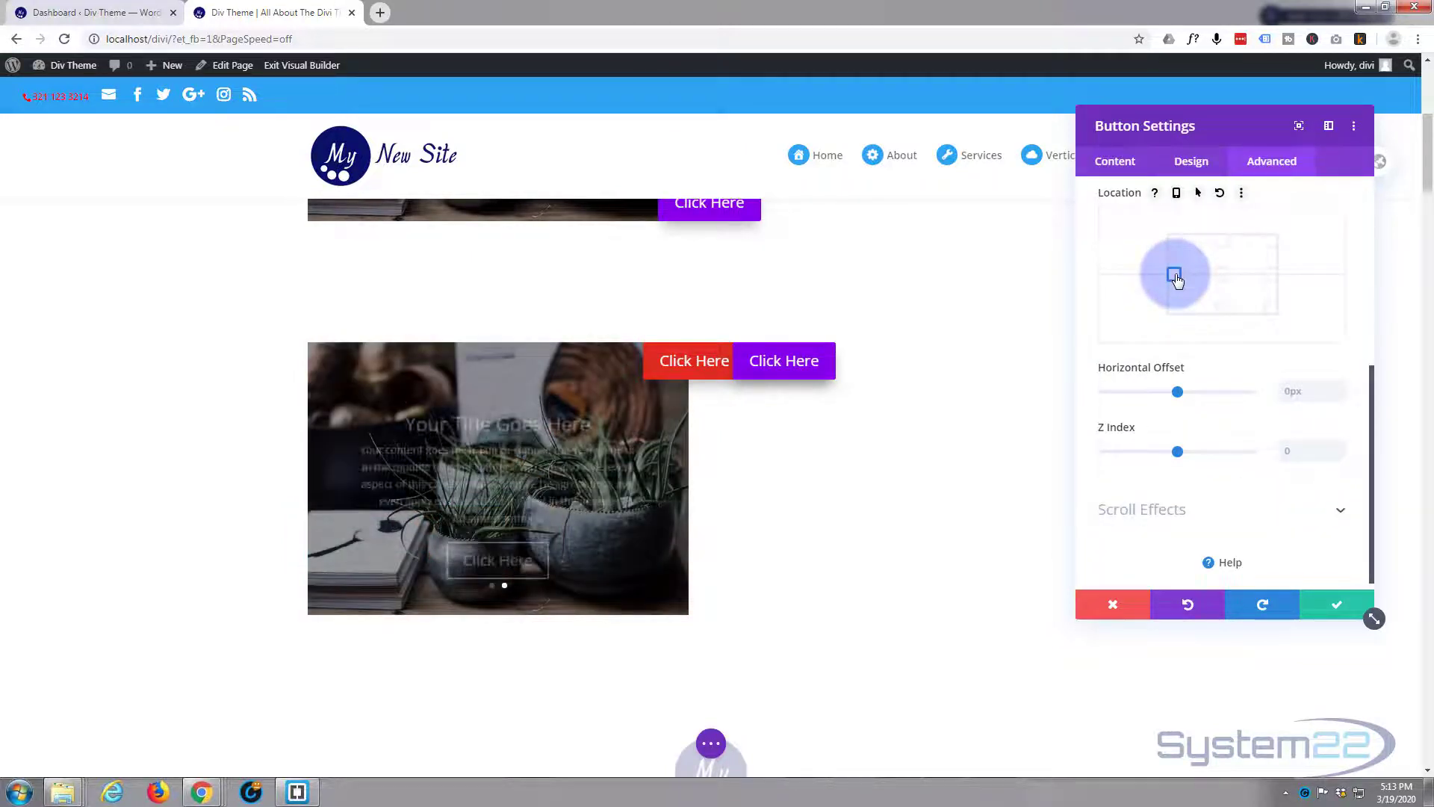
Step: Set the green button's top margin to 150px in its spacing settings
{"action": "scroll", "coordinate": [1165, 496], "scroll_direction": "up", "scroll_amount": 5}
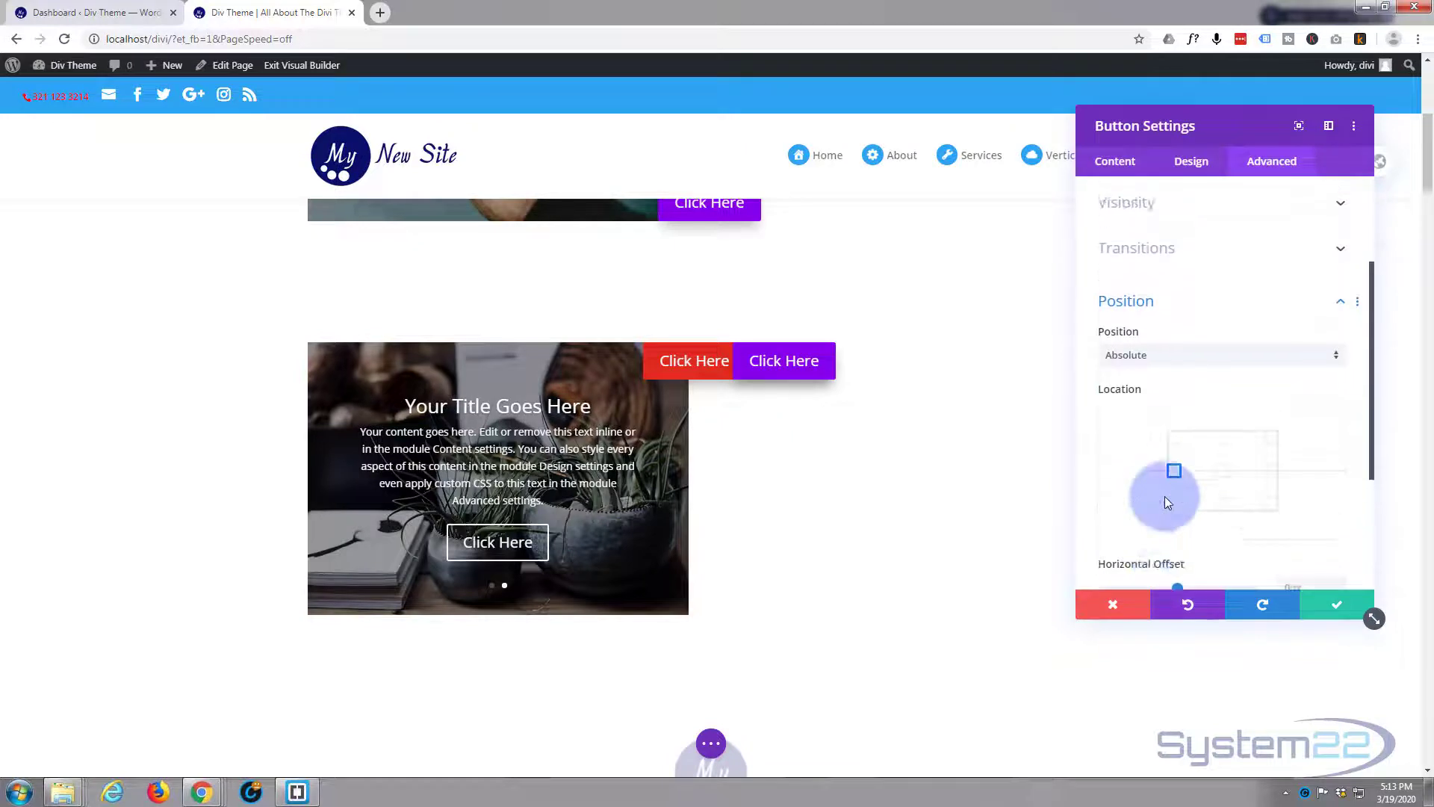
{"action": "left_click", "coordinate": [1194, 163]}
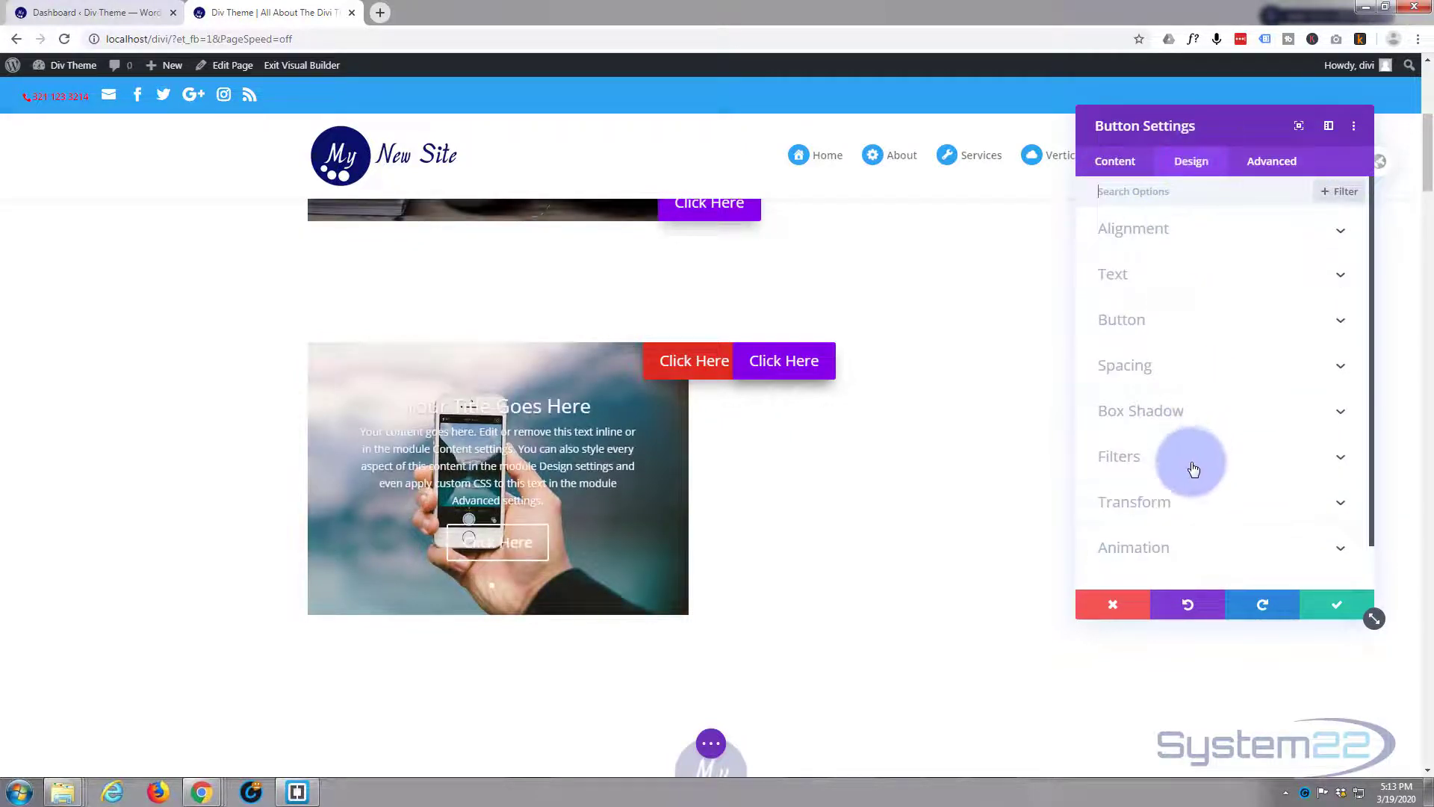
{"action": "left_click", "coordinate": [1194, 366]}
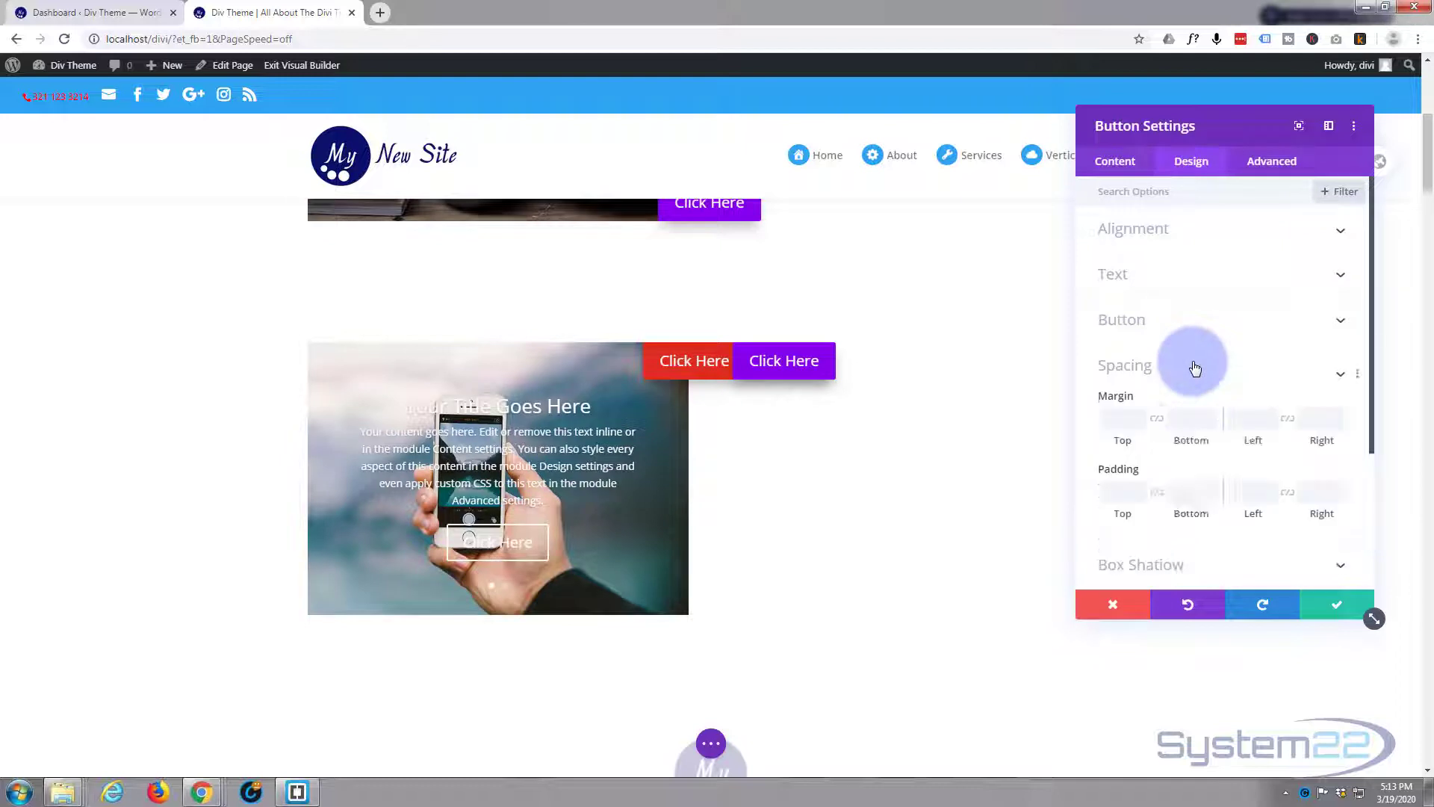
{"action": "left_click", "coordinate": [1120, 254]}
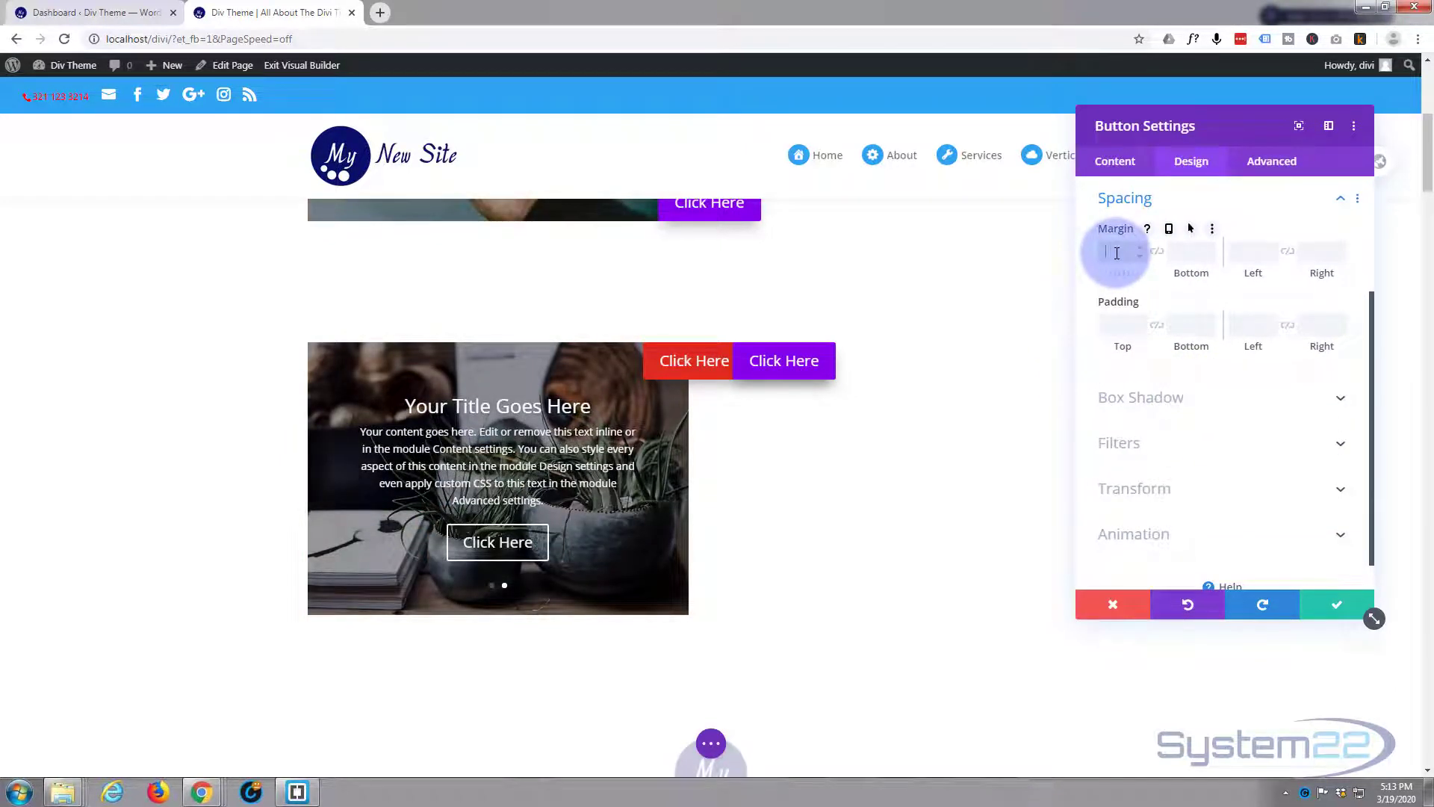
{"action": "left_click", "coordinate": [671, 472]}
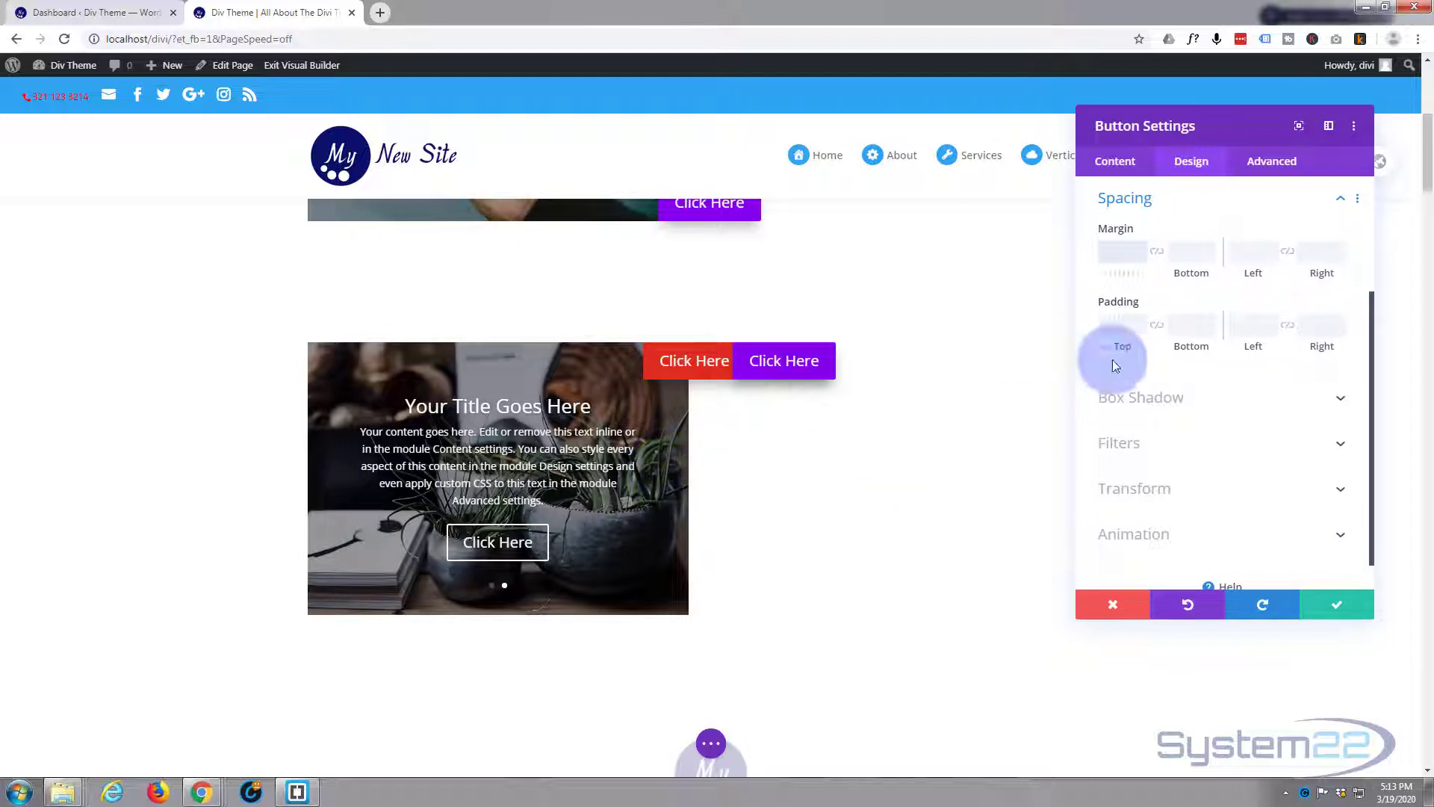
{"action": "type", "text": "1"}
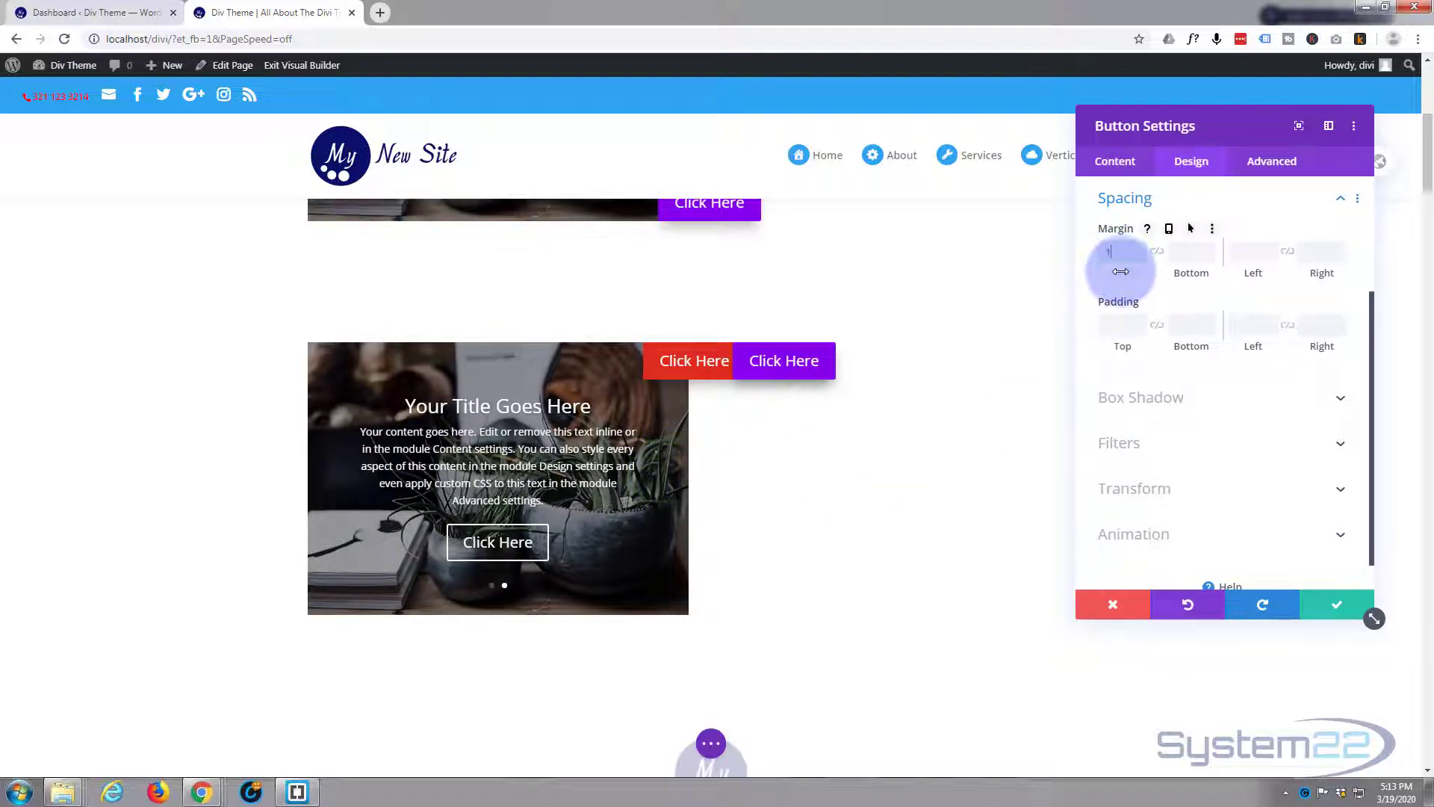
{"action": "type", "text": "00px"}
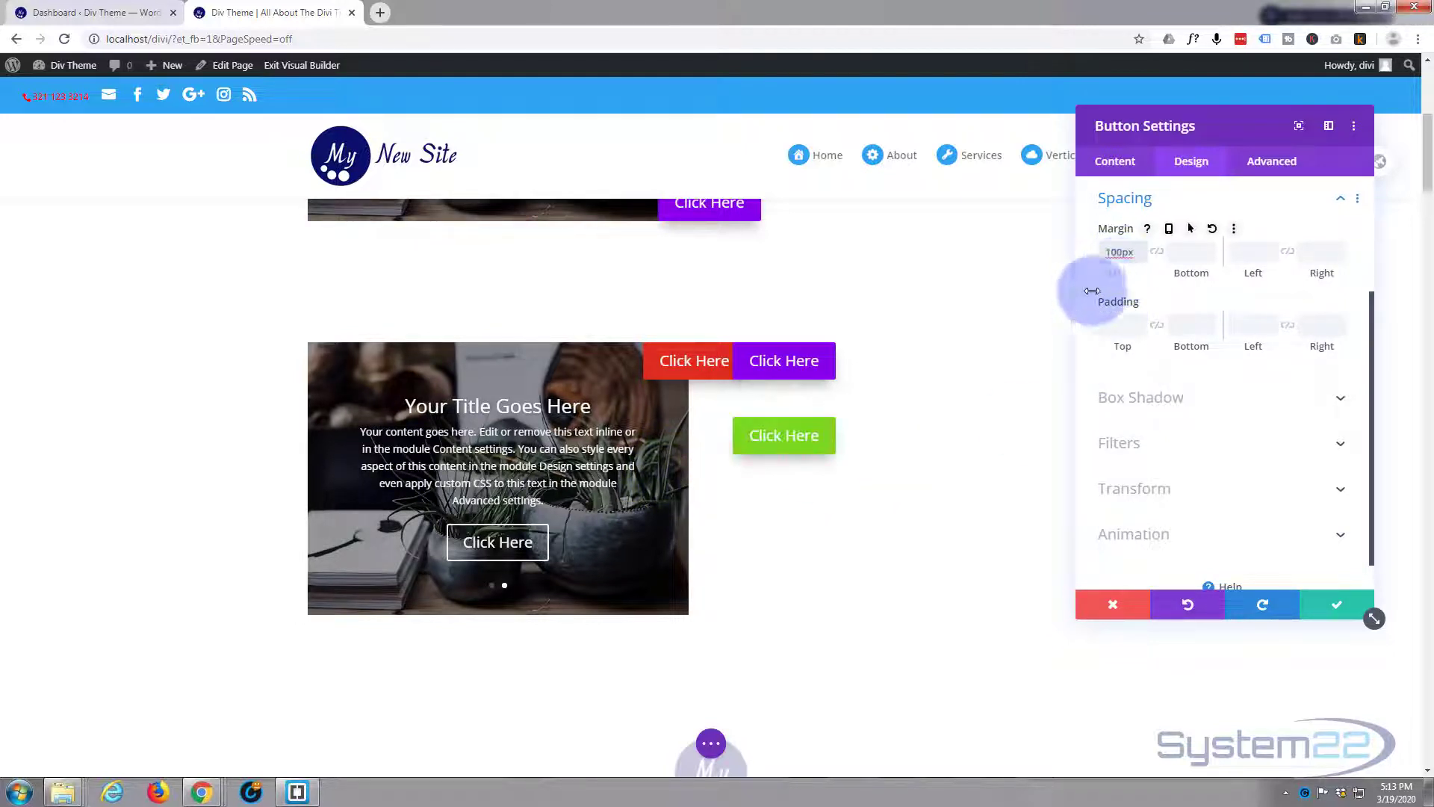
{"action": "left_click_drag", "start_coordinate": [1116, 250], "coordinate": [1111, 252]}
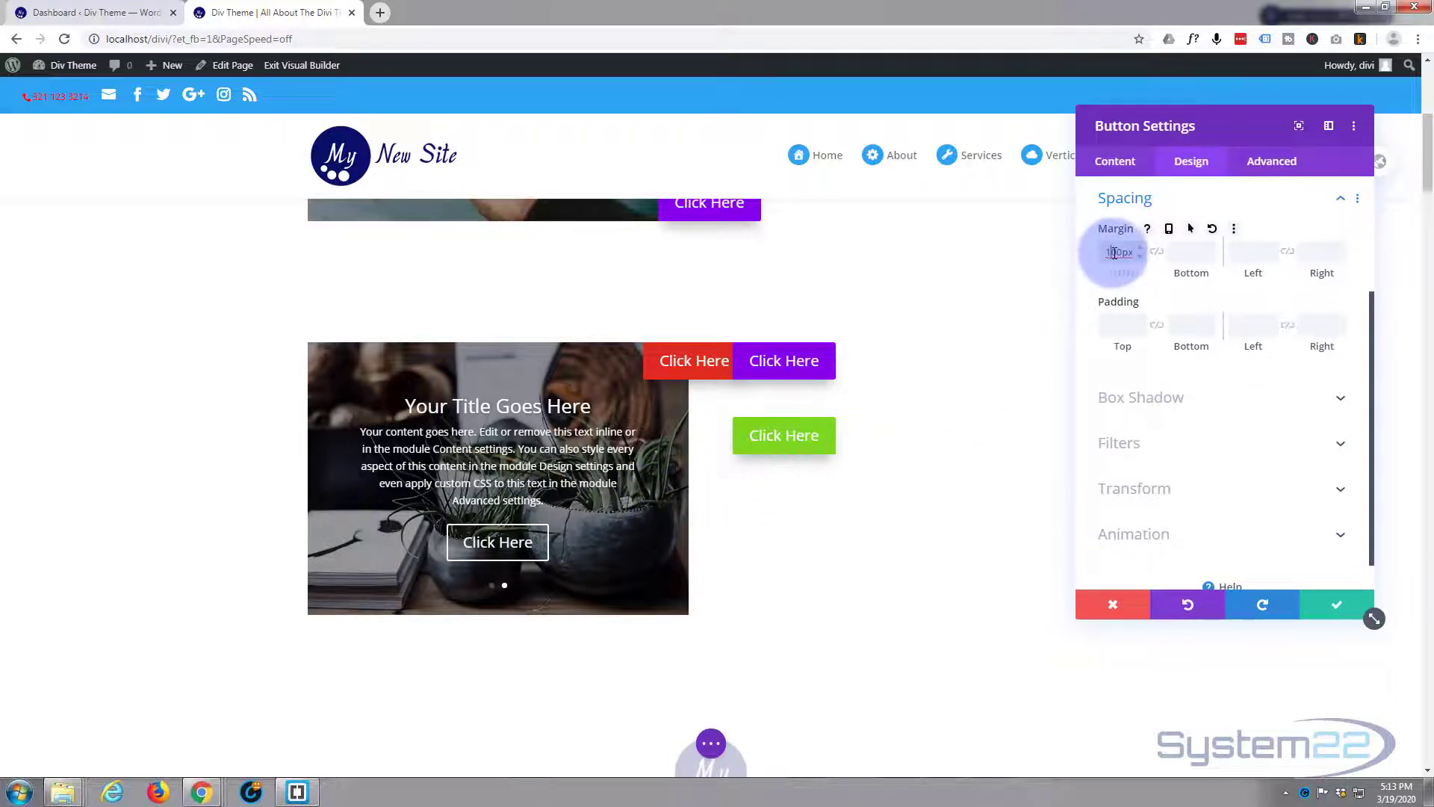
{"action": "type", "text": "150"}
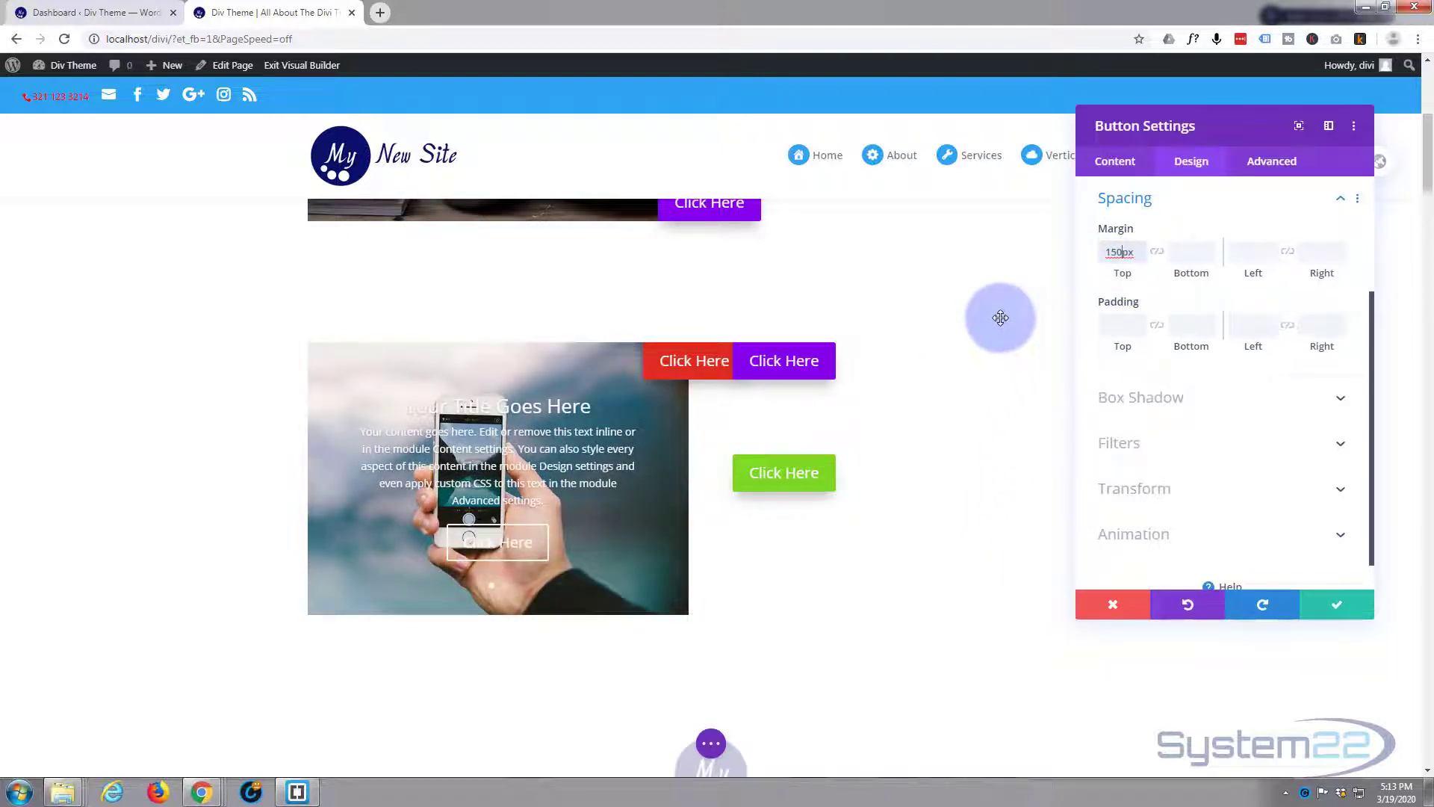
Step: Set the green button's left margin to -120px so it overlaps the slider's edge, and save the button settings
{"action": "left_click", "coordinate": [1254, 254]}
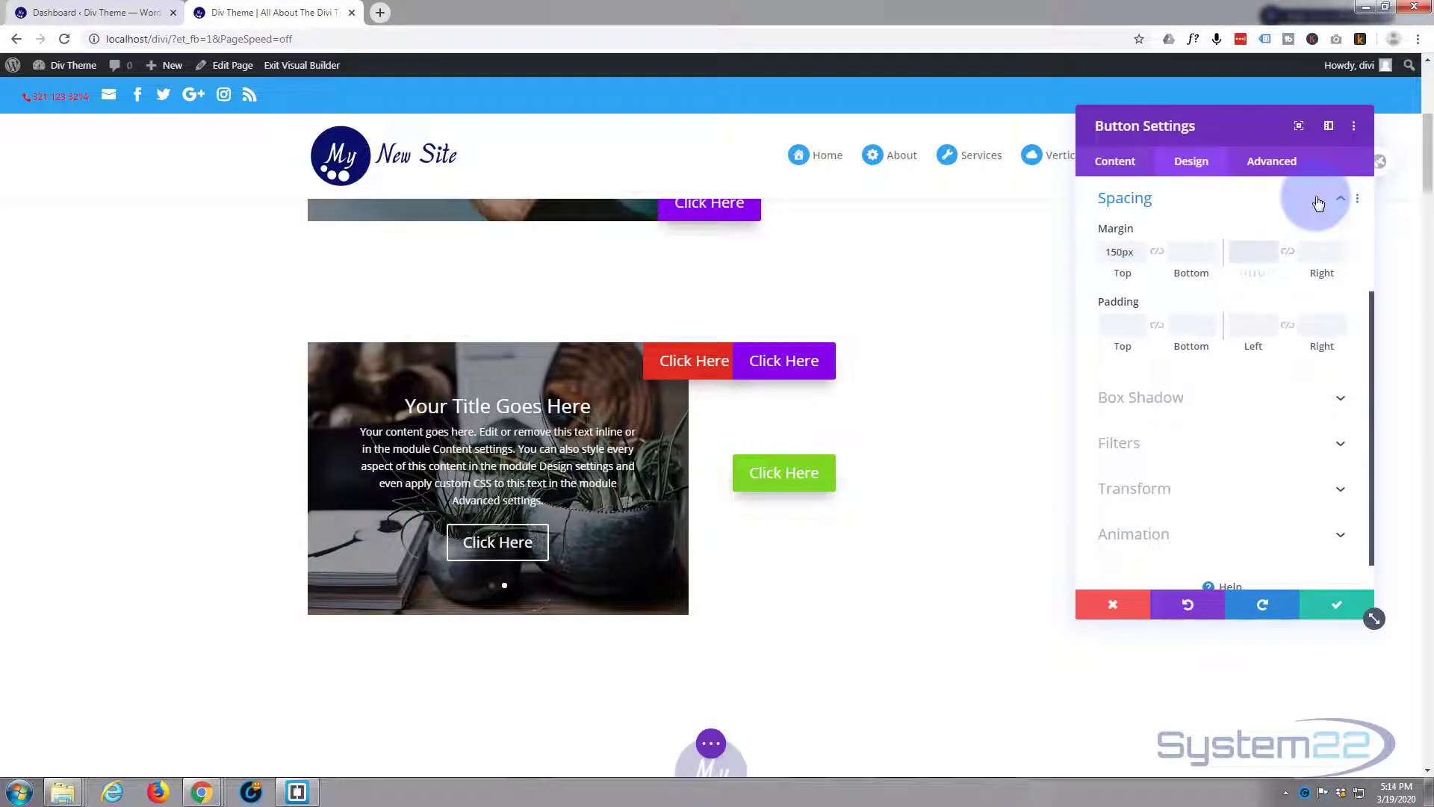
{"action": "type", "text": "-120px"}
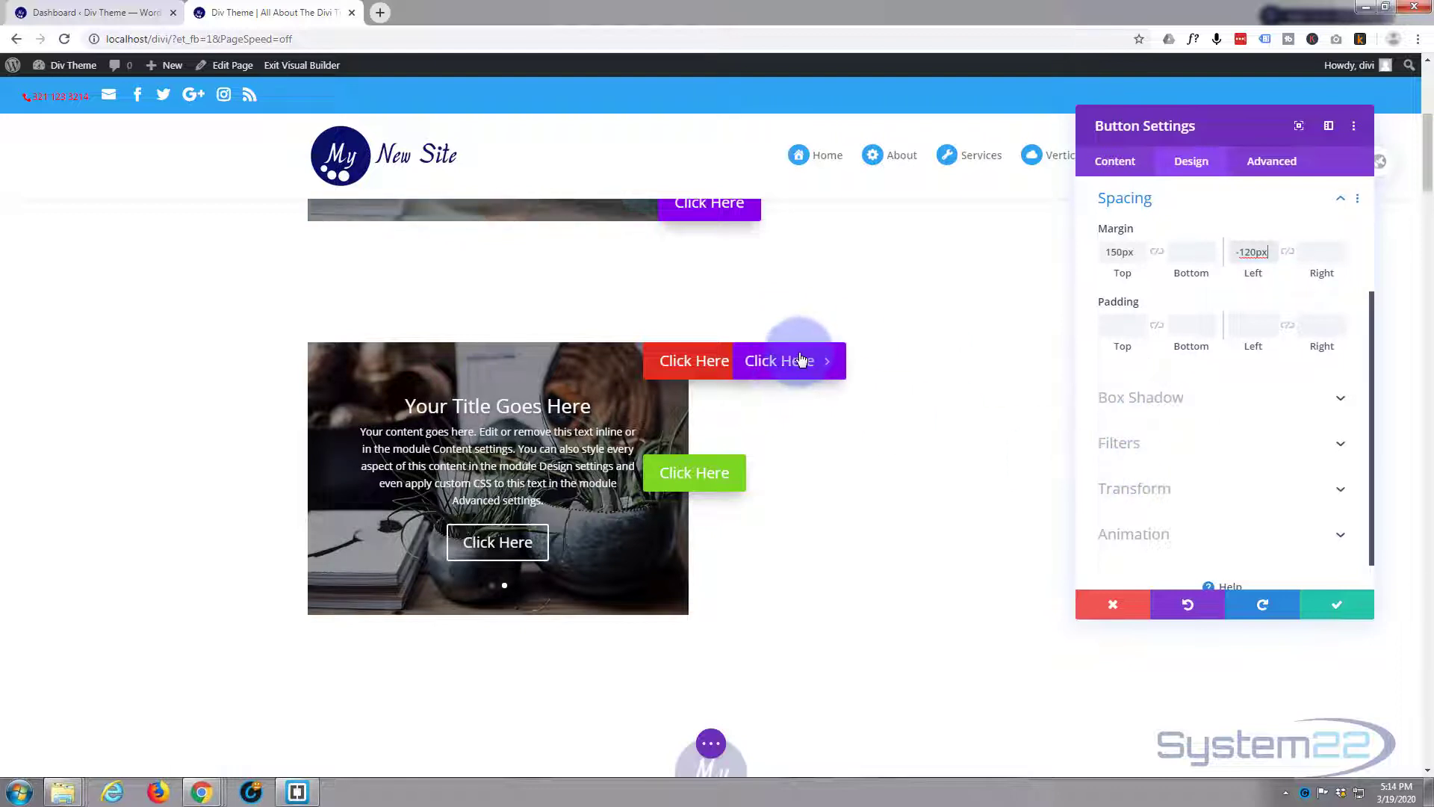
{"action": "left_click", "coordinate": [1337, 606]}
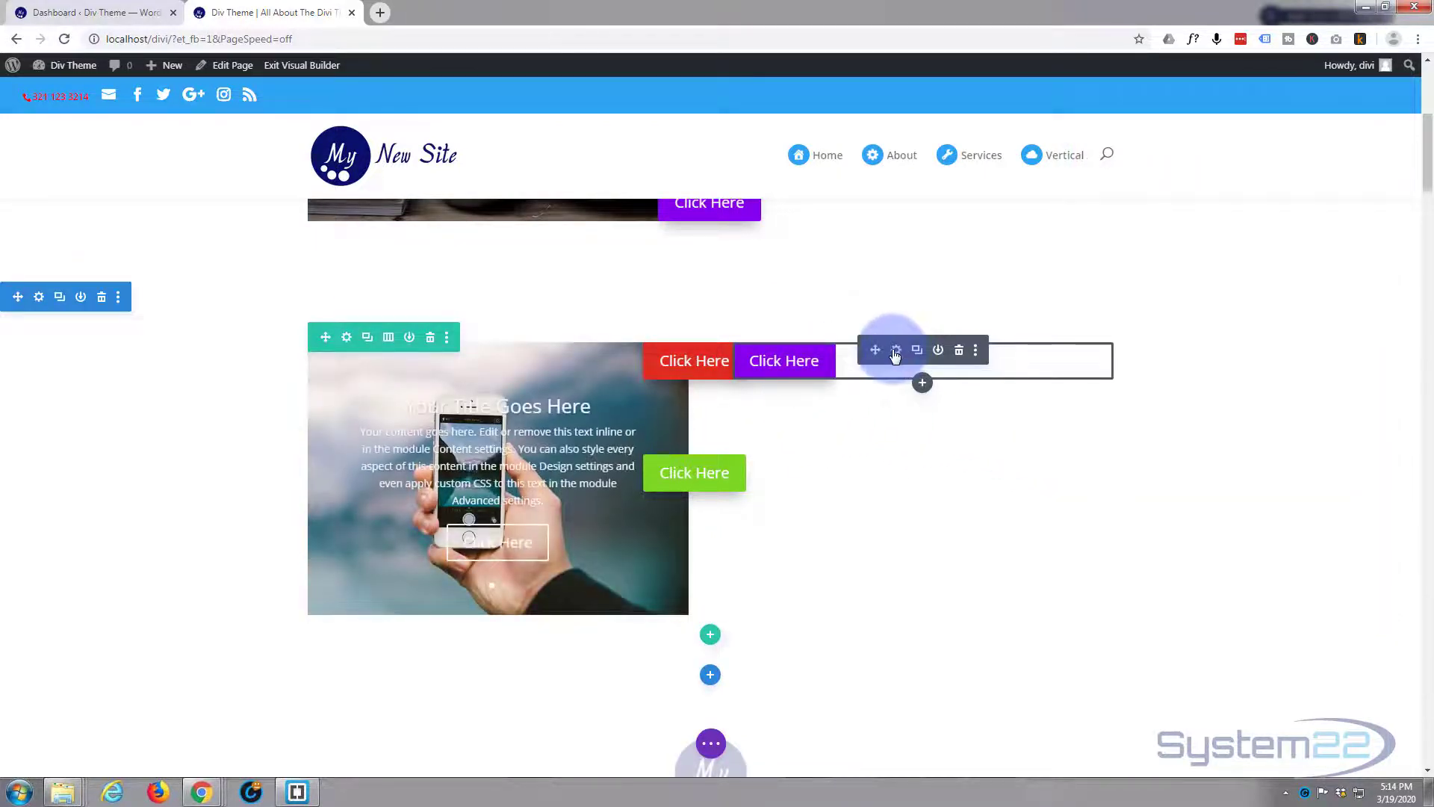
Step: Change the purple button's positioning to Absolute
{"action": "left_click", "coordinate": [896, 351]}
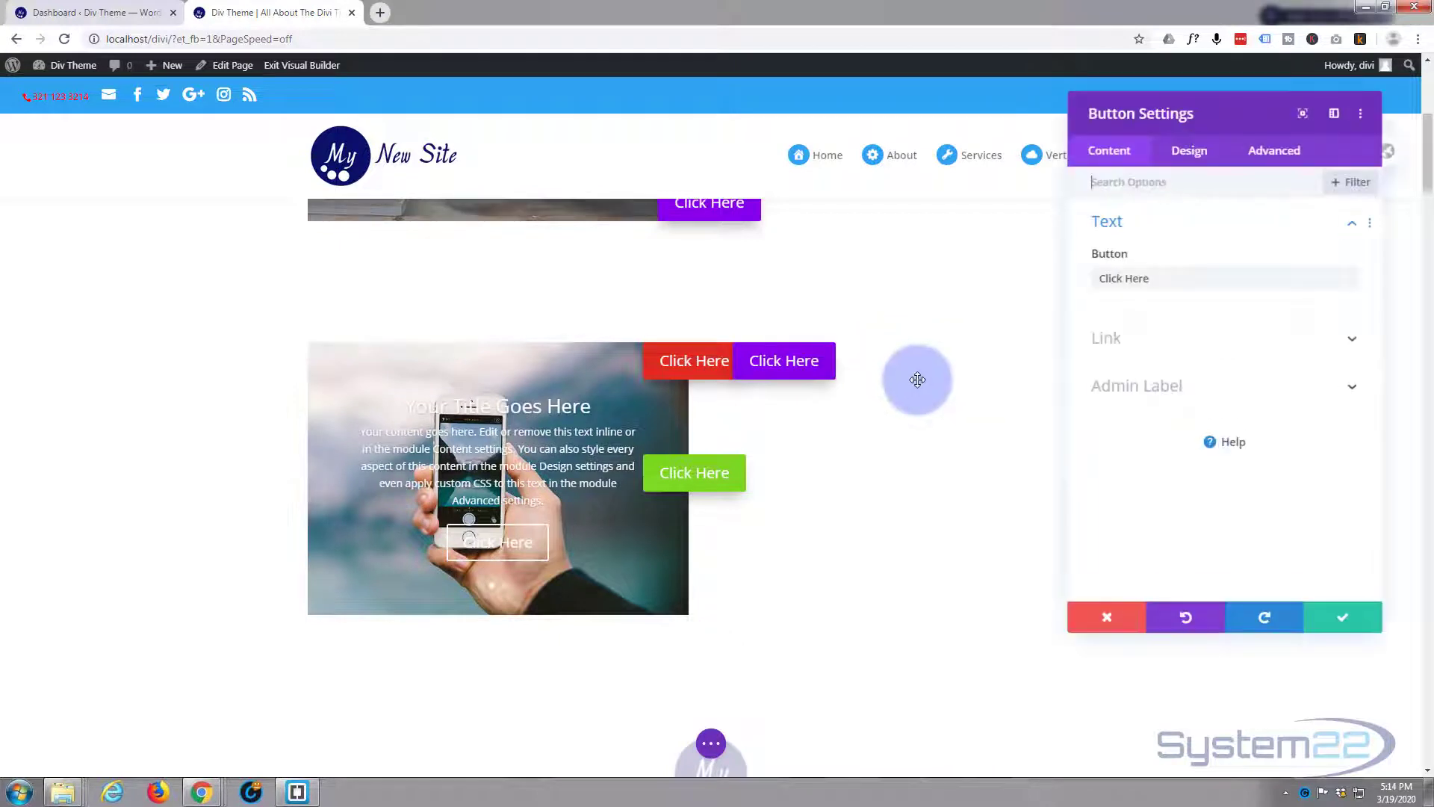
{"action": "left_click", "coordinate": [1274, 164]}
{"action": "left_click", "coordinate": [1204, 459]}
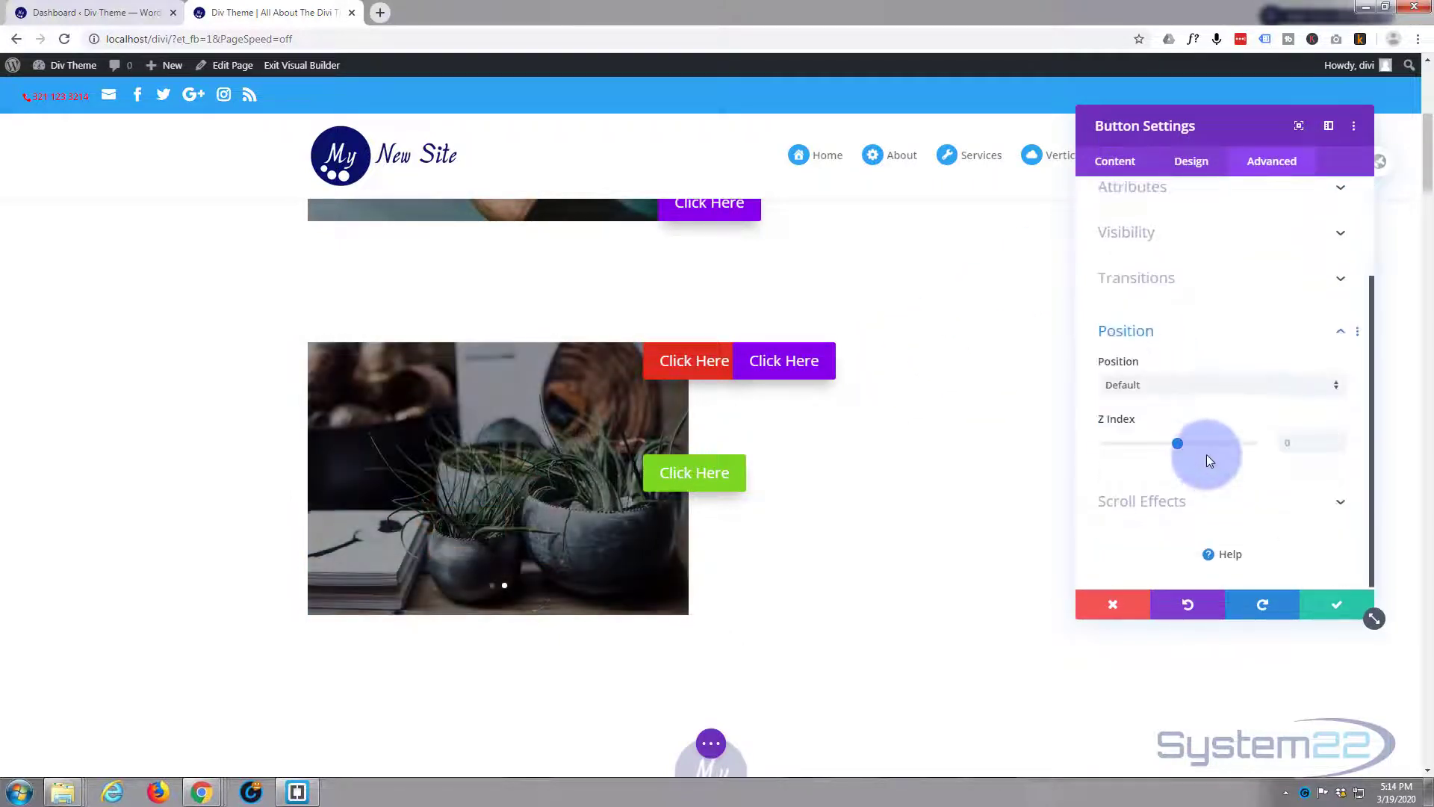
{"action": "left_click", "coordinate": [1204, 381]}
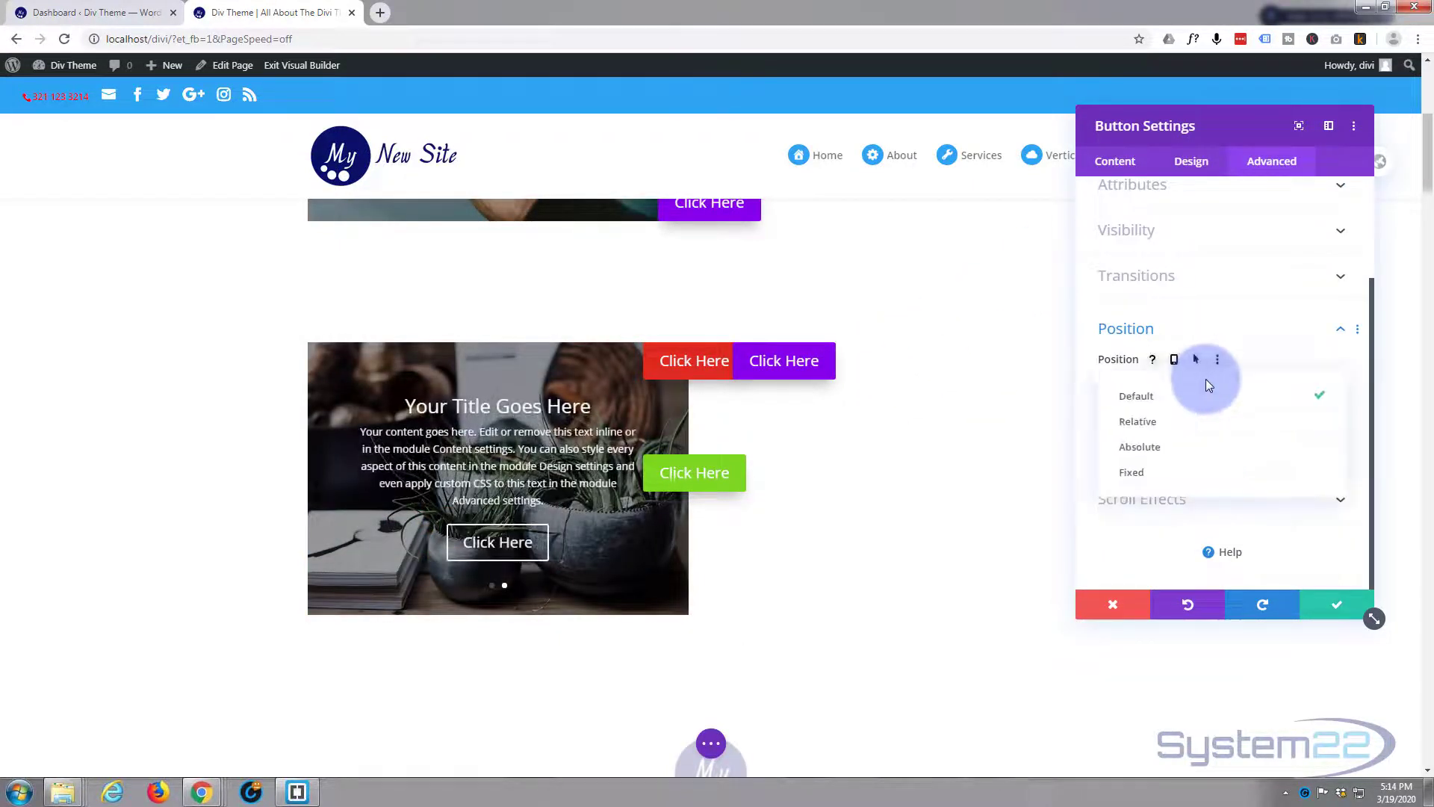
{"action": "left_click", "coordinate": [1181, 456]}
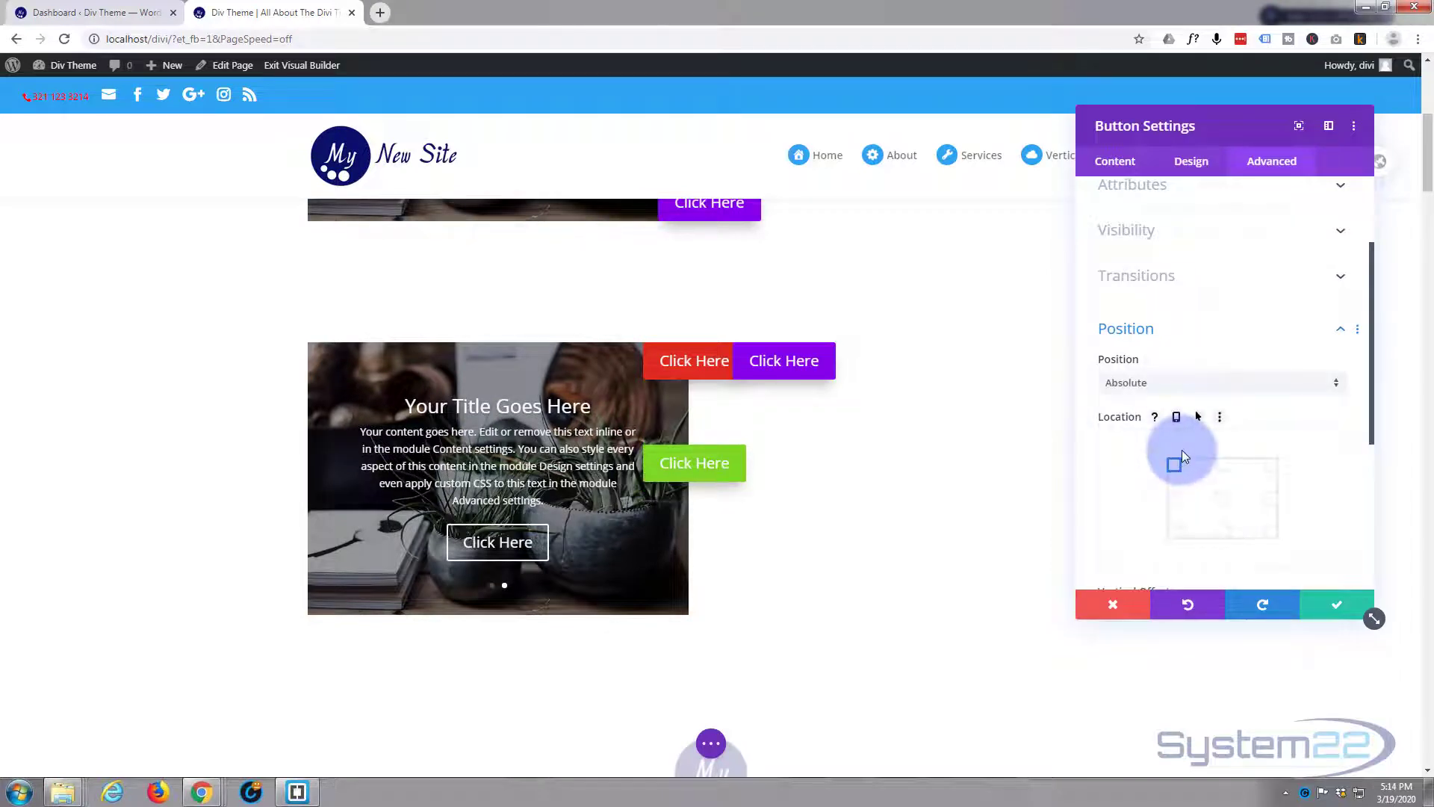
{"action": "left_click", "coordinate": [1175, 533]}
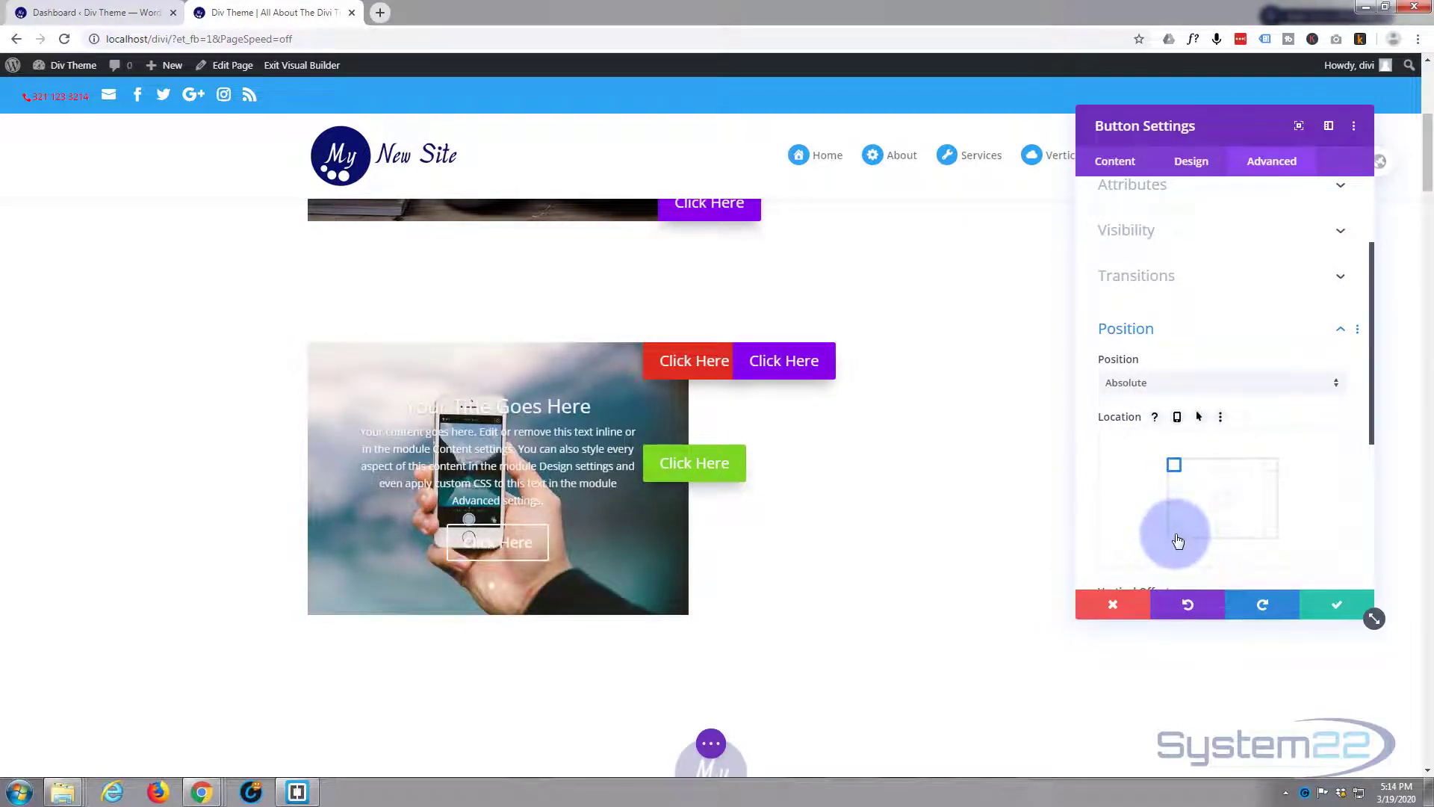
{"action": "left_click", "coordinate": [1173, 490]}
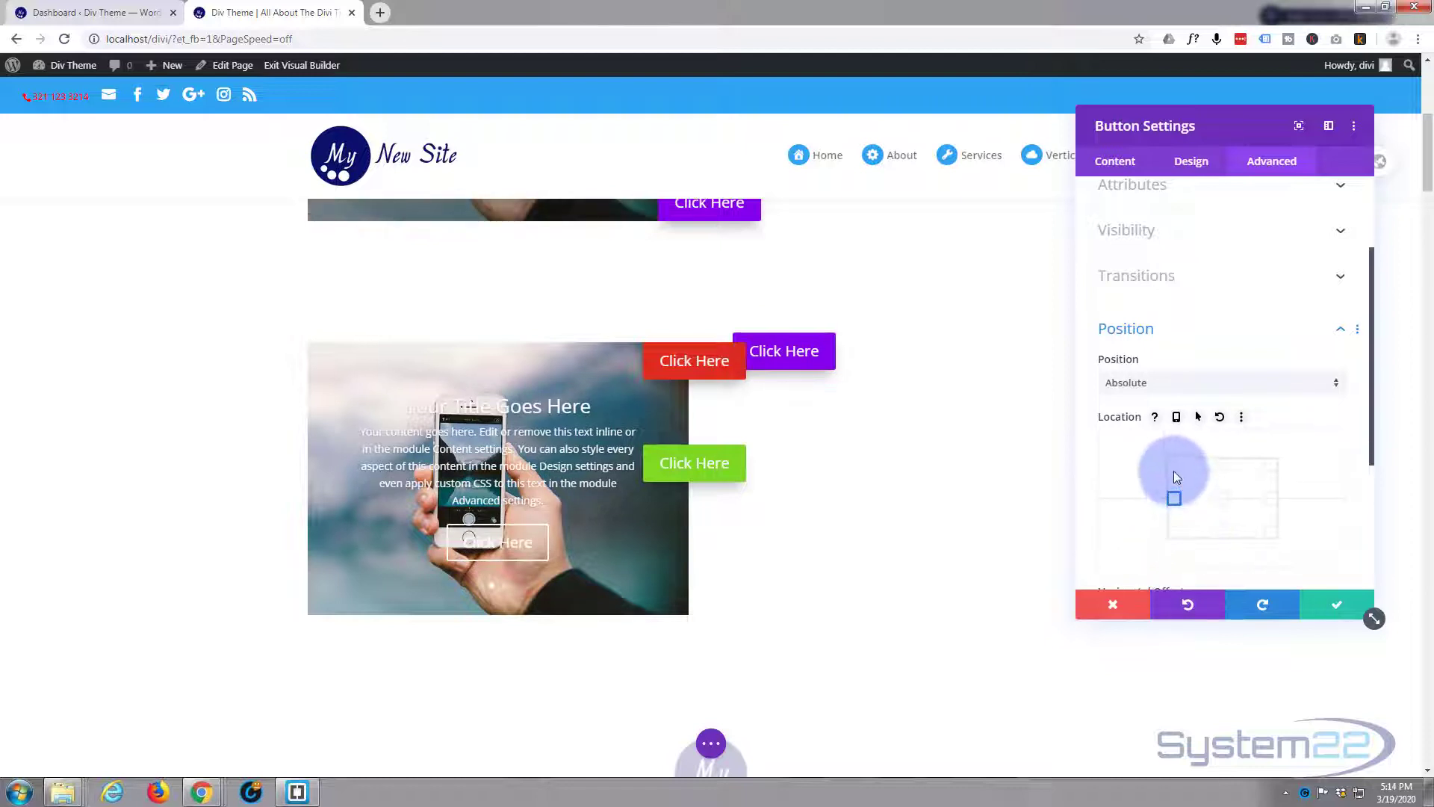
{"action": "left_click", "coordinate": [1171, 466]}
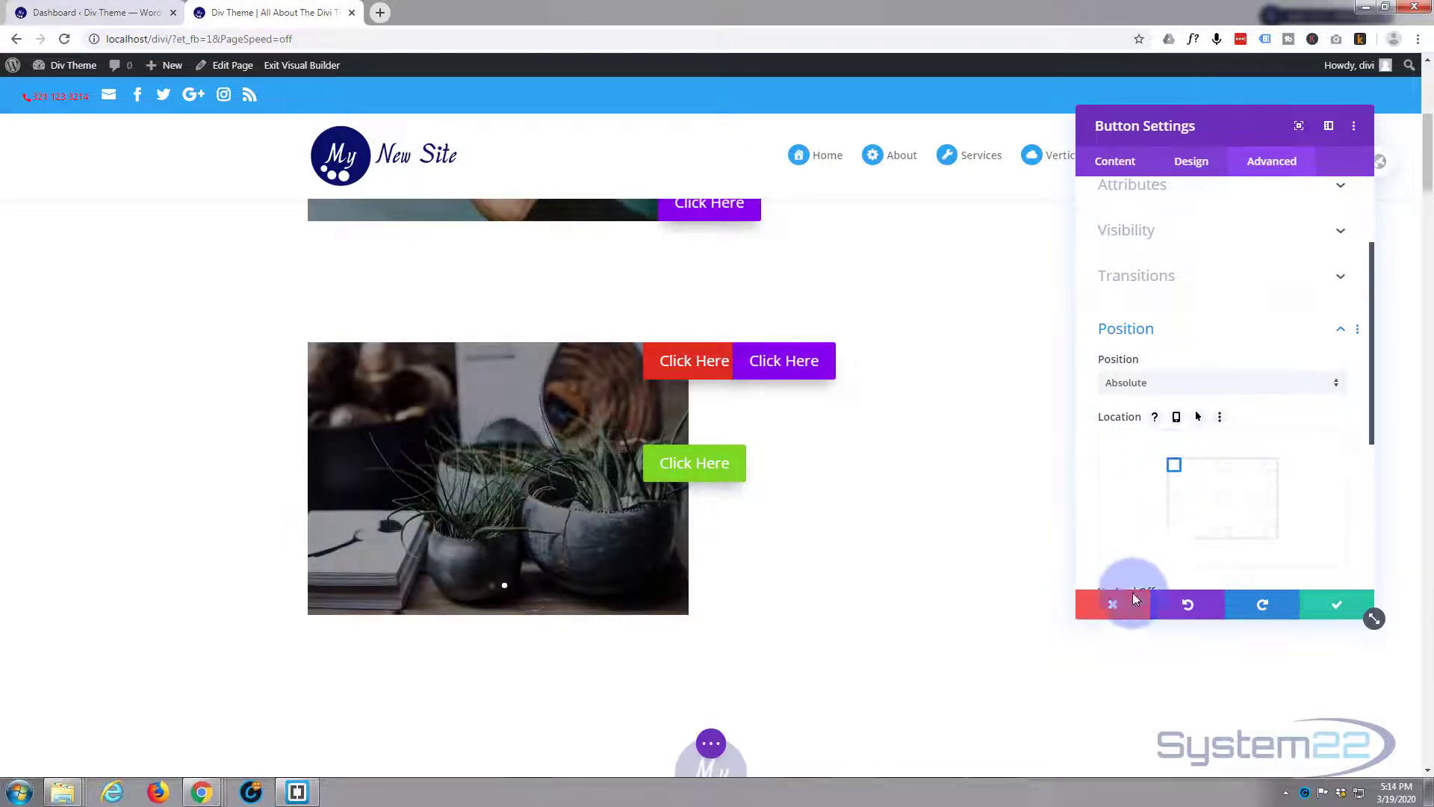
Step: Set the purple button's top margin to 320px and its left margin to -120px
{"action": "left_click", "coordinate": [1192, 161]}
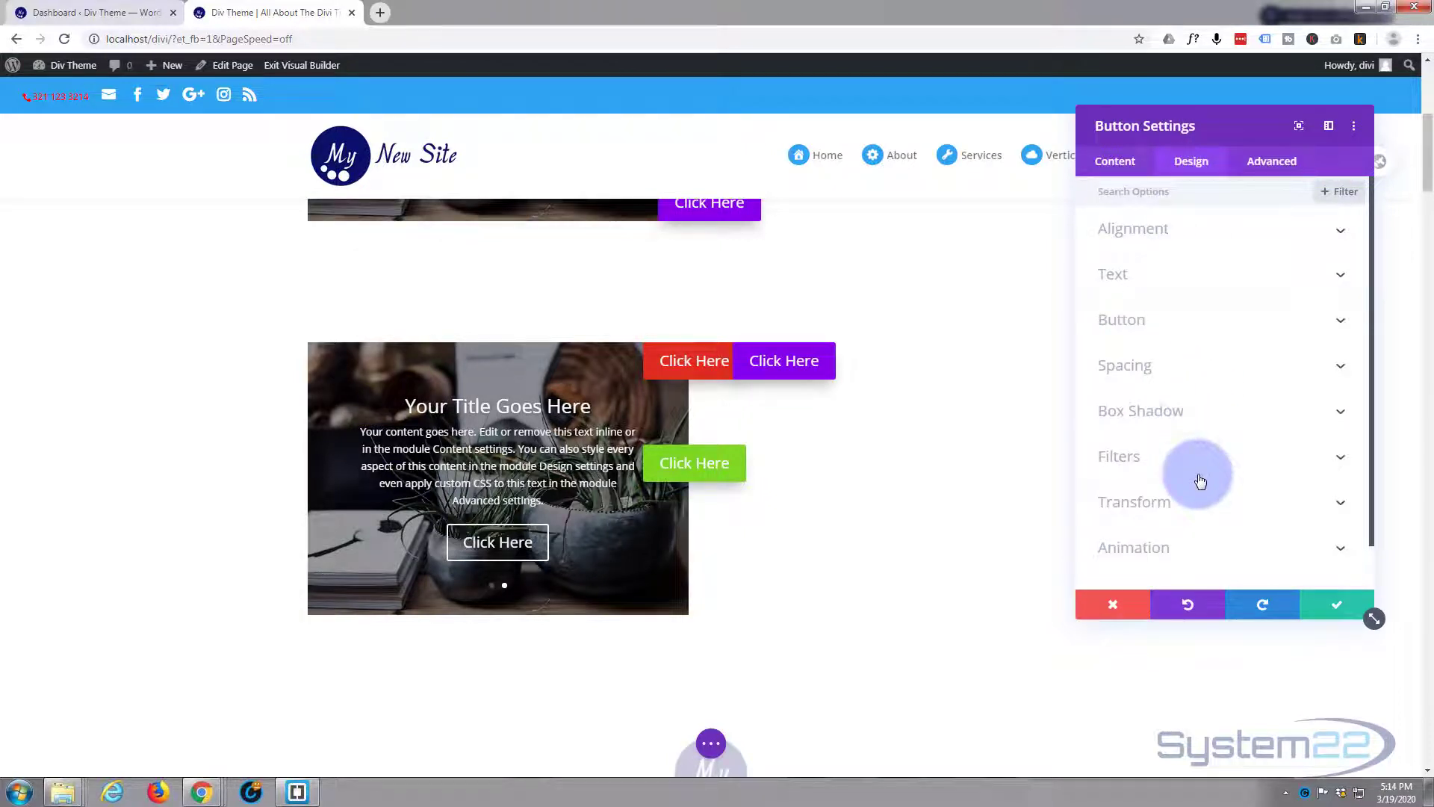
{"action": "left_click", "coordinate": [1200, 365]}
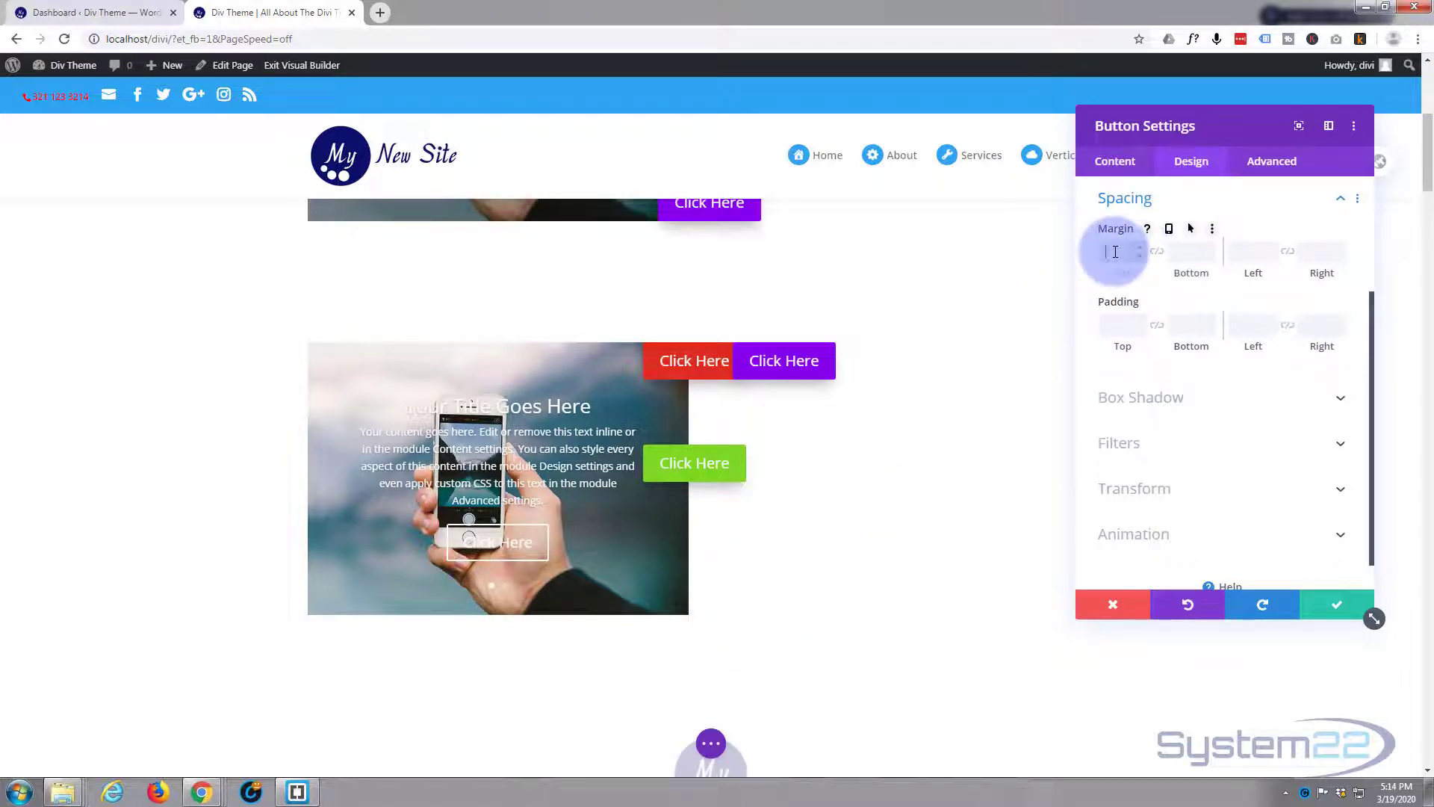
{"action": "type", "text": "0"}
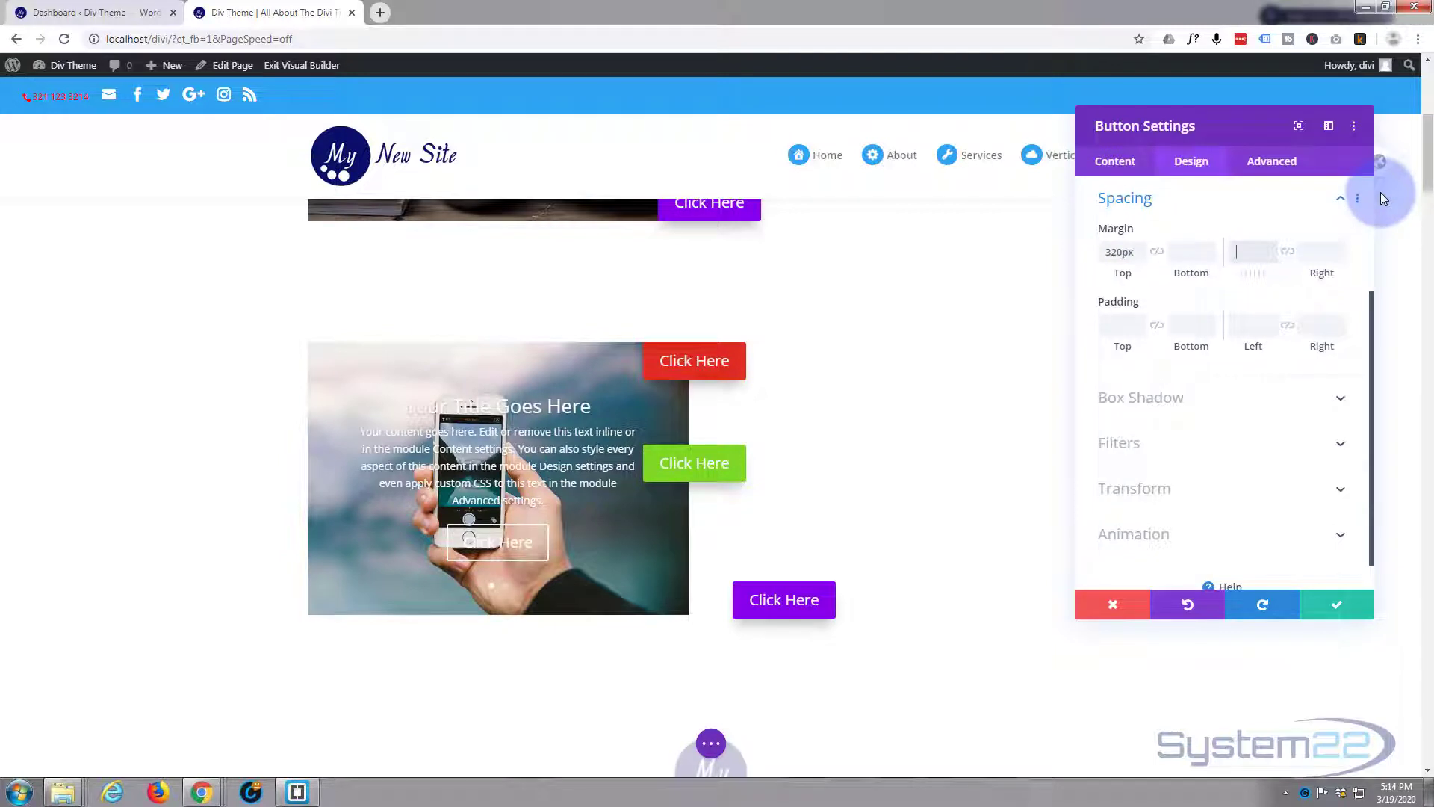
{"action": "type", "text": "-120"}
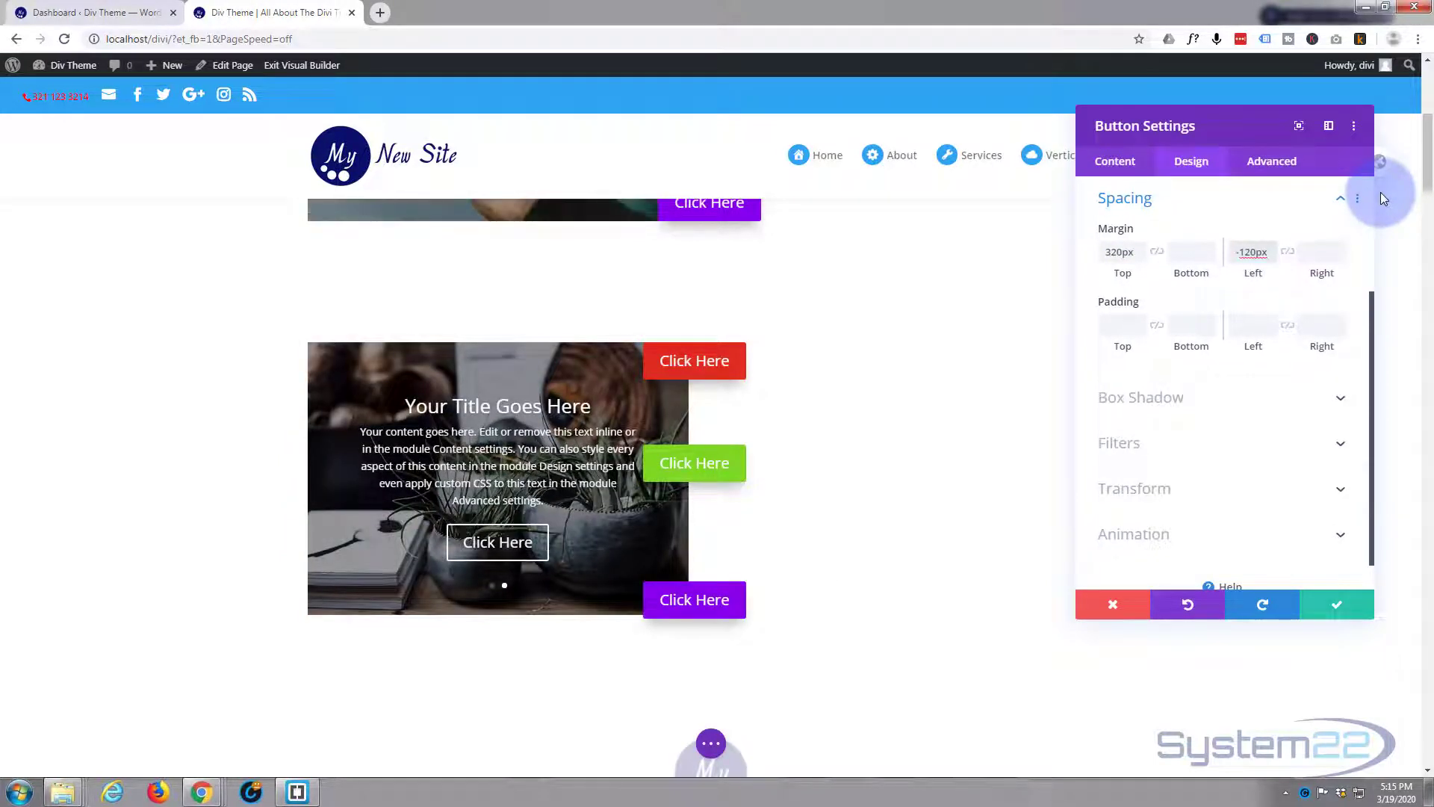
Step: Reduce the purple button's top margin to 314px to align it with the slider's lower edge, and save the settings
{"action": "left_click", "coordinate": [1125, 248]}
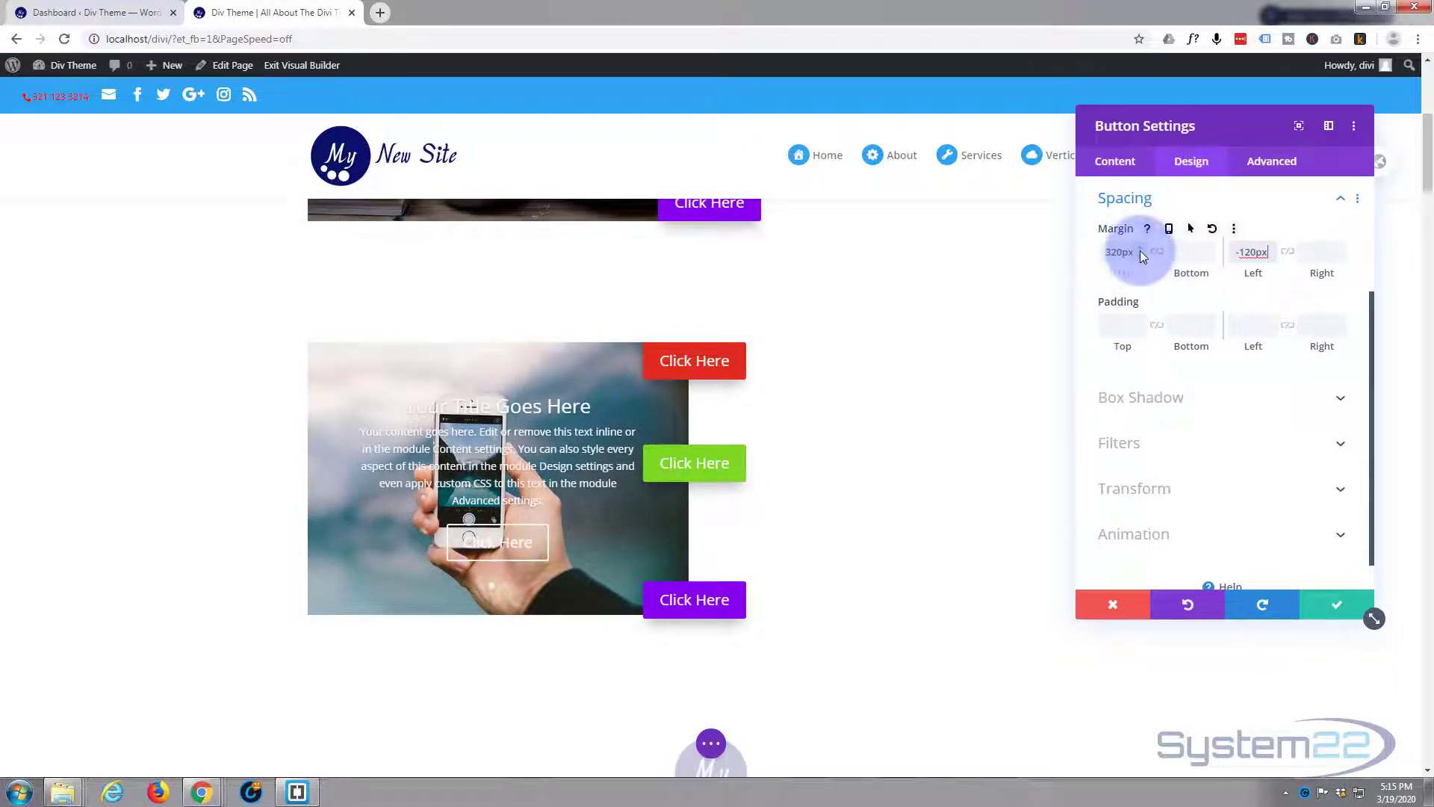
{"action": "left_click", "coordinate": [1141, 257]}
{"action": "double_click", "coordinate": [1140, 255]}
{"action": "left_click", "coordinate": [1140, 257]}
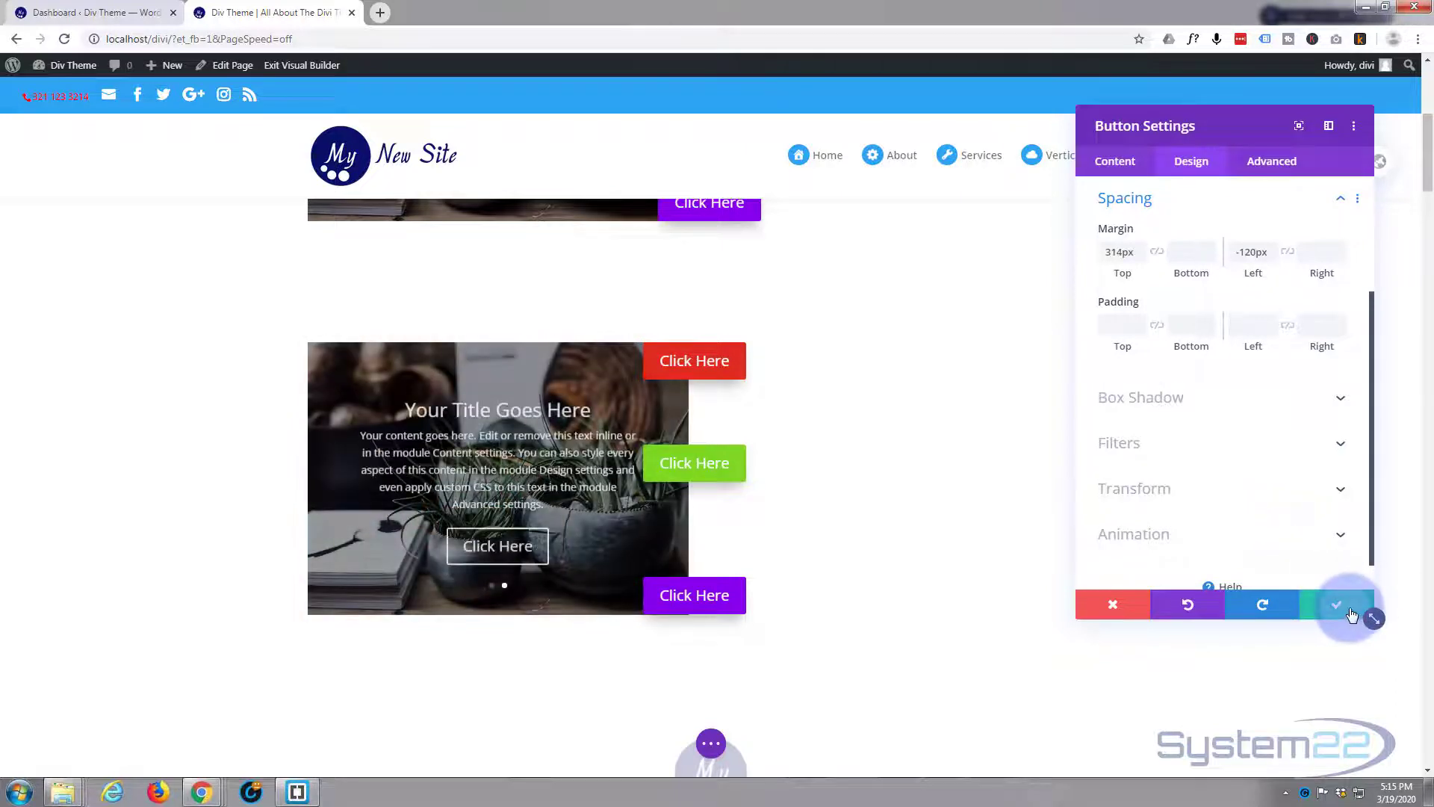
{"action": "left_click", "coordinate": [1337, 605]}
Step: Increase the green button's top margin to 166px to centre it between the red and purple buttons
{"action": "left_click", "coordinate": [670, 455]}
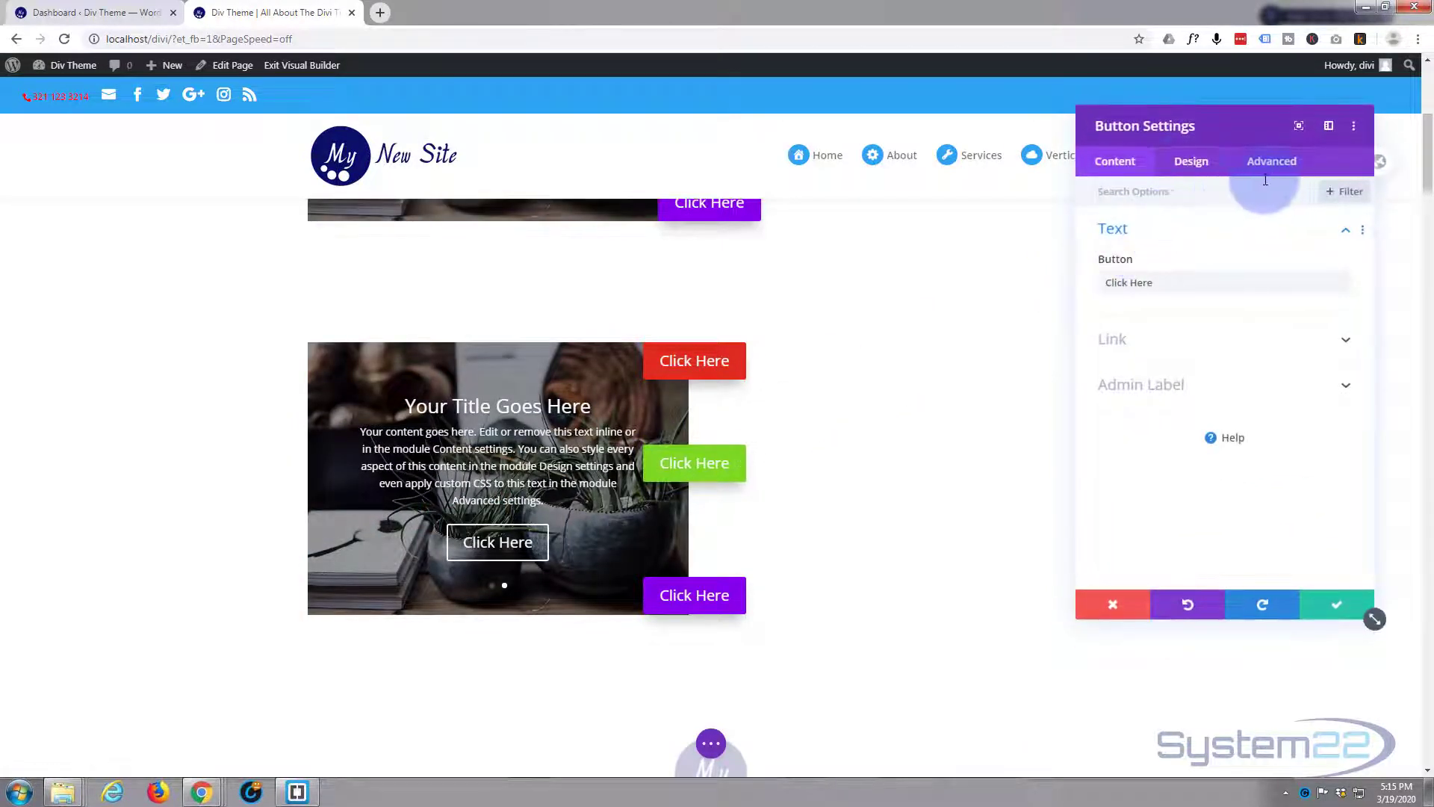
{"action": "left_click", "coordinate": [1192, 161]}
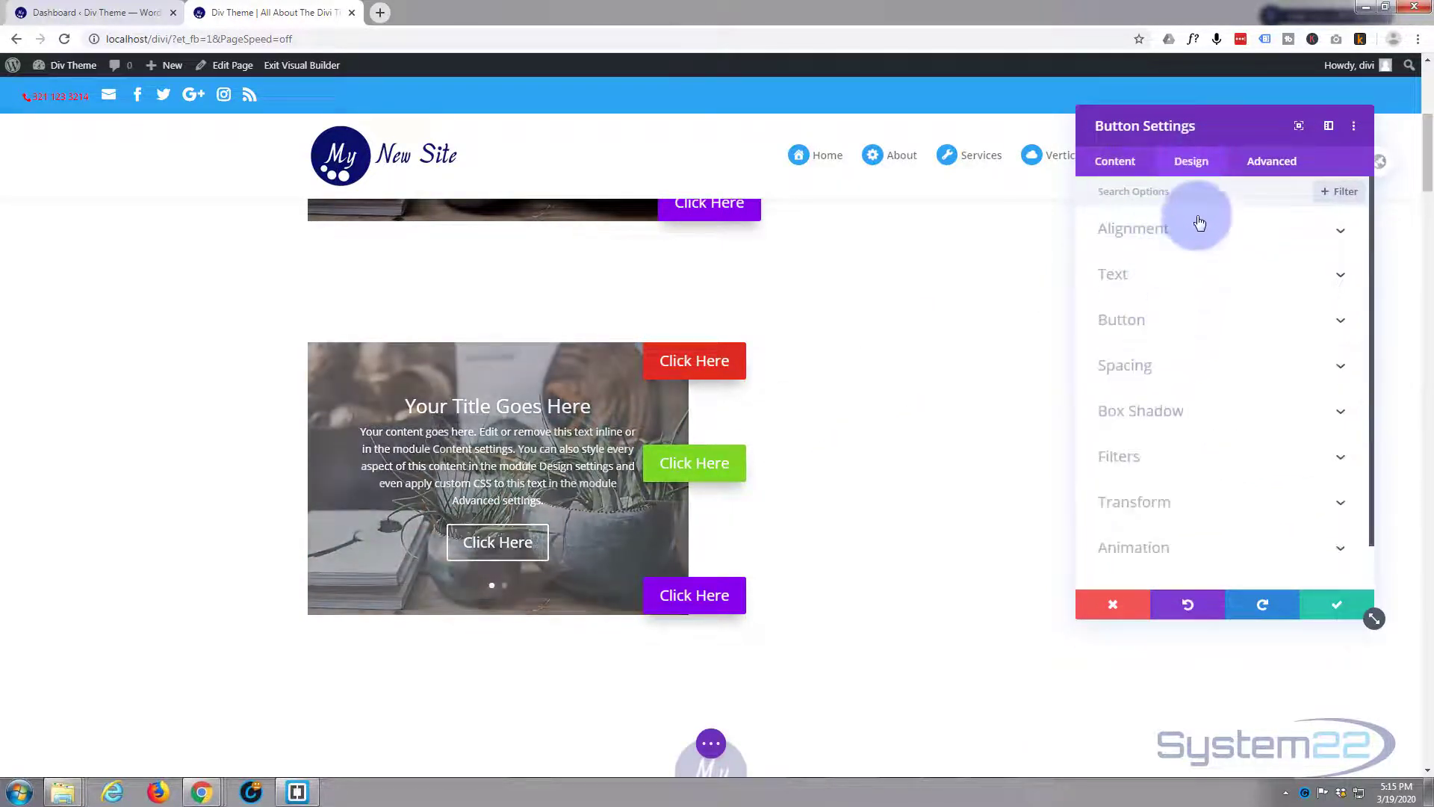
{"action": "left_click", "coordinate": [1195, 381]}
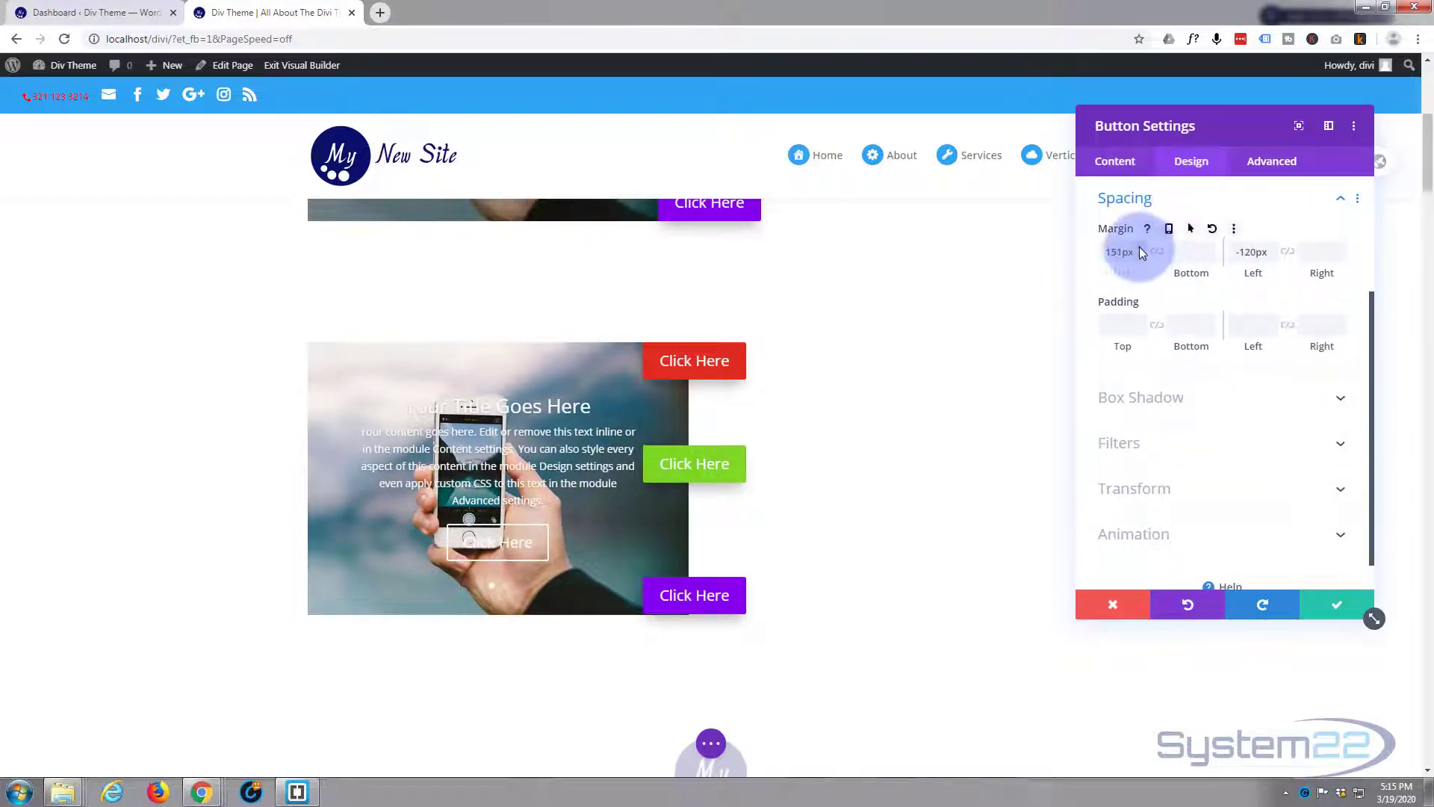
{"action": "key", "text": "Up"}
{"action": "key", "text": "Up"}
{"action": "key", "text": "Up"}
{"action": "key", "text": "Up"}
{"action": "key", "text": "Up"}
{"action": "key", "text": "Up"}
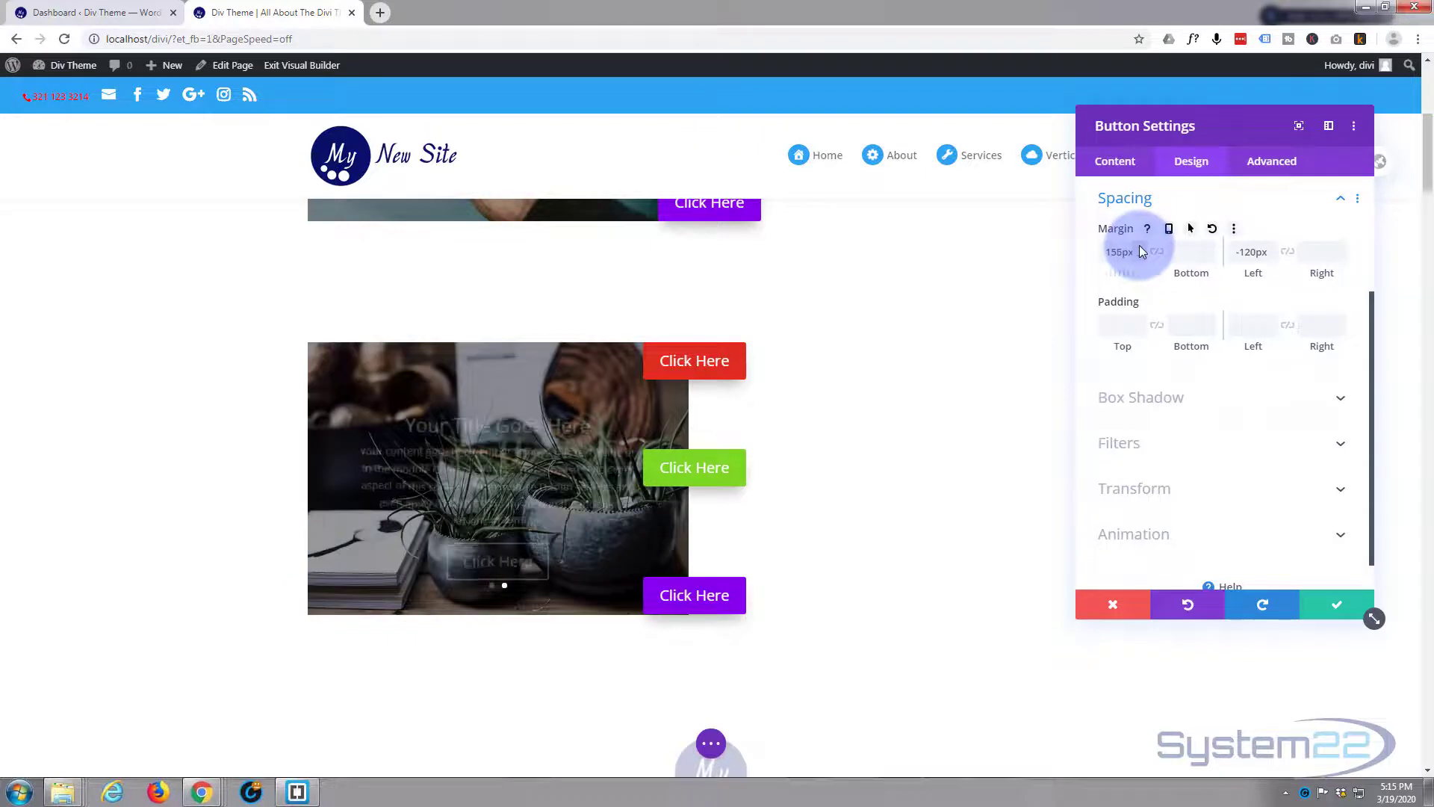
{"action": "key", "text": "Up"}
{"action": "key", "text": "Up"}
{"action": "key", "text": "Up"}
{"action": "key", "text": "Up"}
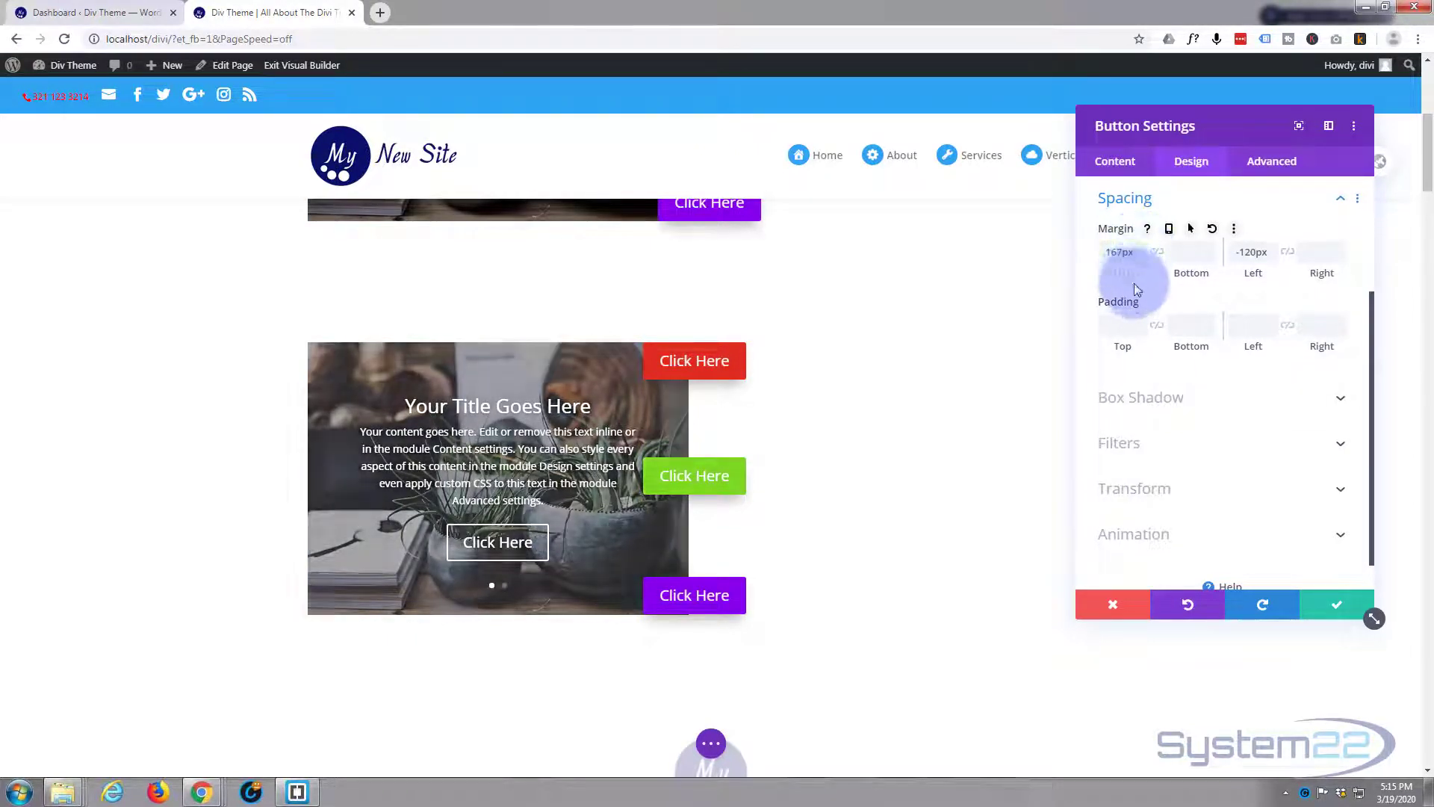
{"action": "key", "text": "Down"}
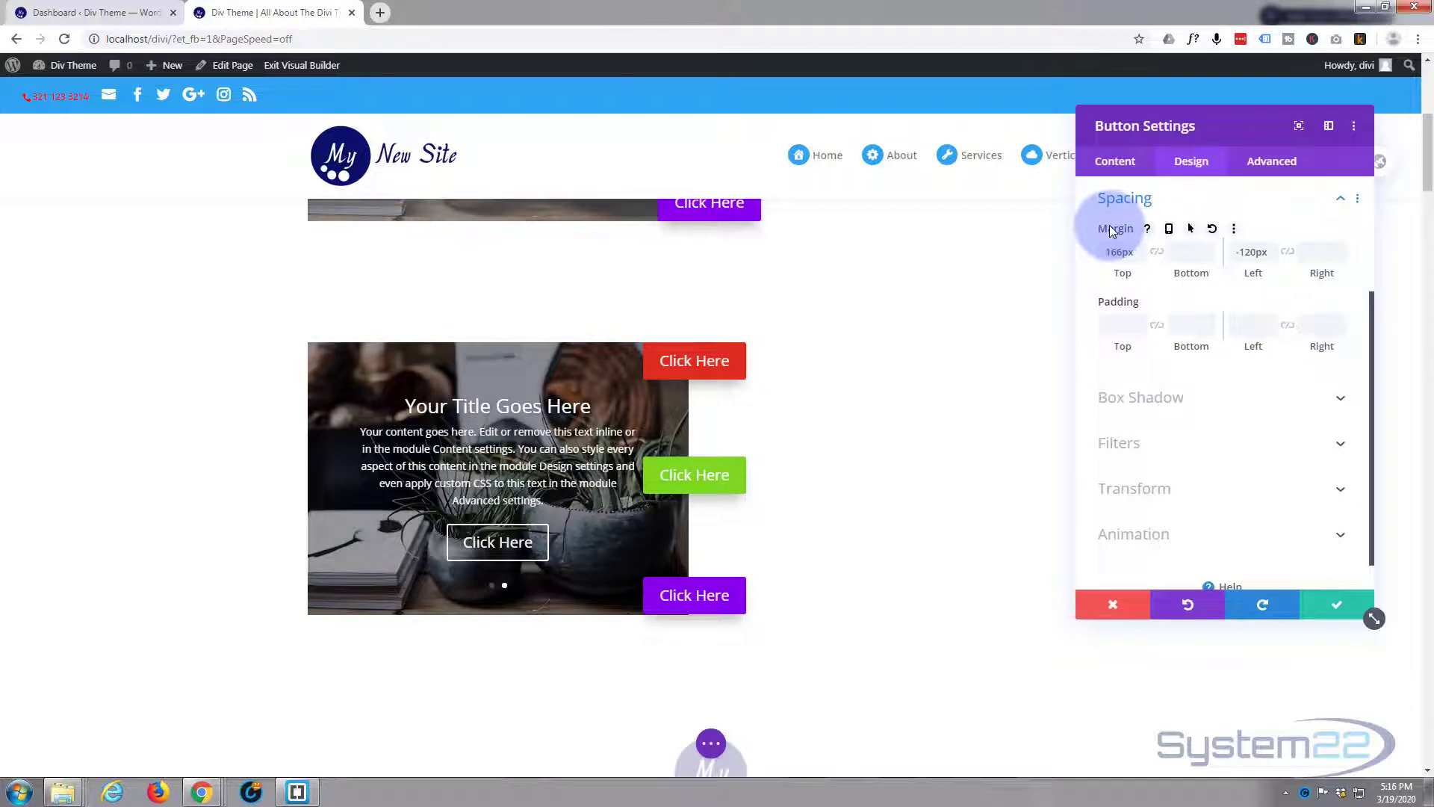
Step: Set the green button's tablet top and left margins to 0px
{"action": "left_click", "coordinate": [1170, 230]}
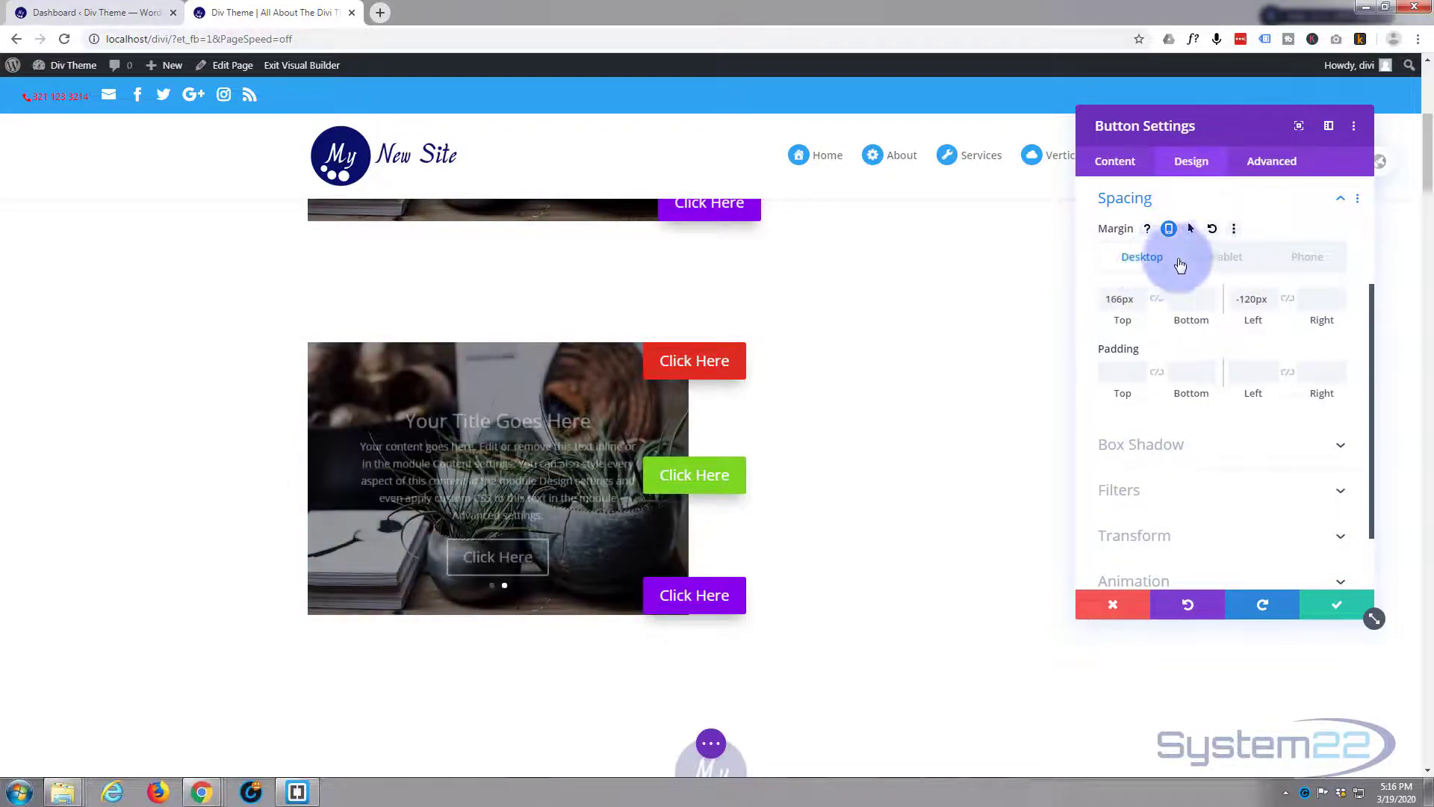
{"action": "left_click", "coordinate": [1230, 257]}
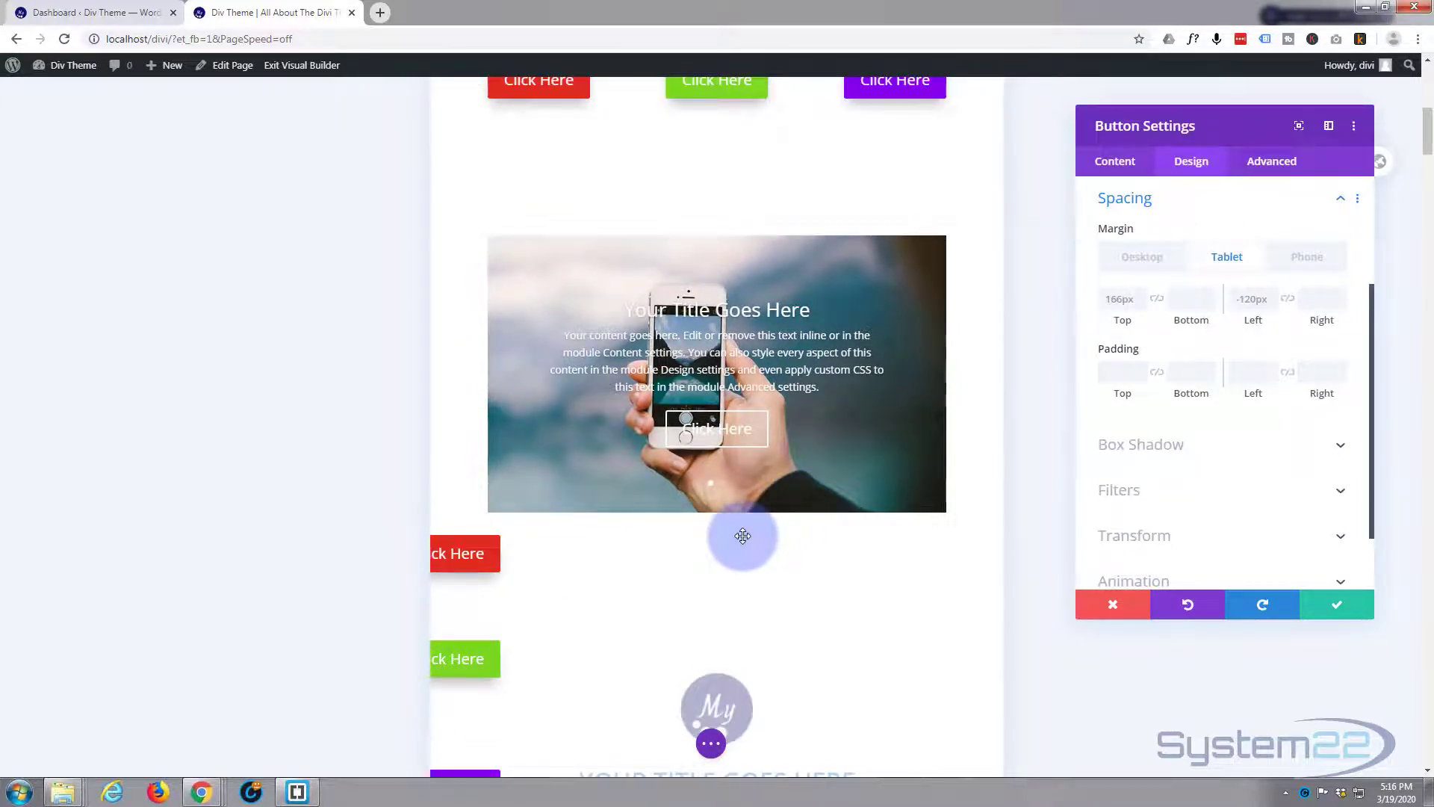
{"action": "scroll", "coordinate": [743, 536], "scroll_direction": "down", "scroll_amount": 1}
{"action": "left_click", "coordinate": [1106, 290]}
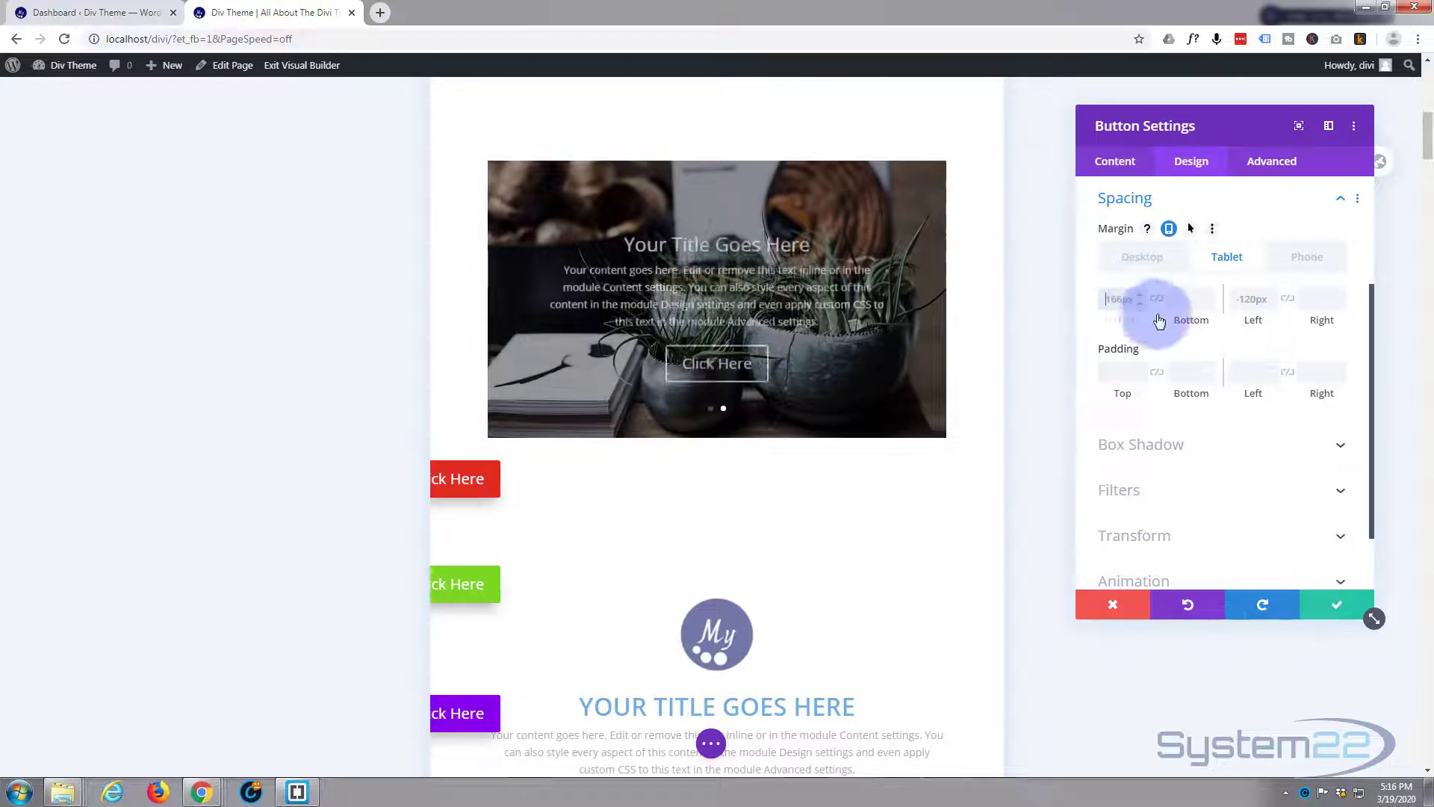
{"action": "left_click", "coordinate": [1131, 297]}
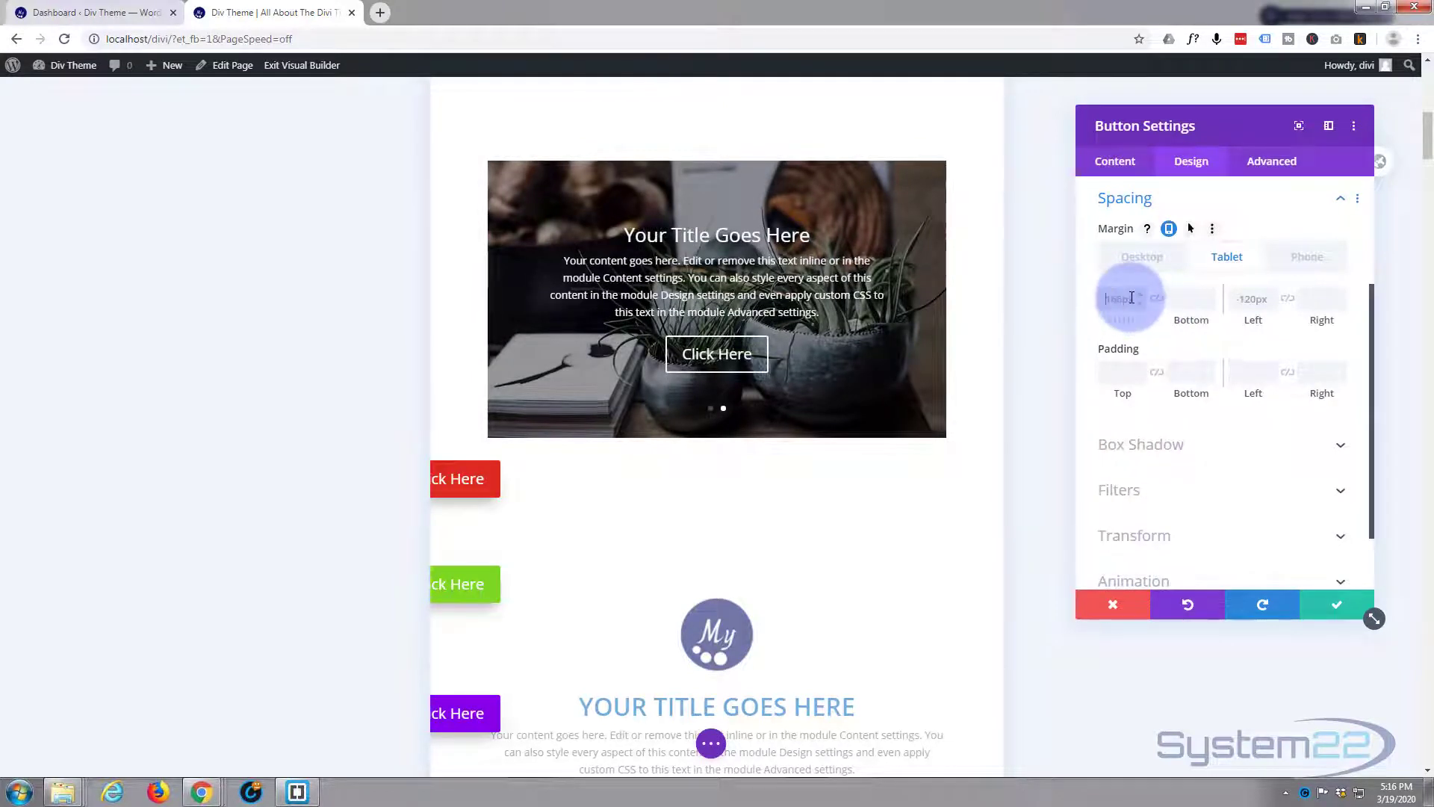
{"action": "type", "text": "0"}
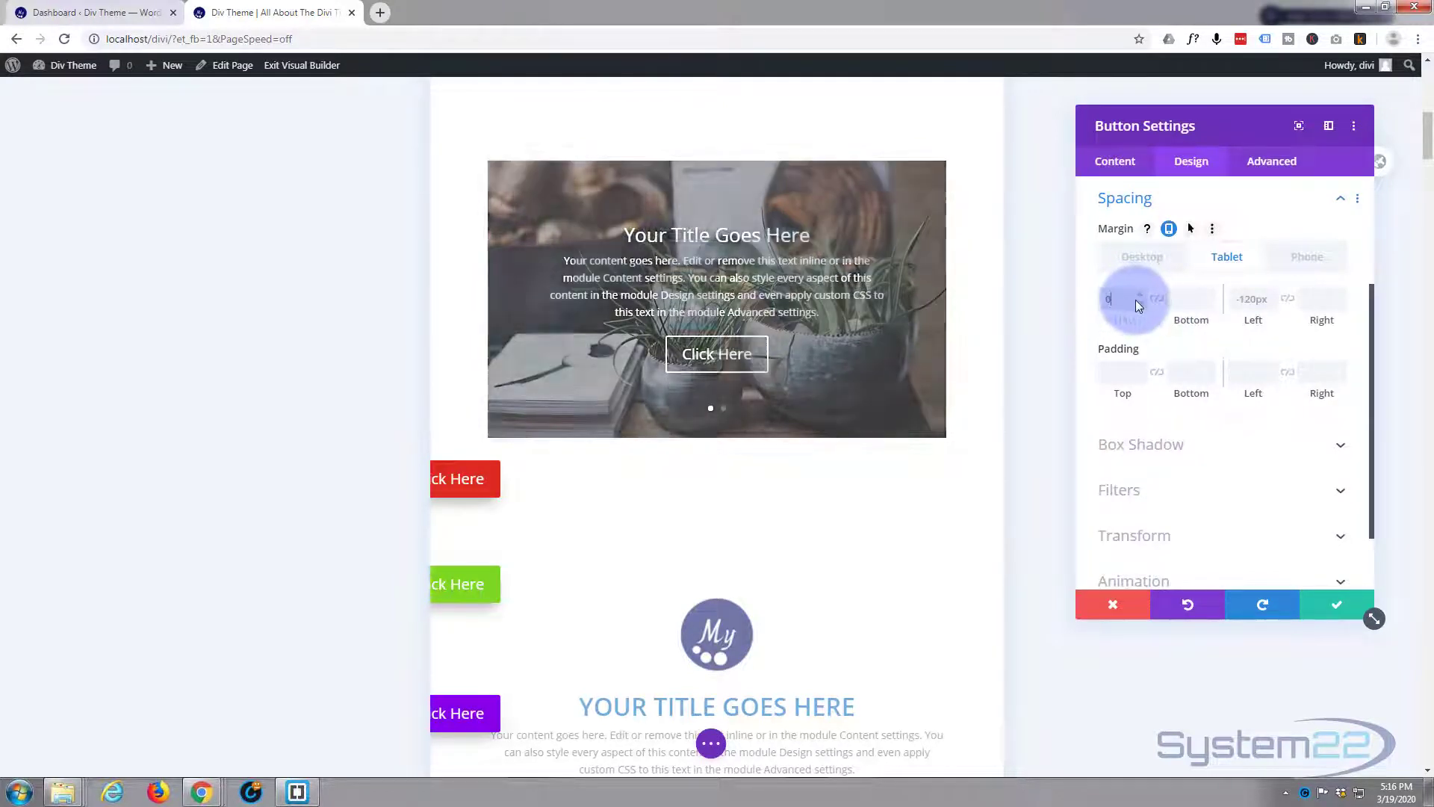
{"action": "left_click", "coordinate": [1221, 301]}
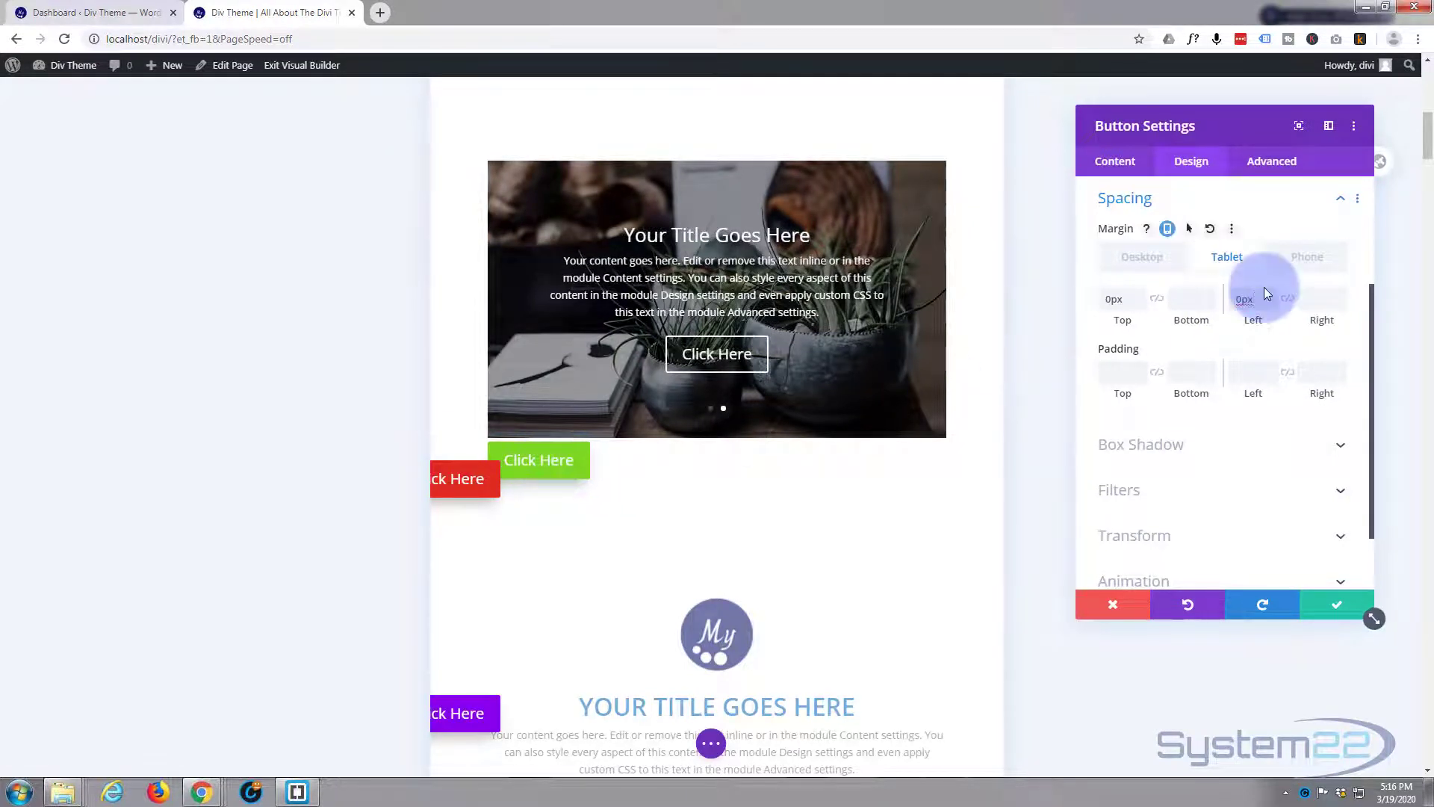
Step: Move the green button's absolute location to top centre for tablet
{"action": "left_click", "coordinate": [1274, 161]}
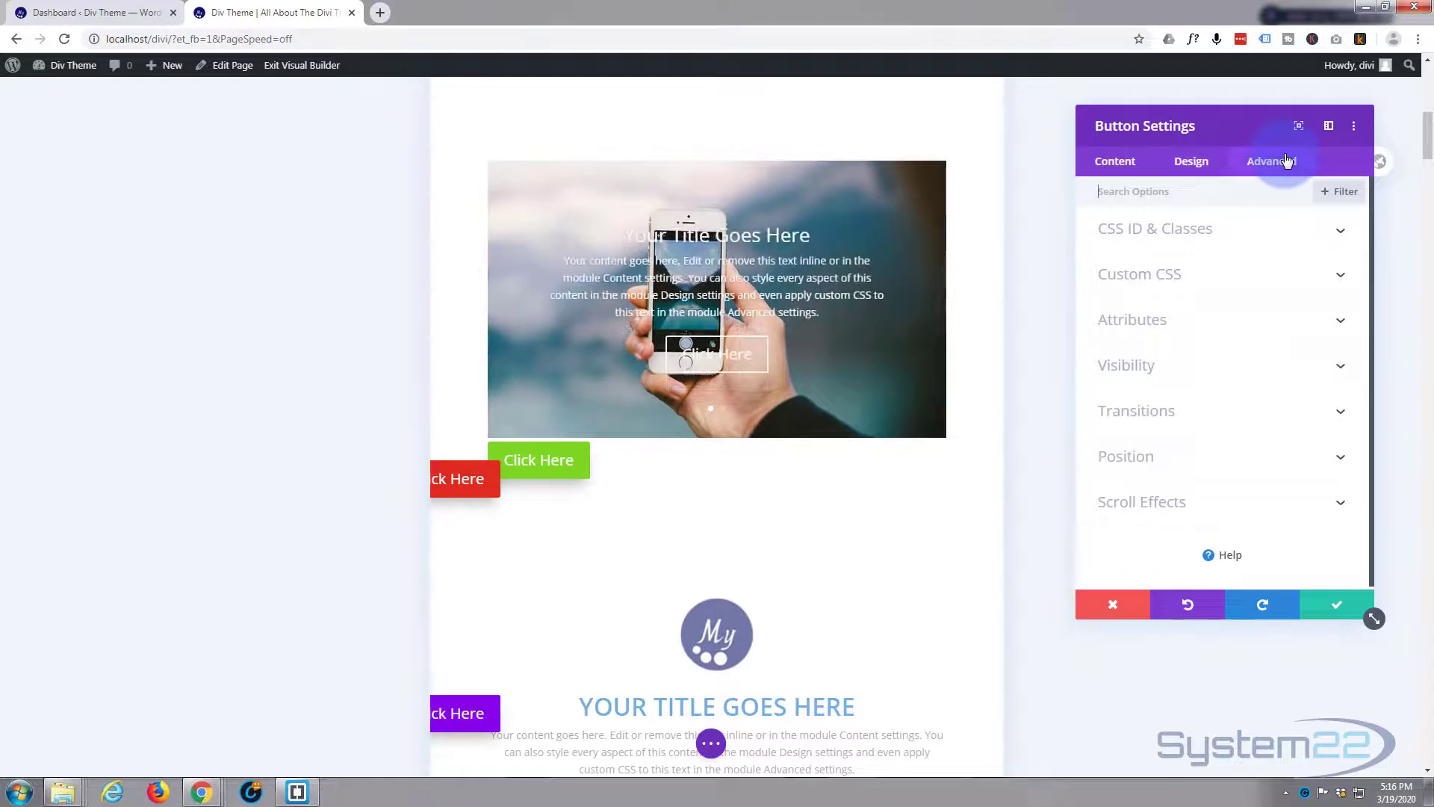
{"action": "left_click", "coordinate": [1204, 466]}
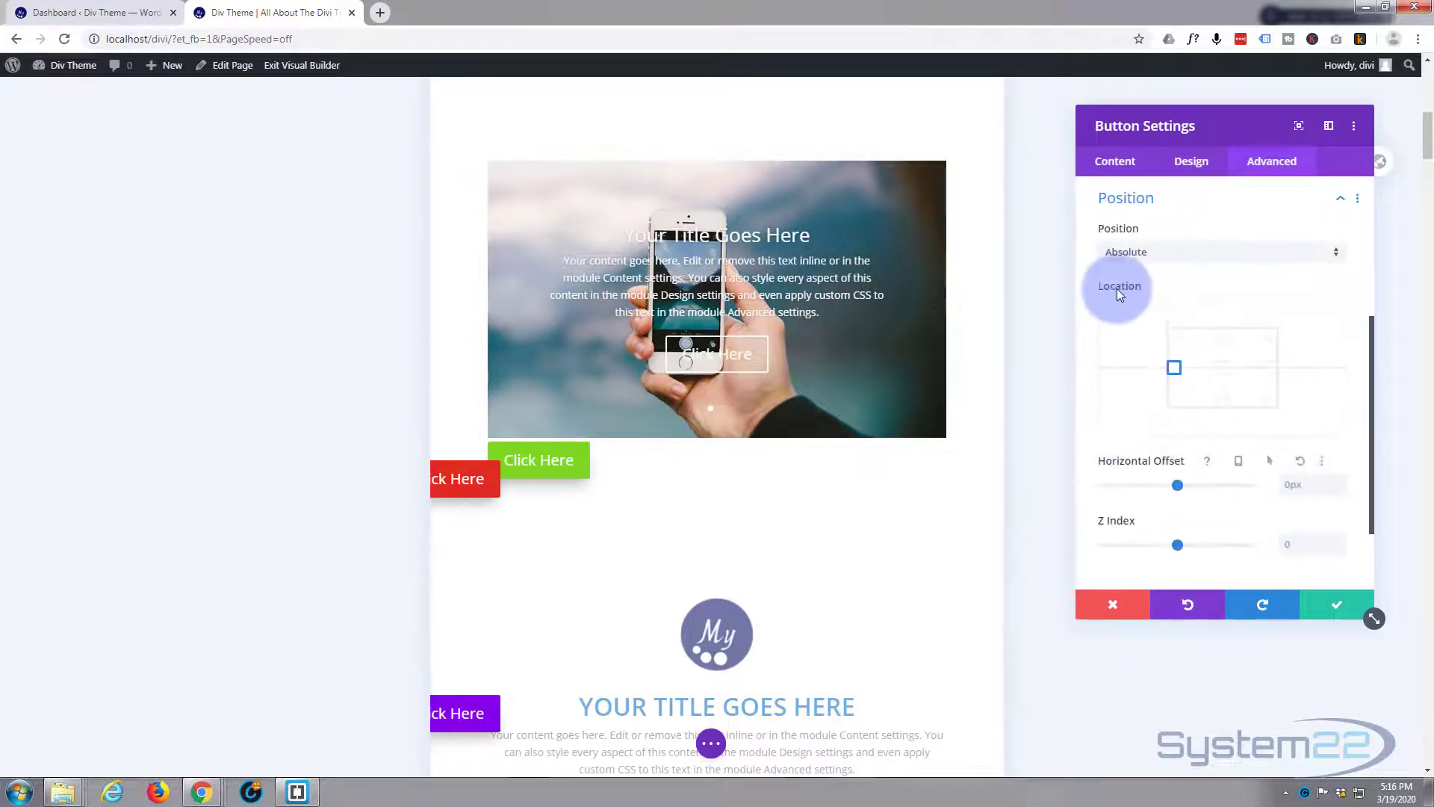
{"action": "mouse_move", "coordinate": [1112, 231]}
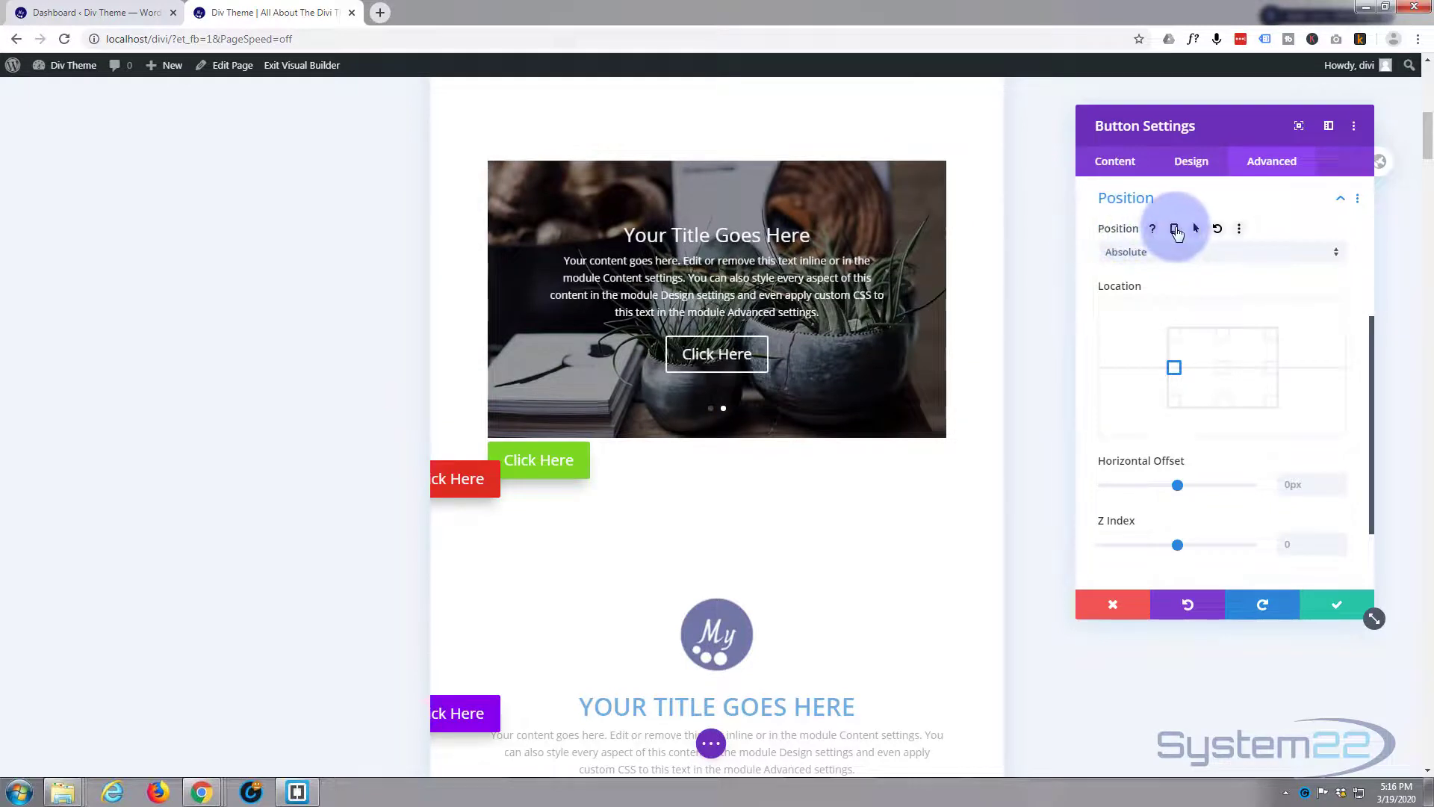
{"action": "left_click", "coordinate": [1175, 231]}
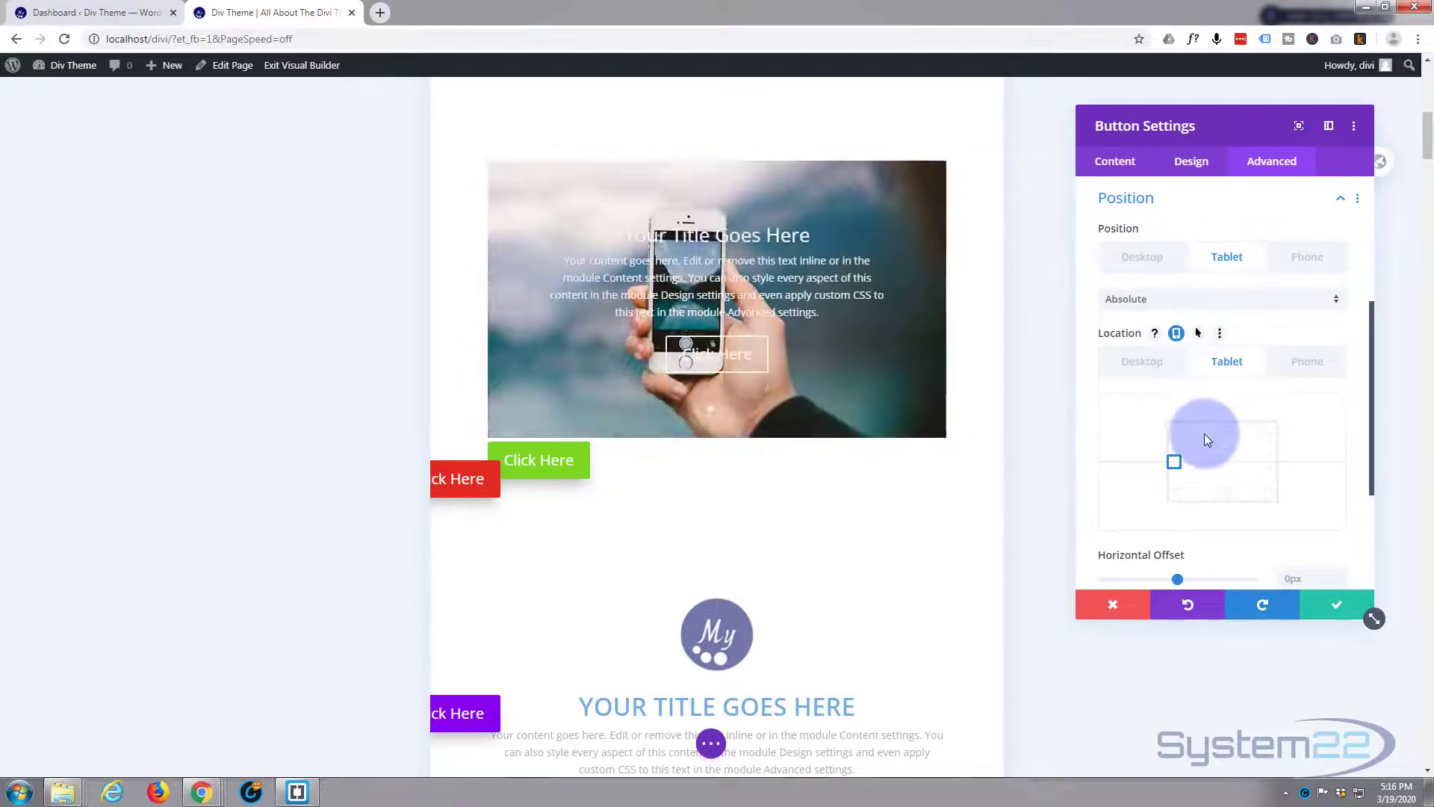
{"action": "left_click", "coordinate": [1228, 435]}
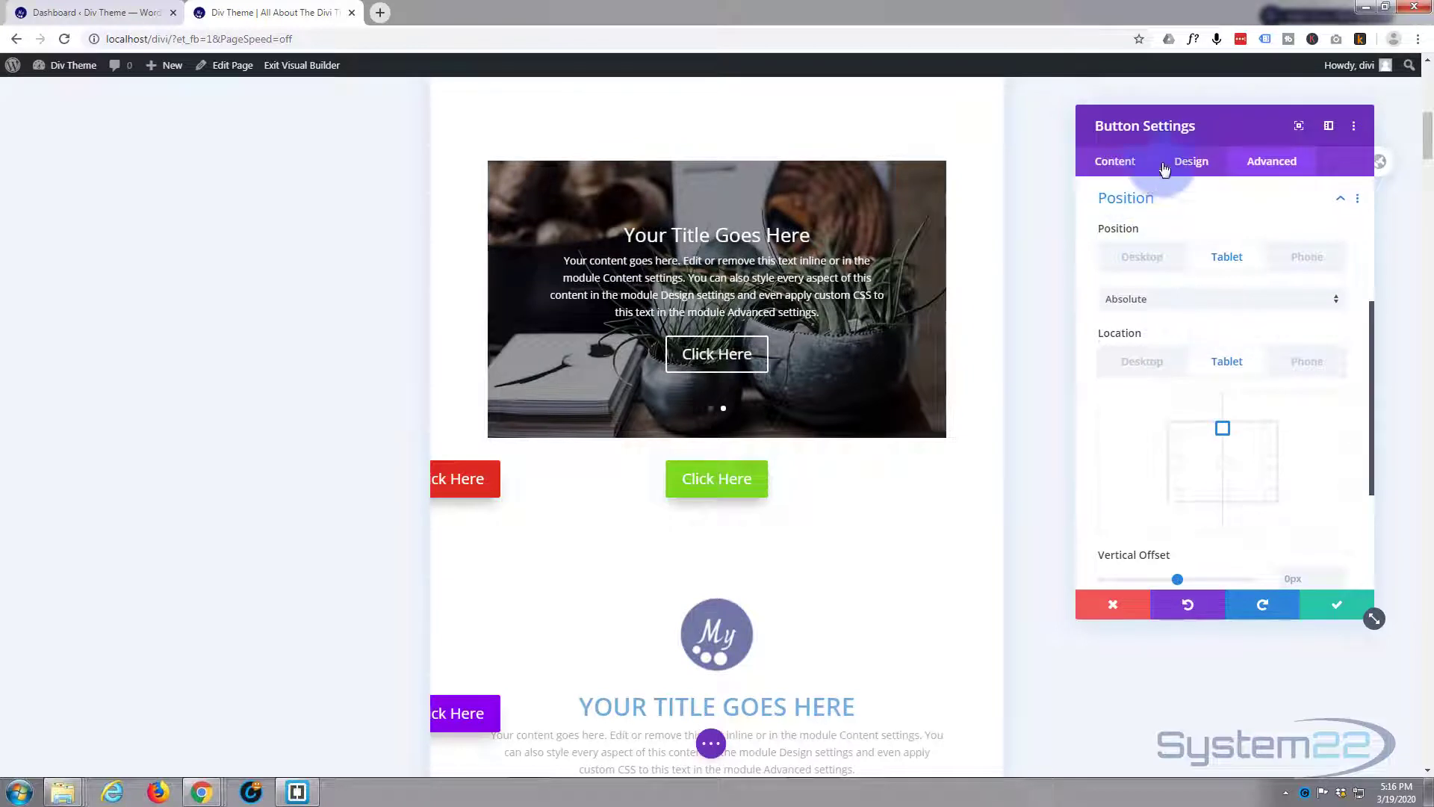
Step: Set the green button's tablet top margin to -50px so it overlaps the slider's lower edge, and save the settings
{"action": "left_click", "coordinate": [1191, 163]}
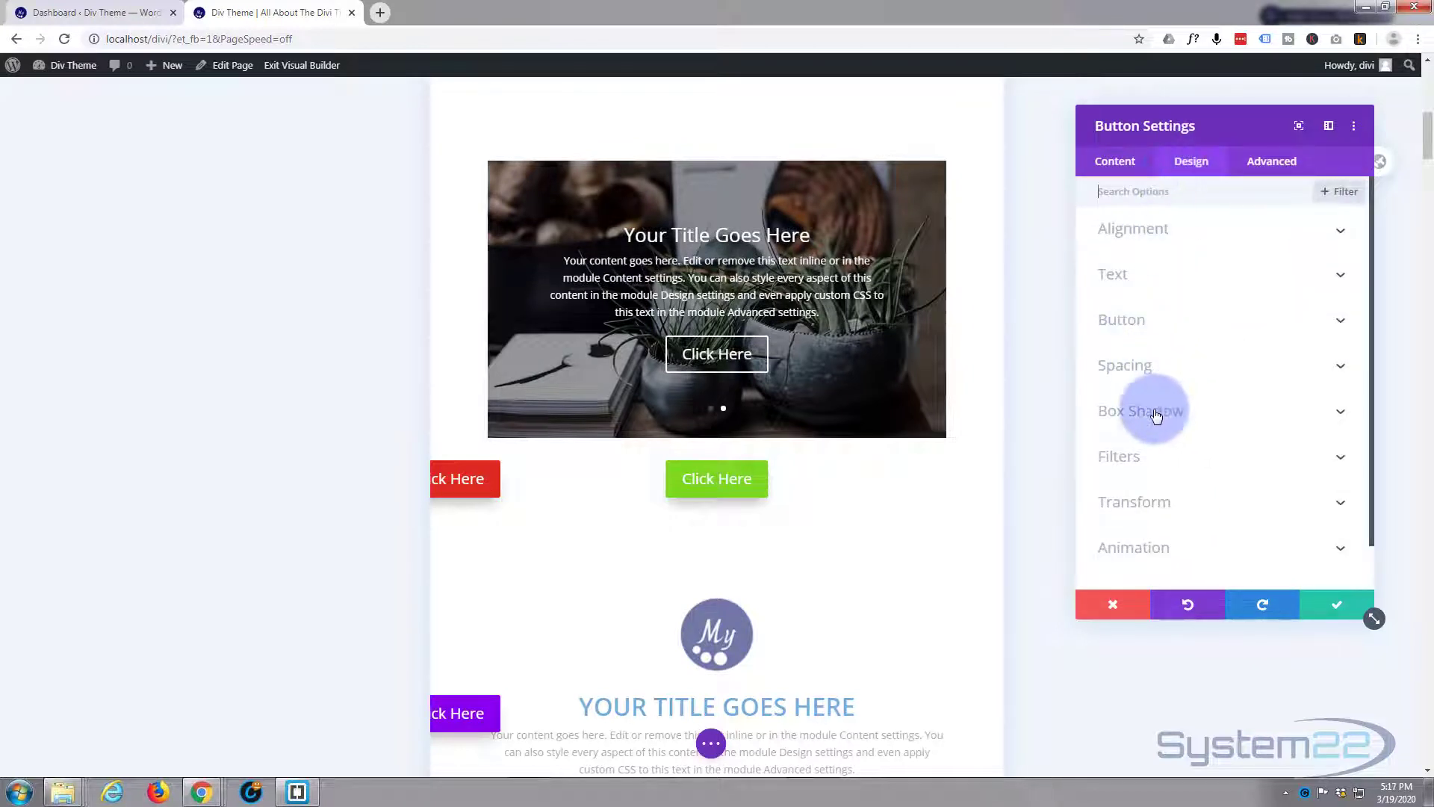
{"action": "left_click", "coordinate": [1179, 371]}
{"action": "left_click", "coordinate": [1191, 260]}
{"action": "left_click", "coordinate": [1119, 299]}
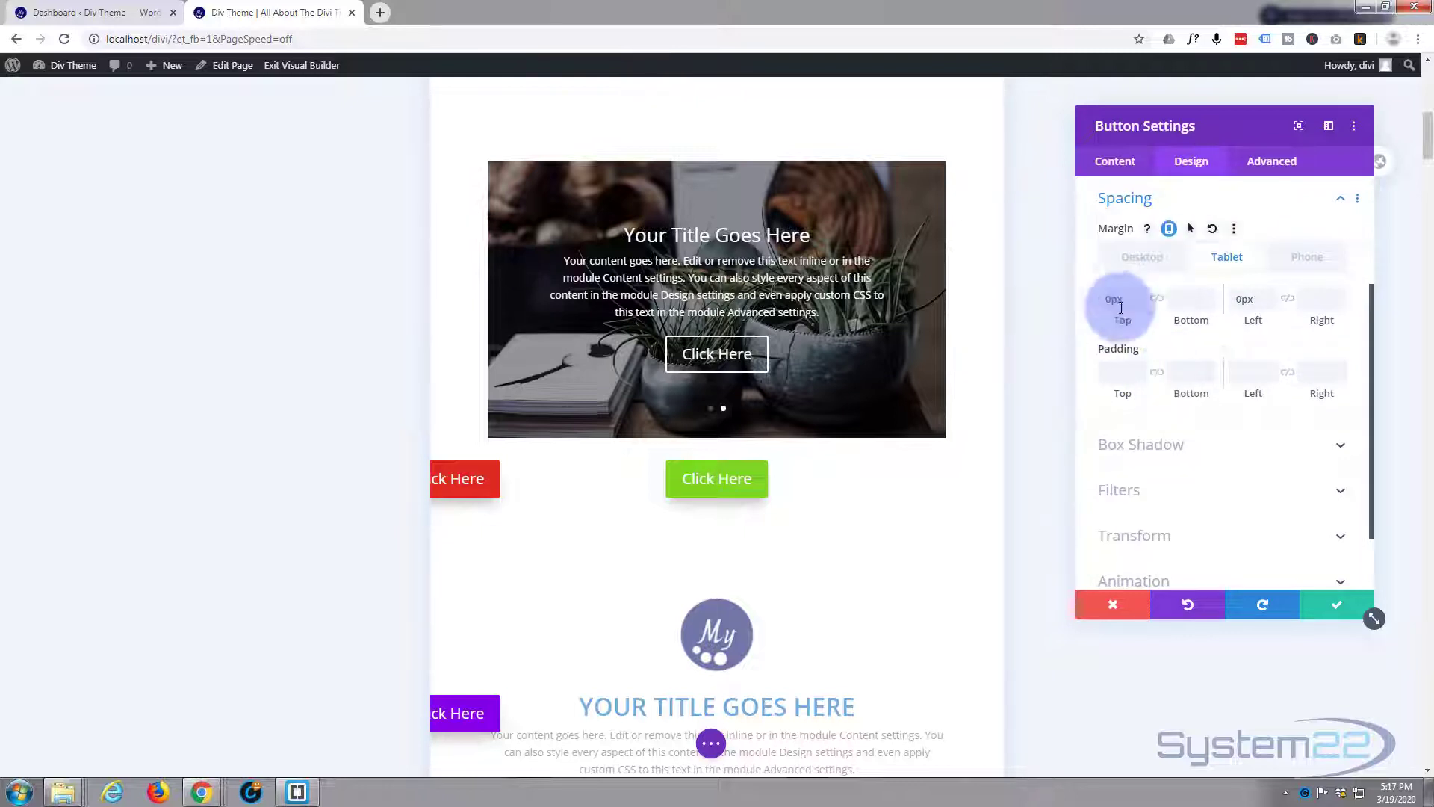
{"action": "left_click", "coordinate": [1110, 300]}
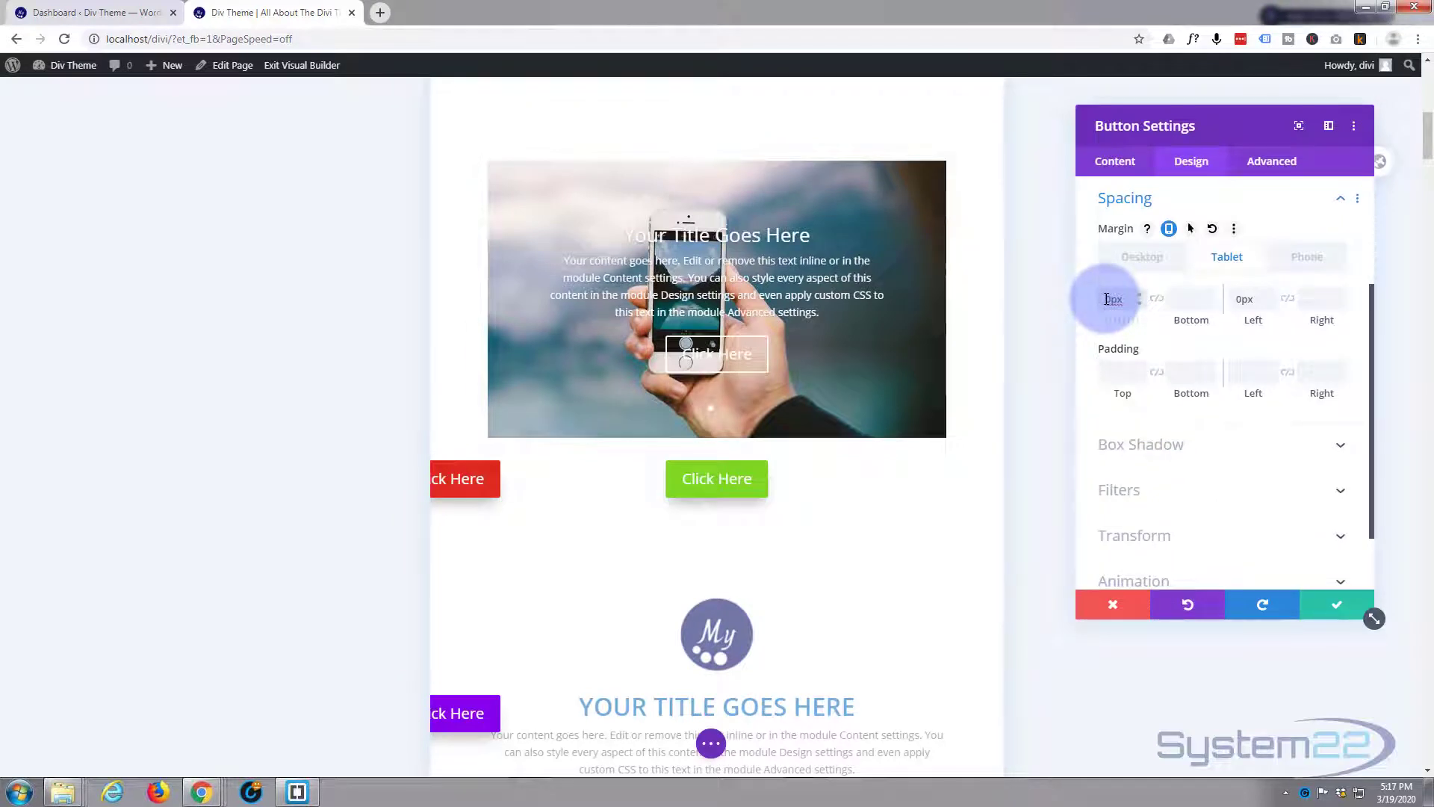
{"action": "type", "text": "-50px"}
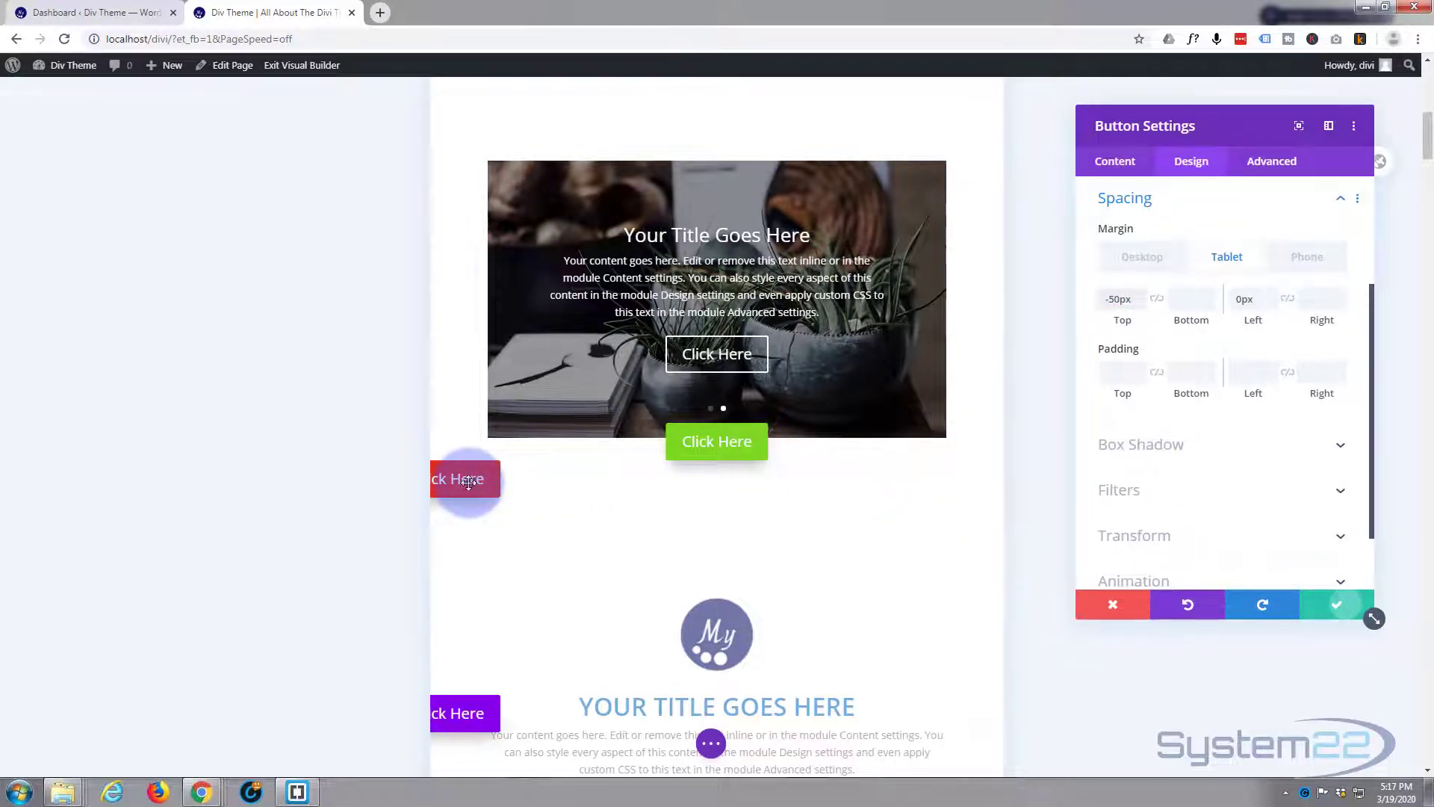
{"action": "key", "text": "Escape"}
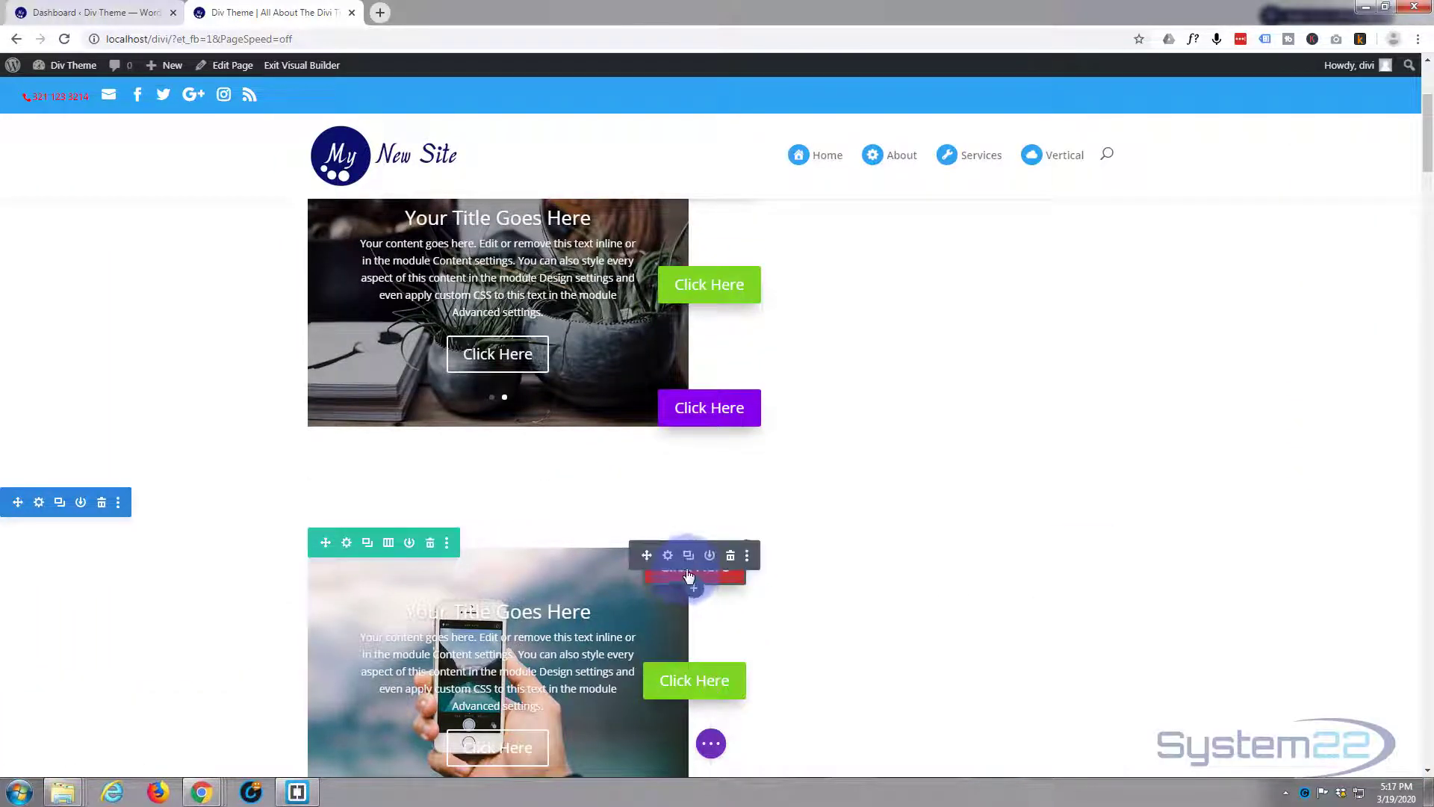
Step: Move the lower slider's red button to the top right absolute location for tablet
{"action": "left_click", "coordinate": [665, 557]}
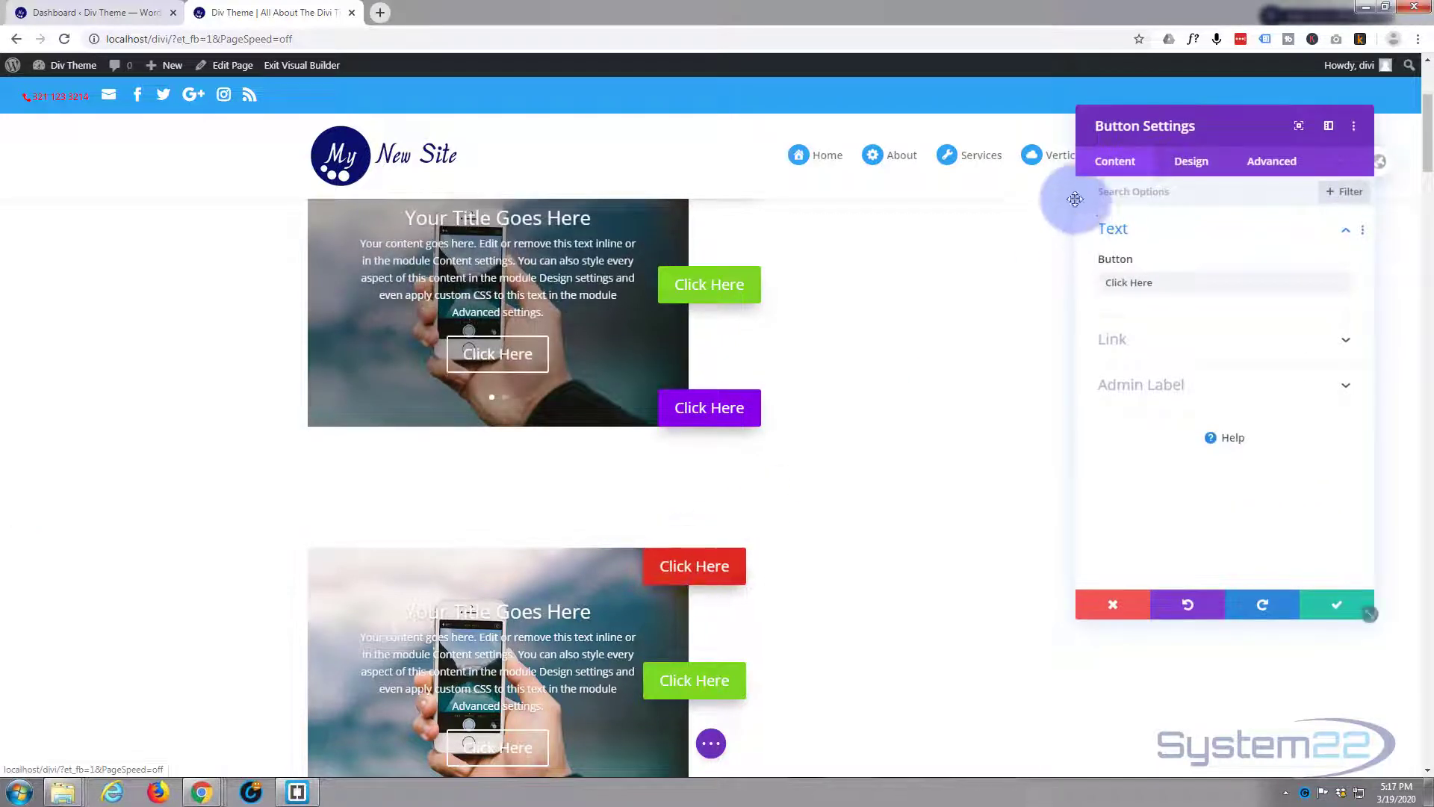
{"action": "left_click", "coordinate": [1254, 164]}
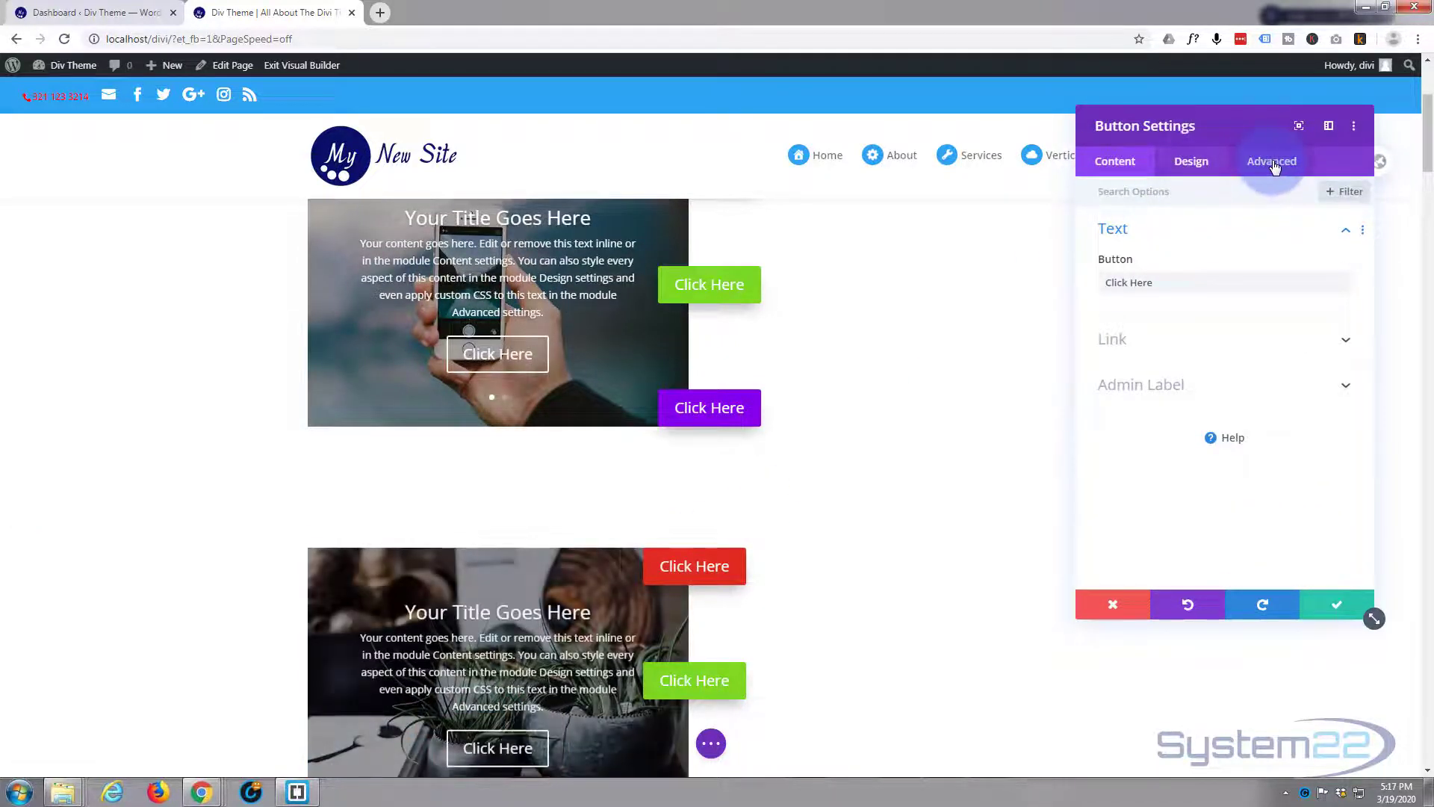
{"action": "left_click", "coordinate": [1206, 468]}
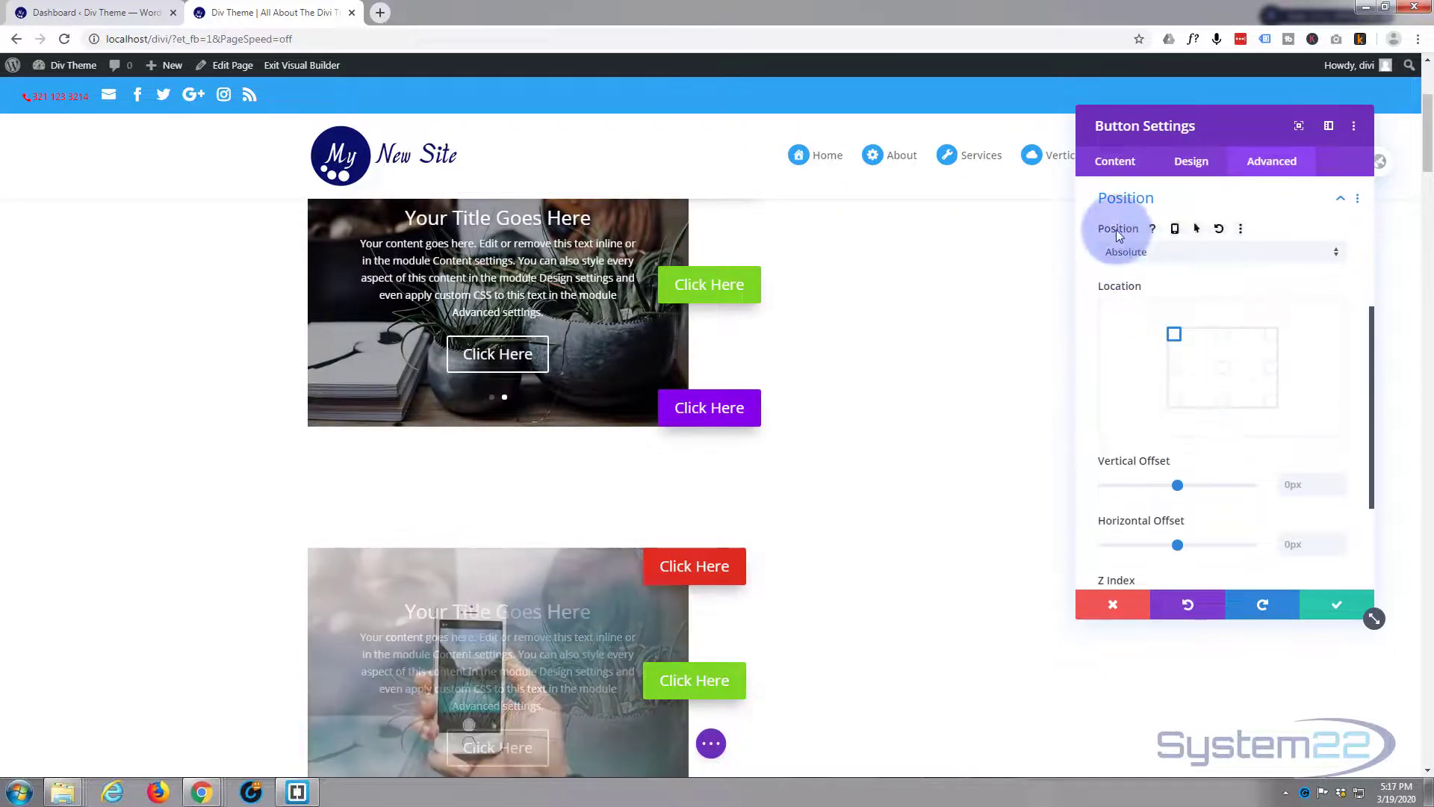
{"action": "left_click", "coordinate": [1173, 228]}
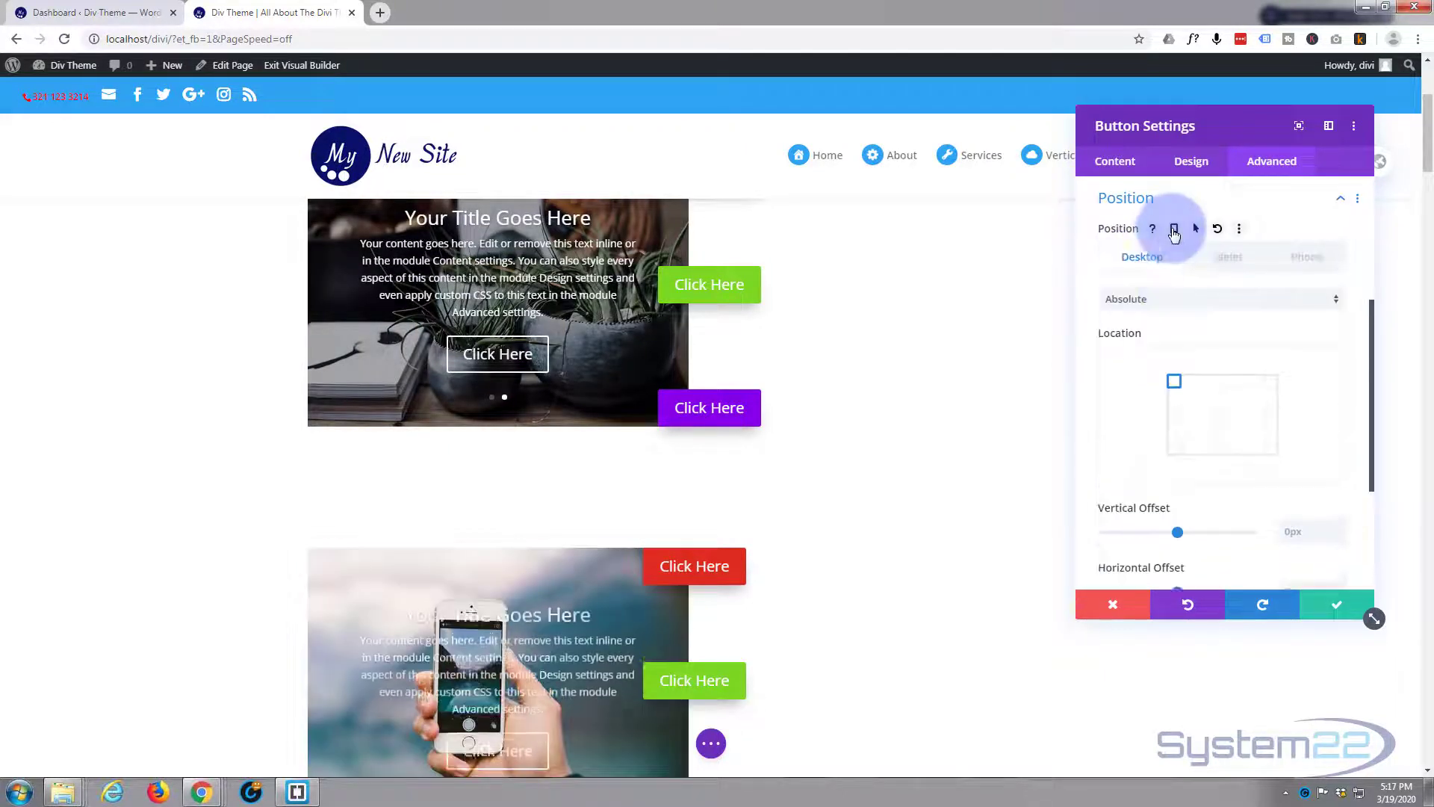
{"action": "left_click", "coordinate": [1227, 258]}
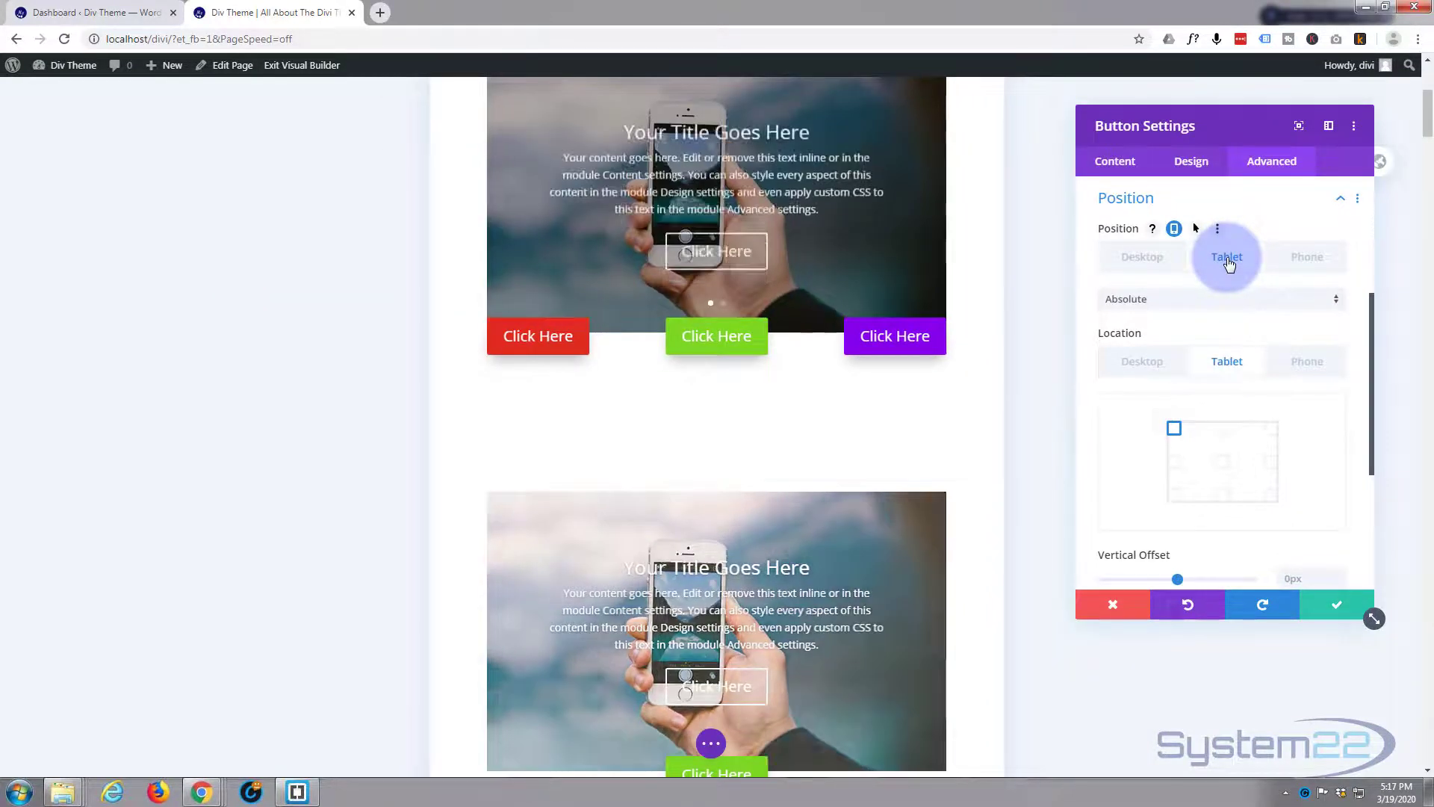
{"action": "left_click", "coordinate": [807, 506]}
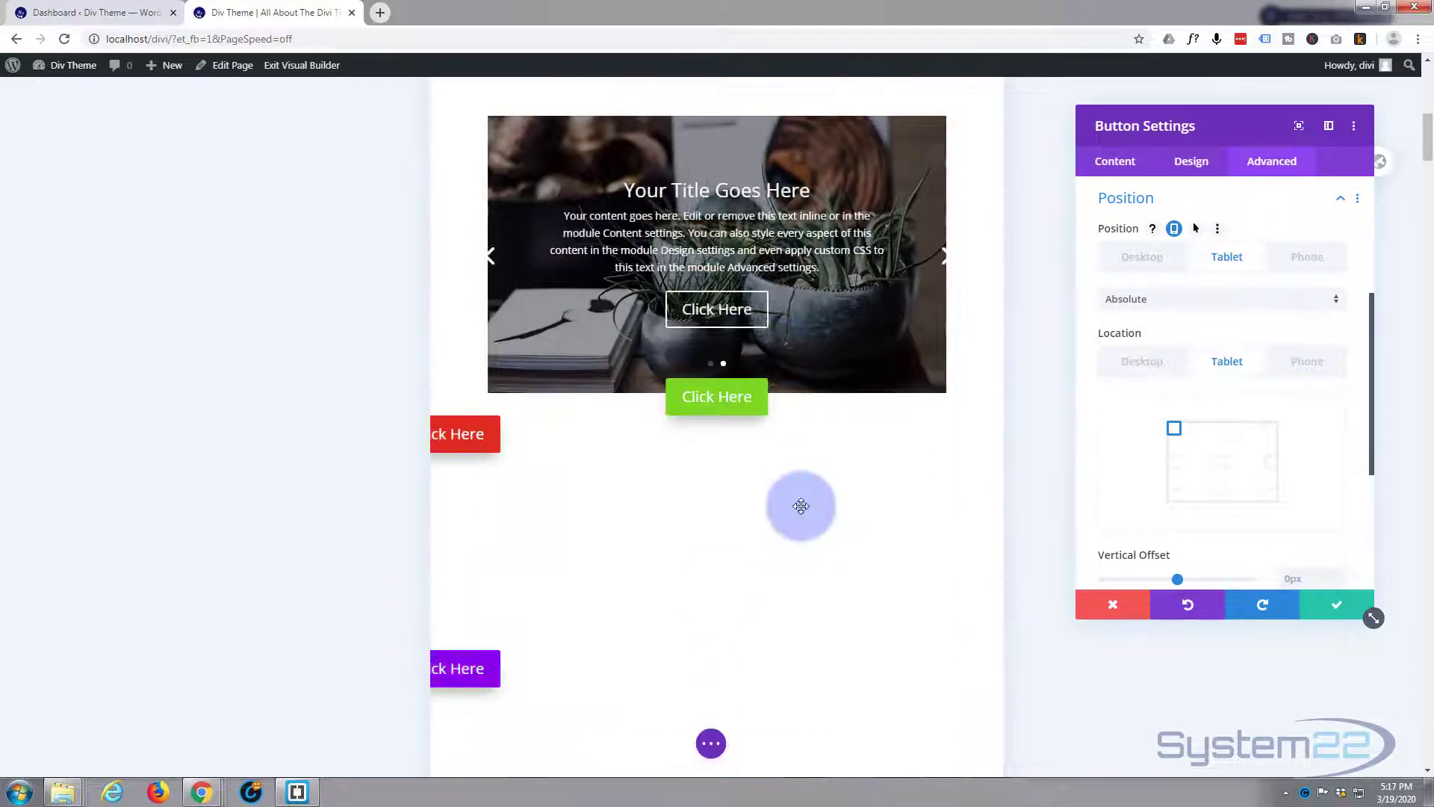
{"action": "left_click", "coordinate": [1122, 356]}
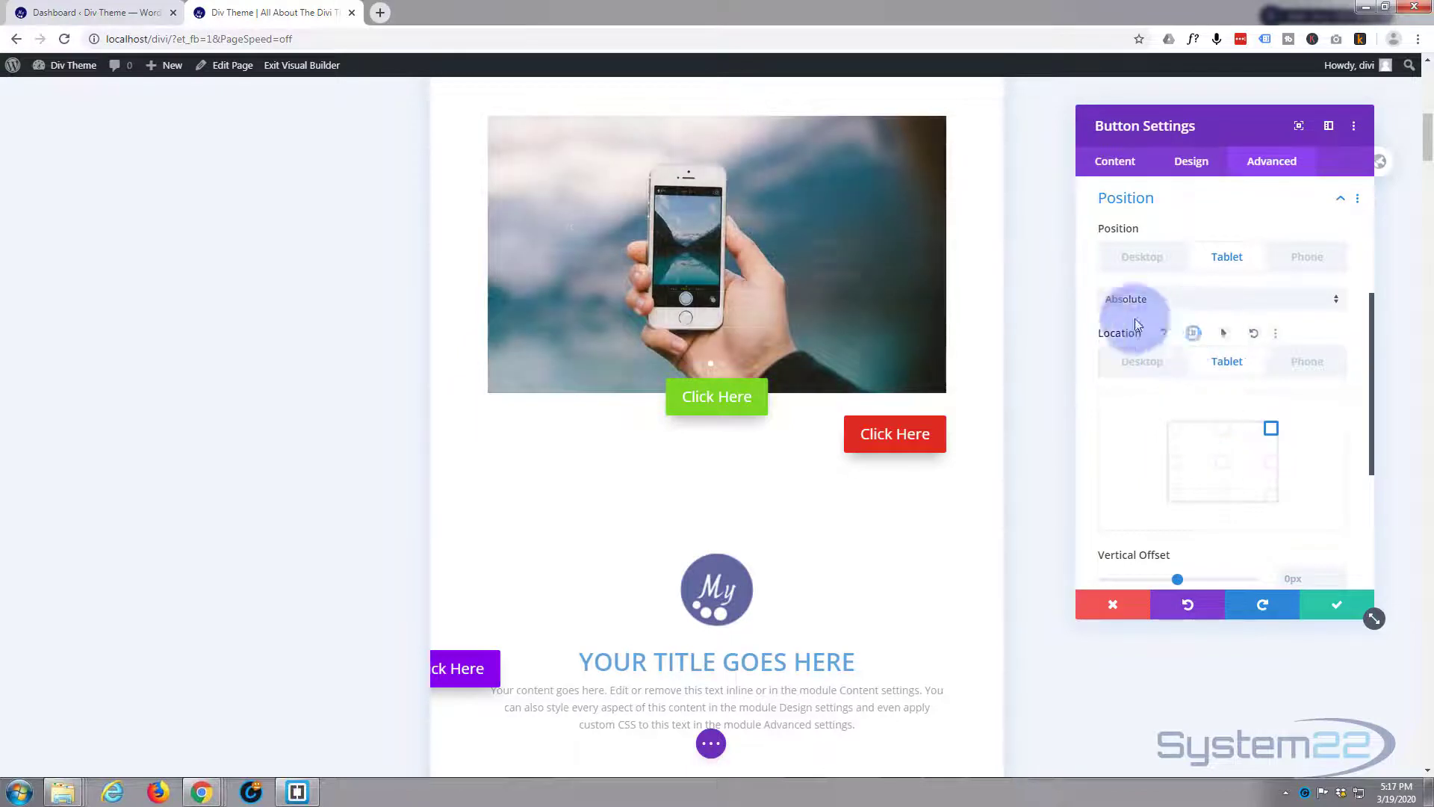
Step: Set the red button's tablet left margin to 0px and top margin to -50px, and save the settings
{"action": "left_click", "coordinate": [1193, 172]}
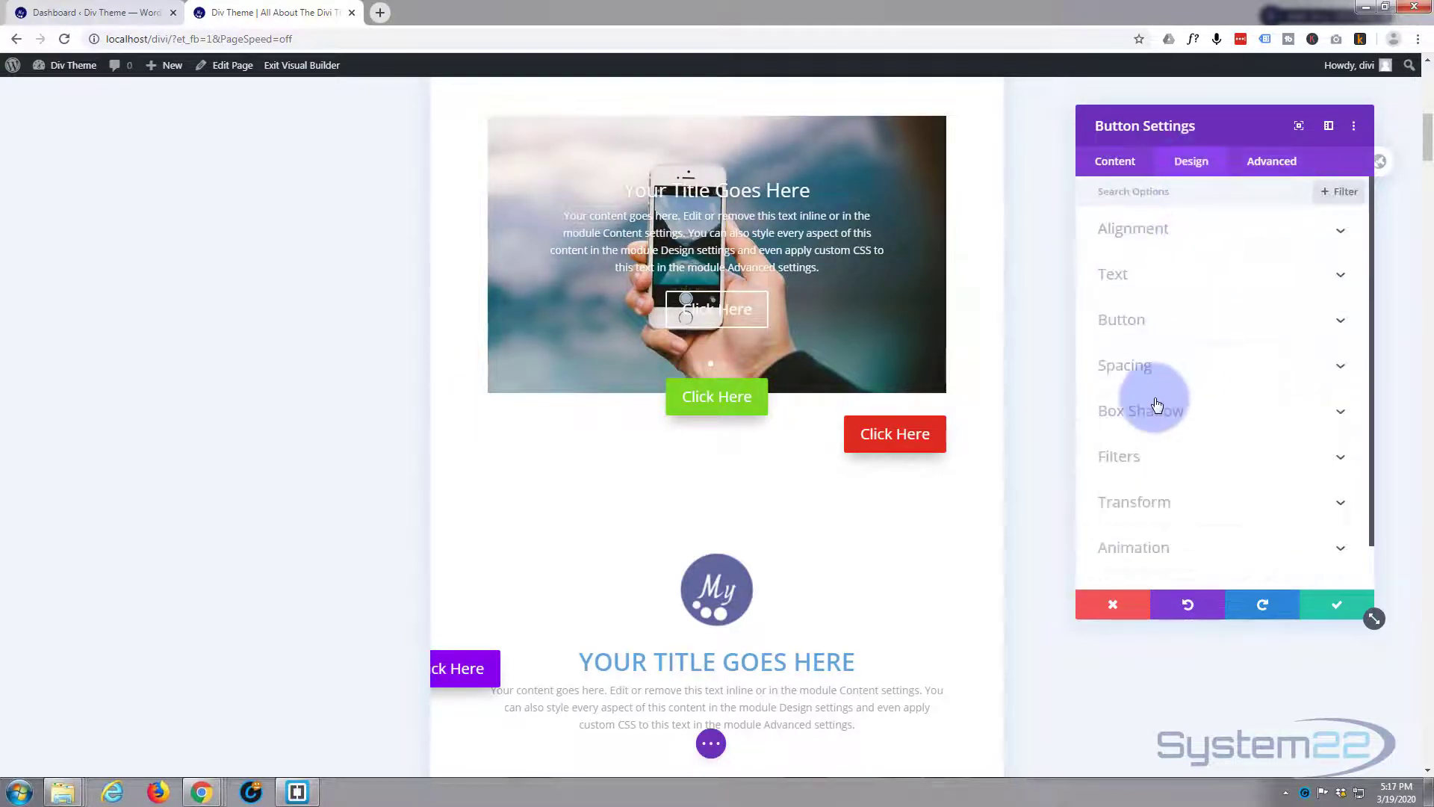
{"action": "left_click", "coordinate": [1194, 373]}
{"action": "scroll", "coordinate": [1166, 314], "scroll_direction": "down", "scroll_amount": 2}
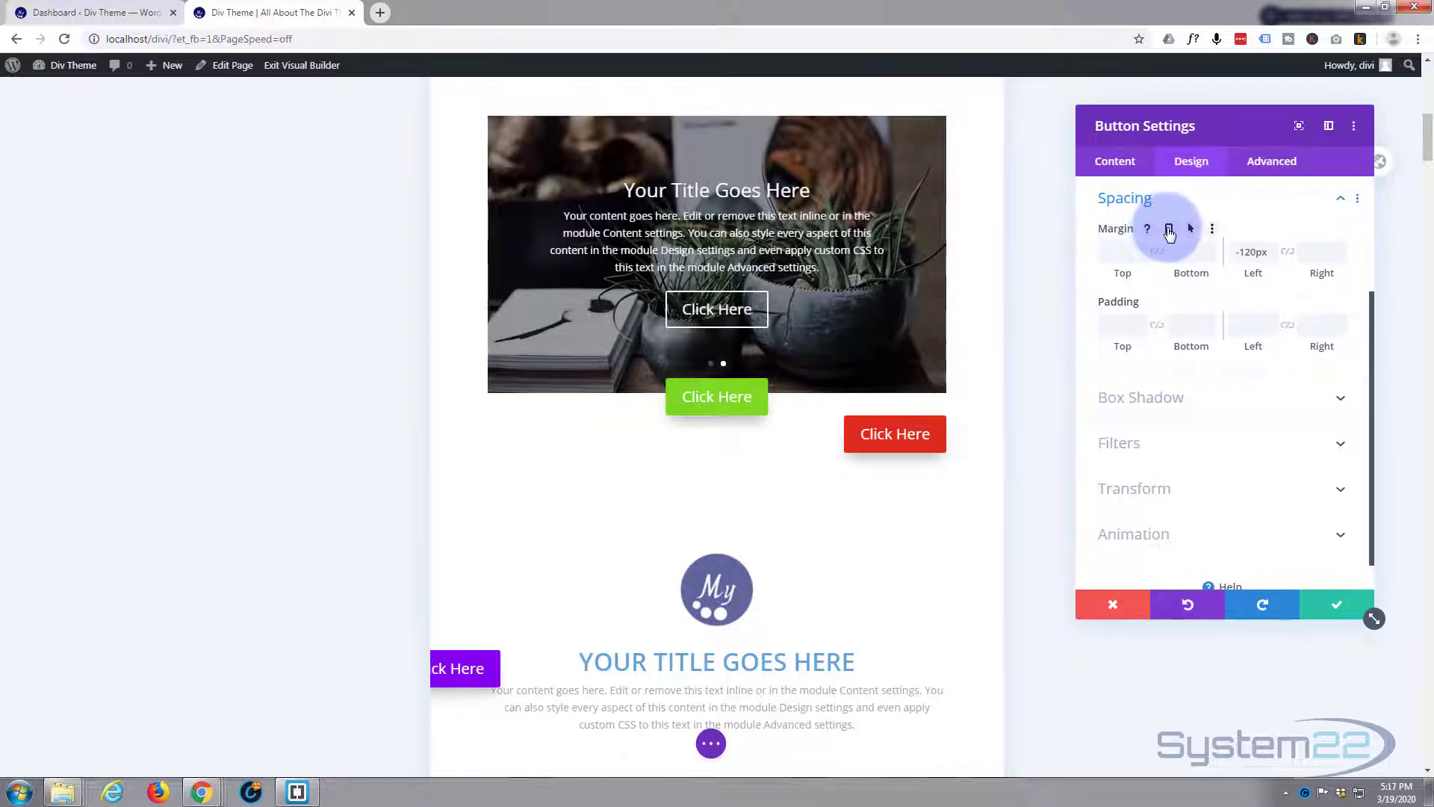
{"action": "left_click", "coordinate": [1169, 231]}
{"action": "left_click", "coordinate": [1232, 305]}
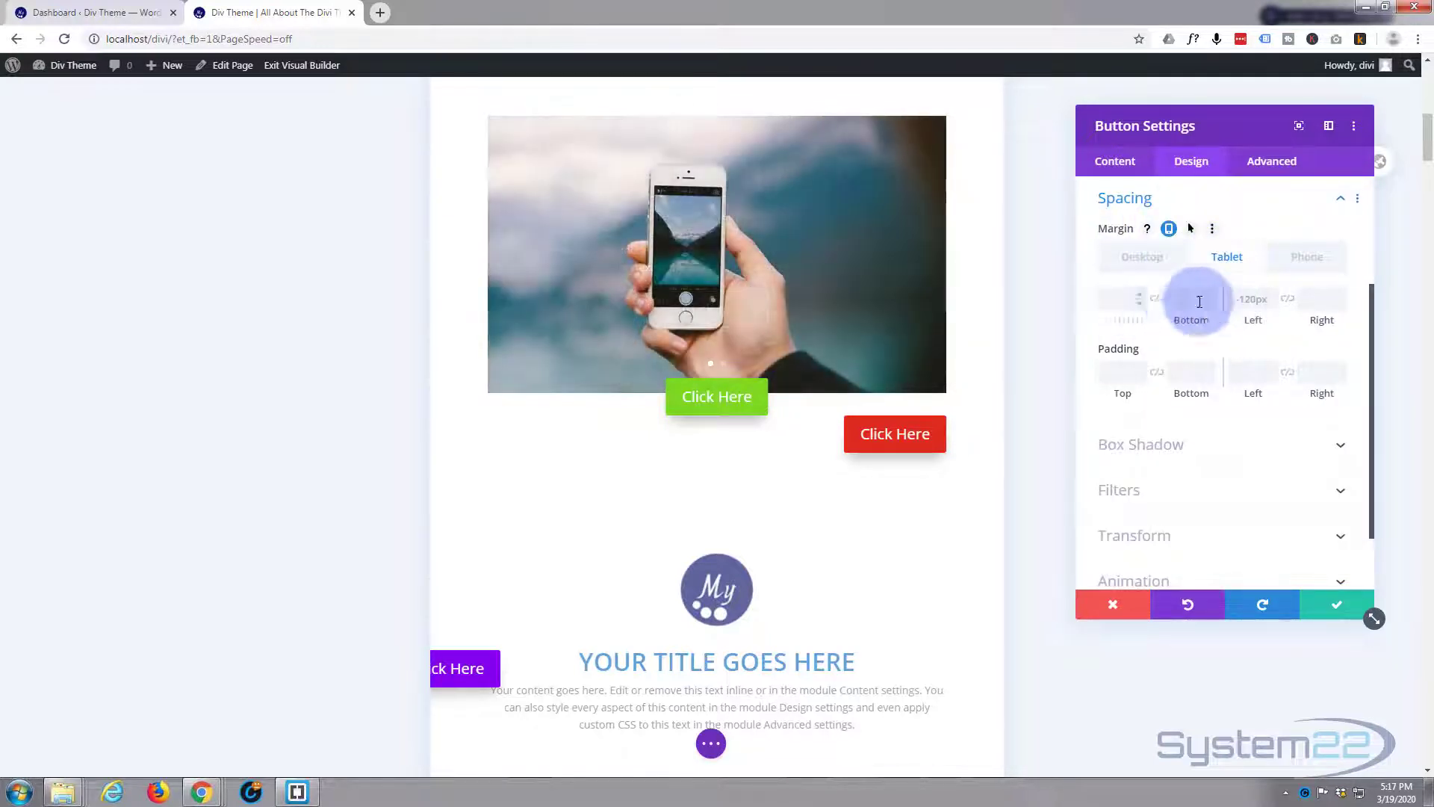
{"action": "left_click", "coordinate": [1262, 299]}
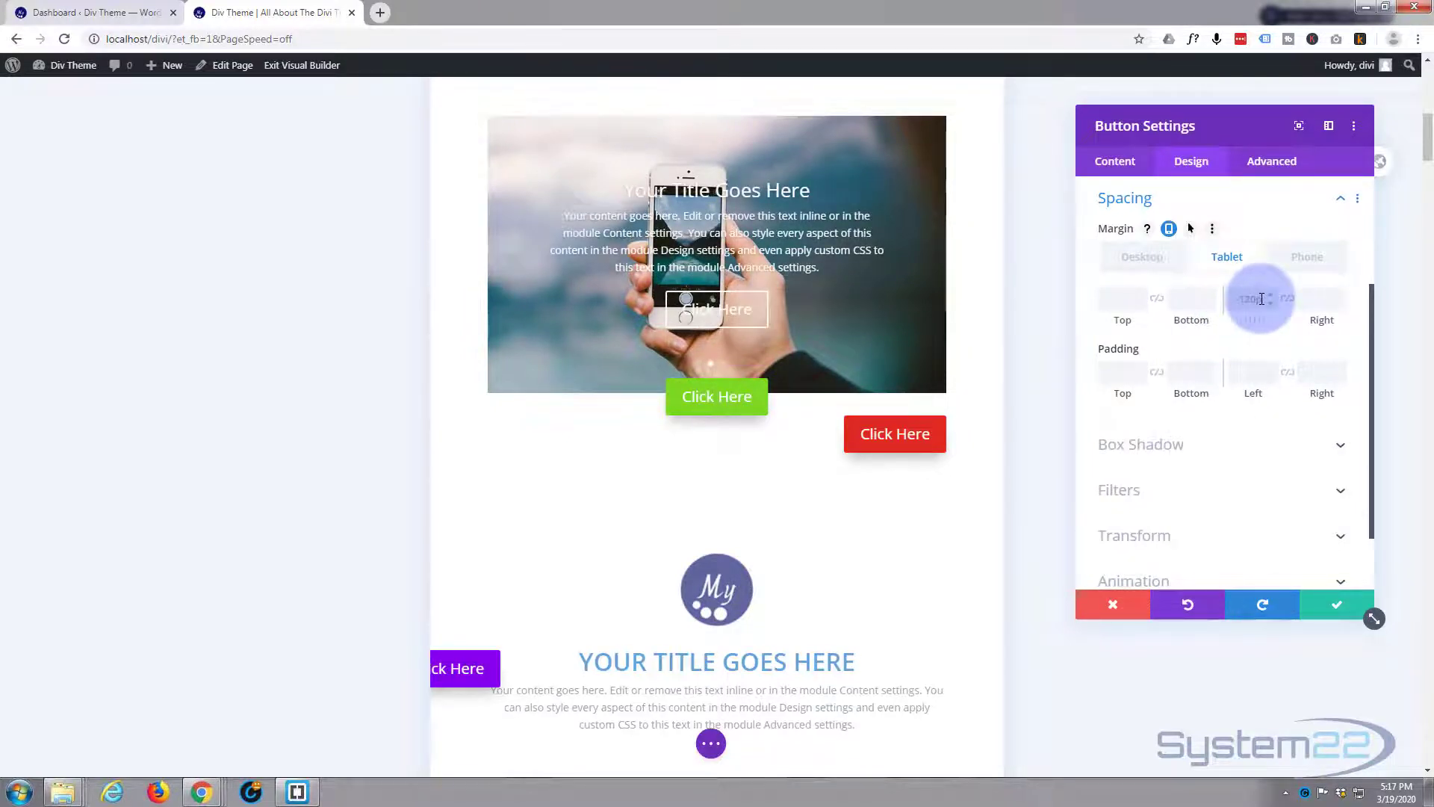
{"action": "type", "text": "0"}
{"action": "left_click", "coordinate": [1107, 299]}
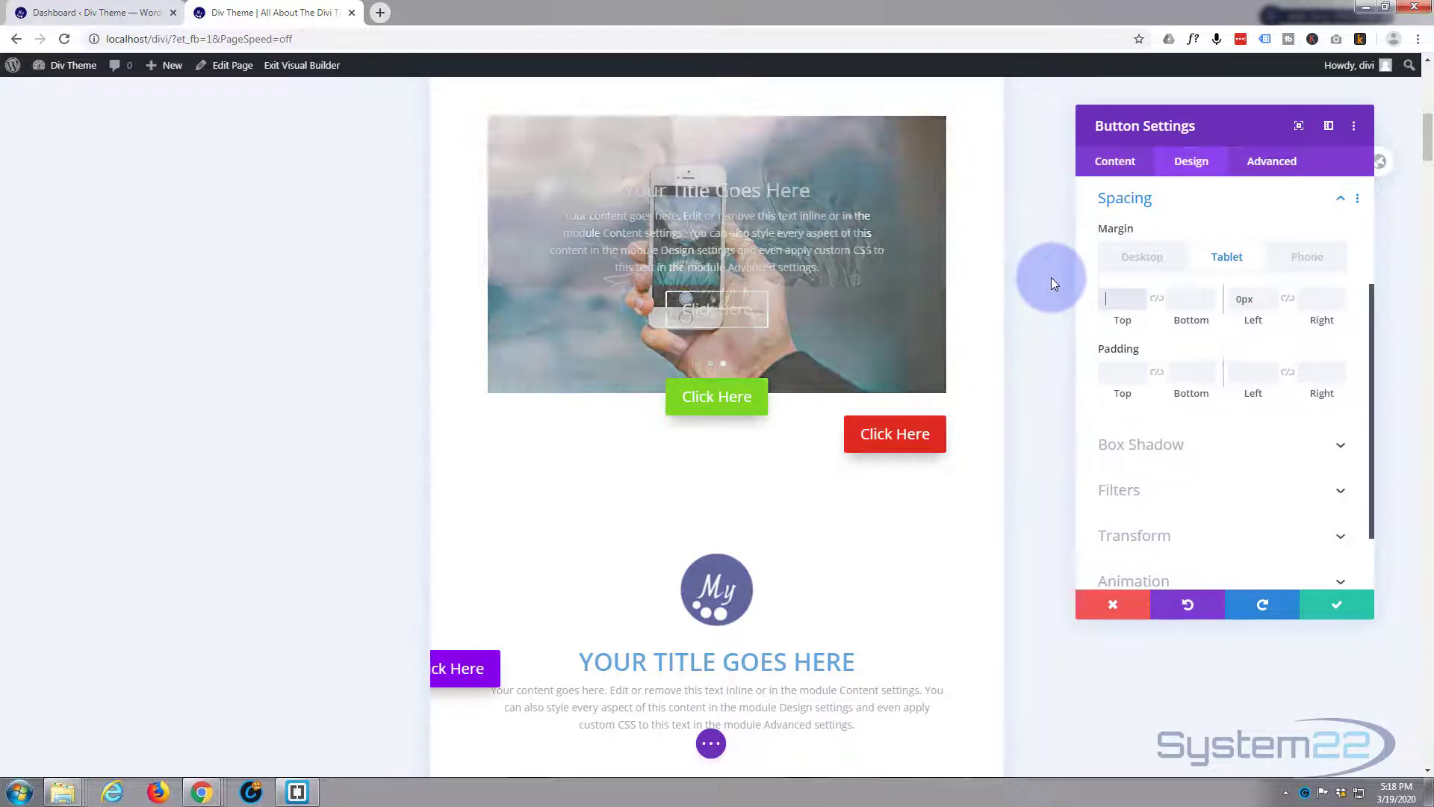
{"action": "type", "text": "-50"}
{"action": "left_click", "coordinate": [1051, 278]}
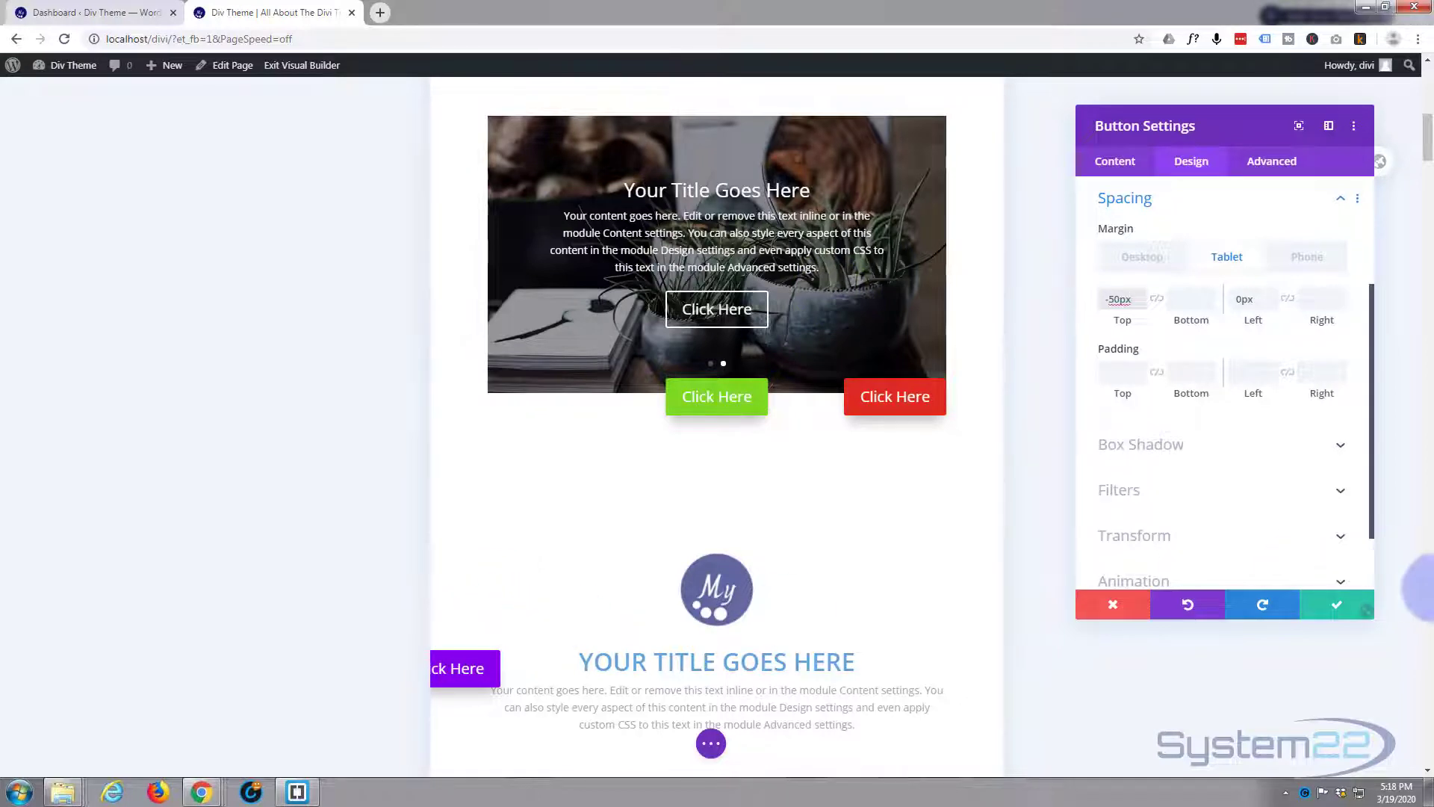
{"action": "left_click", "coordinate": [1339, 611]}
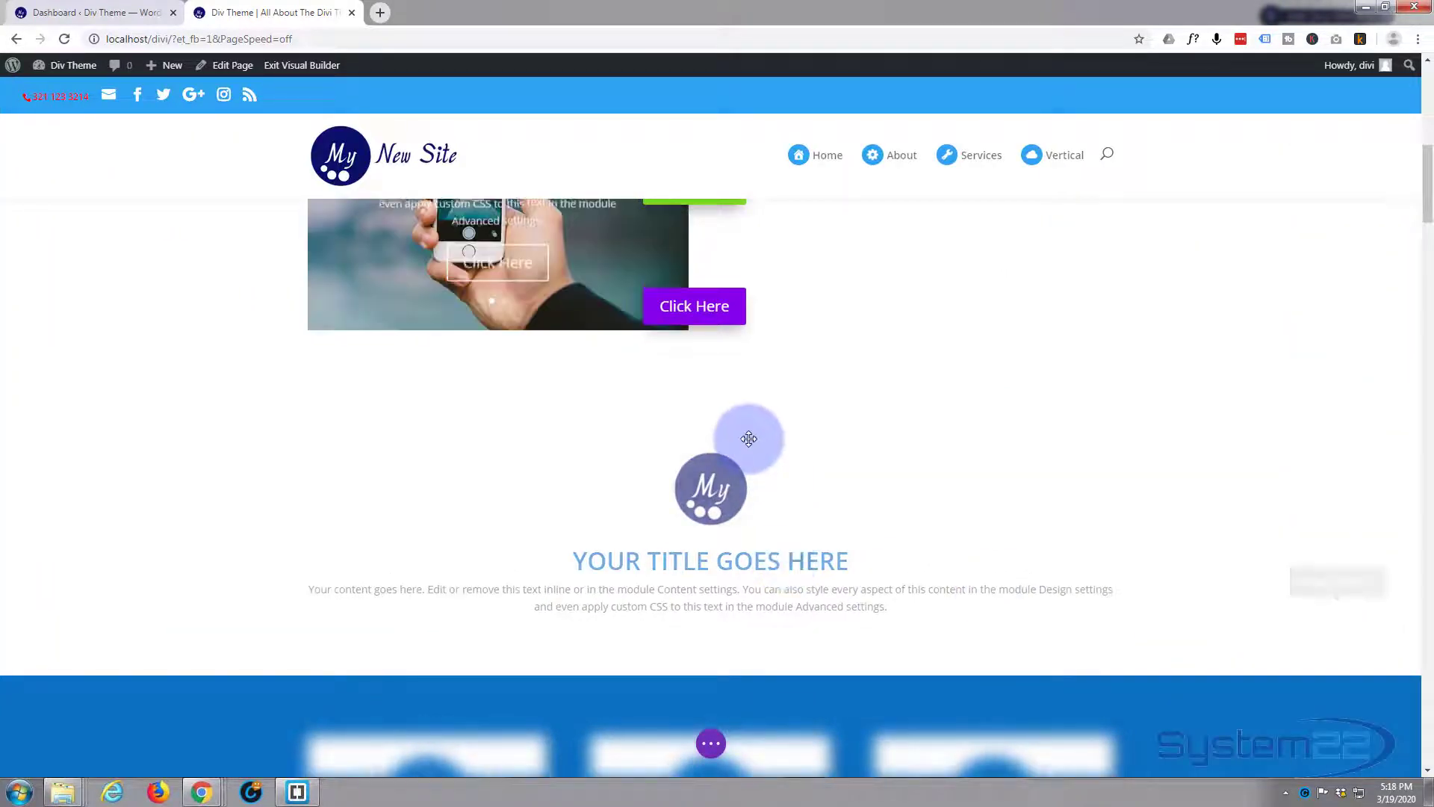
Step: Make the lower slider's purple button position responsive and set its absolute location to top left for tablet
{"action": "scroll", "coordinate": [749, 439], "scroll_direction": "up", "scroll_amount": 3}
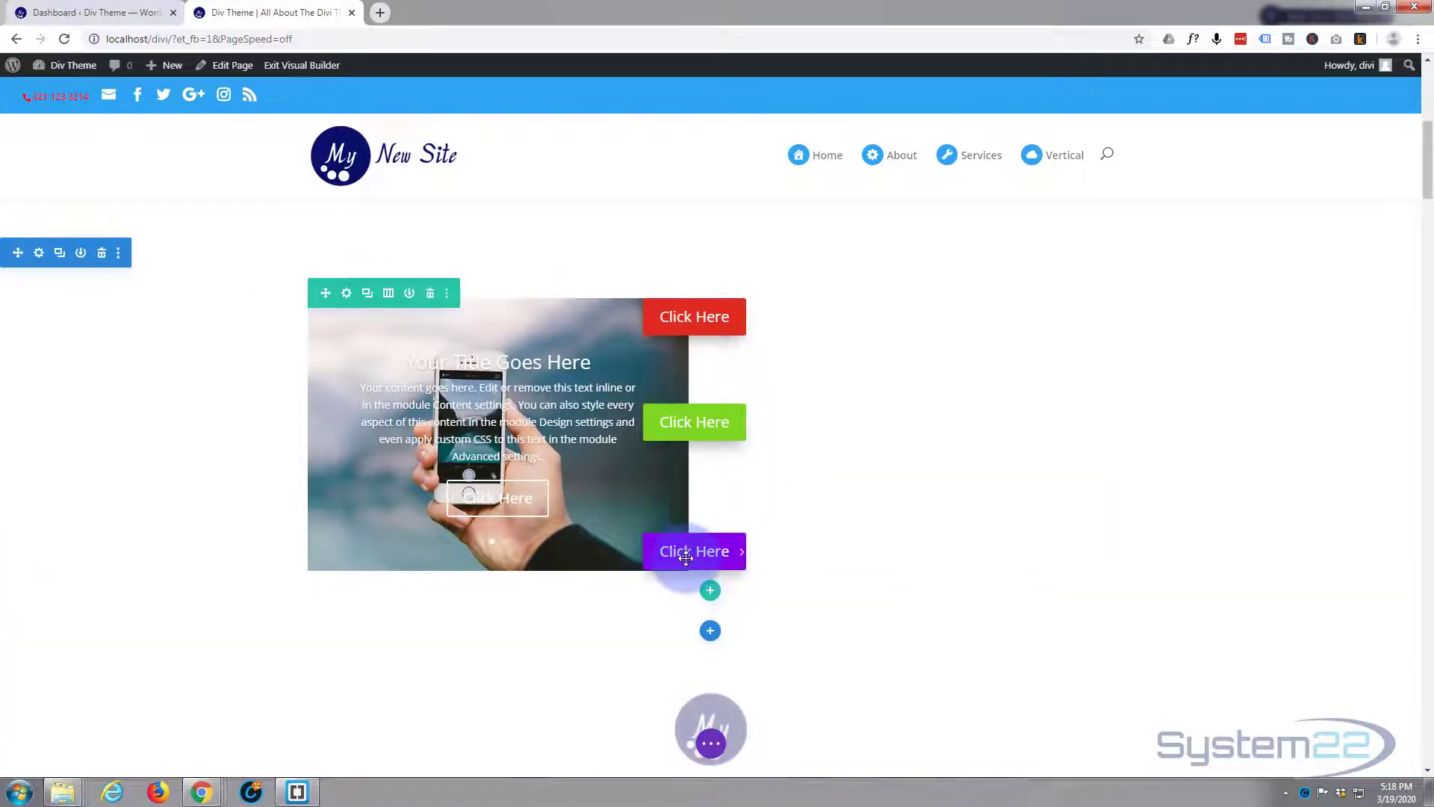
{"action": "left_click", "coordinate": [670, 540]}
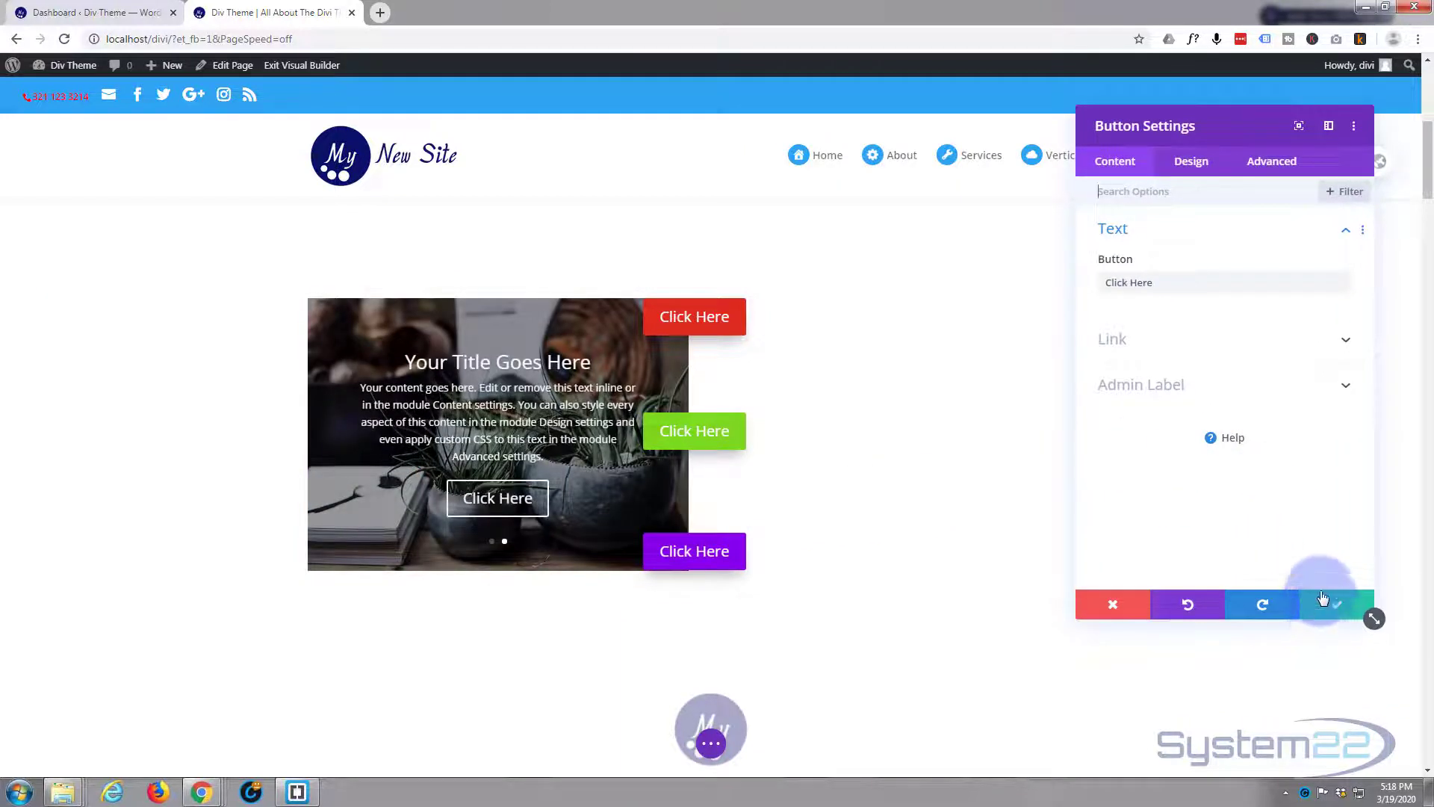
{"action": "left_click", "coordinate": [1272, 162]}
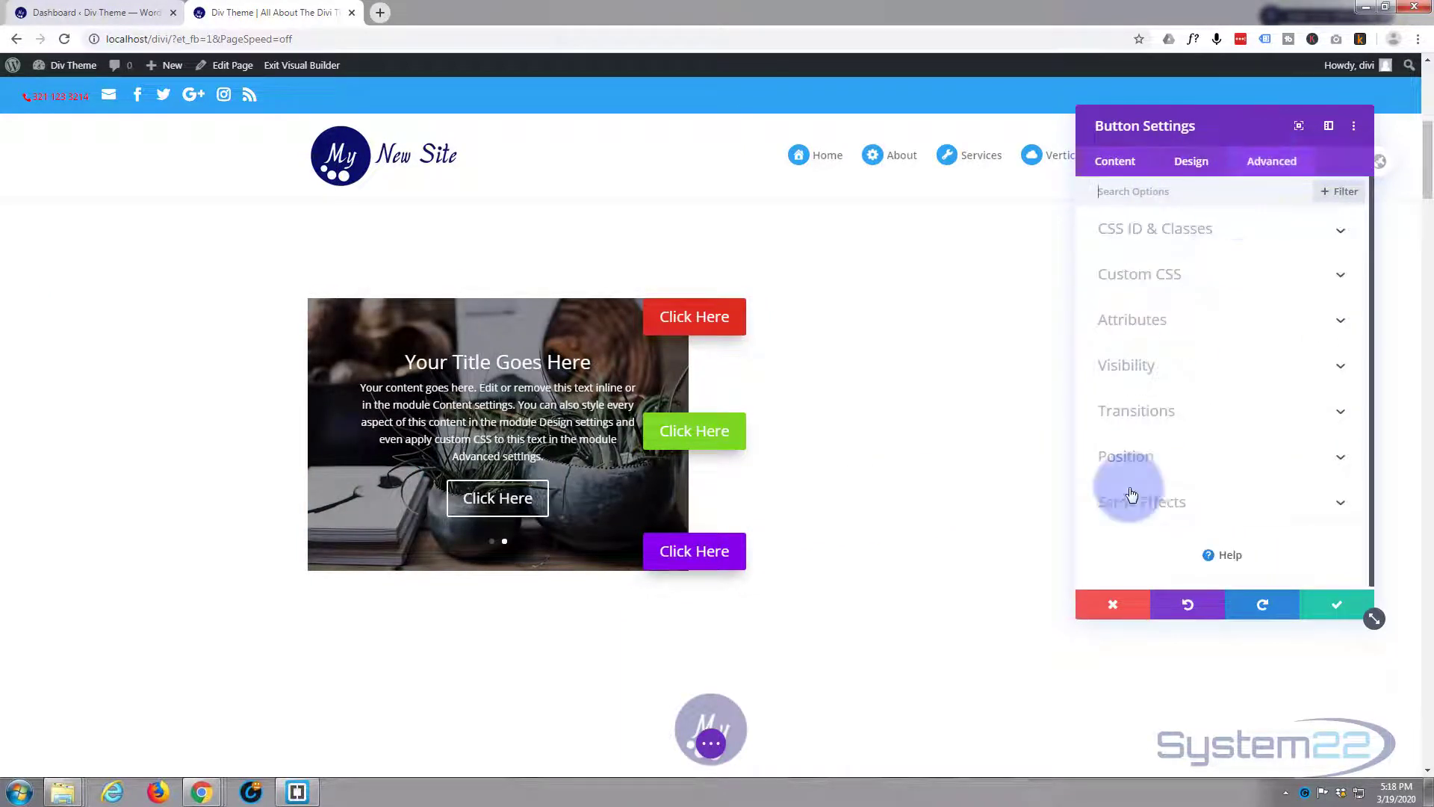
{"action": "left_click", "coordinate": [1163, 460]}
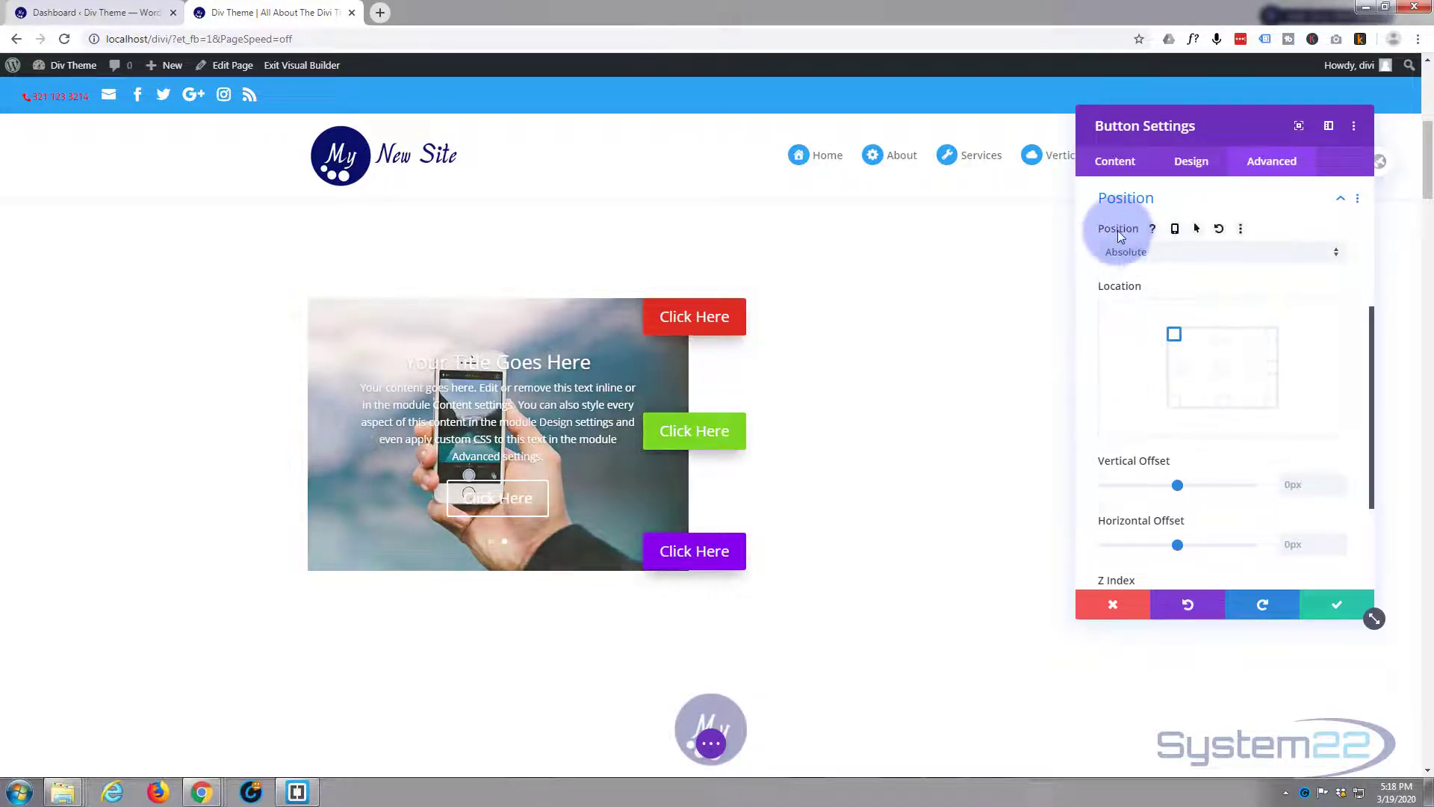
{"action": "left_click", "coordinate": [1174, 228]}
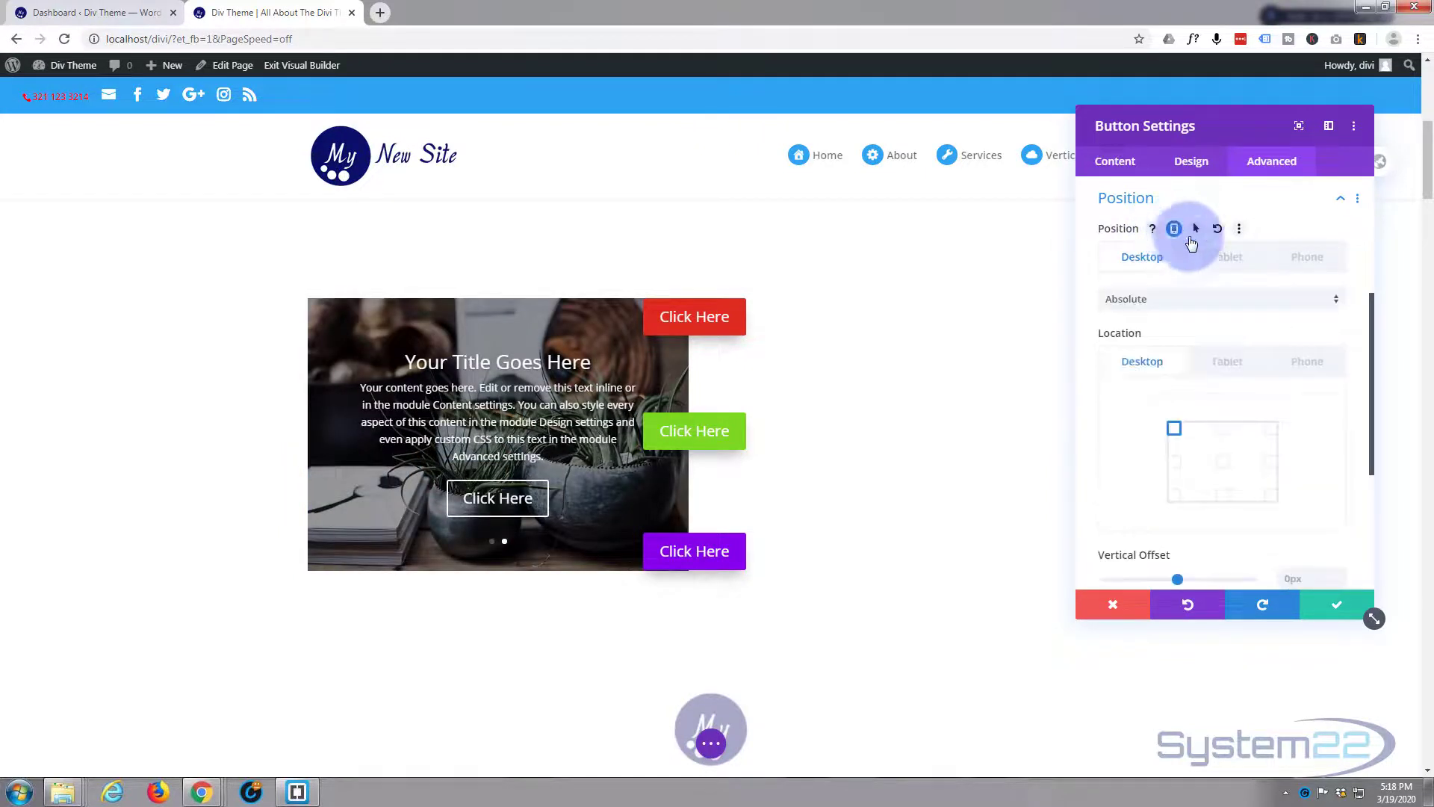
{"action": "left_click", "coordinate": [1225, 259]}
{"action": "left_click", "coordinate": [1213, 495]}
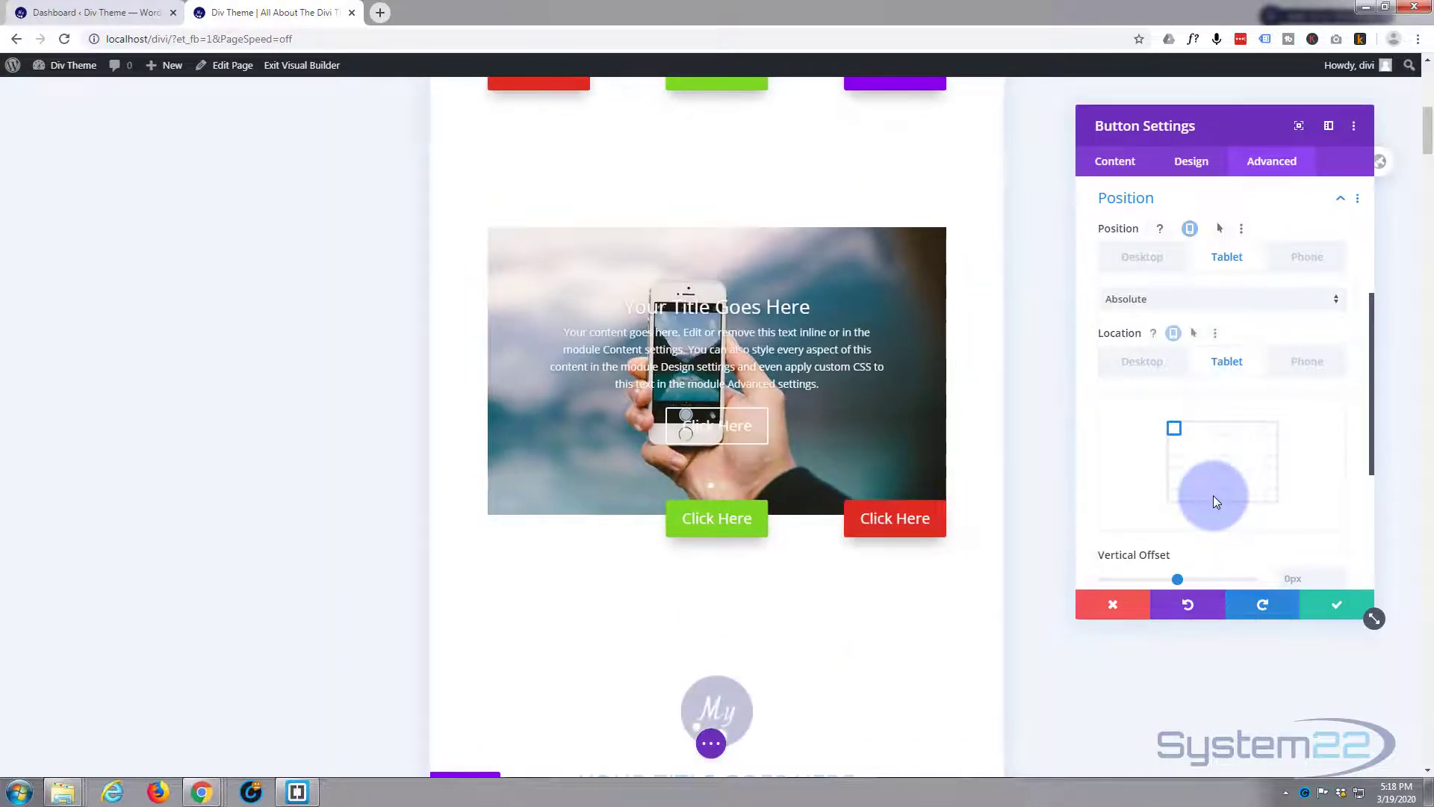
{"action": "left_click", "coordinate": [1174, 429]}
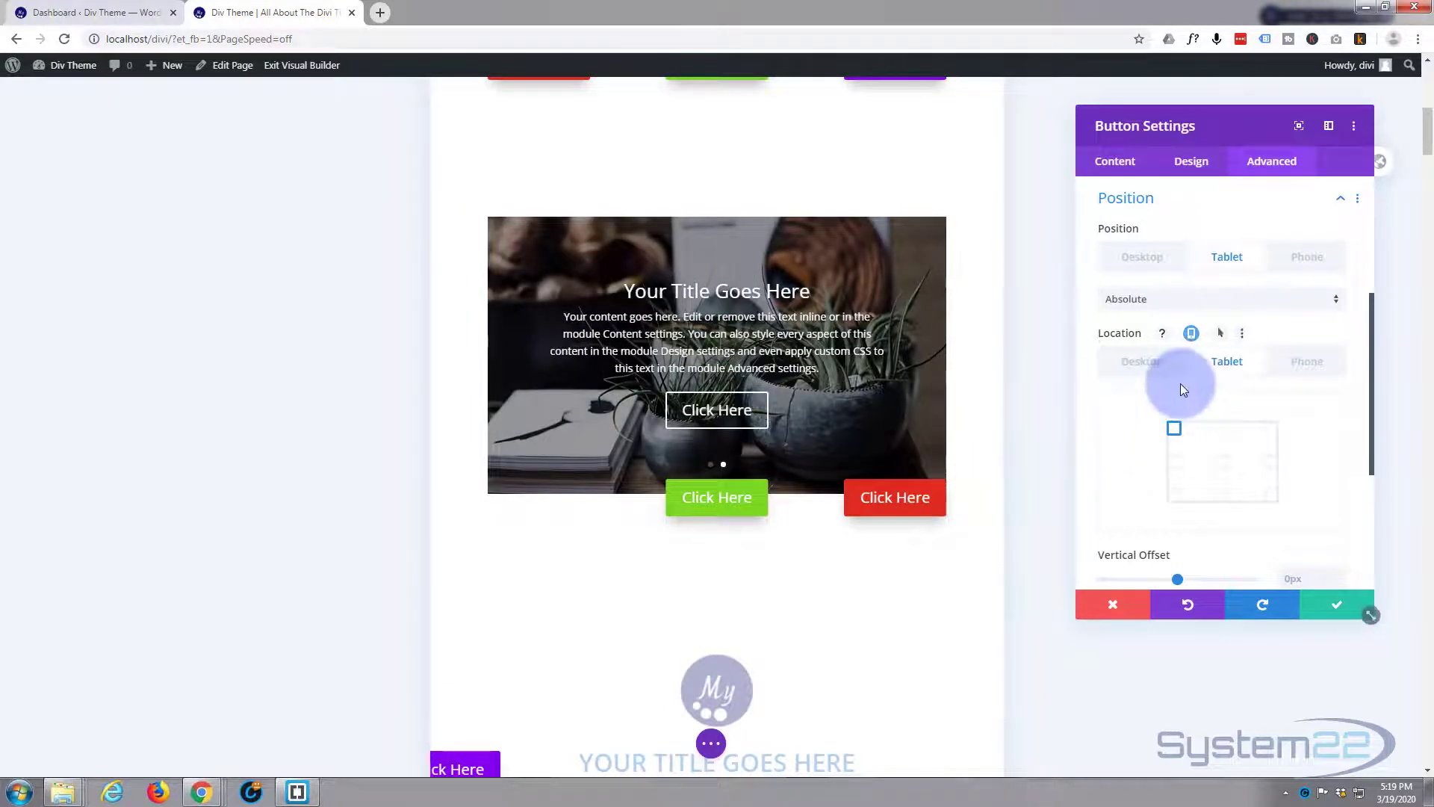
Step: Set the purple button's tablet margins to -50px top and 0px left so it lines up with the green and red buttons
{"action": "left_click", "coordinate": [1191, 161]}
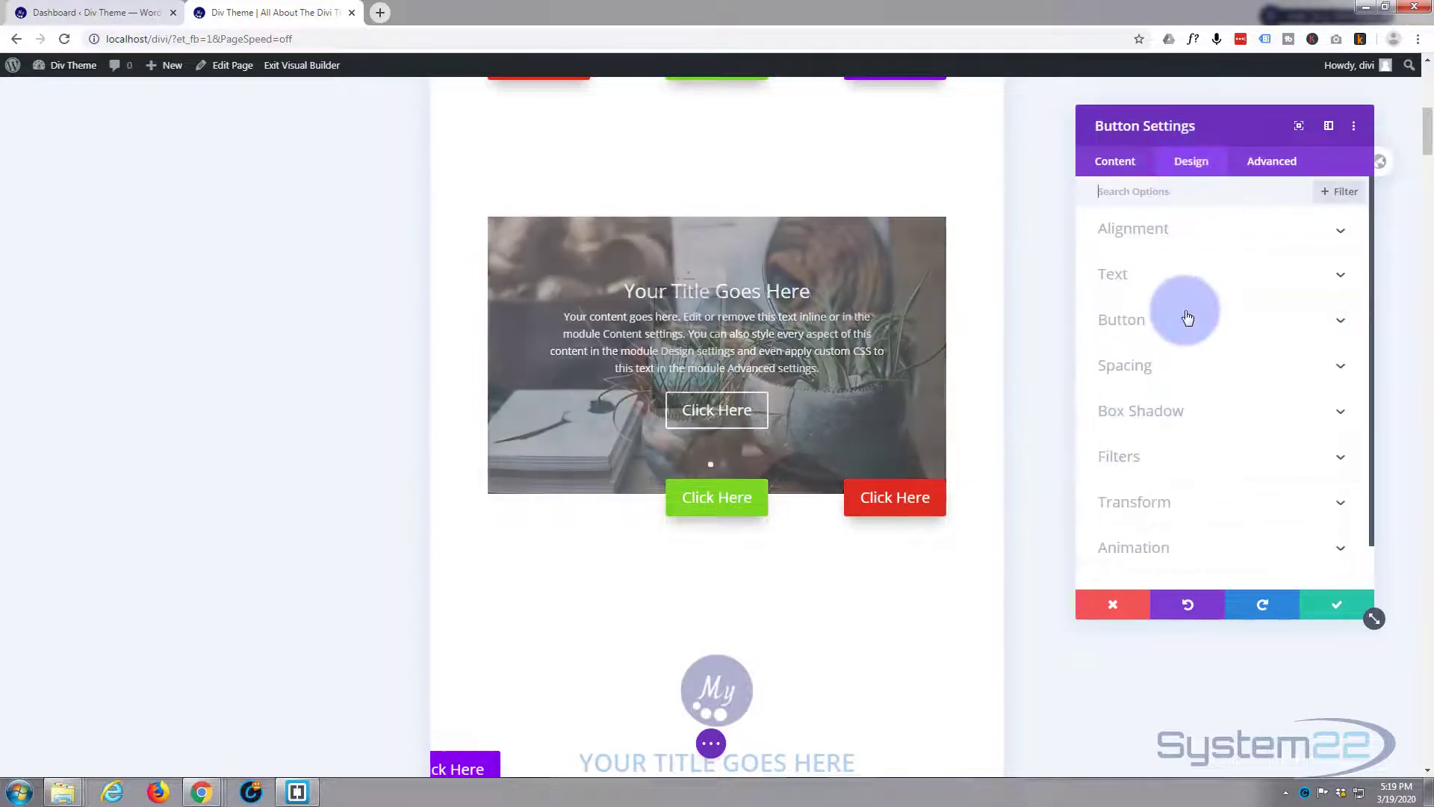
{"action": "left_click", "coordinate": [1201, 374]}
{"action": "mouse_move", "coordinate": [1117, 218]}
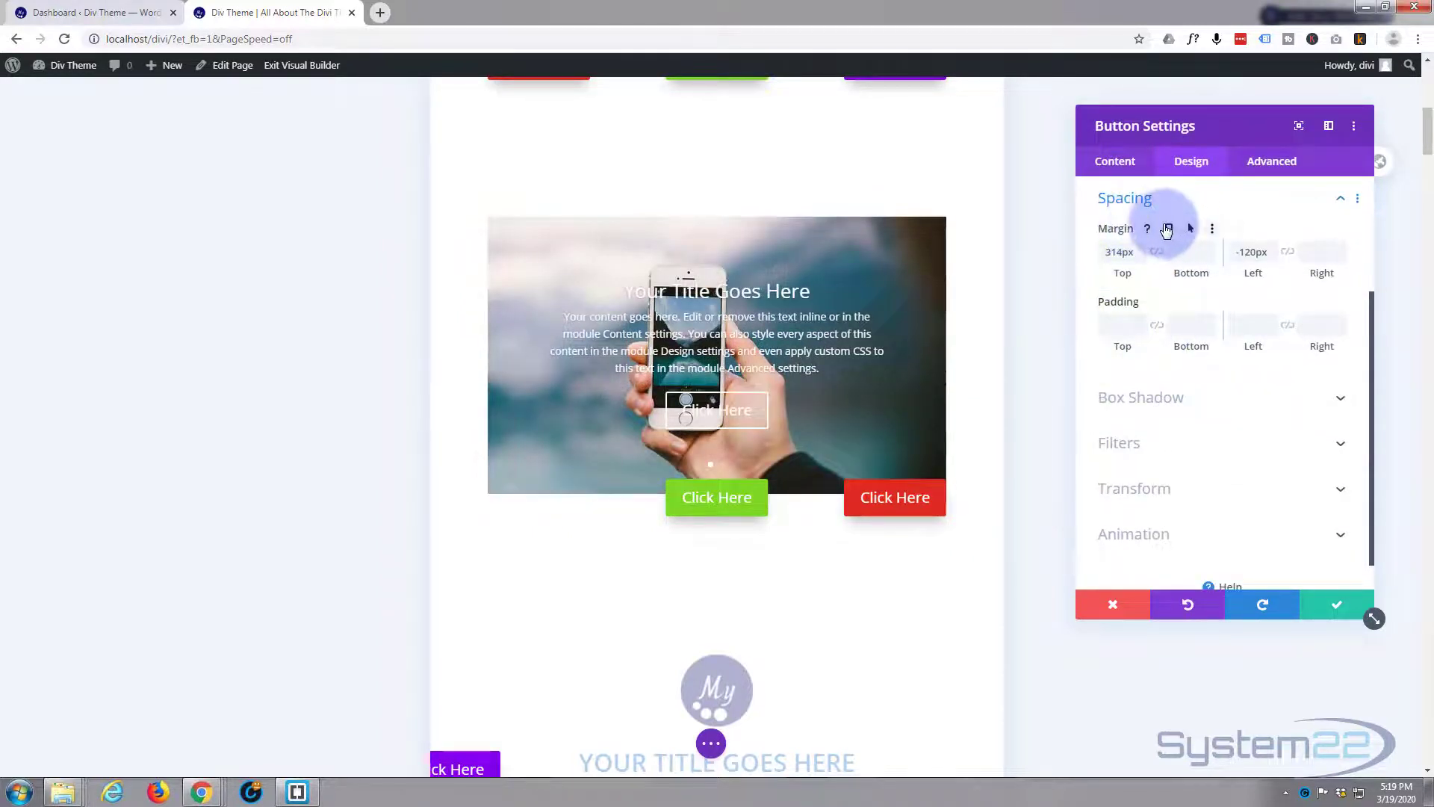
{"action": "left_click", "coordinate": [1167, 228]}
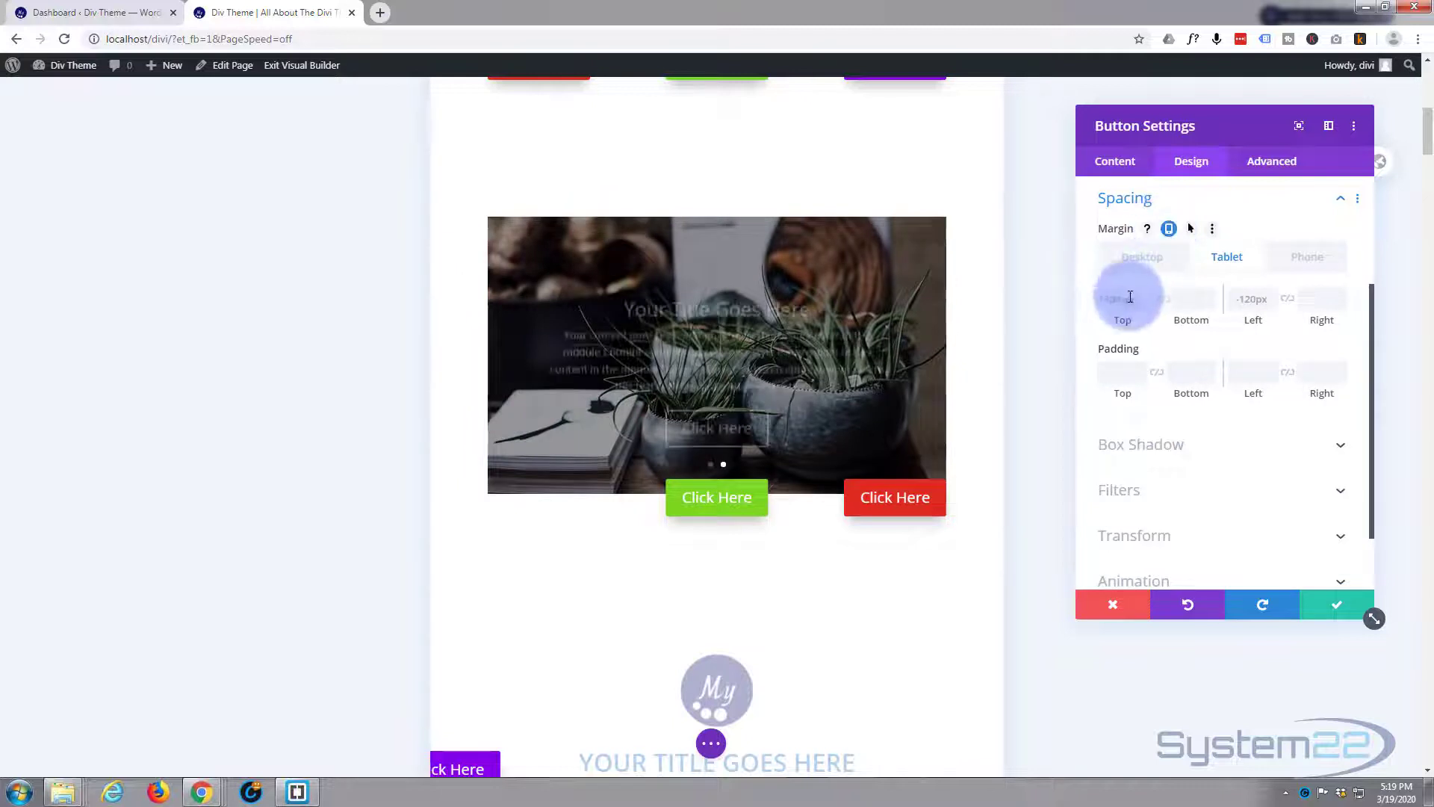
{"action": "left_click", "coordinate": [1108, 296]}
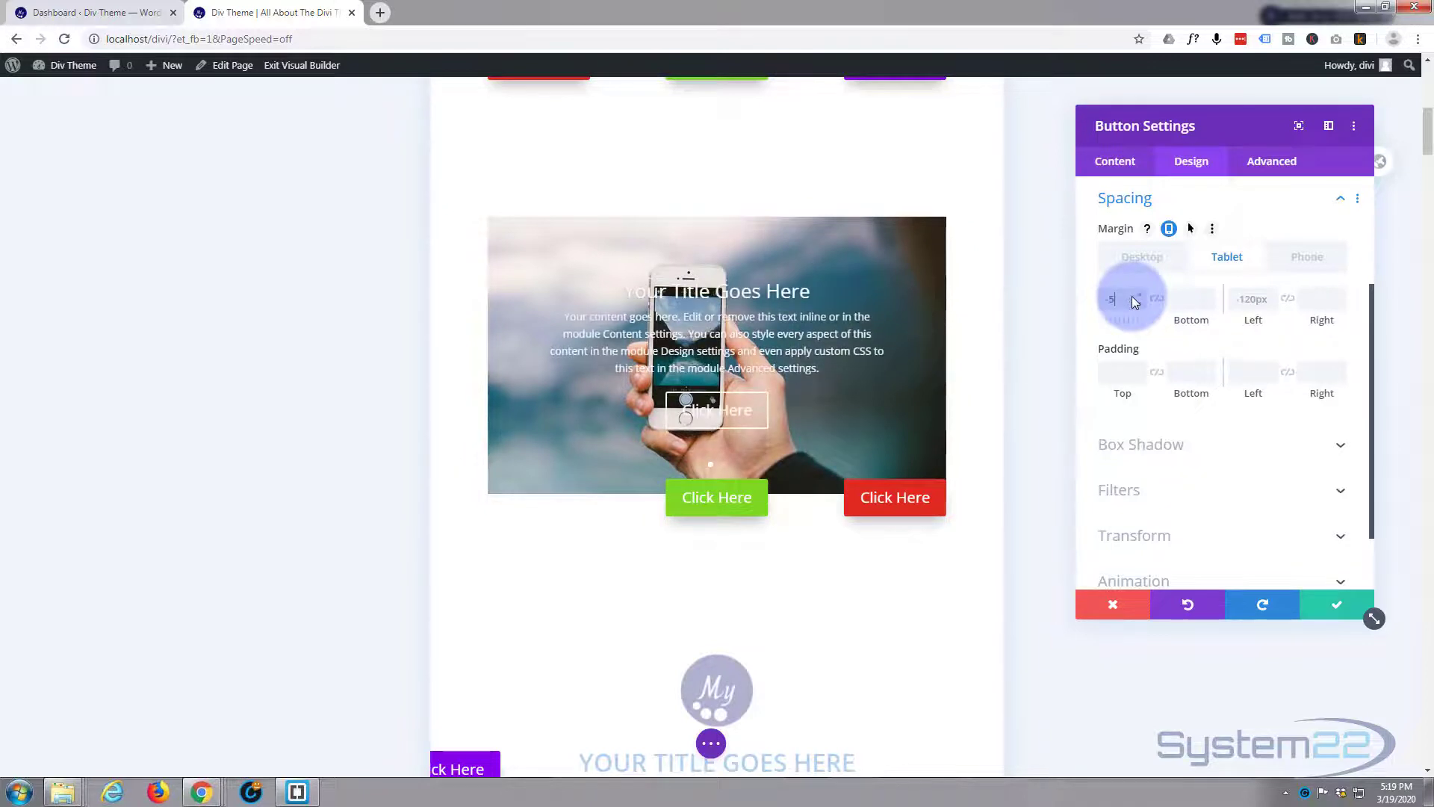
{"action": "left_click", "coordinate": [1236, 298]}
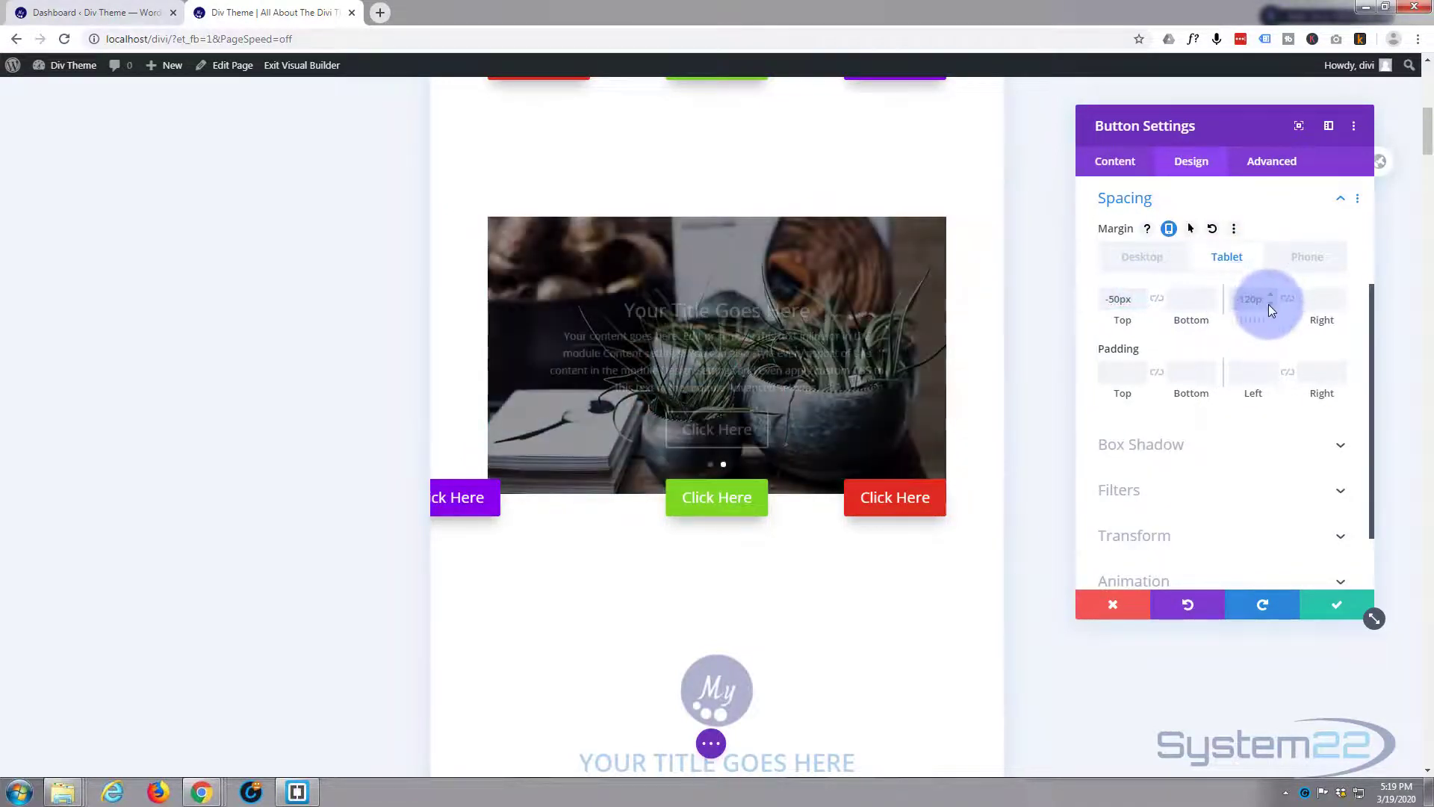
{"action": "type", "text": "0"}
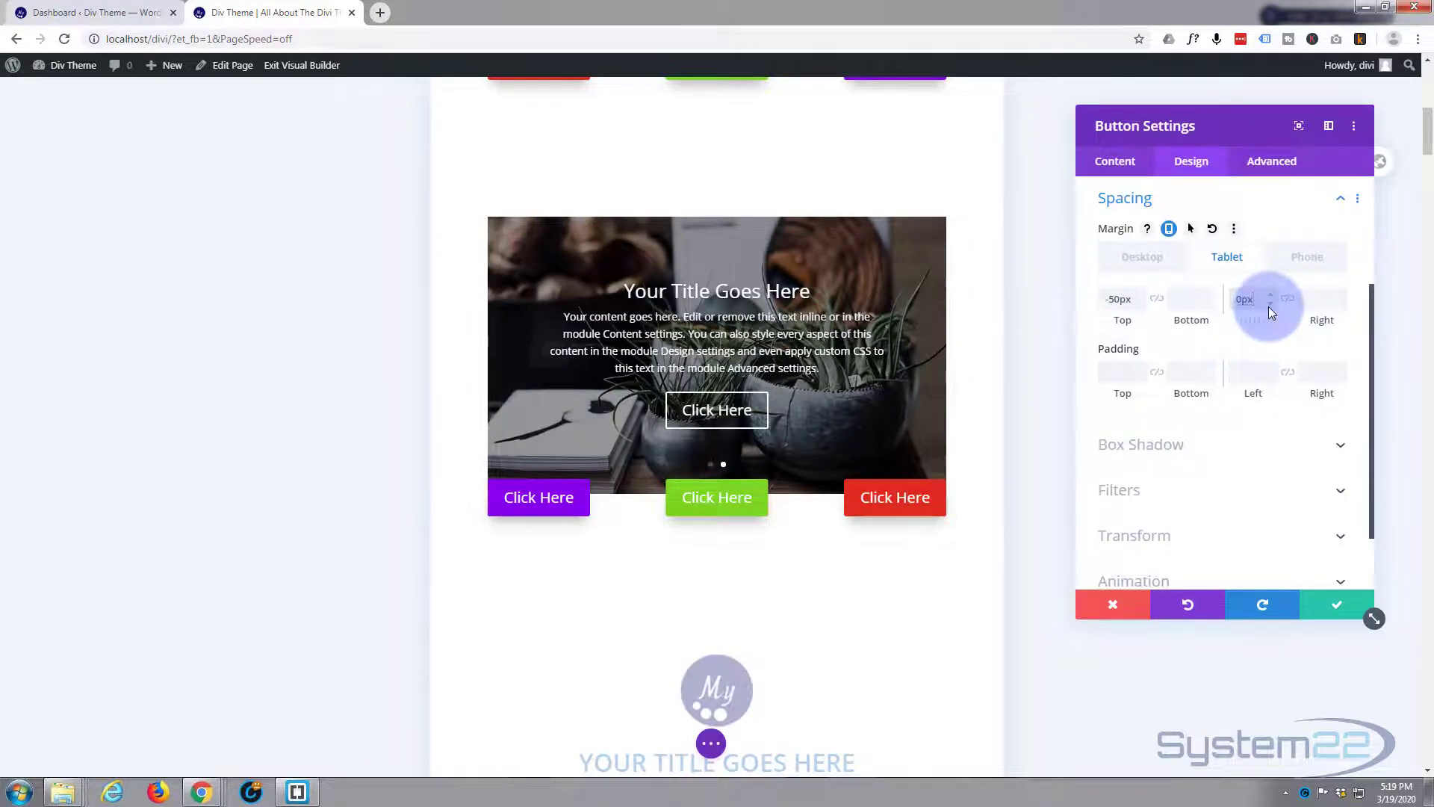
{"action": "type", "text": "px"}
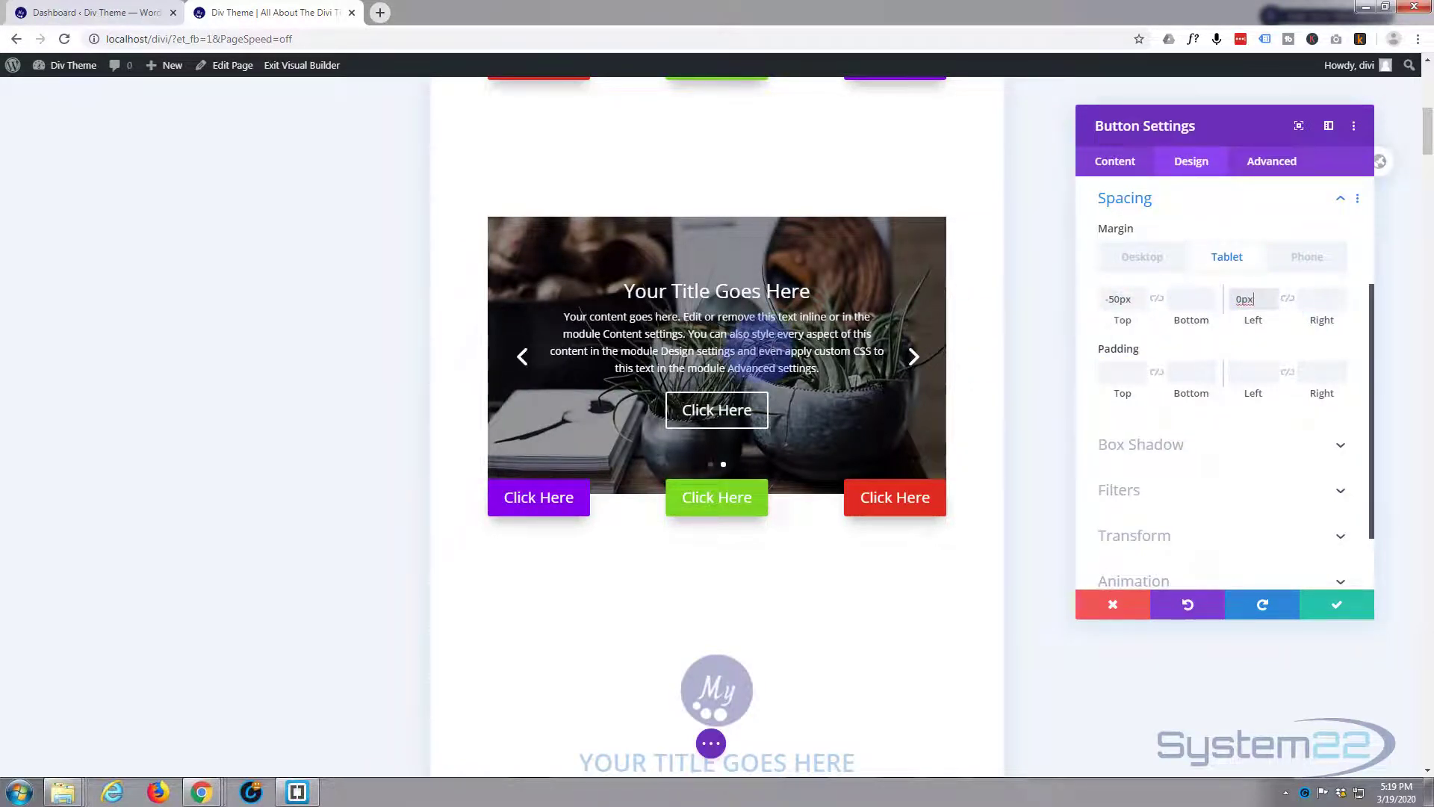
{"action": "scroll", "coordinate": [761, 345], "scroll_direction": "up", "scroll_amount": 2}
{"action": "scroll", "coordinate": [760, 347], "scroll_direction": "down", "scroll_amount": 3}
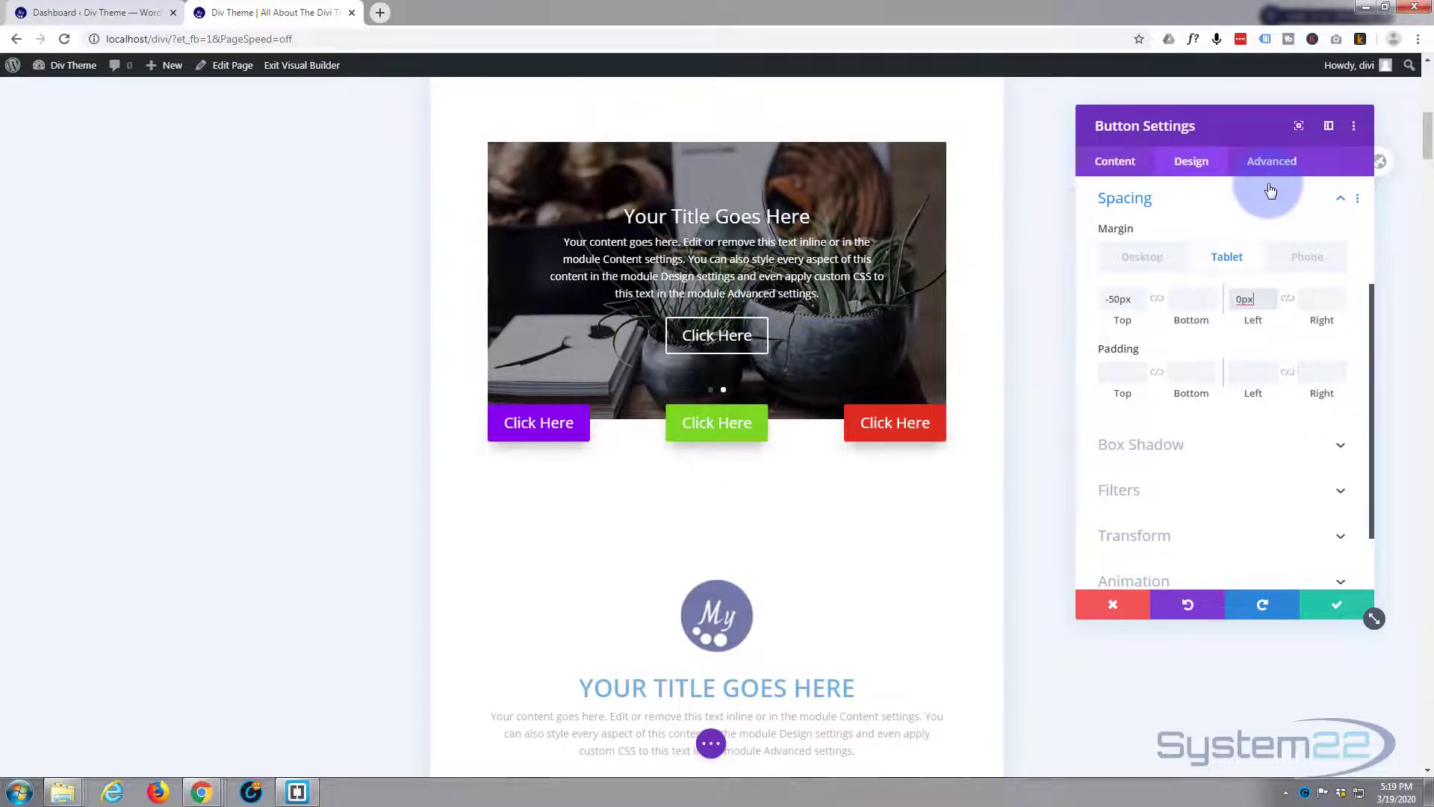
Step: Move the purple button's absolute location to top centre for phone
{"action": "mouse_move", "coordinate": [1106, 227]}
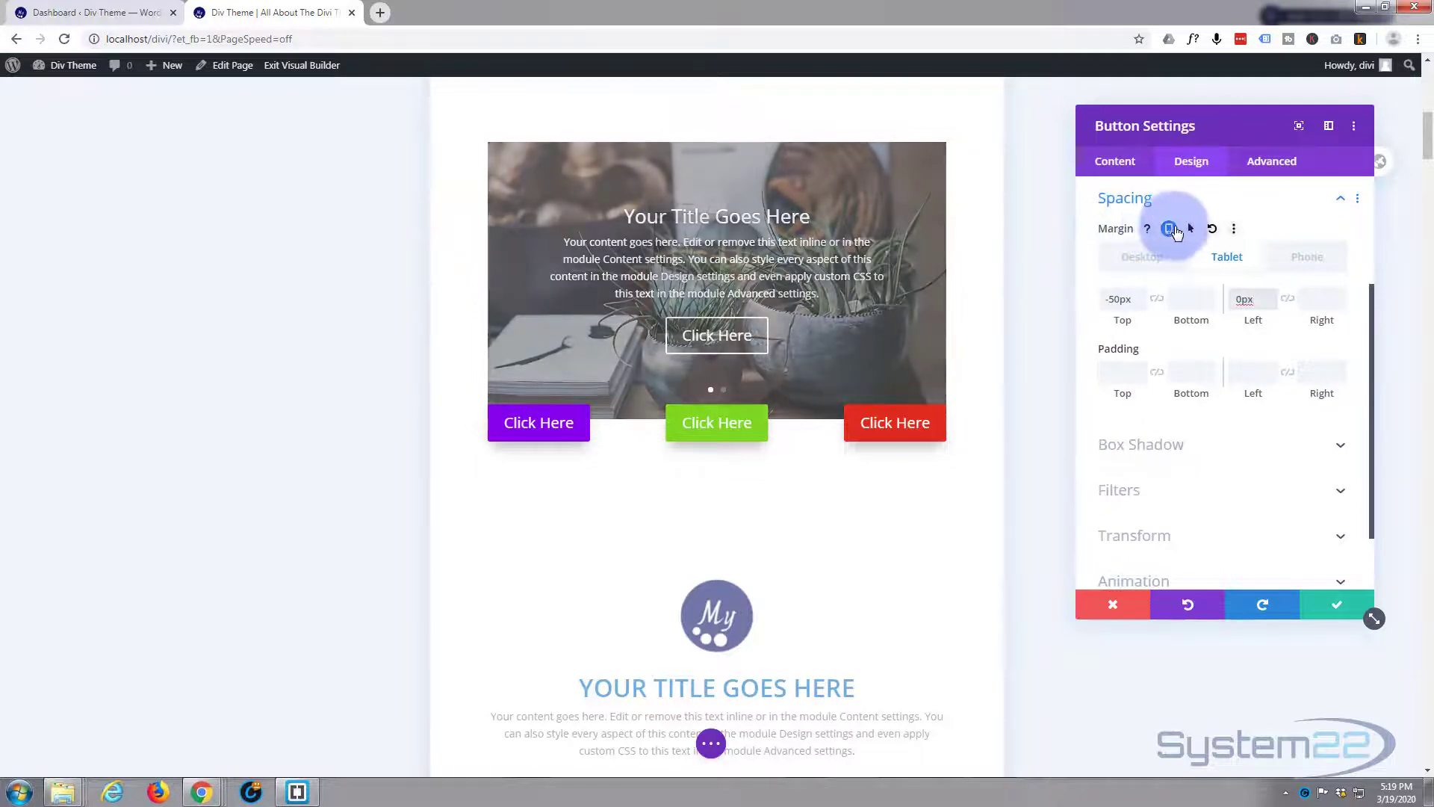
{"action": "left_click", "coordinate": [1308, 257]}
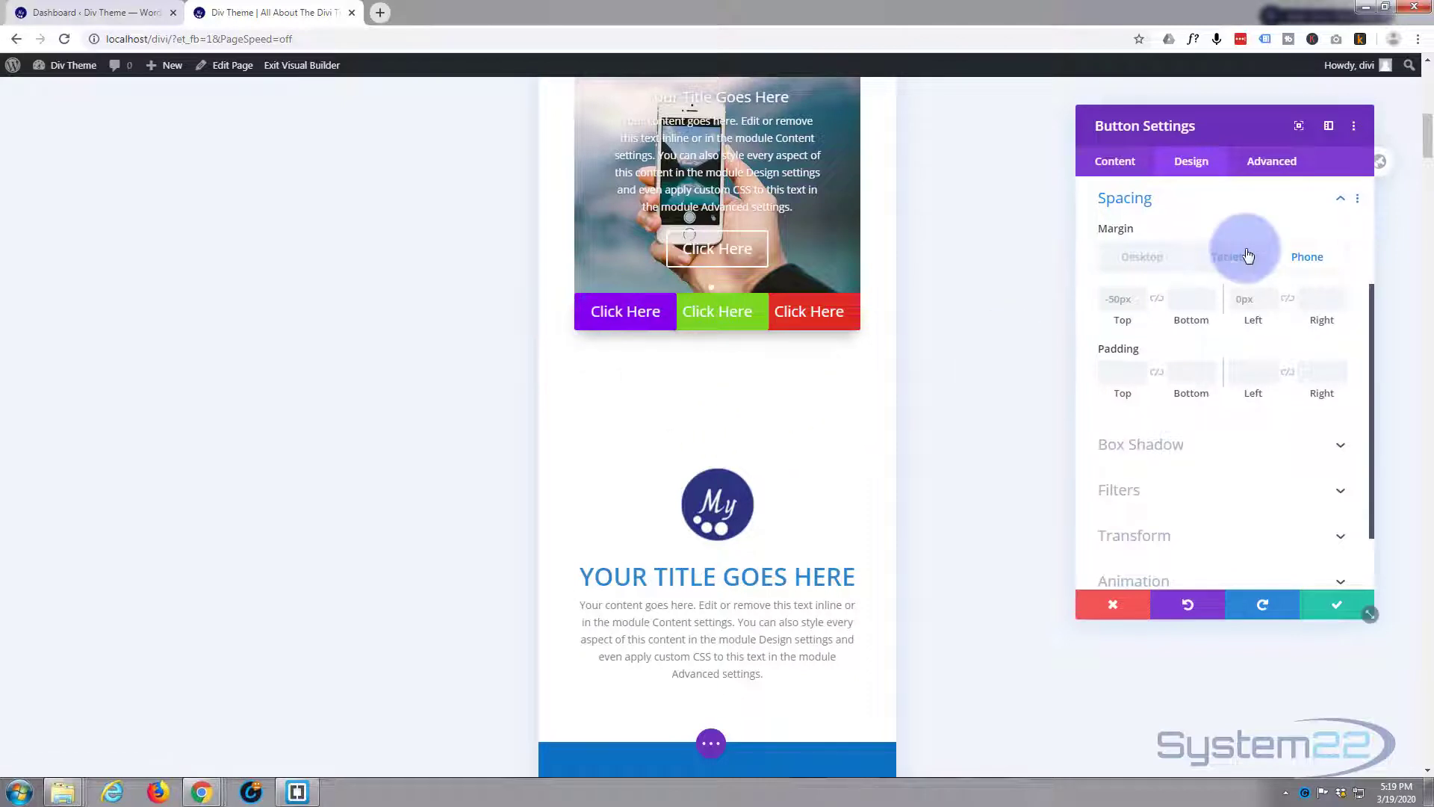
{"action": "left_click", "coordinate": [1257, 163]}
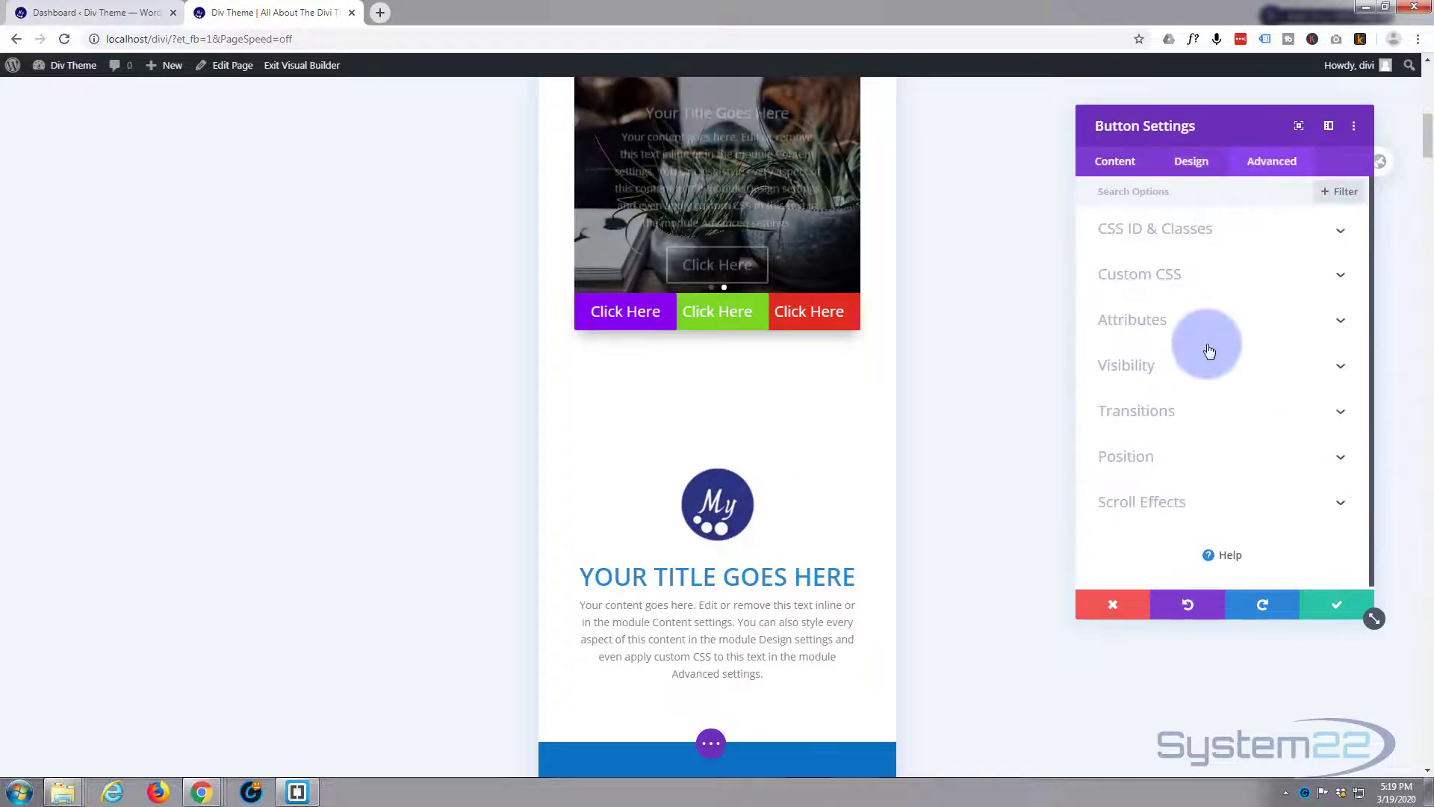
{"action": "left_click", "coordinate": [1202, 458]}
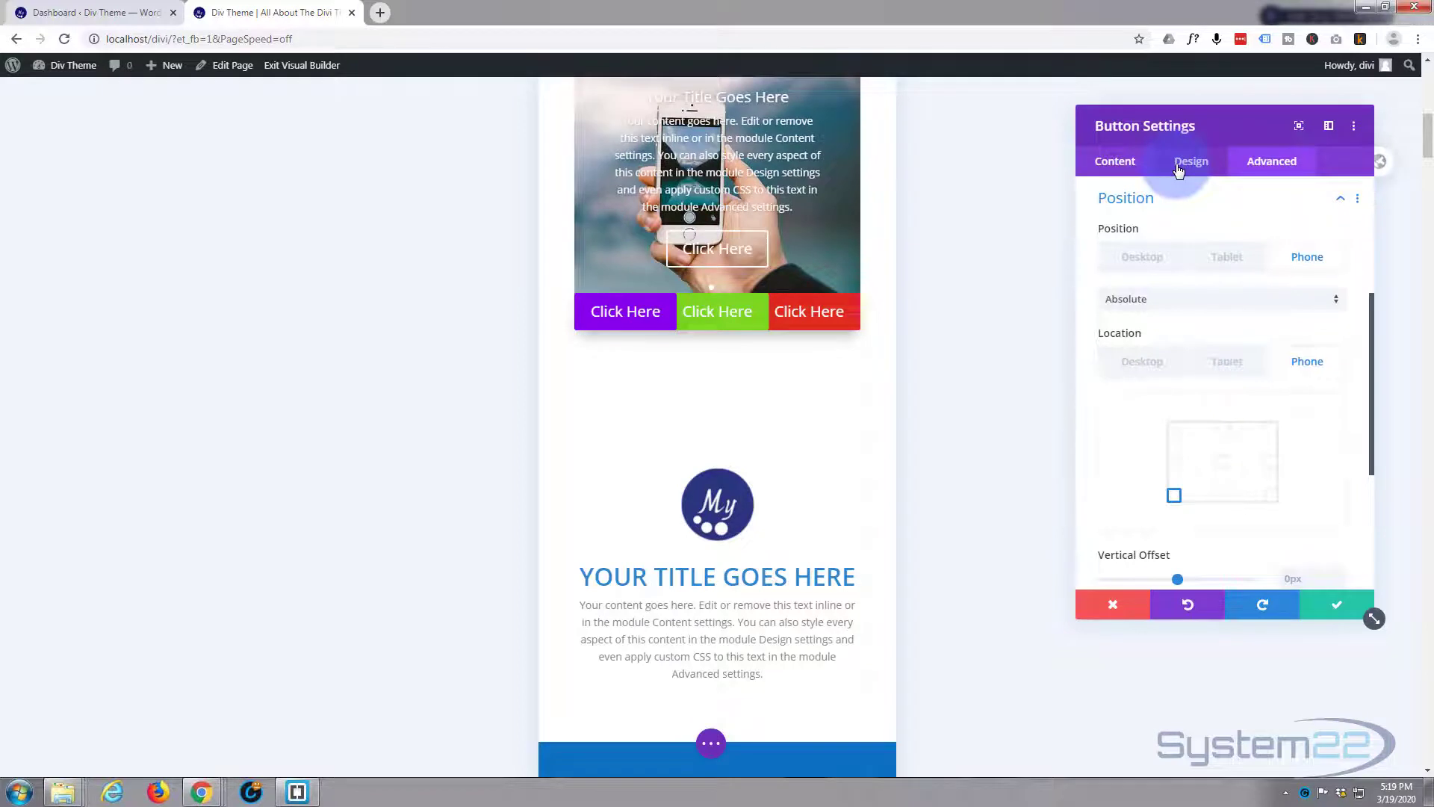
{"action": "left_click", "coordinate": [1225, 436]}
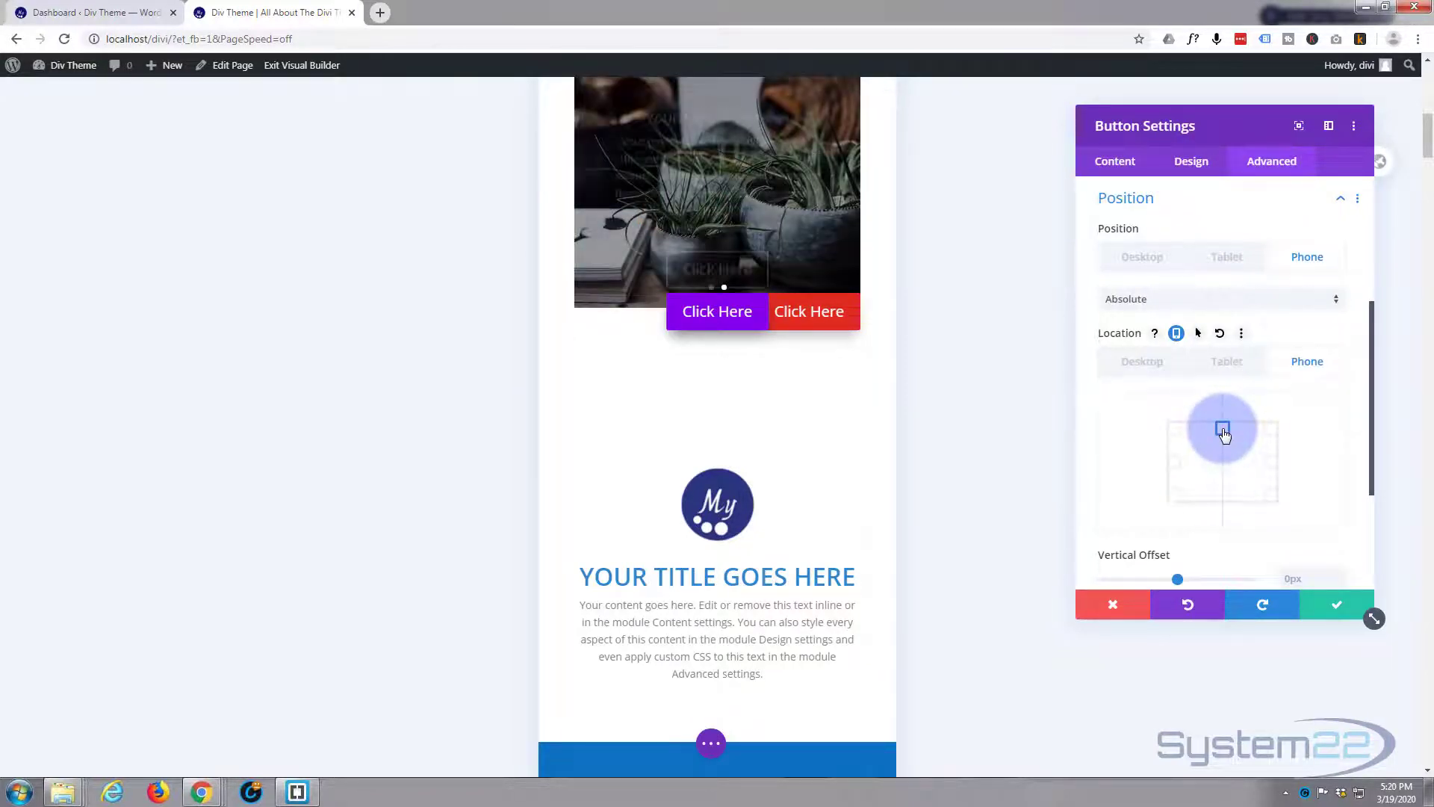
Step: Set the purple button's phone top margin to 100px
{"action": "left_click", "coordinate": [1195, 164]}
{"action": "left_click", "coordinate": [1198, 368]}
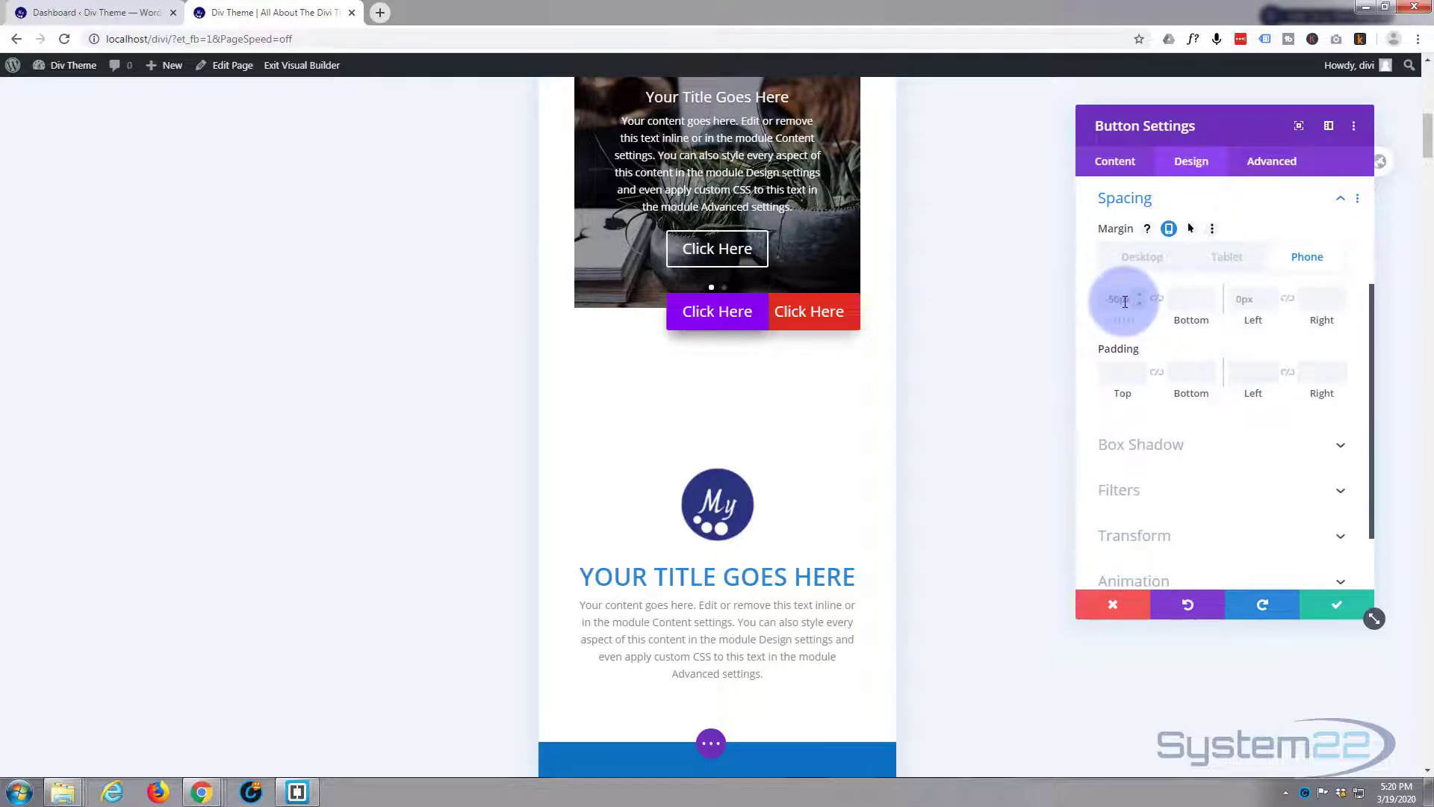
{"action": "left_click", "coordinate": [1210, 450]}
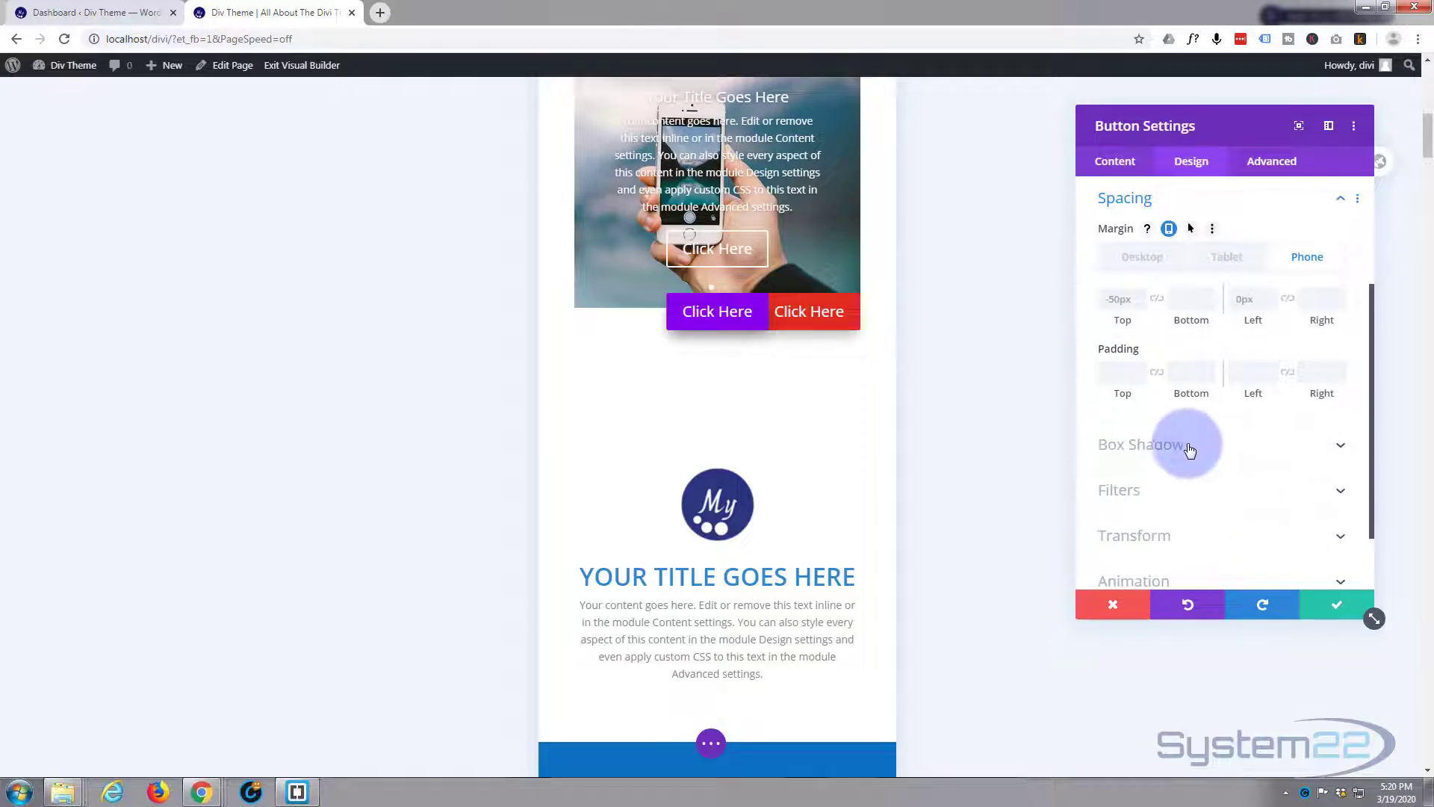
{"action": "left_click", "coordinate": [1120, 298]}
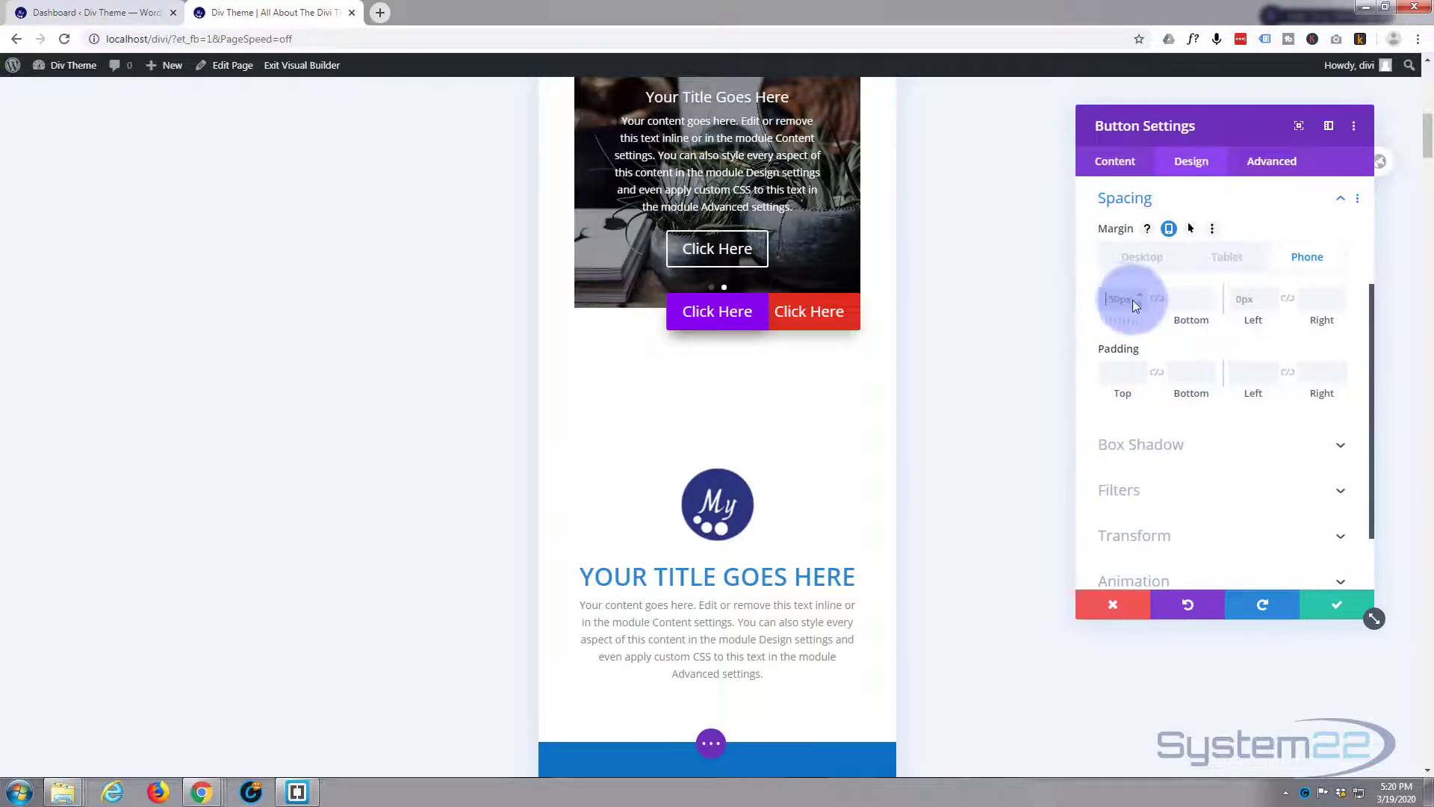
{"action": "type", "text": "100px"}
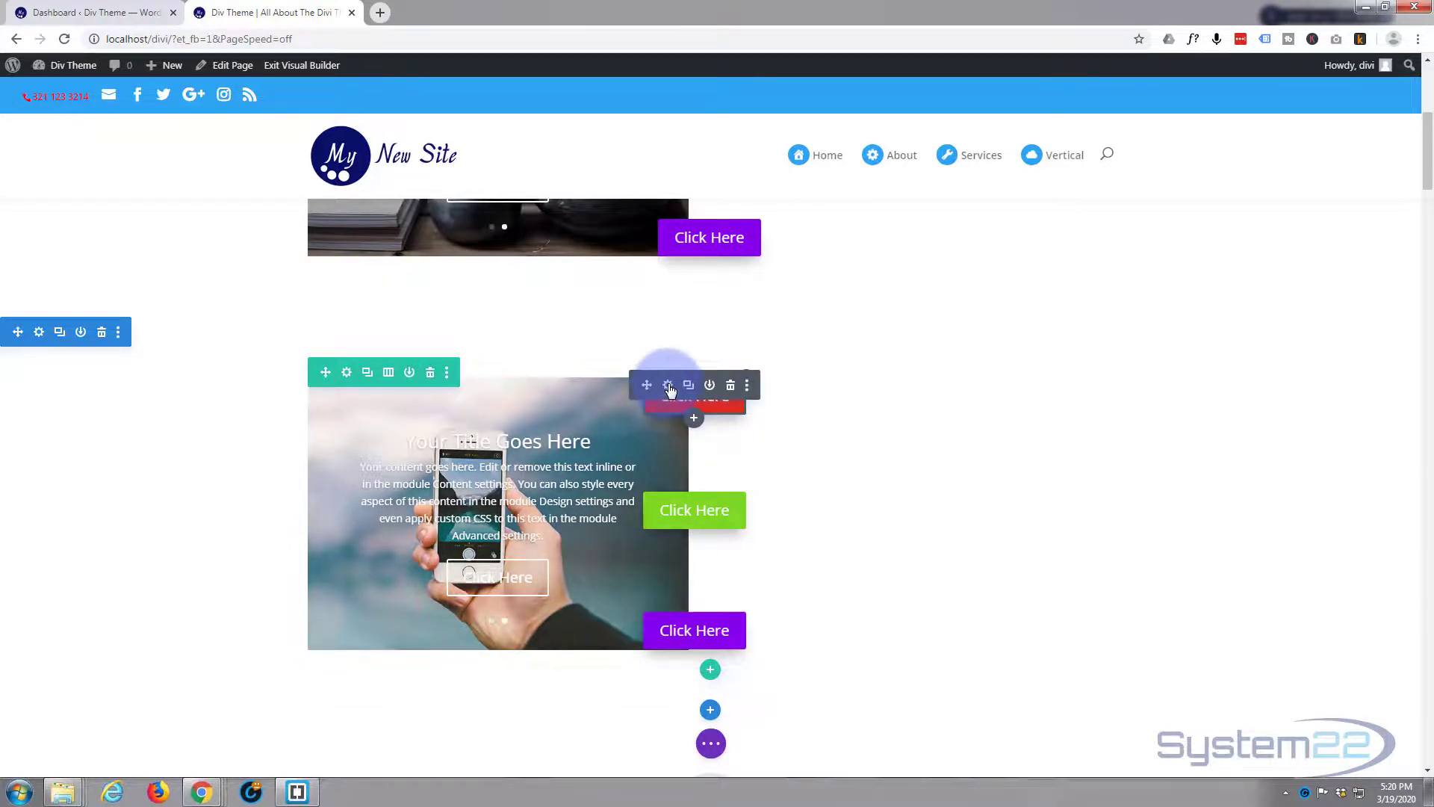
Step: Move the lower slider's red button to the top centre absolute location for phone, keeping top left on desktop
{"action": "left_click", "coordinate": [668, 386]}
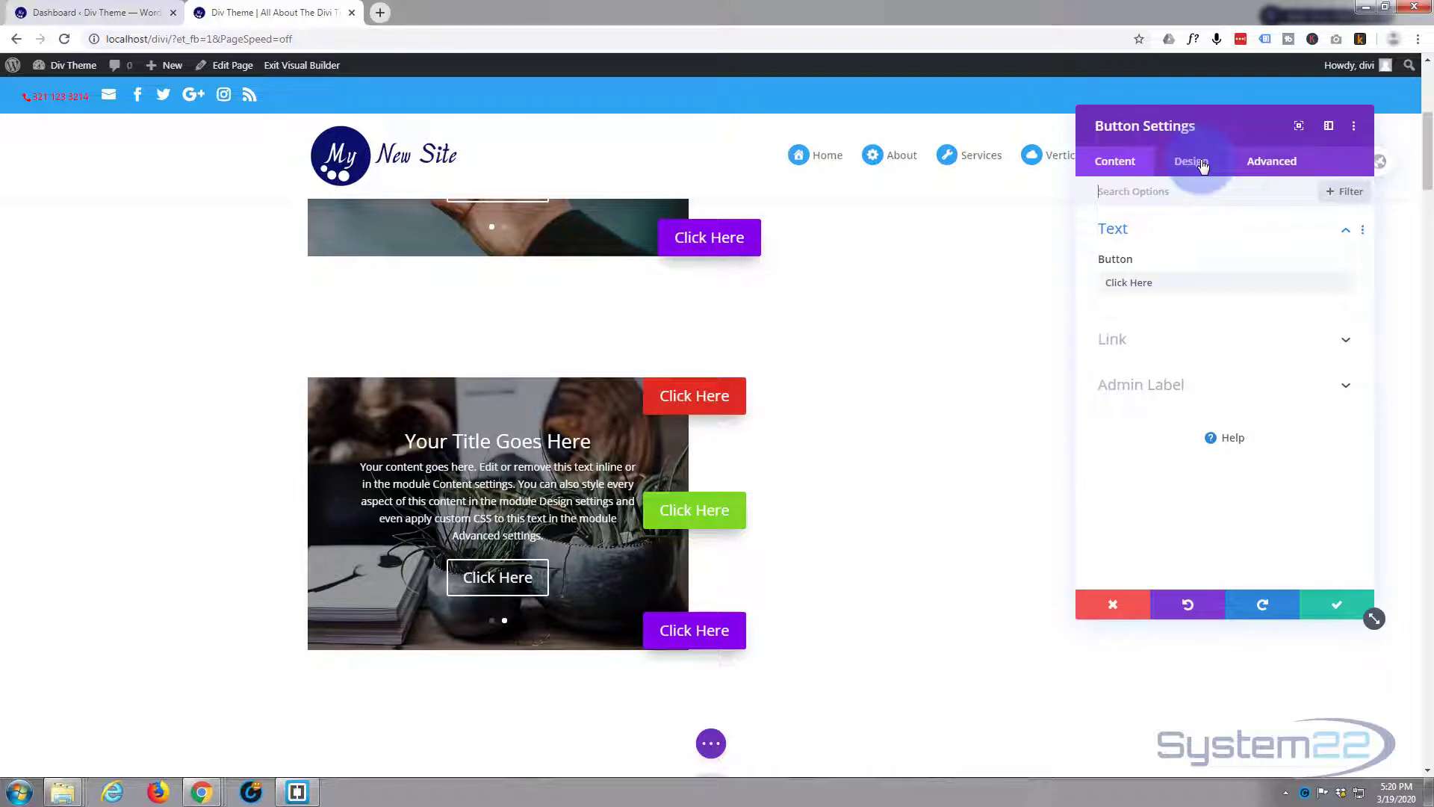
{"action": "left_click", "coordinate": [1263, 166]}
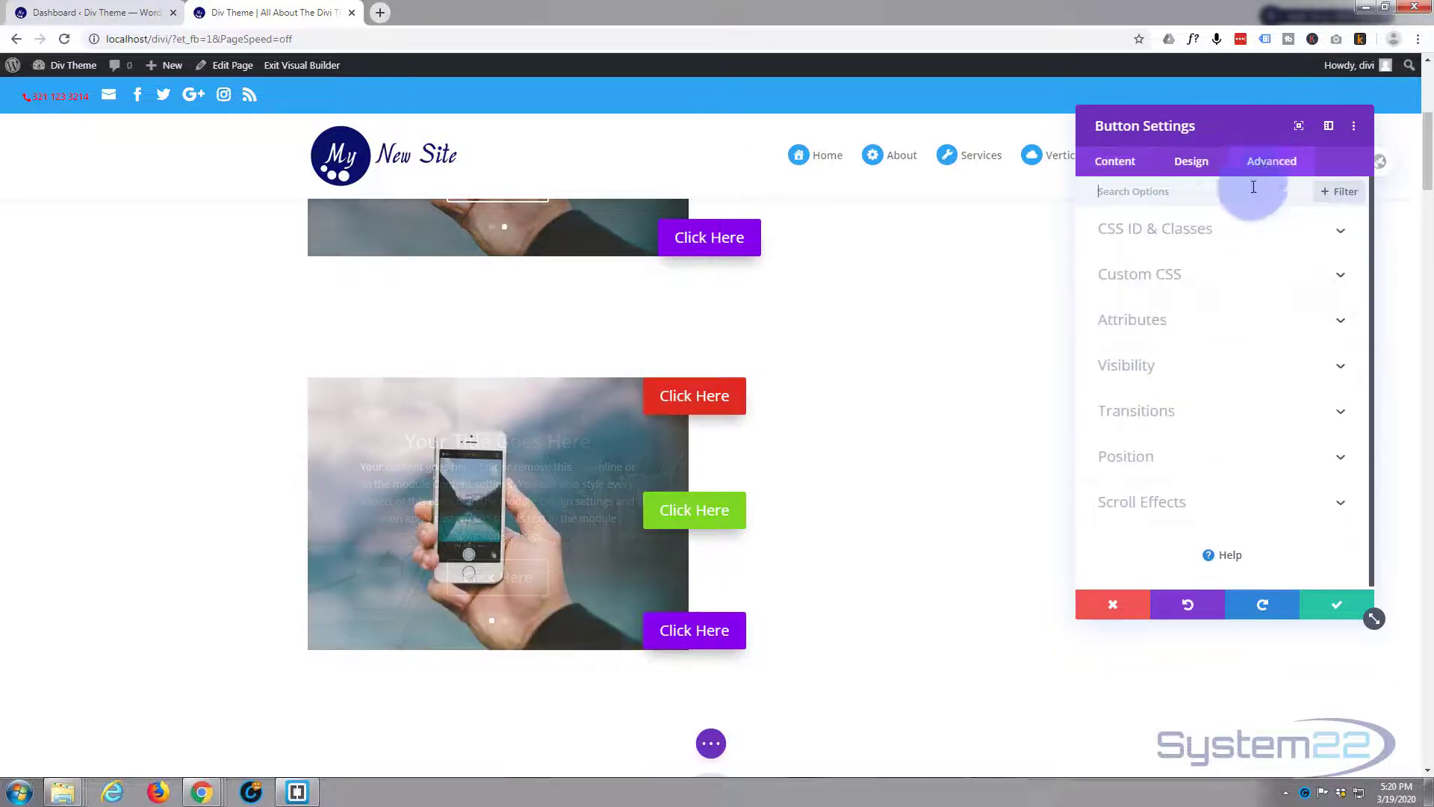
{"action": "left_click", "coordinate": [1159, 457]}
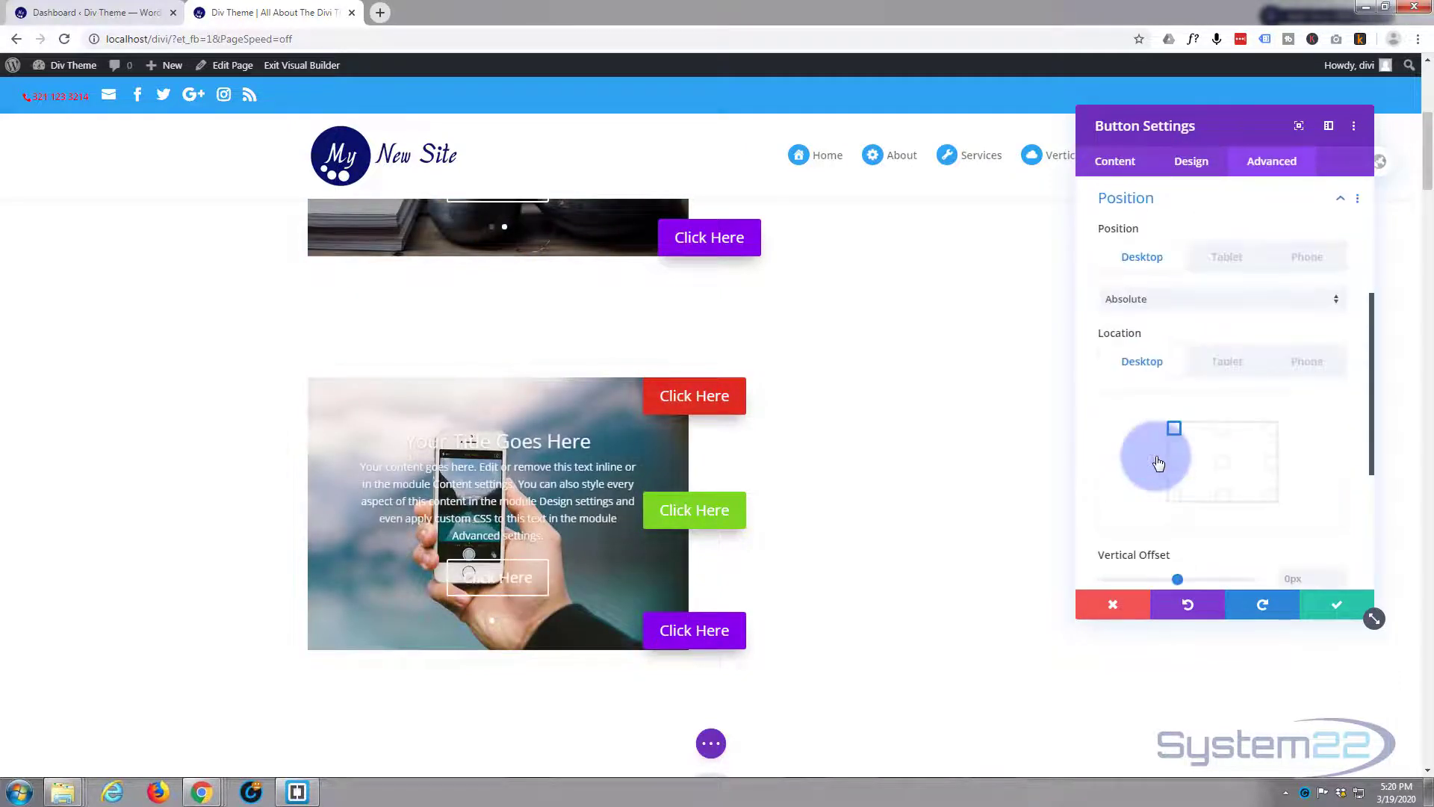
{"action": "left_click", "coordinate": [1226, 430]}
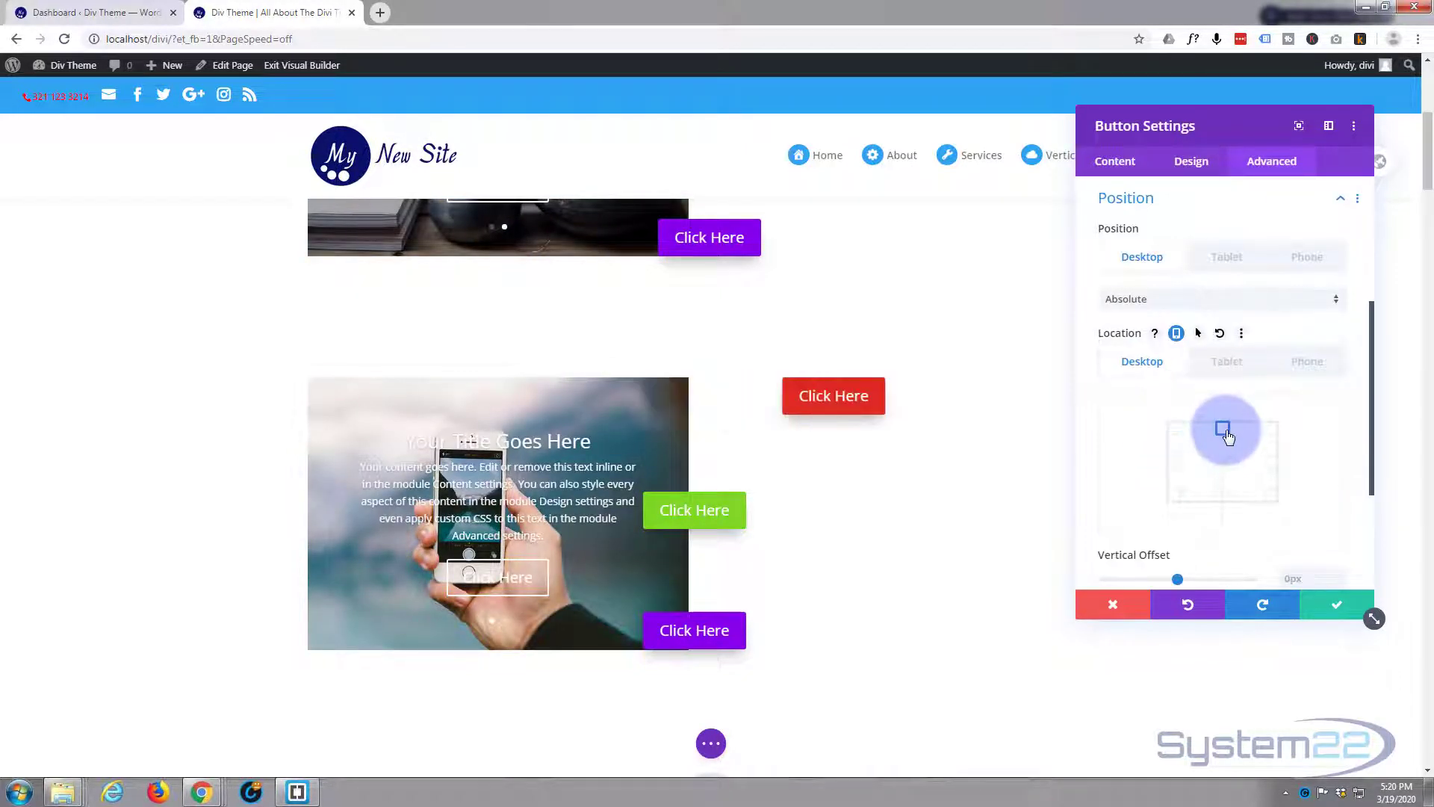
{"action": "left_click", "coordinate": [1175, 430]}
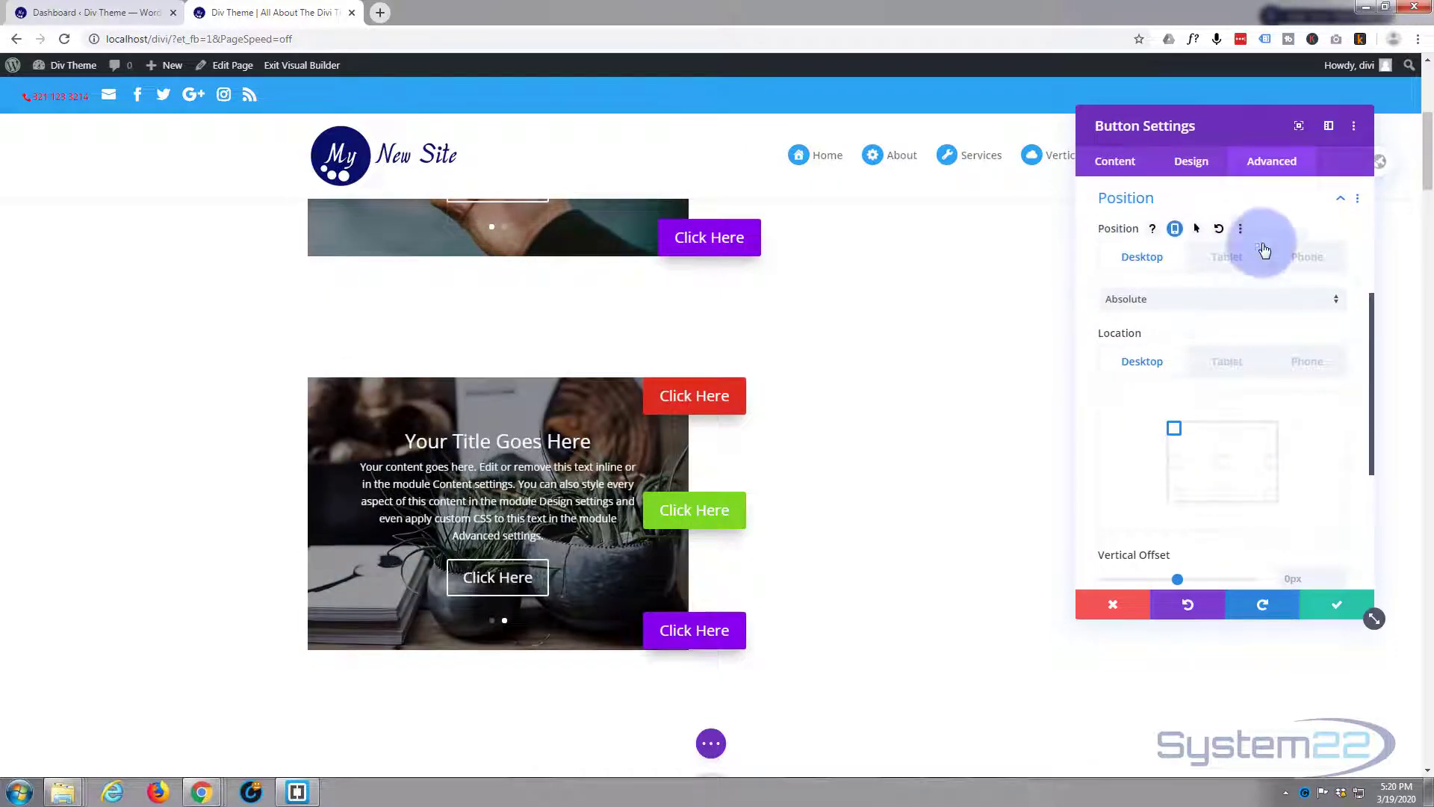
{"action": "left_click", "coordinate": [1304, 257]}
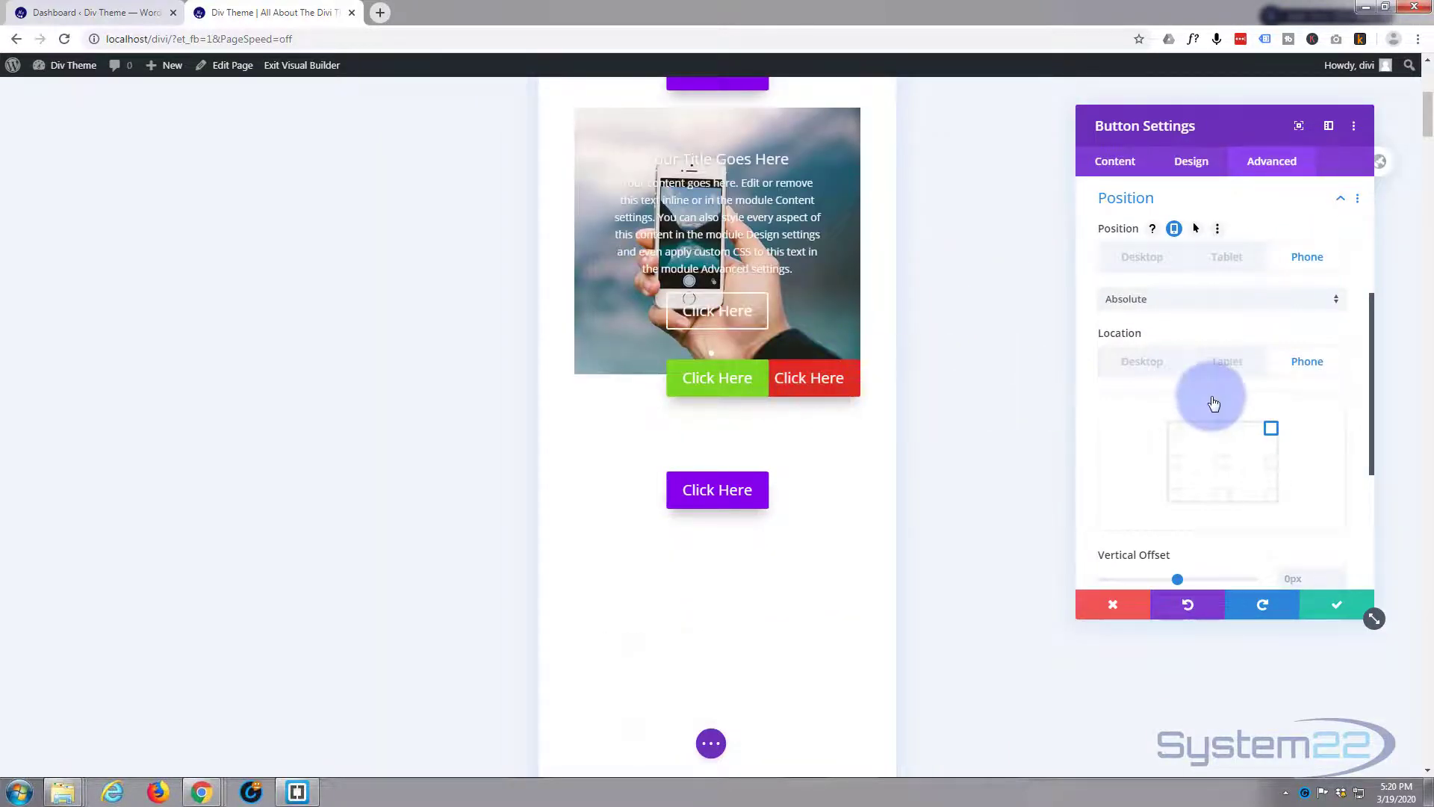
{"action": "left_click", "coordinate": [1239, 366]}
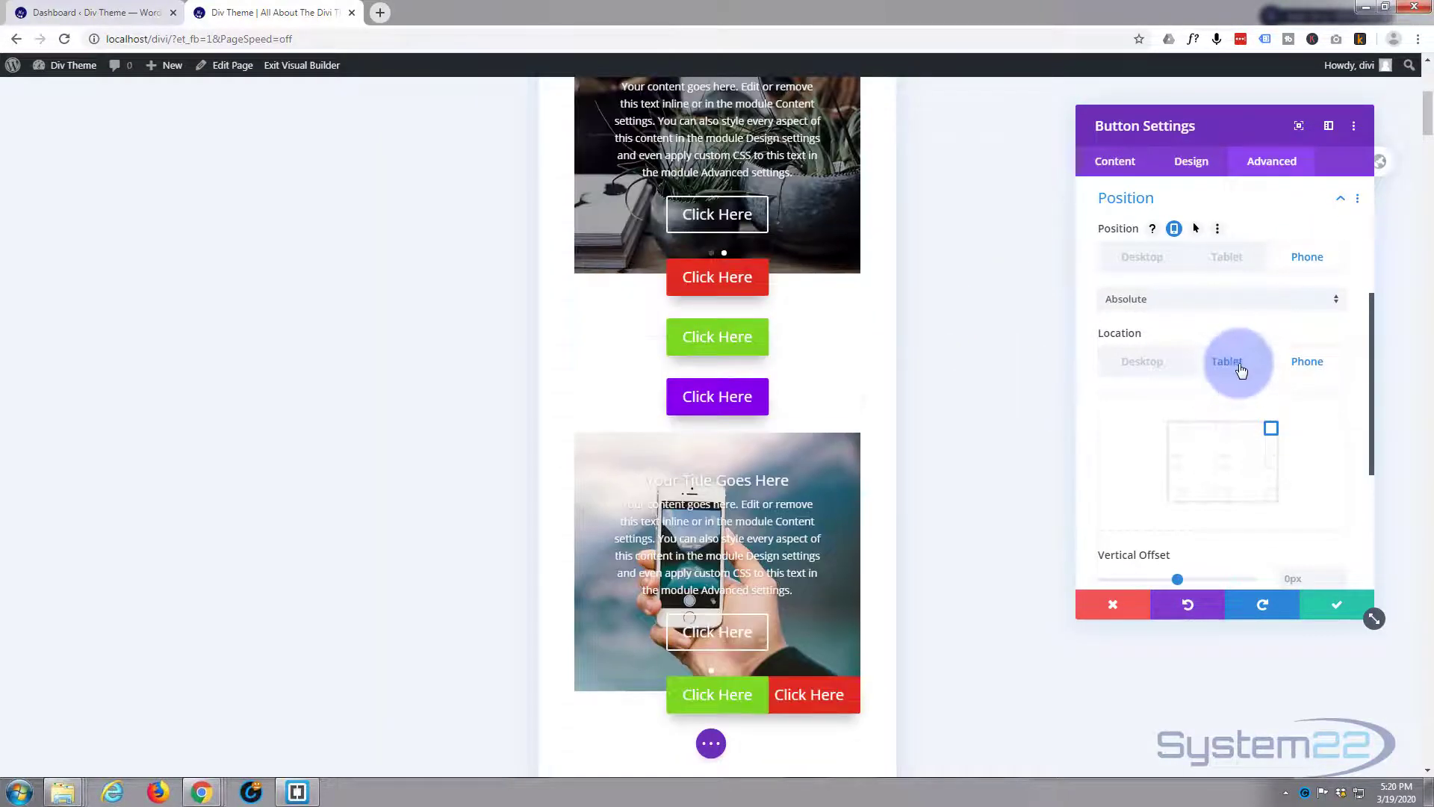
{"action": "left_click", "coordinate": [1222, 428]}
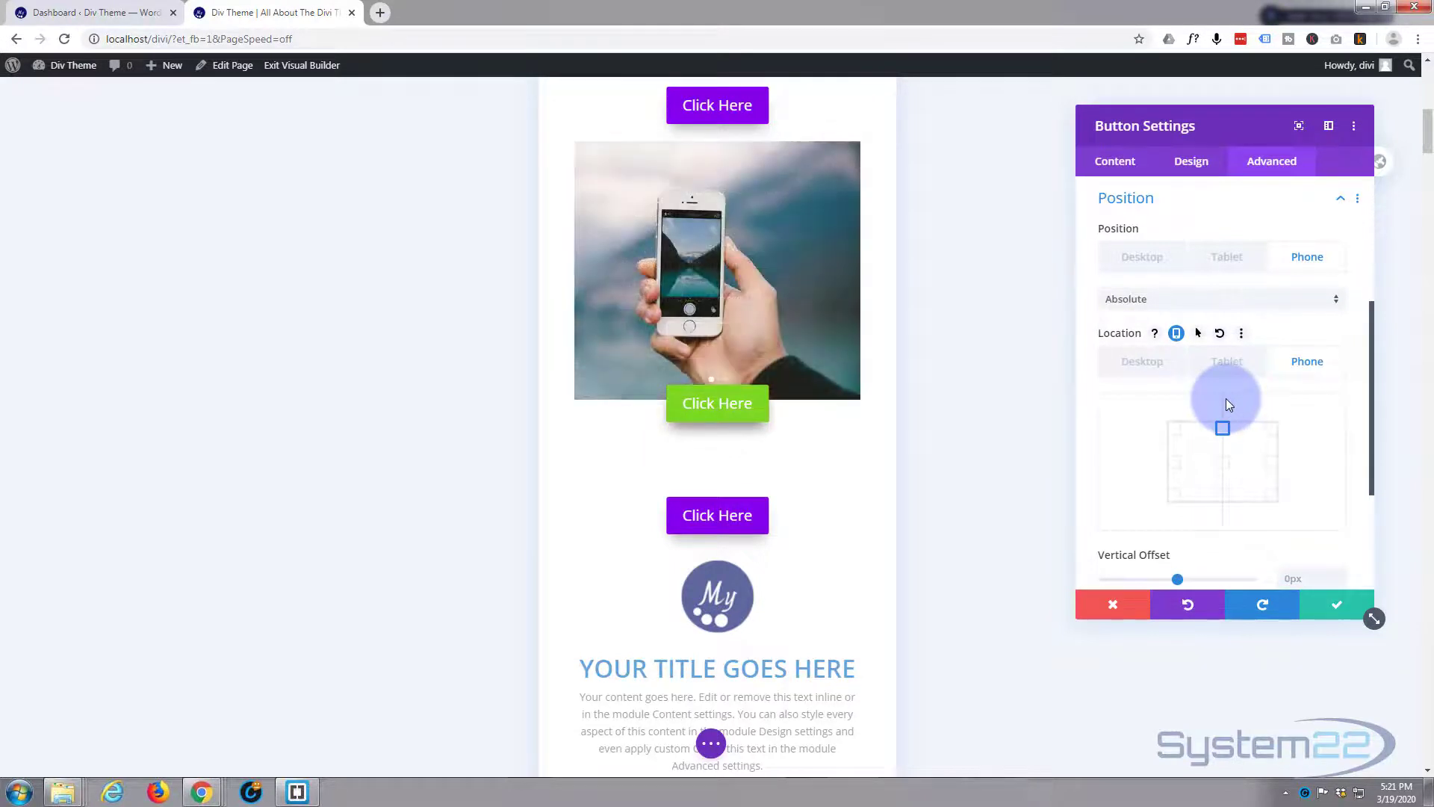
Step: Set the red button's phone top margin to 24px so it sits between the green and purple buttons
{"action": "left_click", "coordinate": [1191, 163]}
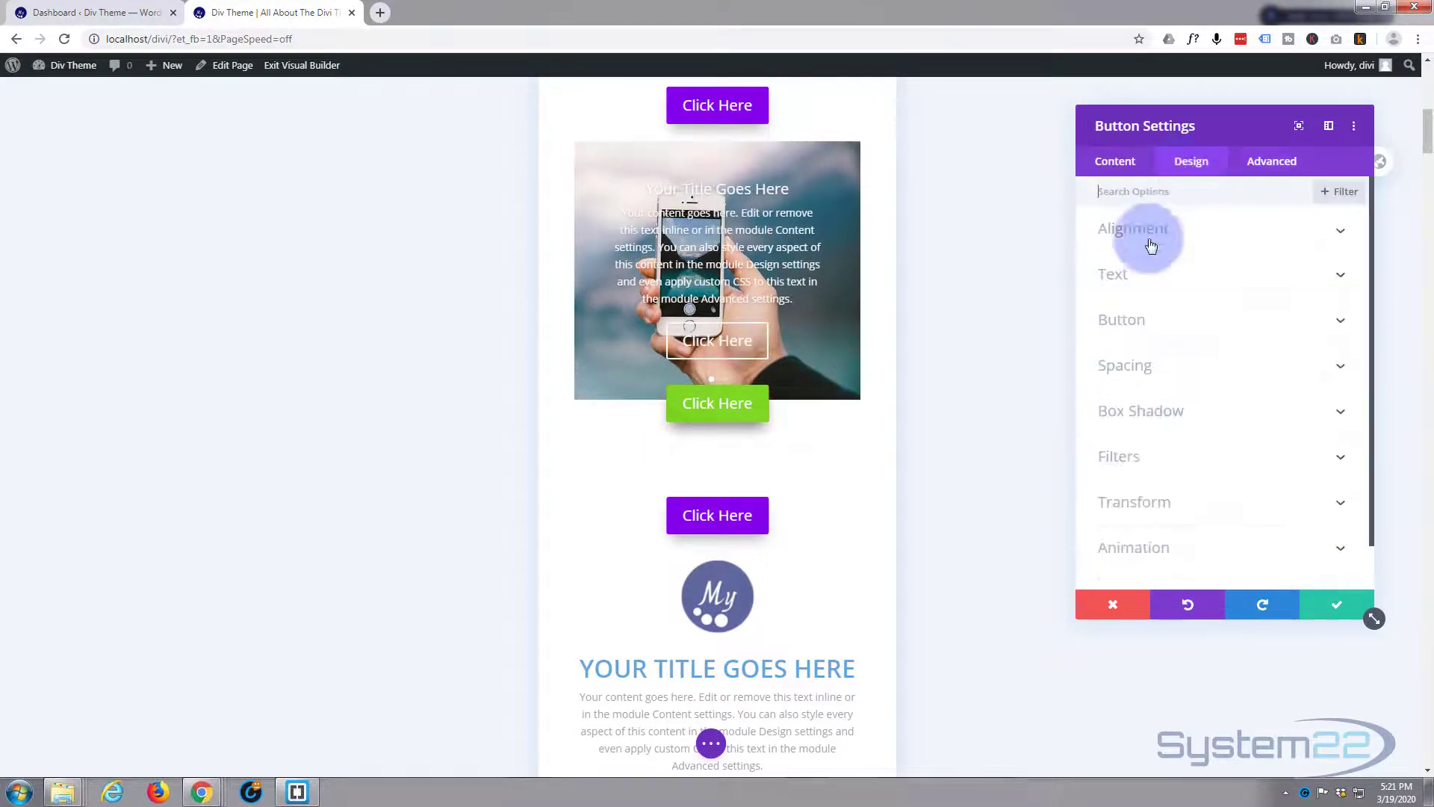
{"action": "left_click", "coordinate": [1186, 373]}
{"action": "left_click", "coordinate": [1128, 300]}
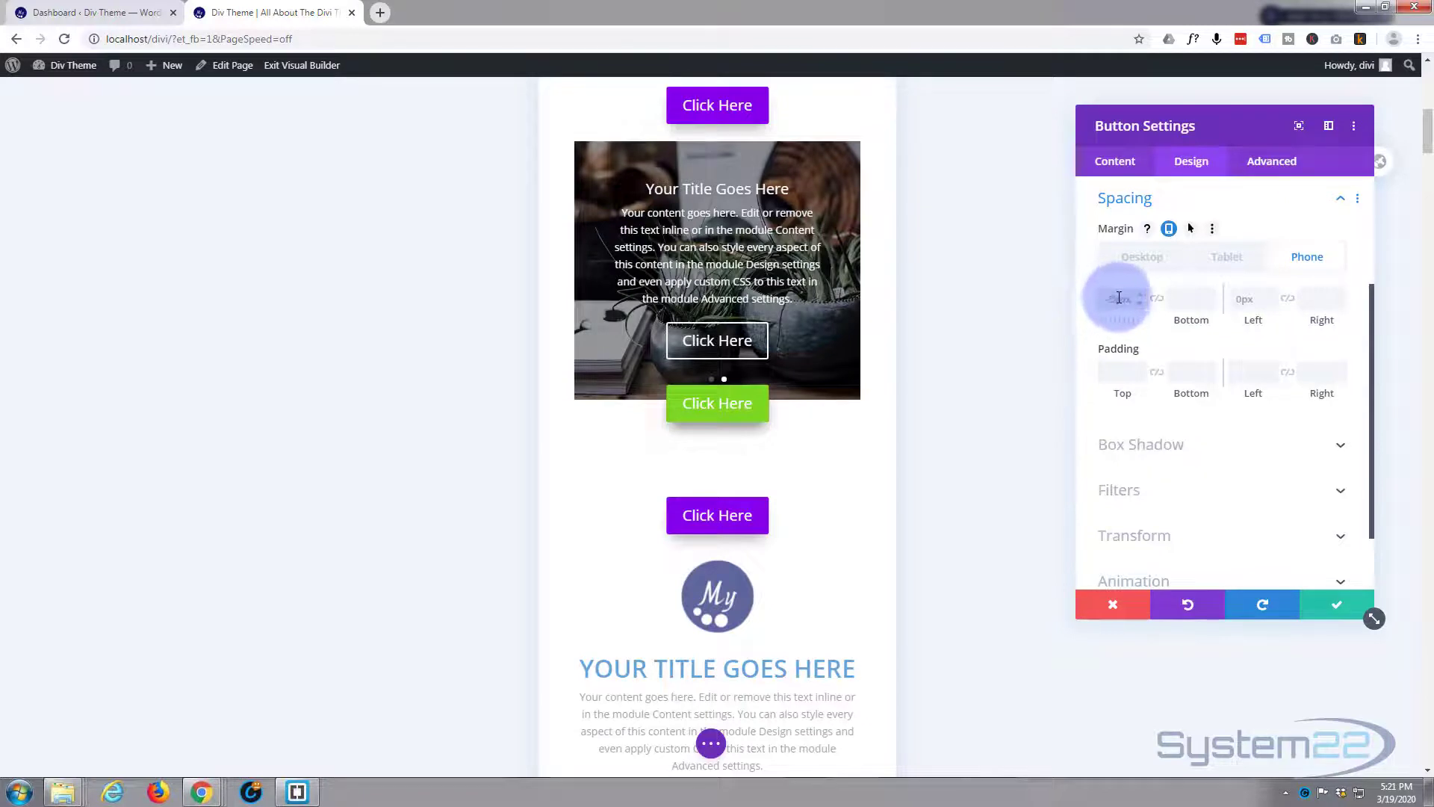
{"action": "type", "text": "50"}
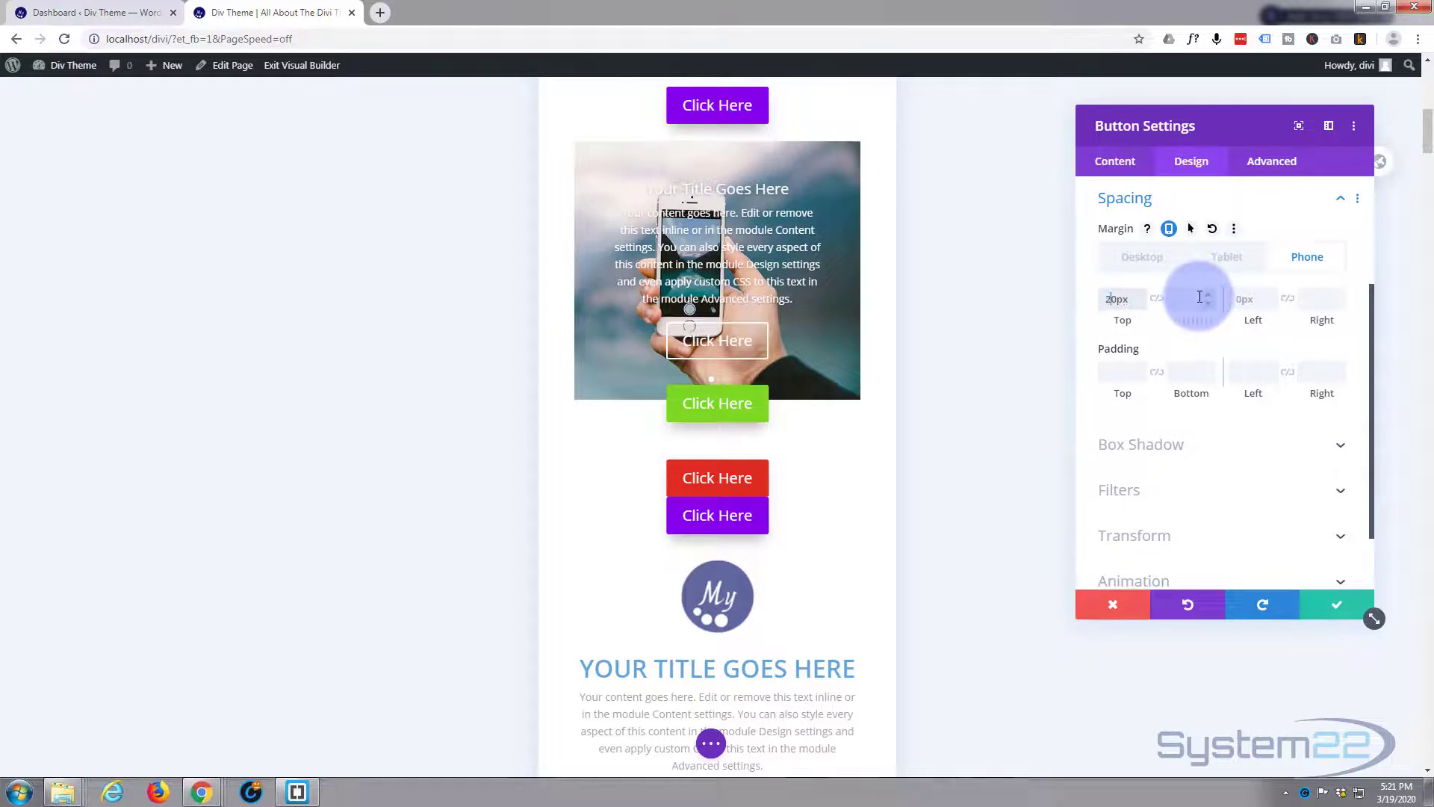
{"action": "left_click", "coordinate": [1140, 302]}
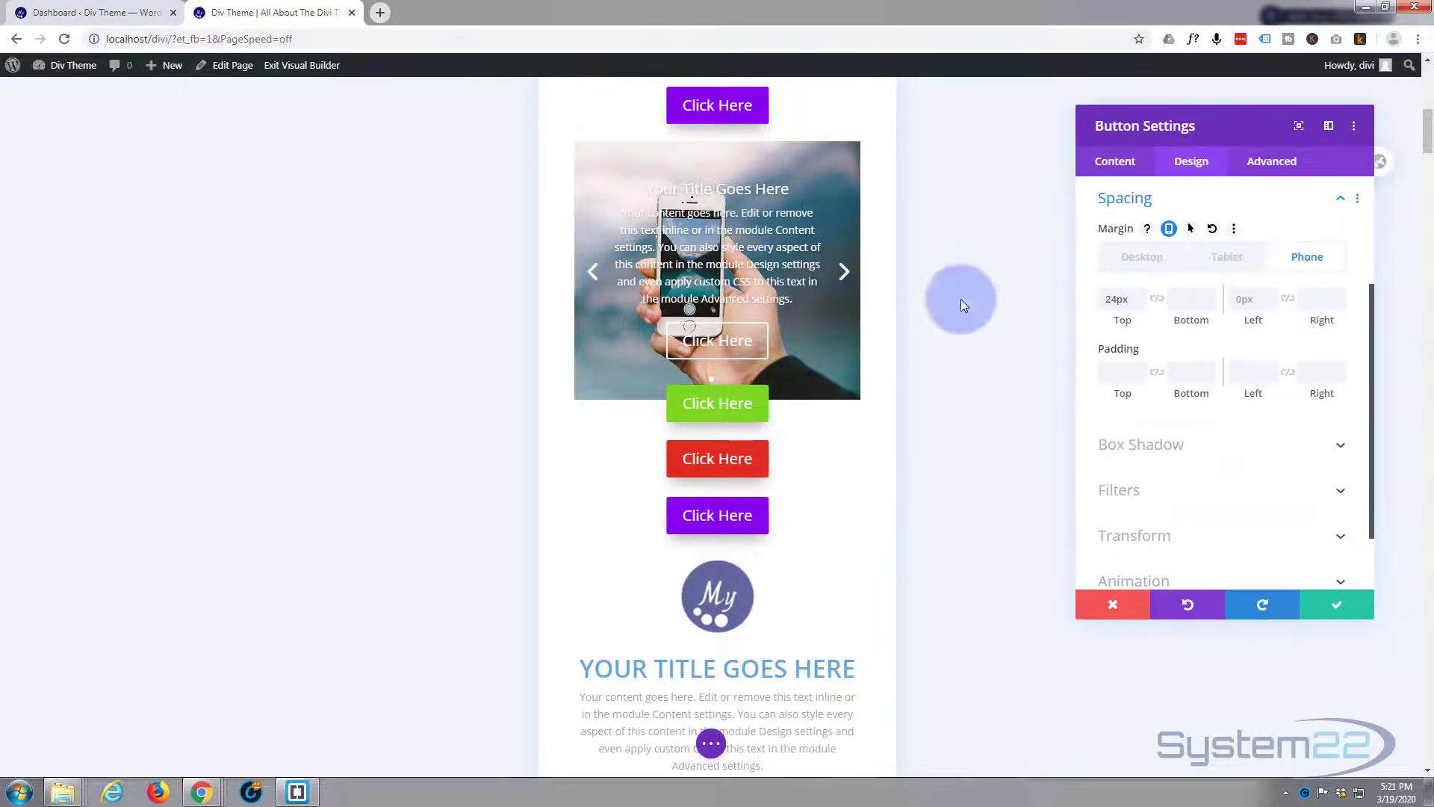
Step: Check the placement of the slider's three buttons in the tablet and desktop views
{"action": "left_click", "coordinate": [1236, 264]}
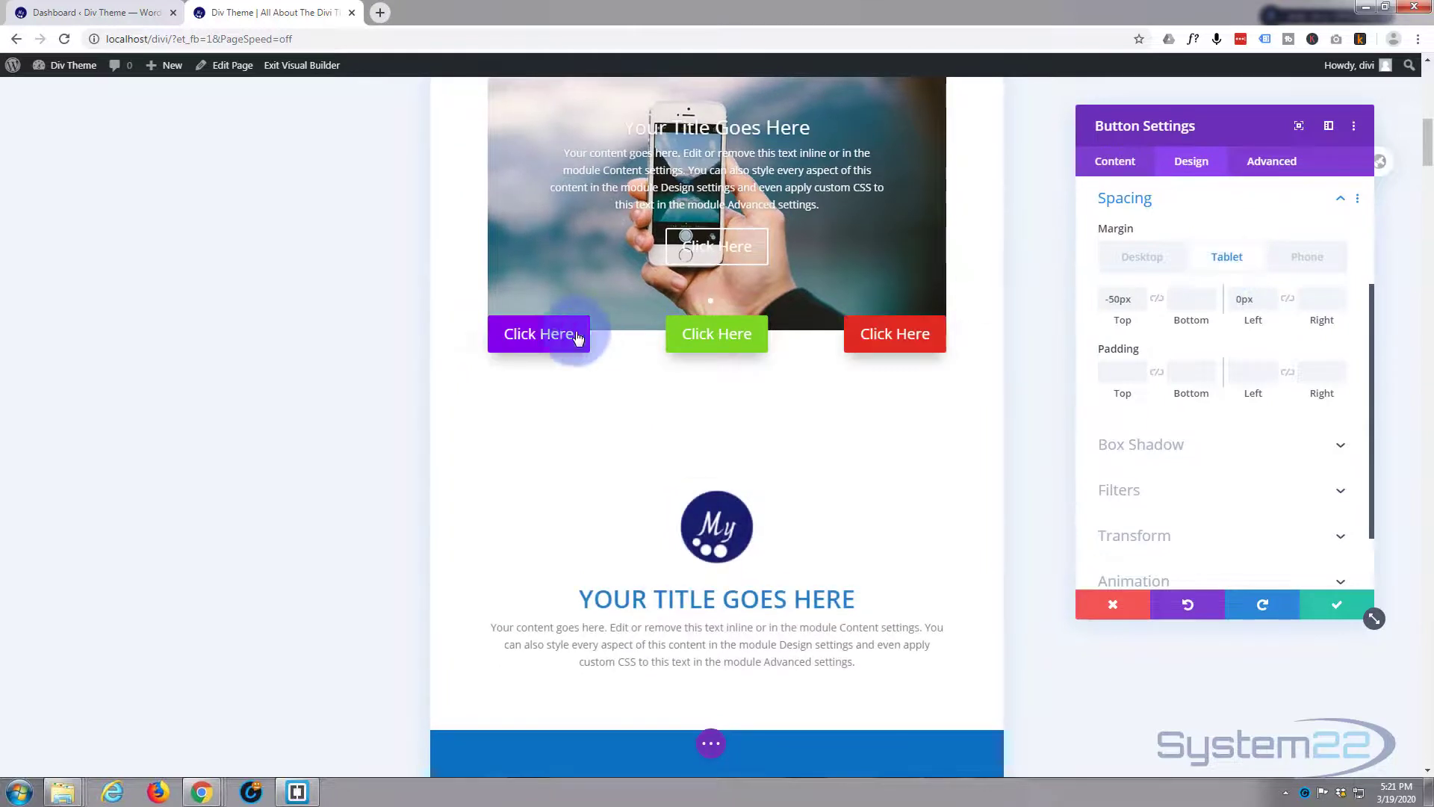
{"action": "left_click", "coordinate": [1135, 257]}
{"action": "left_click", "coordinate": [903, 336]}
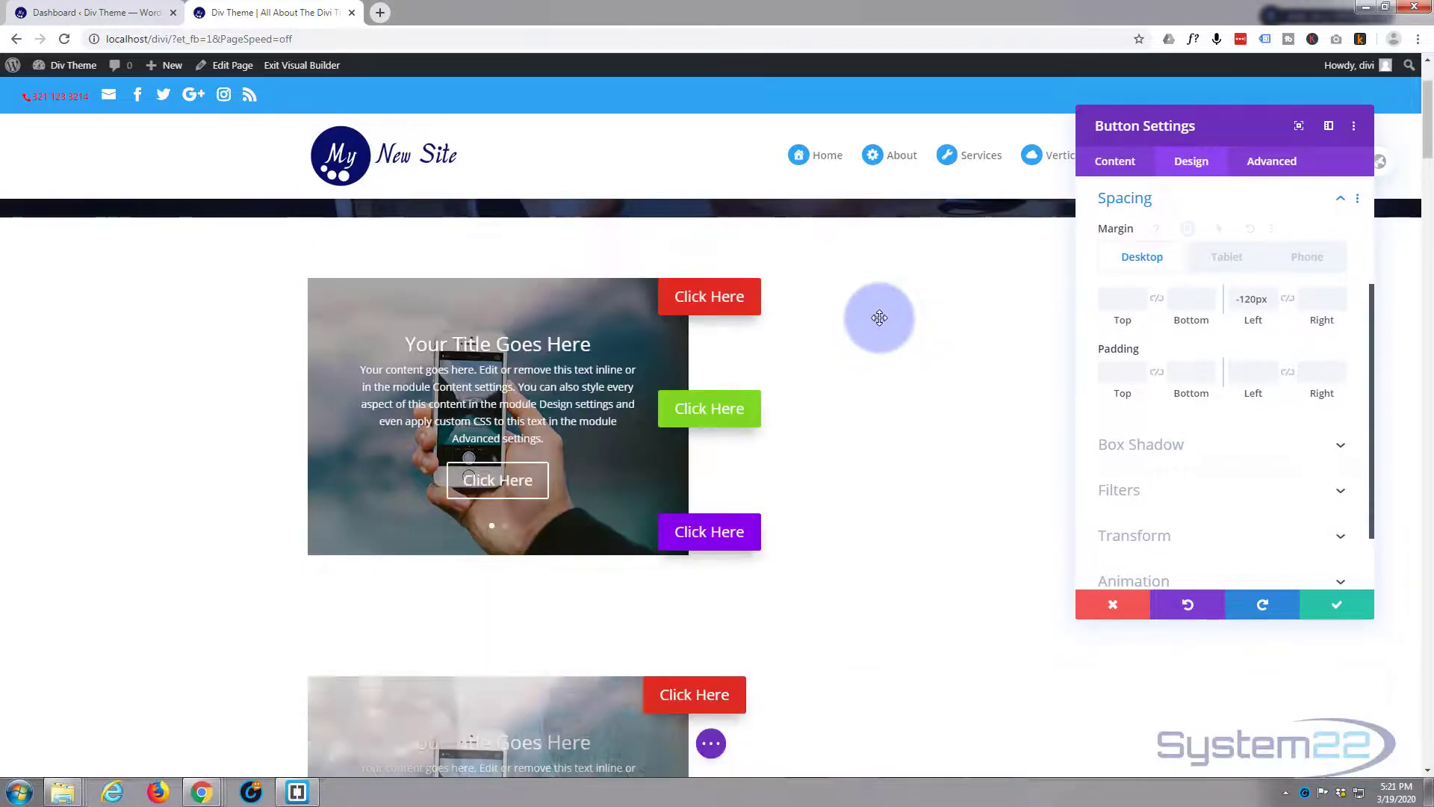
{"action": "scroll", "coordinate": [879, 319], "scroll_direction": "down", "scroll_amount": 4}
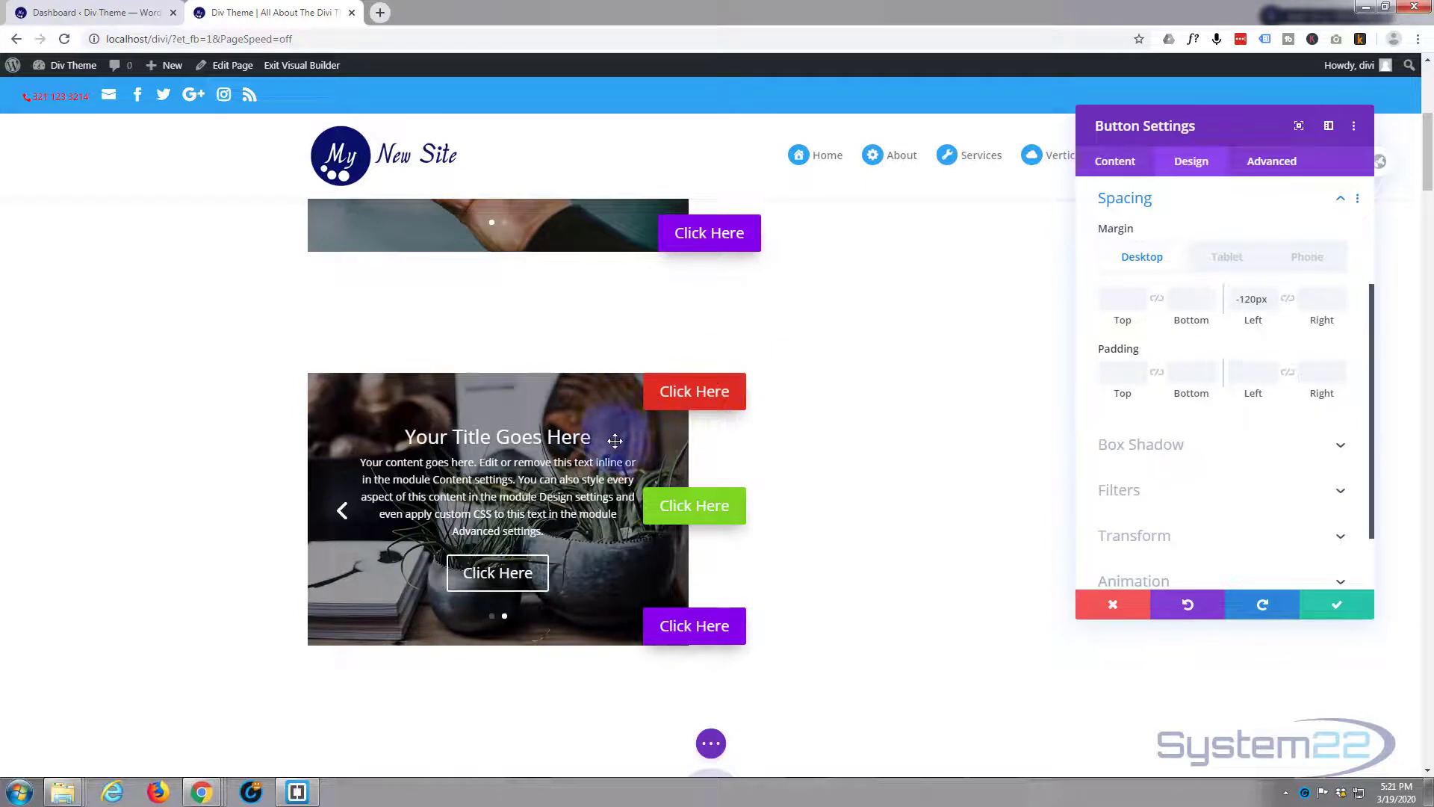